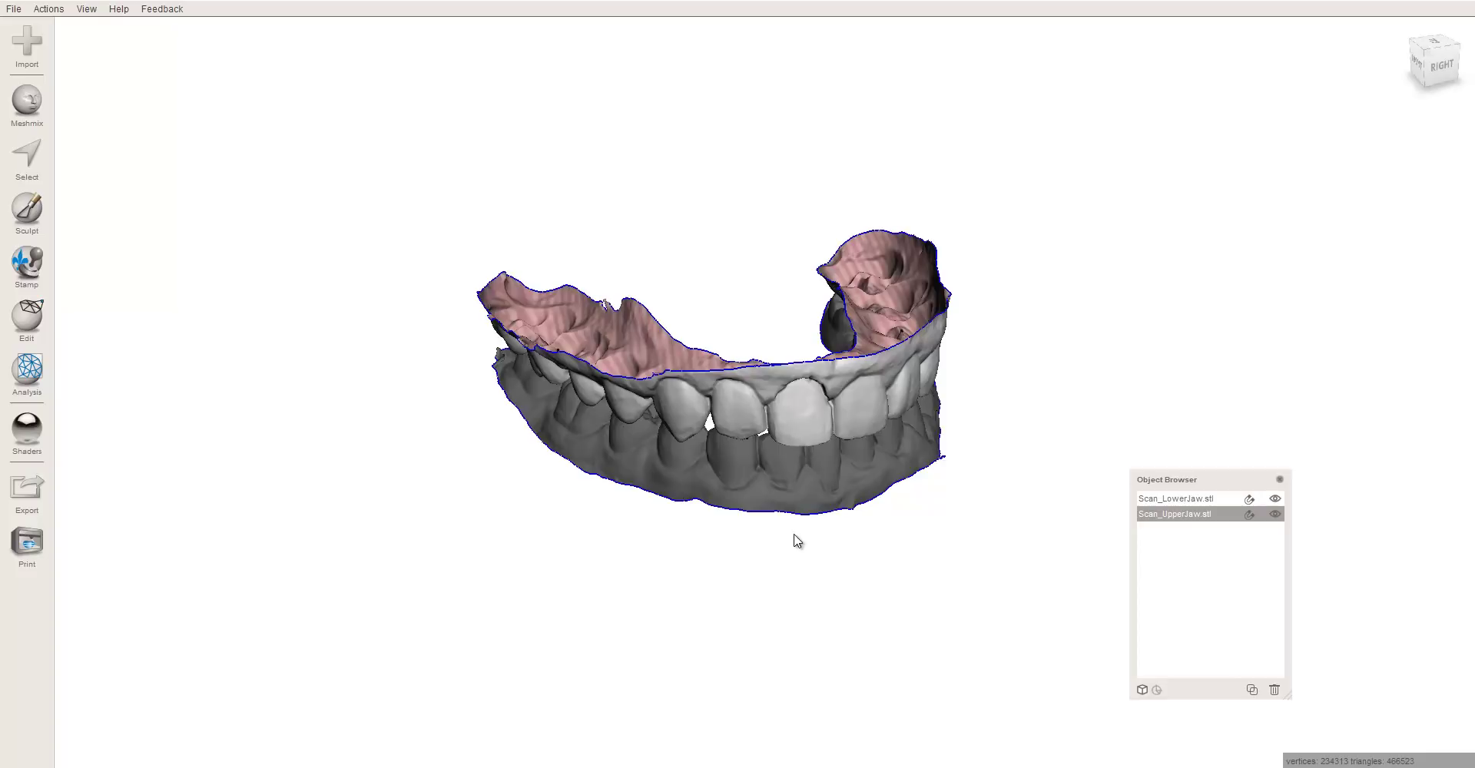
- Select Scan_LowerJaw.stl as the working object and orbit to a front view of the bite
{"action": "right_click_drag", "start_coordinate": [796, 541], "coordinate": [807, 503]}
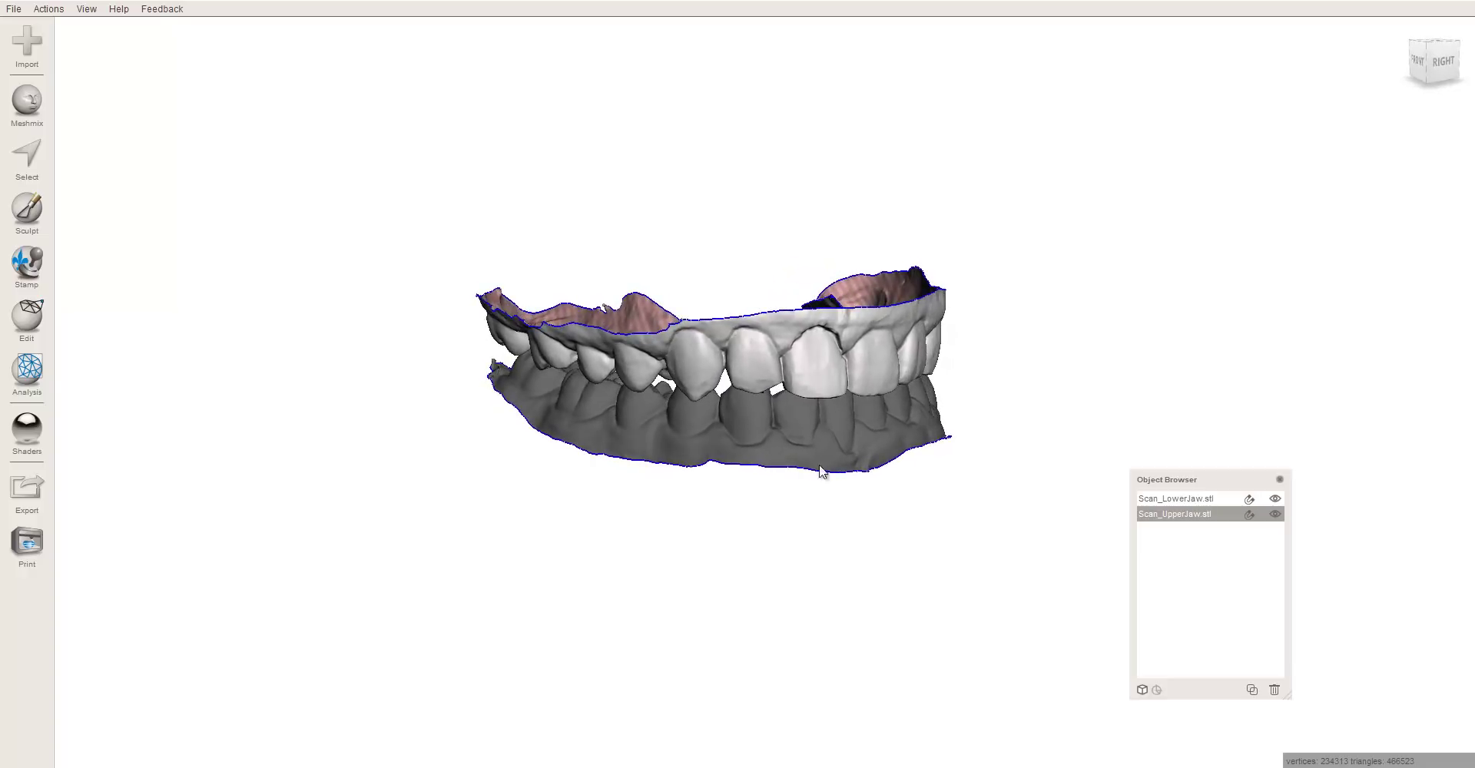
{"action": "left_click", "coordinate": [820, 471]}
{"action": "right_click_drag", "start_coordinate": [915, 477], "coordinate": [876, 484]}
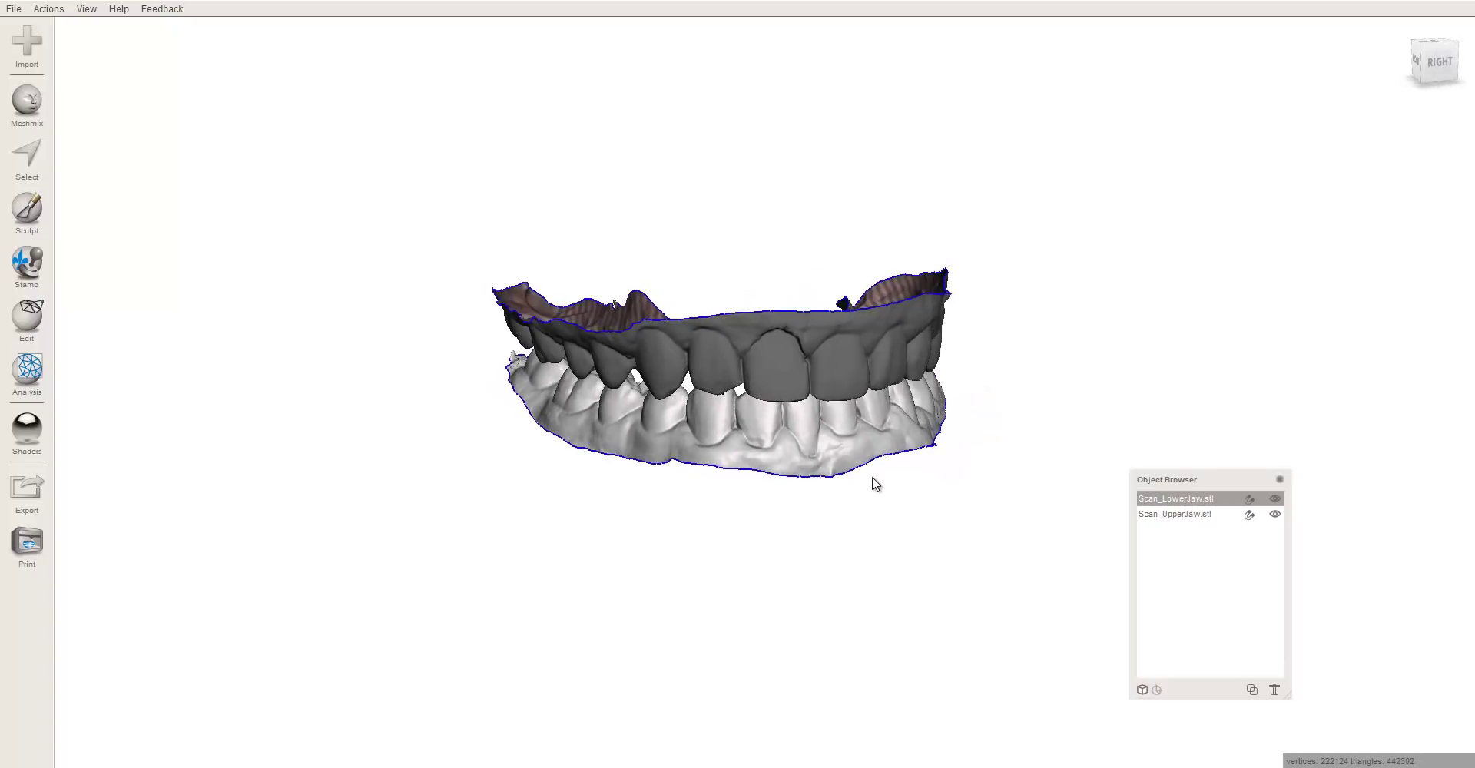
{"action": "right_click_drag", "start_coordinate": [761, 532], "coordinate": [798, 501]}
{"action": "scroll", "coordinate": [769, 515], "scroll_direction": "up", "scroll_amount": 3}
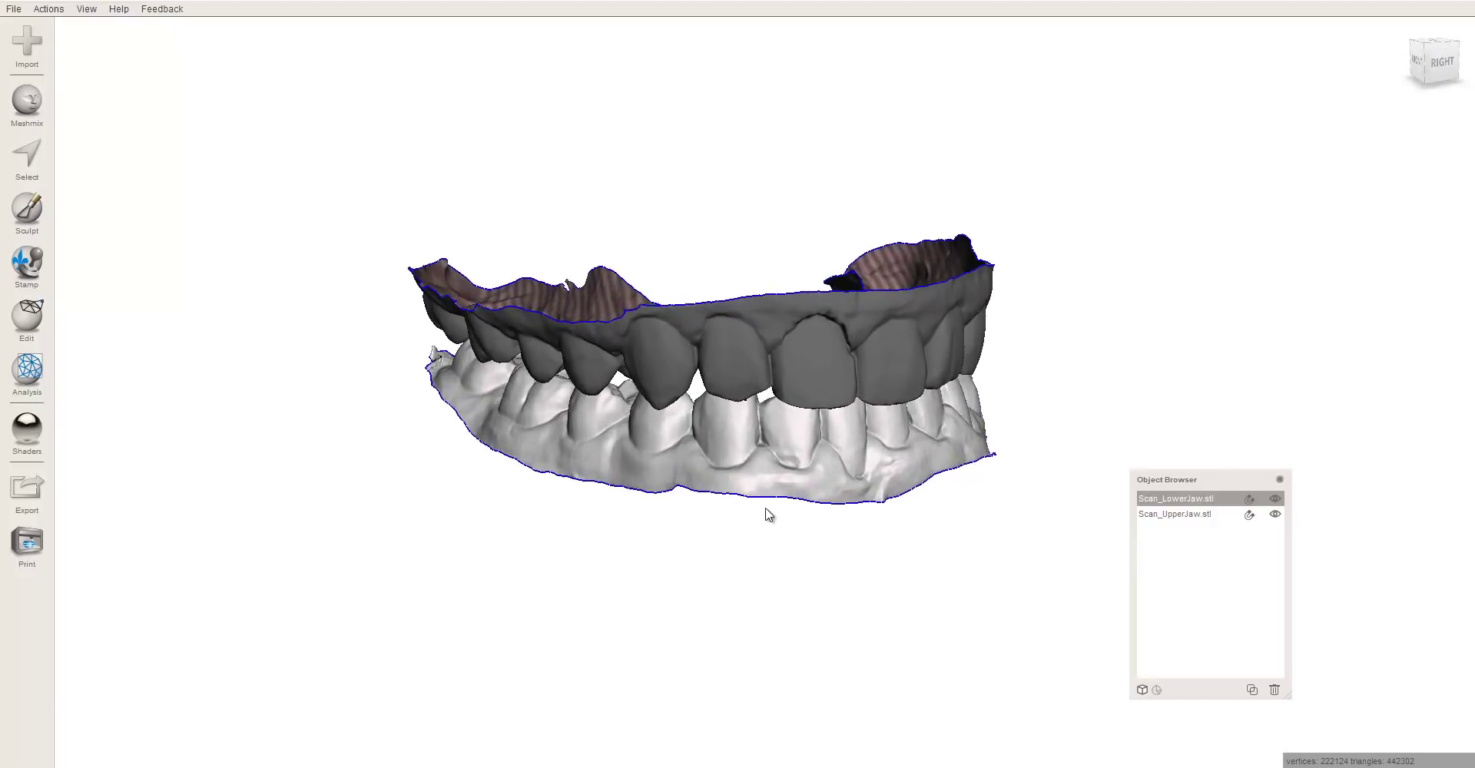
- Orbit around the jaws to inspect both sides and the upper palate
{"action": "right_click_drag", "start_coordinate": [887, 540], "coordinate": [704, 558]}
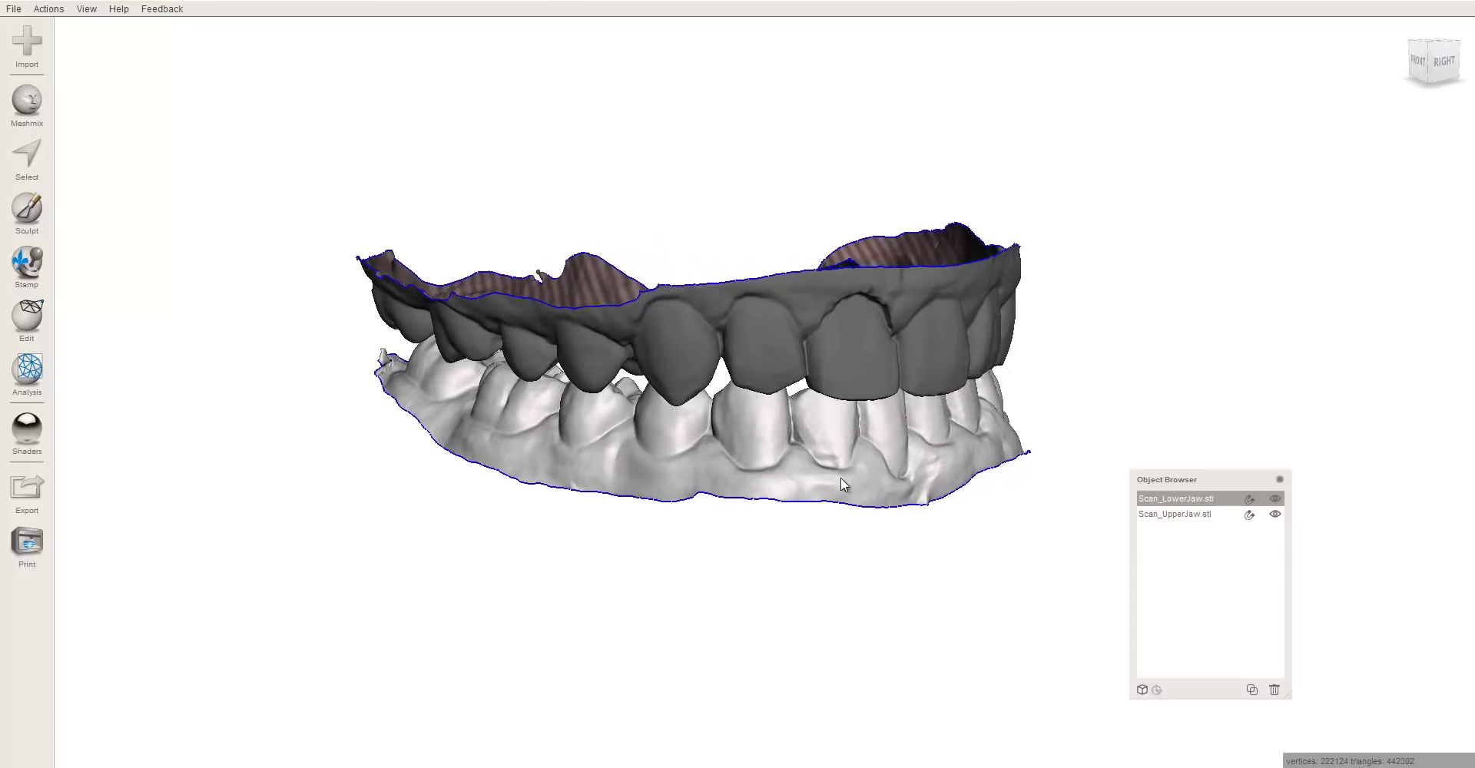
{"action": "mouse_move", "coordinate": [842, 479]}
{"action": "right_mouse_down"}
{"action": "mouse_move", "coordinate": [828, 504]}
{"action": "mouse_move", "coordinate": [842, 505]}
{"action": "right_mouse_up"}
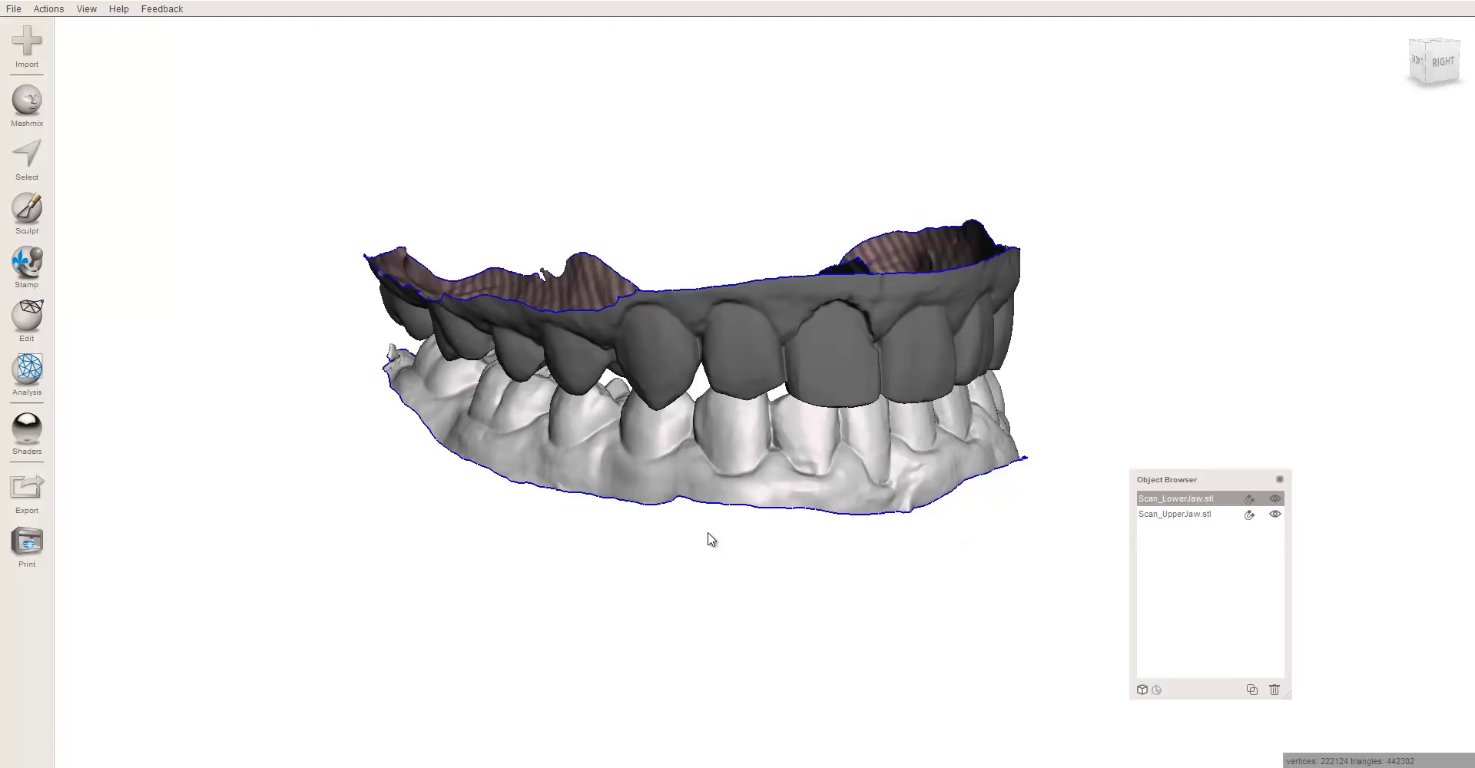
{"action": "mouse_move", "coordinate": [730, 540]}
{"action": "right_mouse_down"}
{"action": "mouse_move", "coordinate": [718, 541]}
{"action": "mouse_move", "coordinate": [732, 545]}
{"action": "right_mouse_up"}
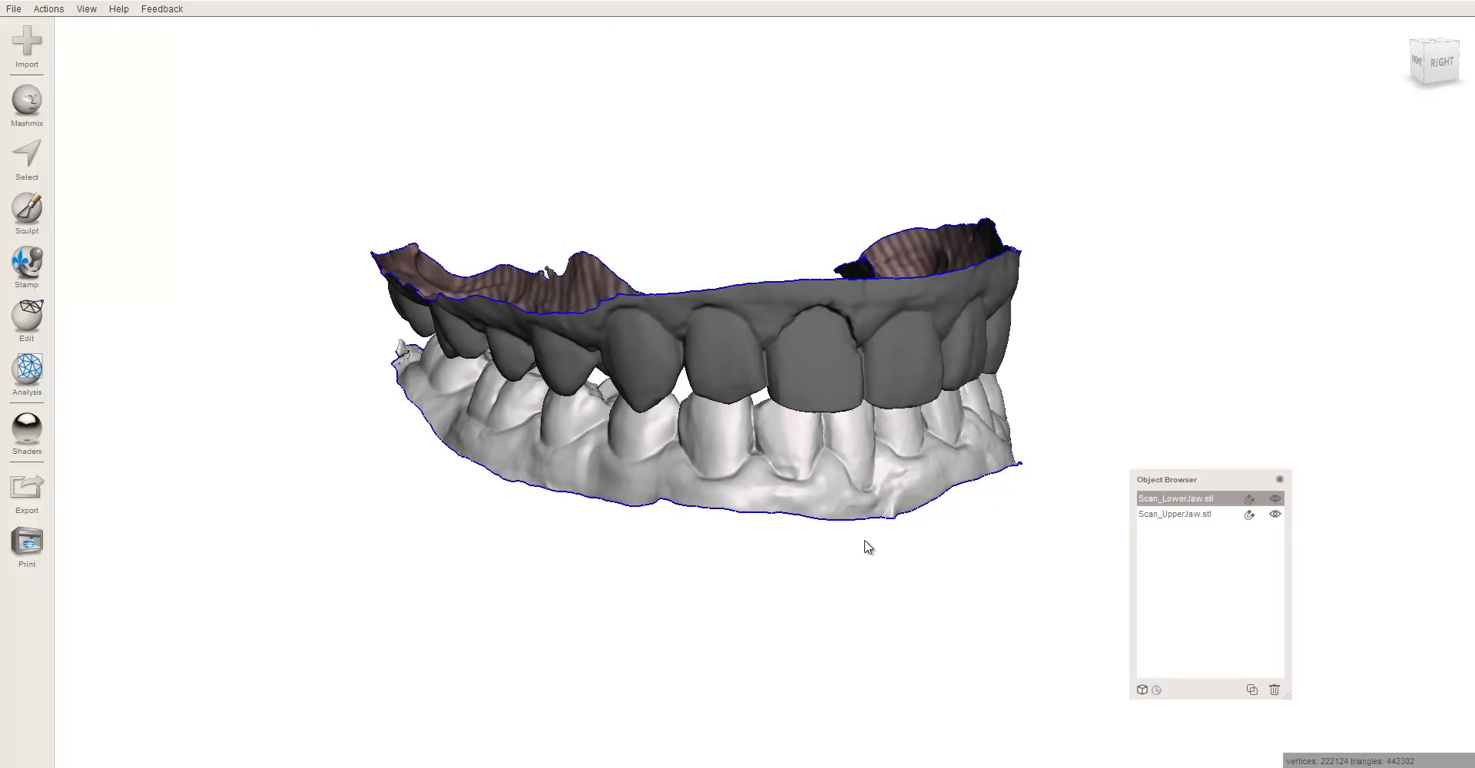
{"action": "right_click_drag", "start_coordinate": [867, 547], "coordinate": [863, 545]}
{"action": "right_click_drag", "start_coordinate": [809, 597], "coordinate": [788, 559]}
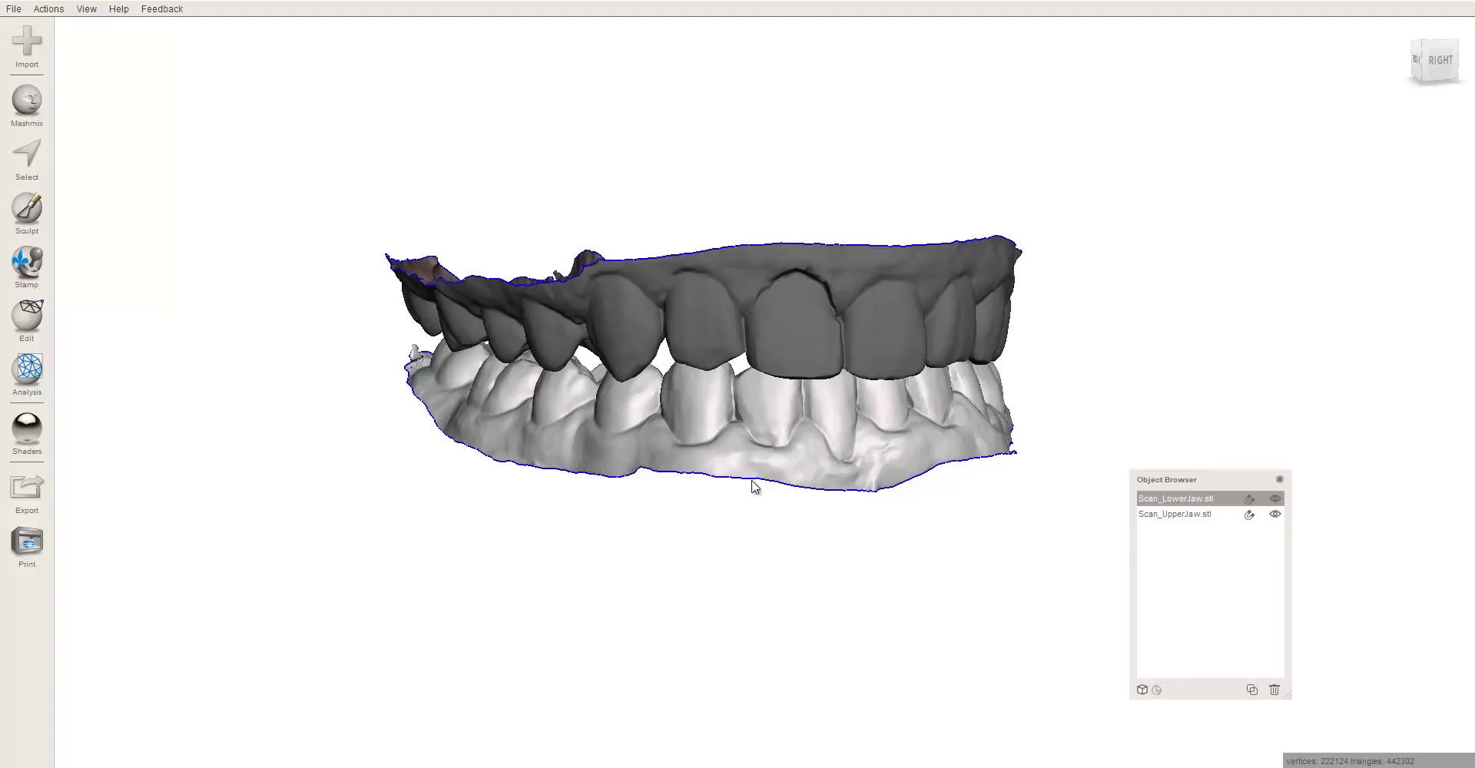
{"action": "right_click_drag", "start_coordinate": [728, 518], "coordinate": [745, 524]}
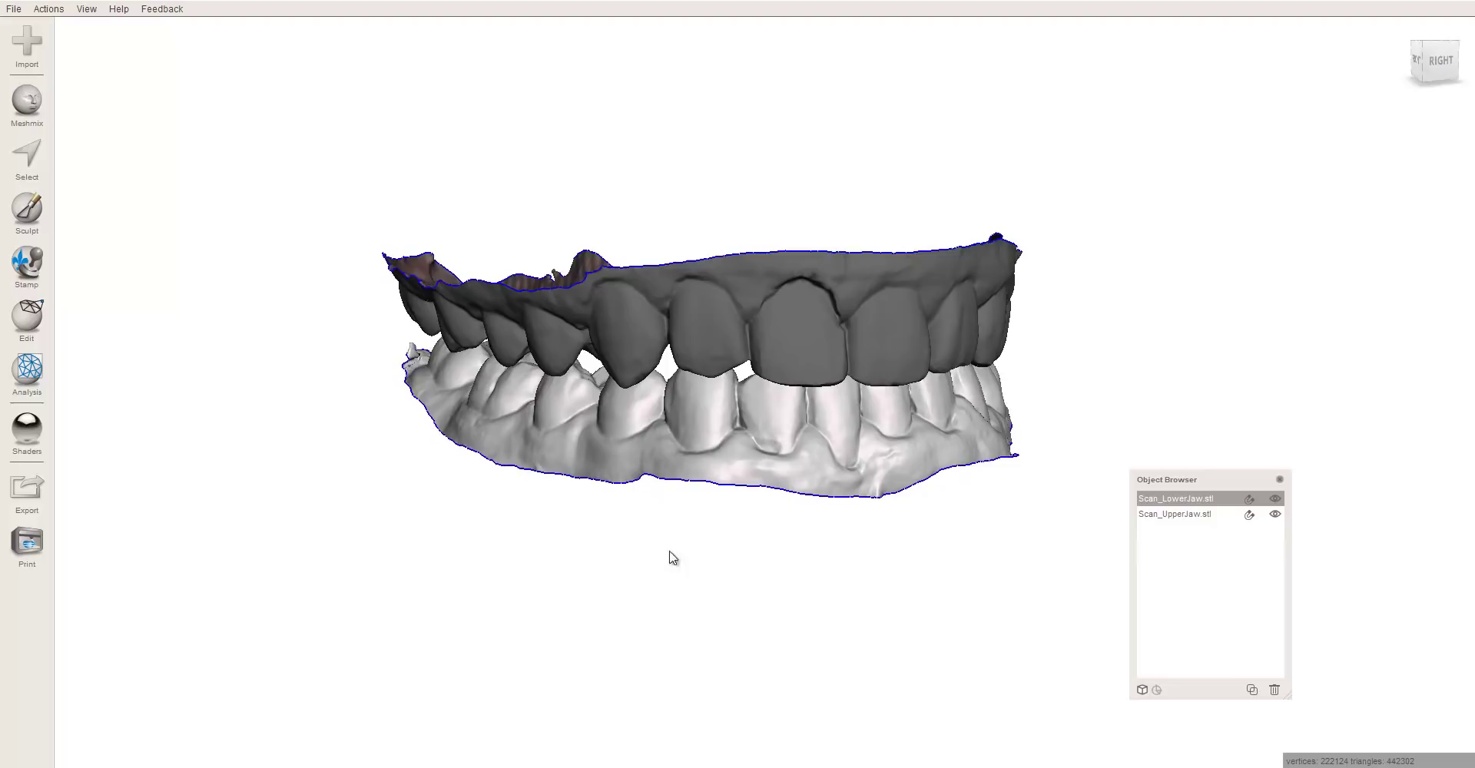
{"action": "right_click_drag", "start_coordinate": [736, 571], "coordinate": [822, 510]}
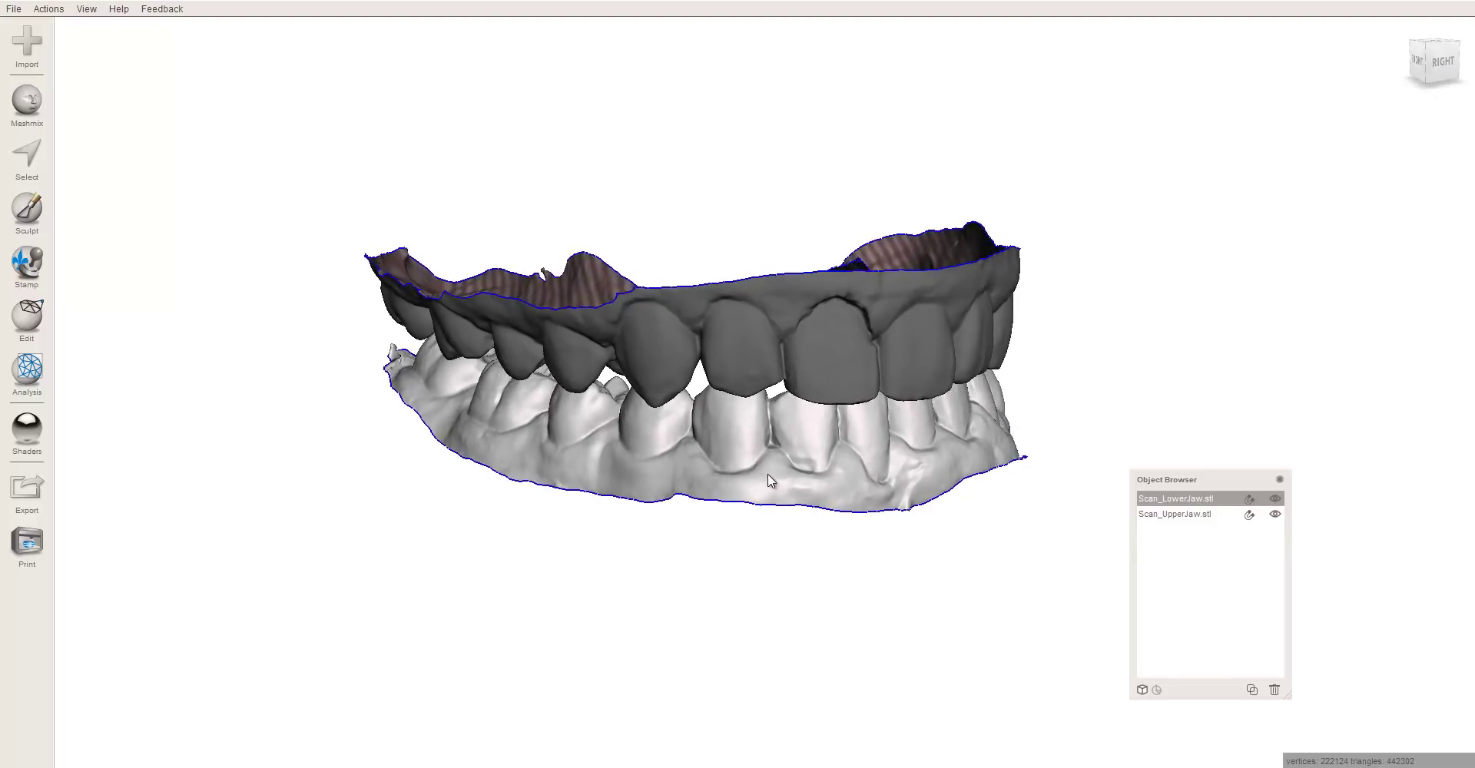
{"action": "right_click_drag", "start_coordinate": [698, 536], "coordinate": [691, 537]}
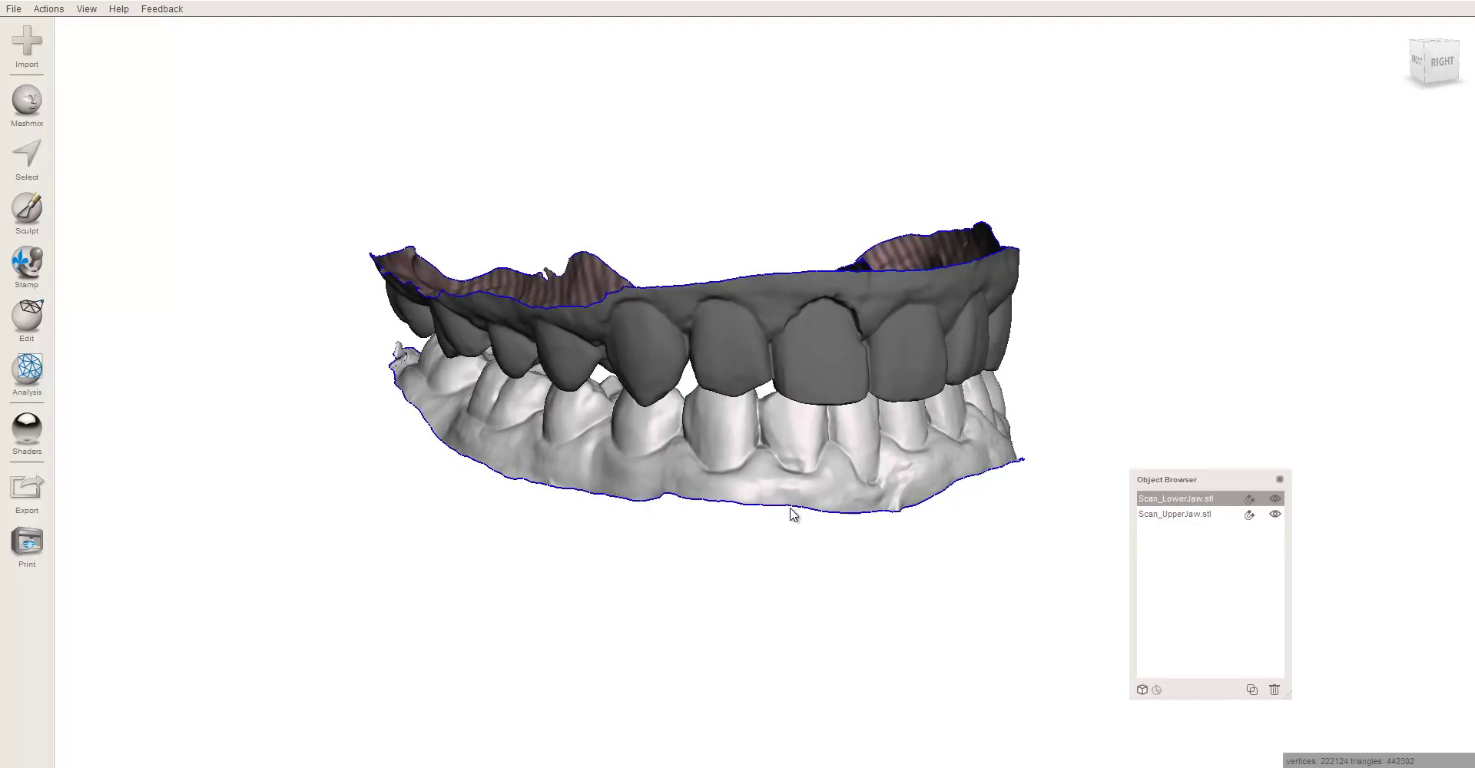
{"action": "right_click_drag", "start_coordinate": [793, 513], "coordinate": [785, 522]}
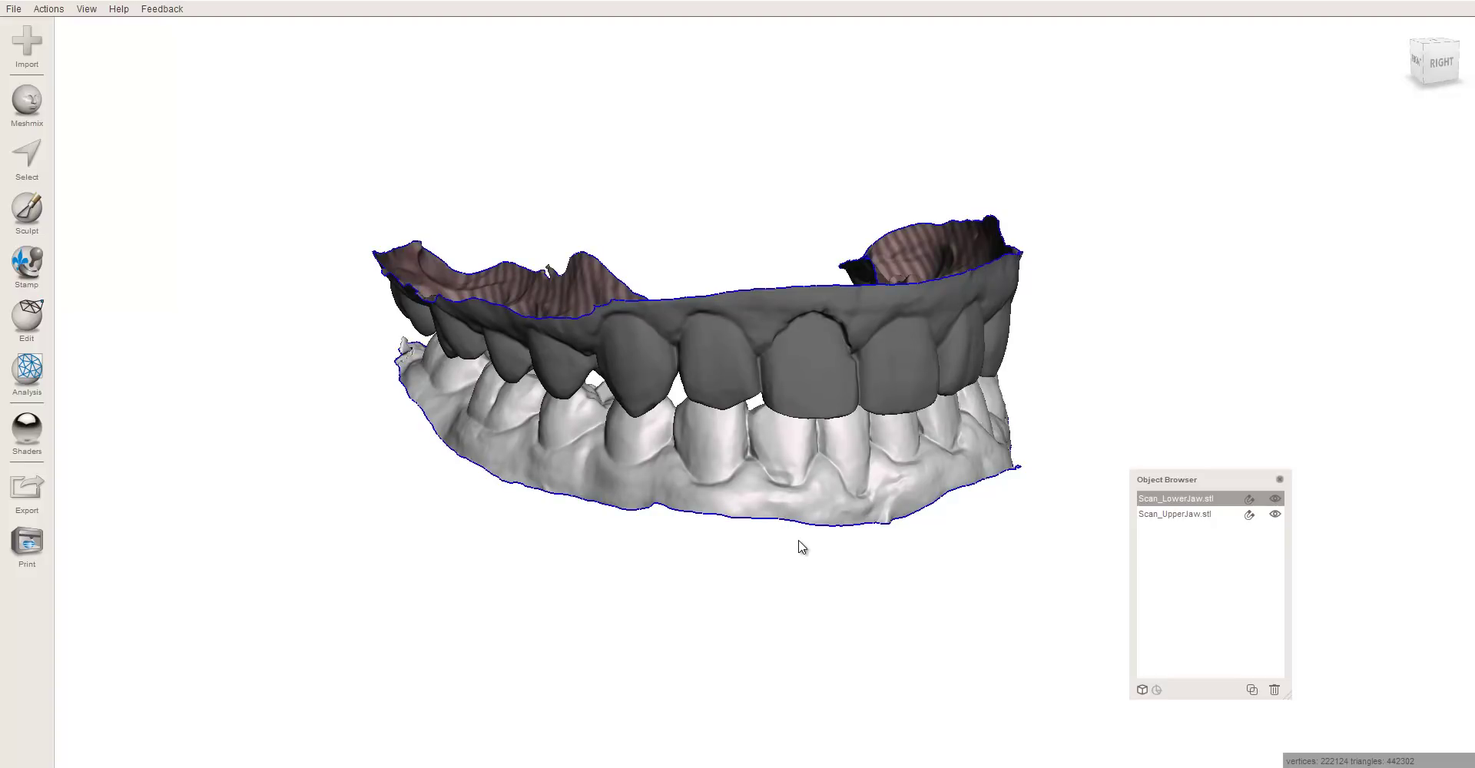
{"action": "mouse_move", "coordinate": [796, 547]}
{"action": "right_mouse_down"}
{"action": "mouse_move", "coordinate": [817, 520]}
{"action": "mouse_move", "coordinate": [809, 544]}
{"action": "mouse_move", "coordinate": [774, 544]}
{"action": "mouse_move", "coordinate": [808, 536]}
{"action": "right_mouse_up"}
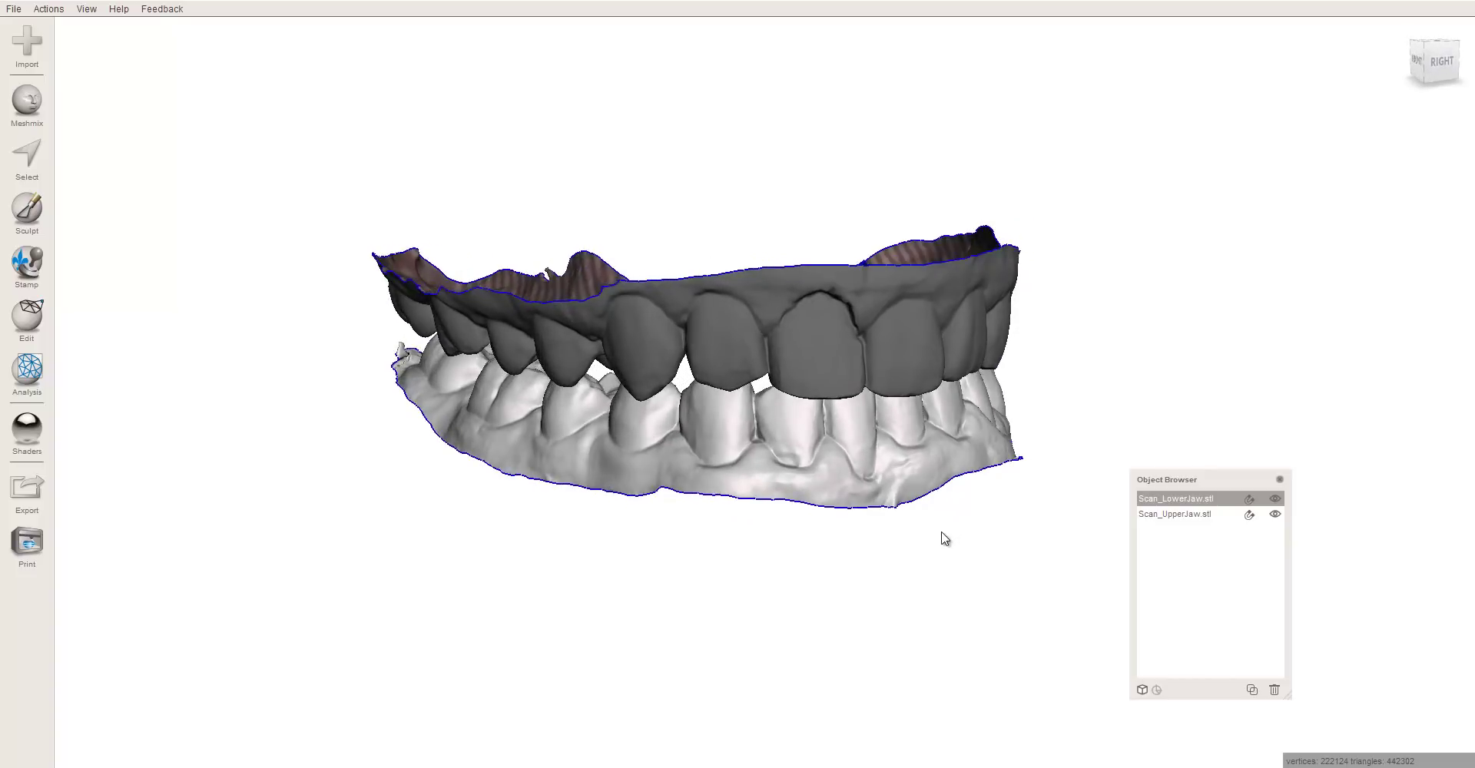
{"action": "right_click_drag", "start_coordinate": [945, 538], "coordinate": [824, 526]}
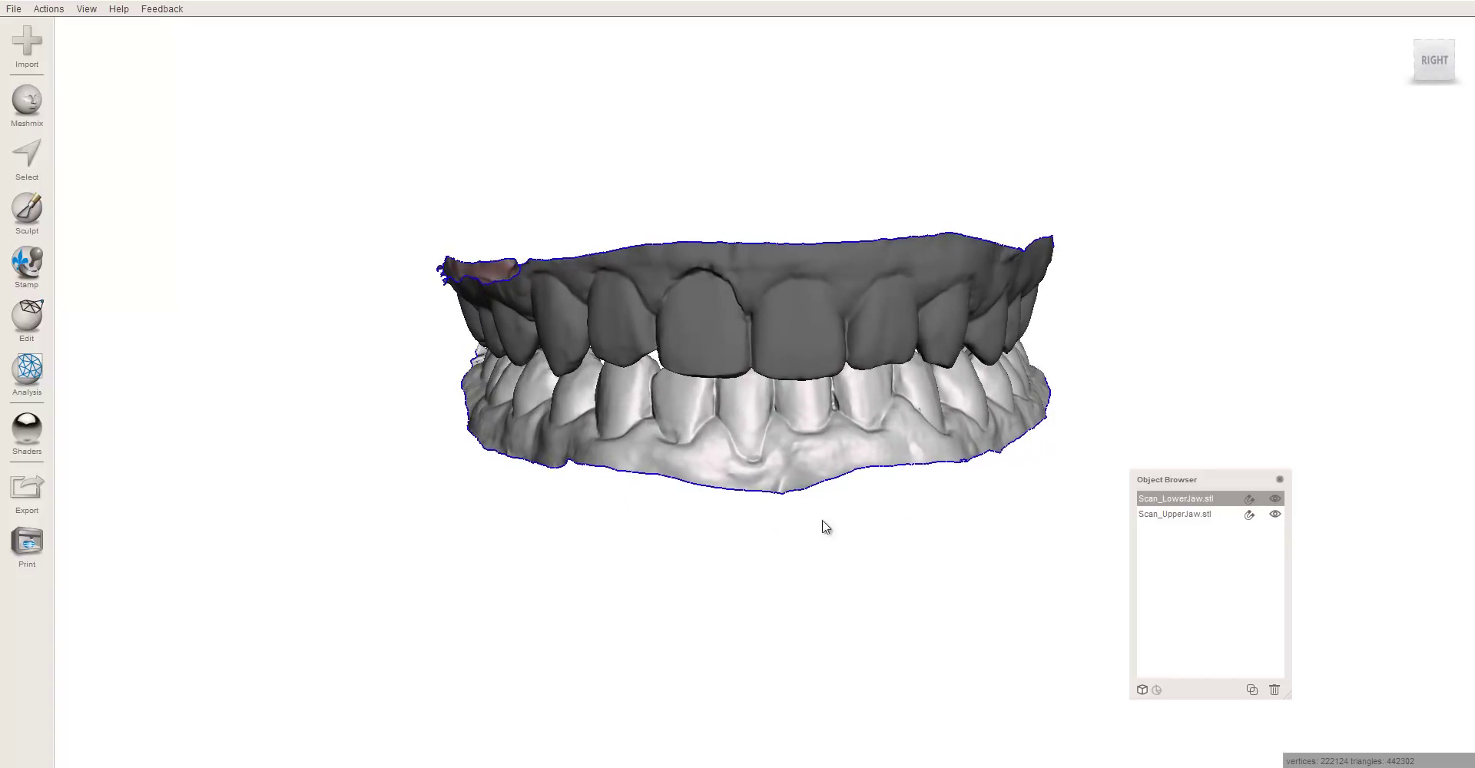
{"action": "right_click_drag", "start_coordinate": [654, 442], "coordinate": [556, 349]}
{"action": "right_click_drag", "start_coordinate": [446, 328], "coordinate": [752, 433]}
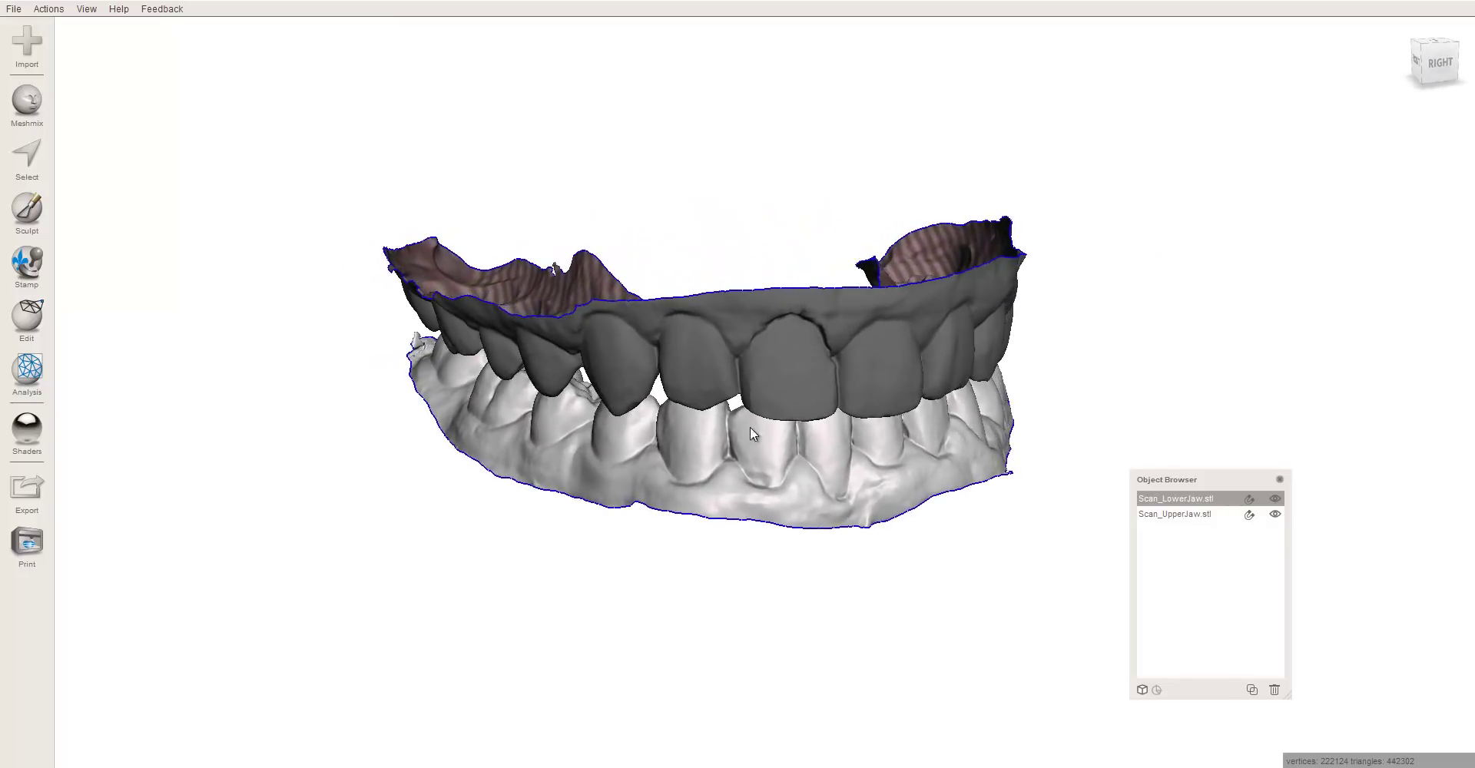
{"action": "right_click_drag", "start_coordinate": [853, 412], "coordinate": [858, 378]}
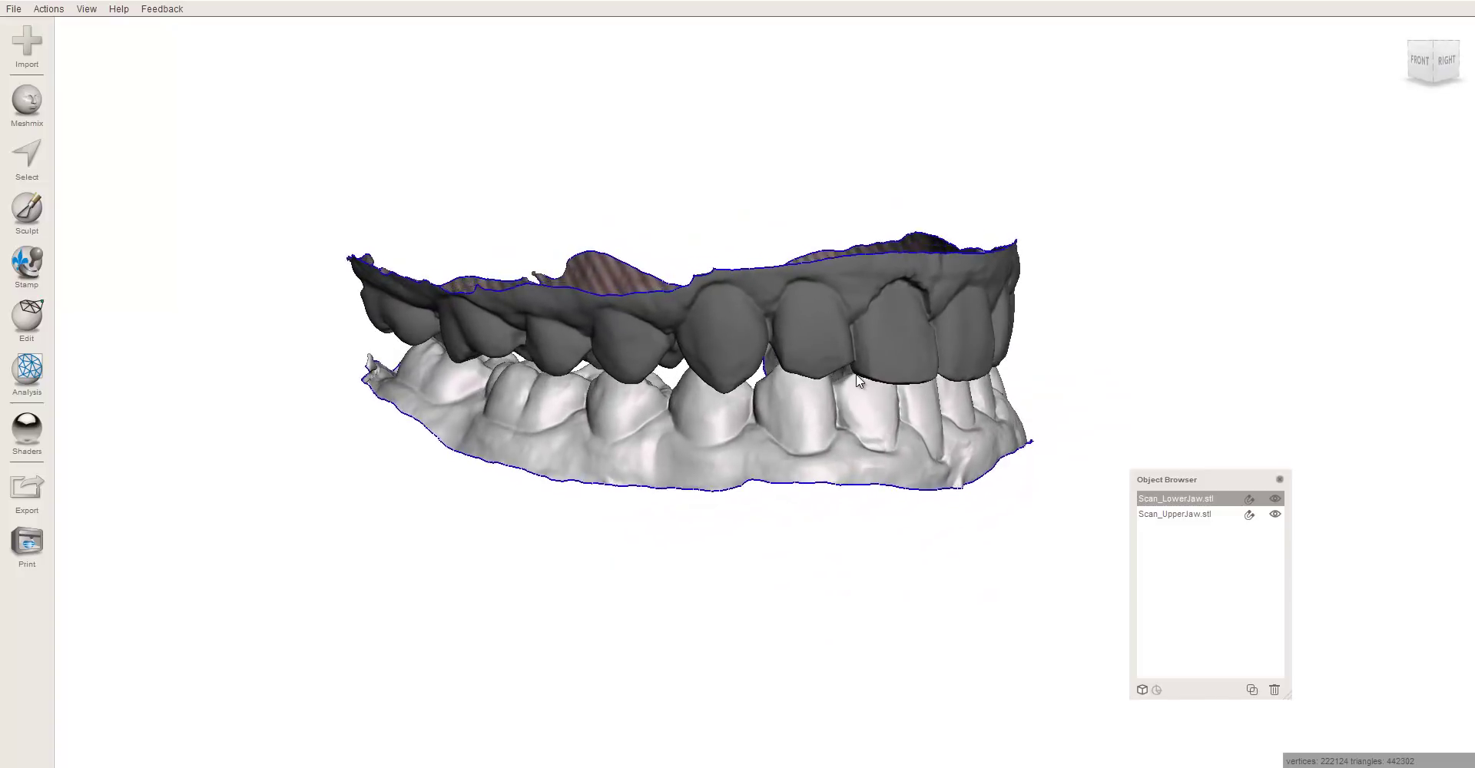
- Hide Scan_UpperJaw.stl and orbit the lower jaw to inspect its arch and biting surfaces
{"action": "left_click", "coordinate": [1276, 514]}
{"action": "right_click_drag", "start_coordinate": [820, 435], "coordinate": [805, 486]}
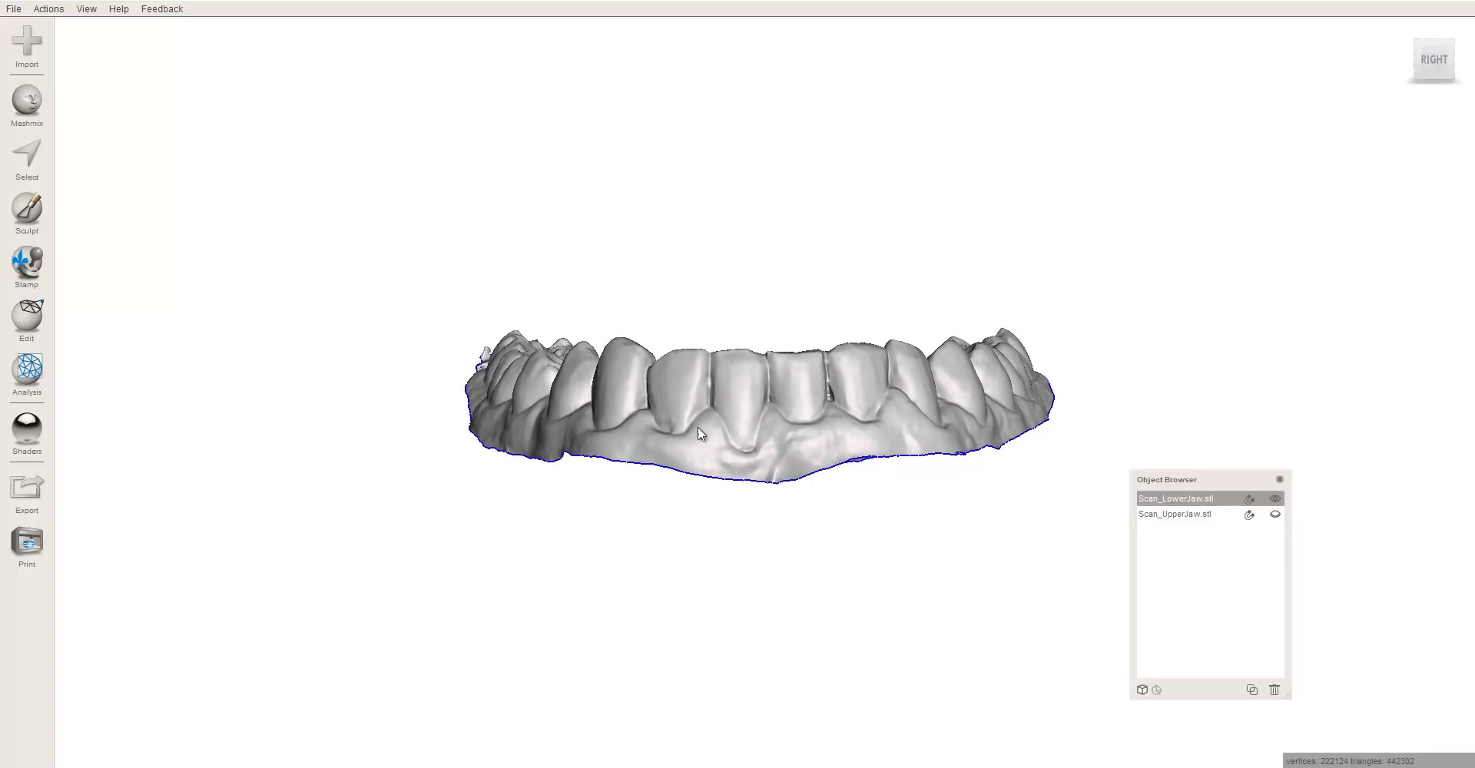
{"action": "right_click_drag", "start_coordinate": [421, 369], "coordinate": [366, 330]}
{"action": "right_click_drag", "start_coordinate": [926, 447], "coordinate": [917, 548]}
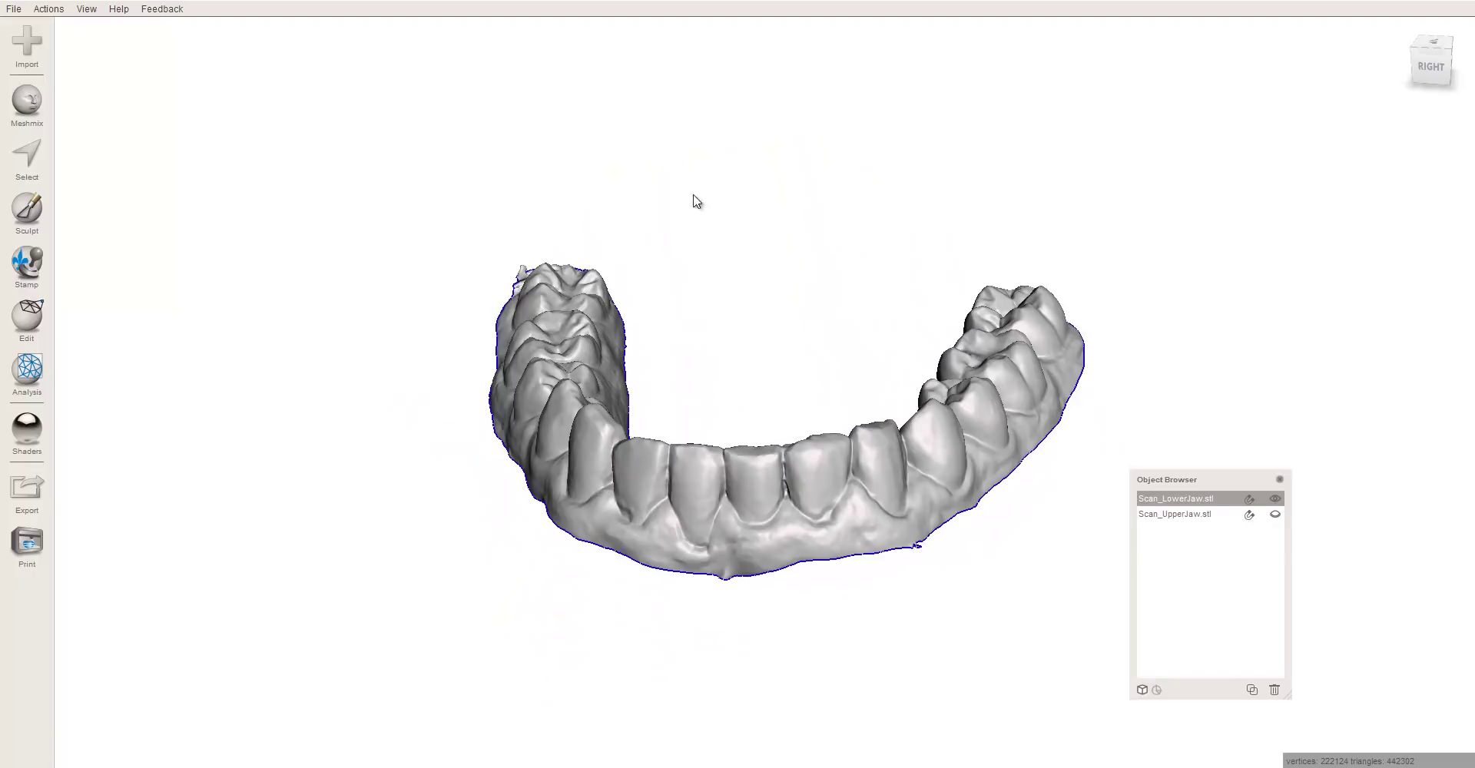
{"action": "right_click_drag", "start_coordinate": [695, 202], "coordinate": [522, 224]}
{"action": "right_click_drag", "start_coordinate": [680, 447], "coordinate": [680, 270]}
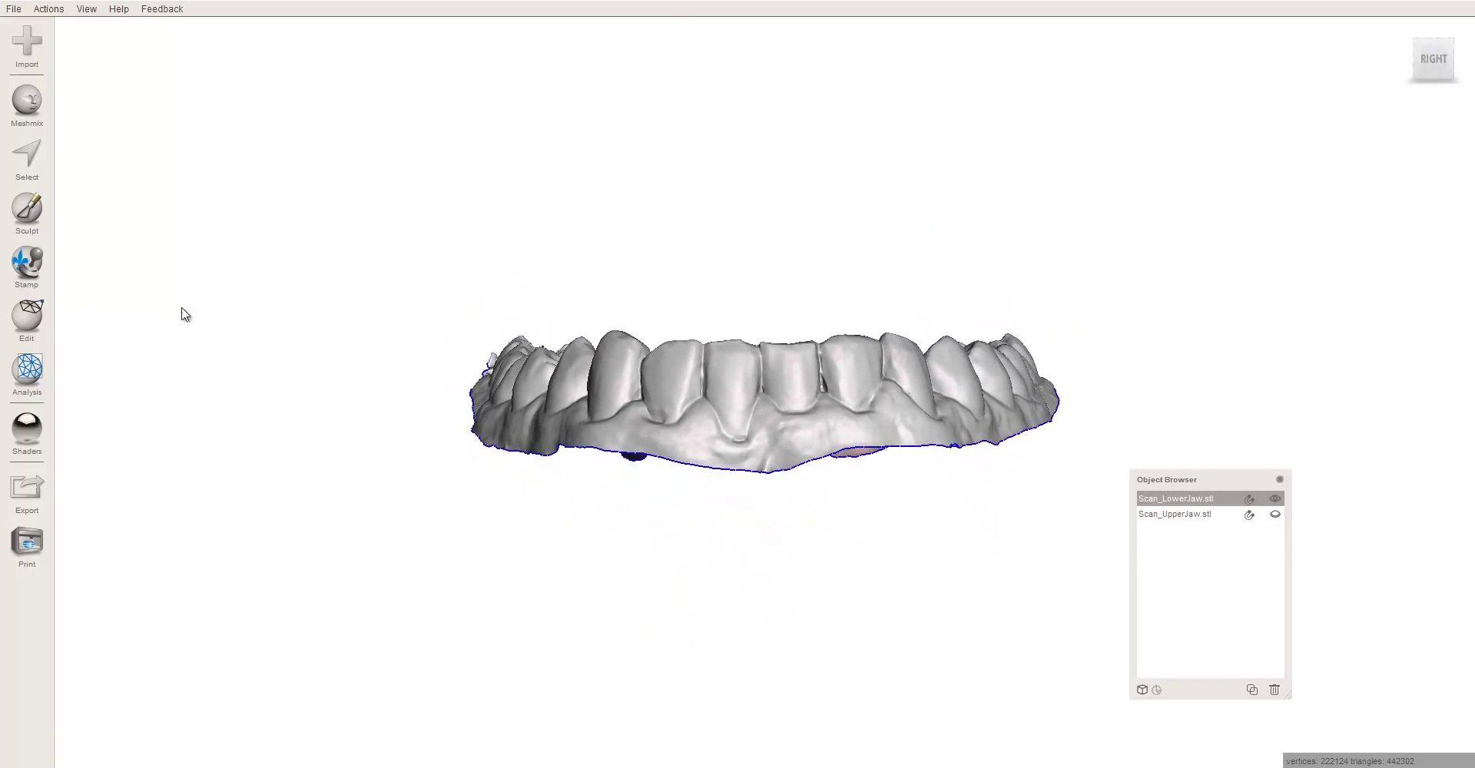
{"action": "right_click_drag", "start_coordinate": [943, 348], "coordinate": [722, 357]}
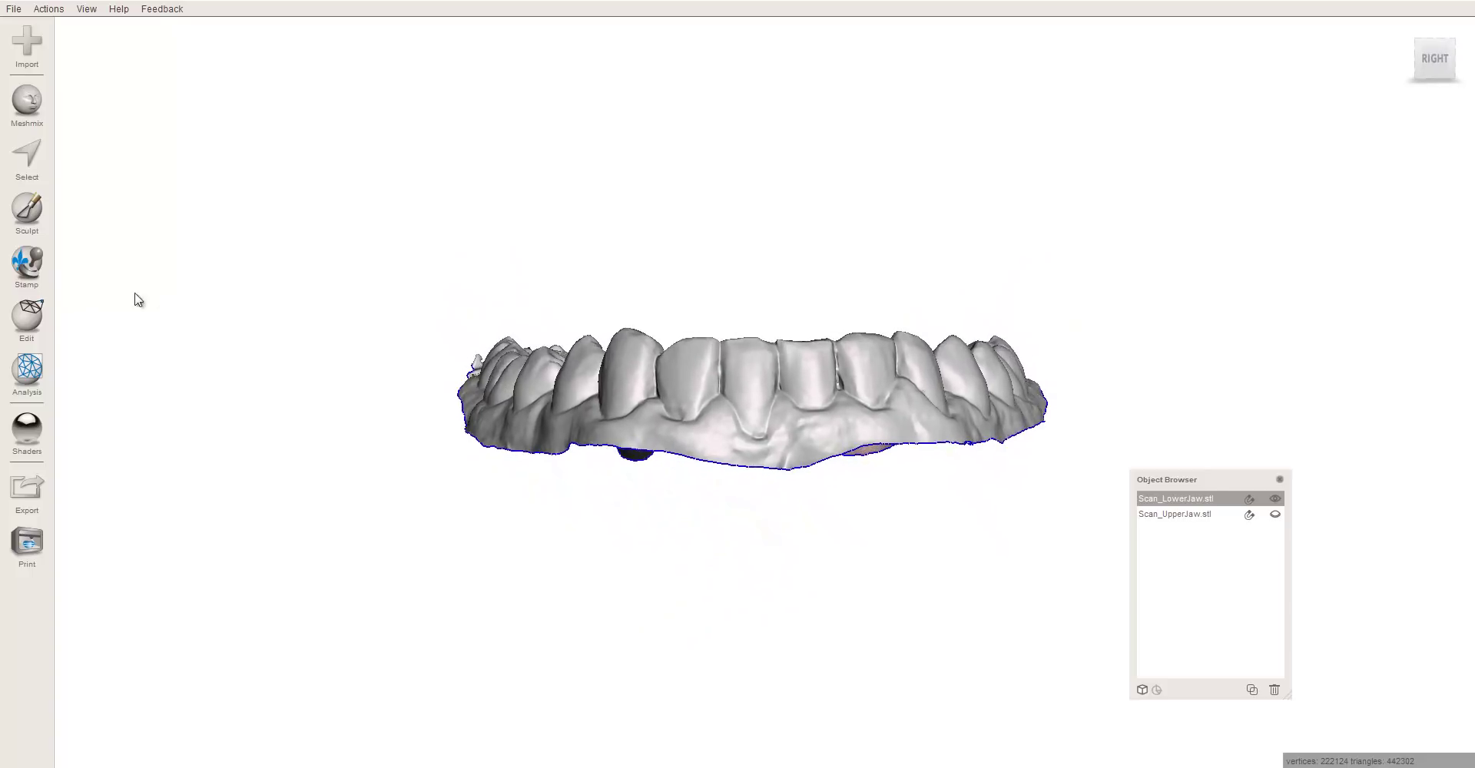
- Start a Plane Cut and lower the cutting plane to about -4.0 near the jaw's base
{"action": "left_click", "coordinate": [35, 323]}
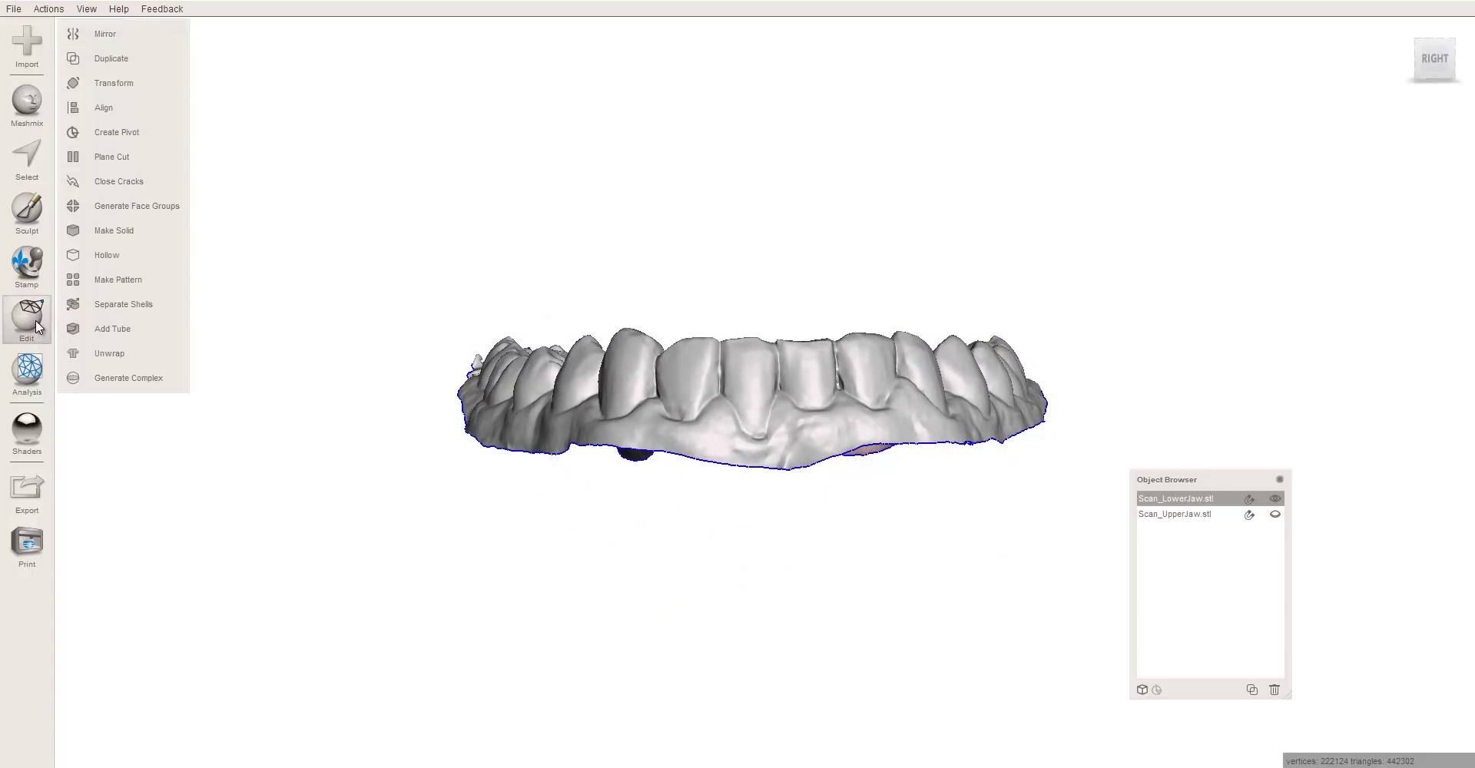
{"action": "left_click", "coordinate": [126, 157]}
{"action": "left_click_drag", "start_coordinate": [767, 355], "coordinate": [765, 377]}
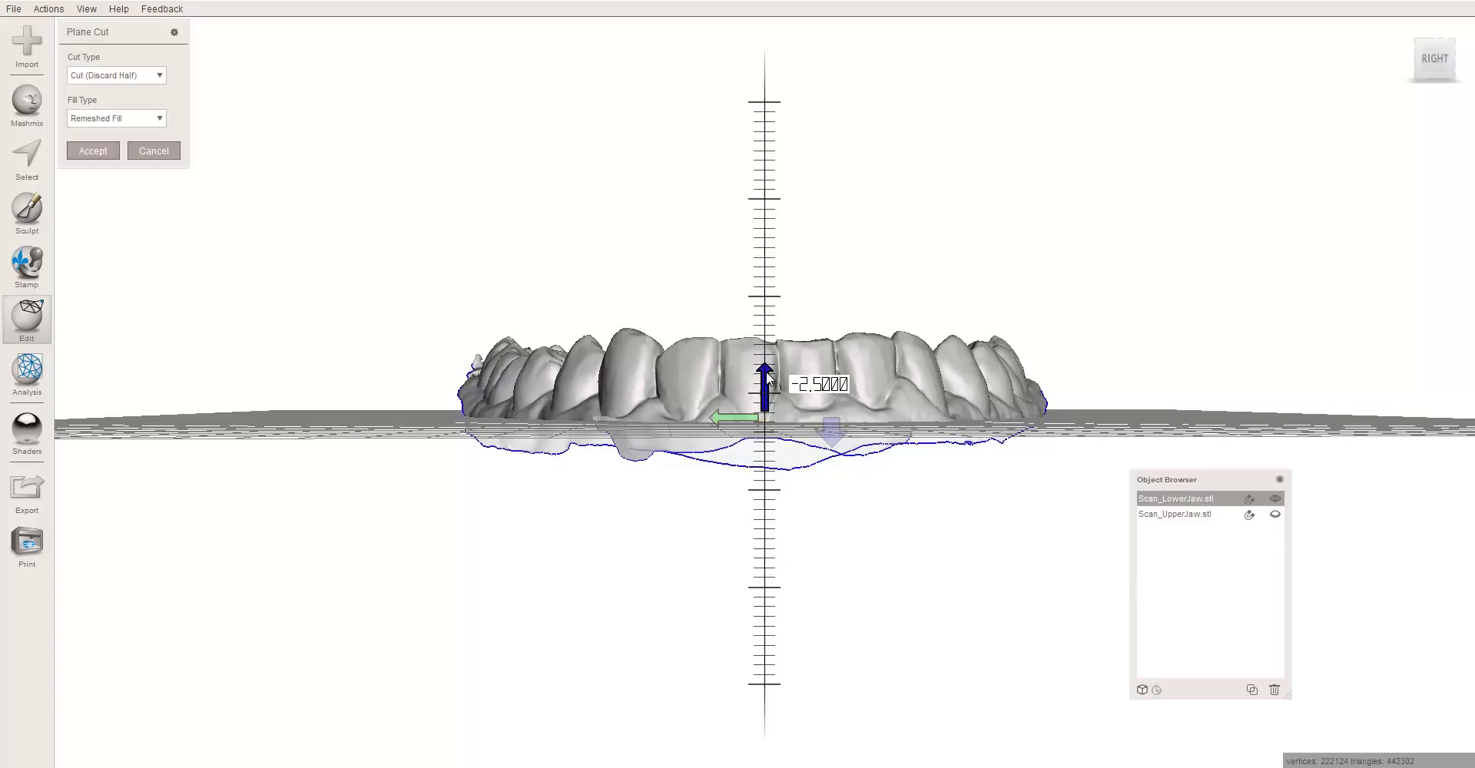
{"action": "left_click_drag", "start_coordinate": [767, 377], "coordinate": [766, 390]}
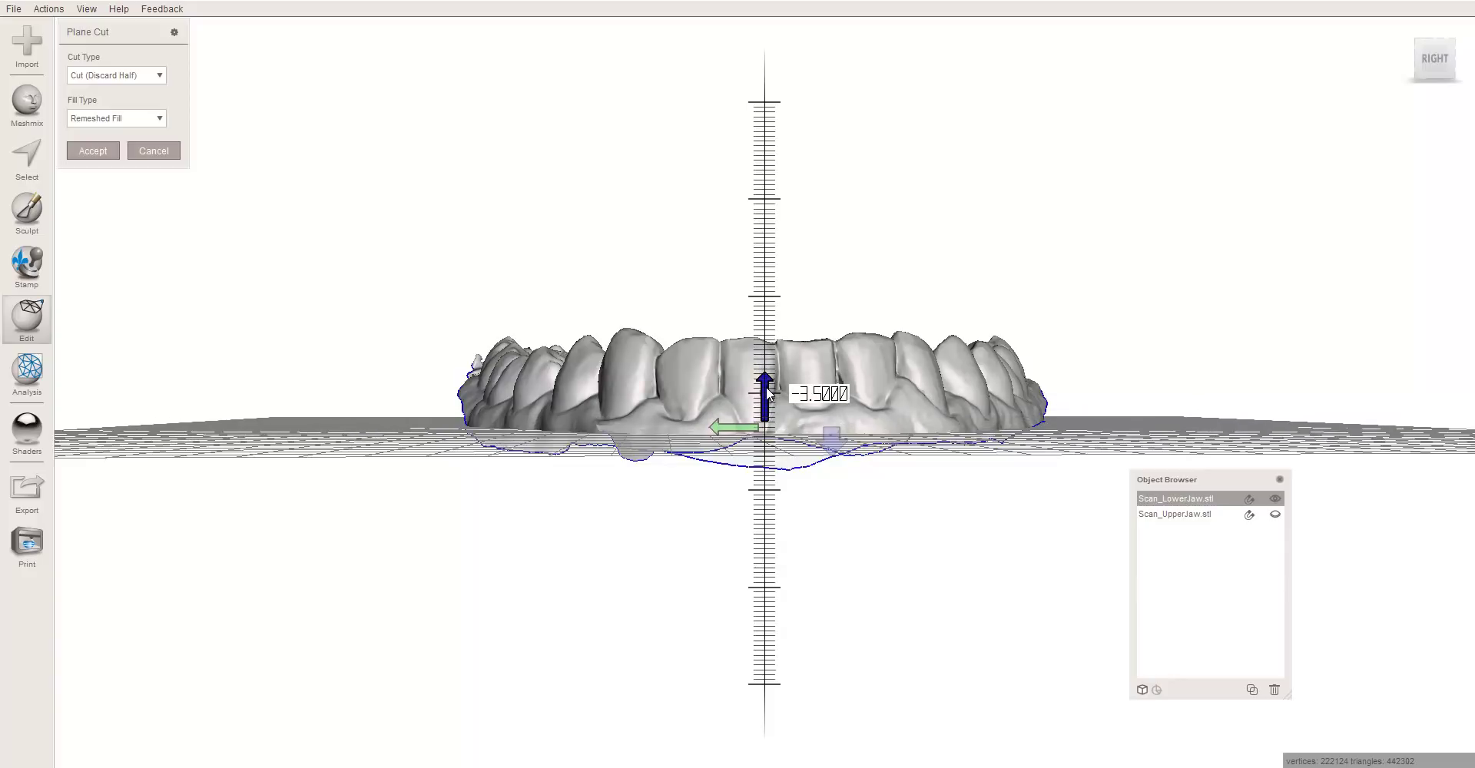
{"action": "left_click_drag", "start_coordinate": [767, 392], "coordinate": [768, 397]}
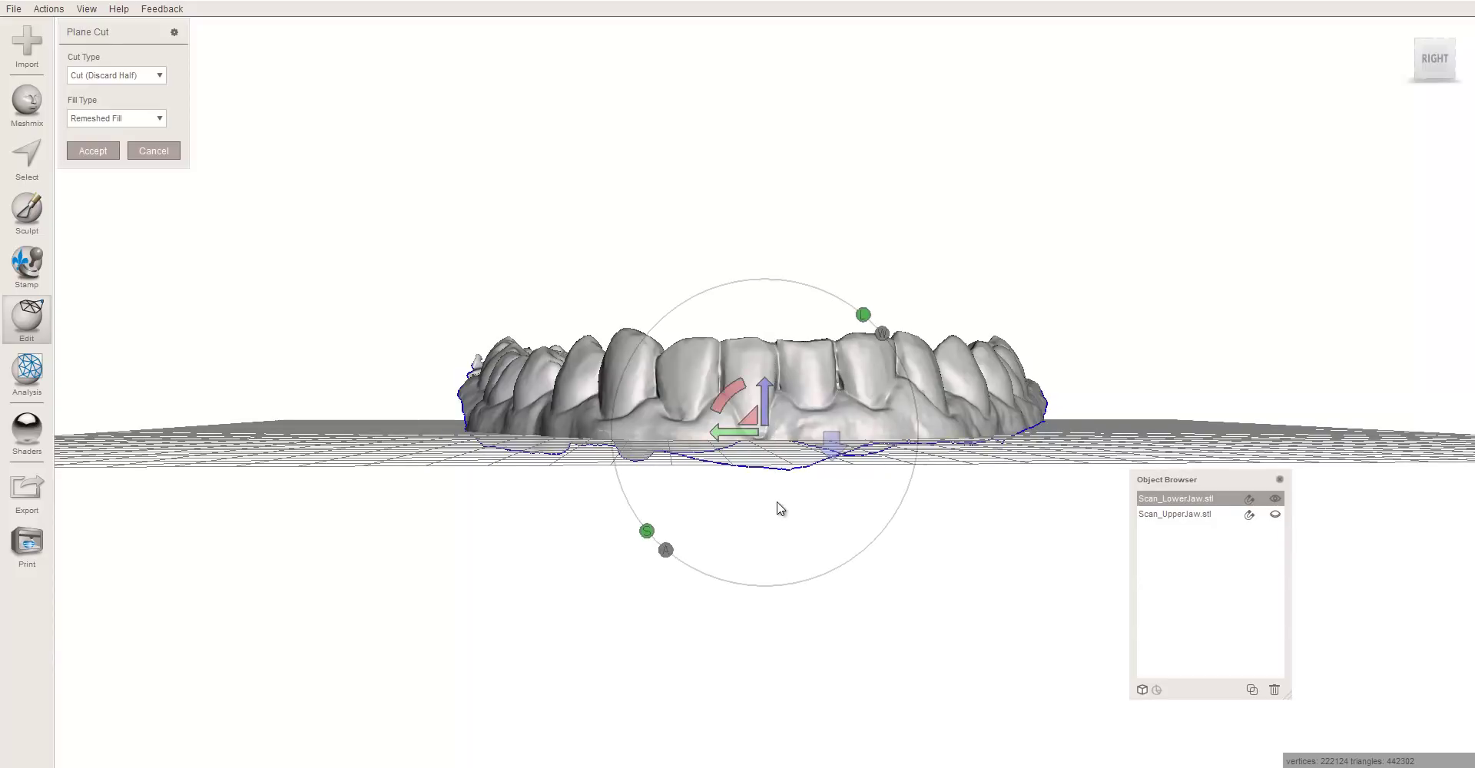
{"action": "right_click_drag", "start_coordinate": [780, 508], "coordinate": [731, 514]}
{"action": "scroll", "coordinate": [652, 444], "scroll_direction": "up", "scroll_amount": 5}
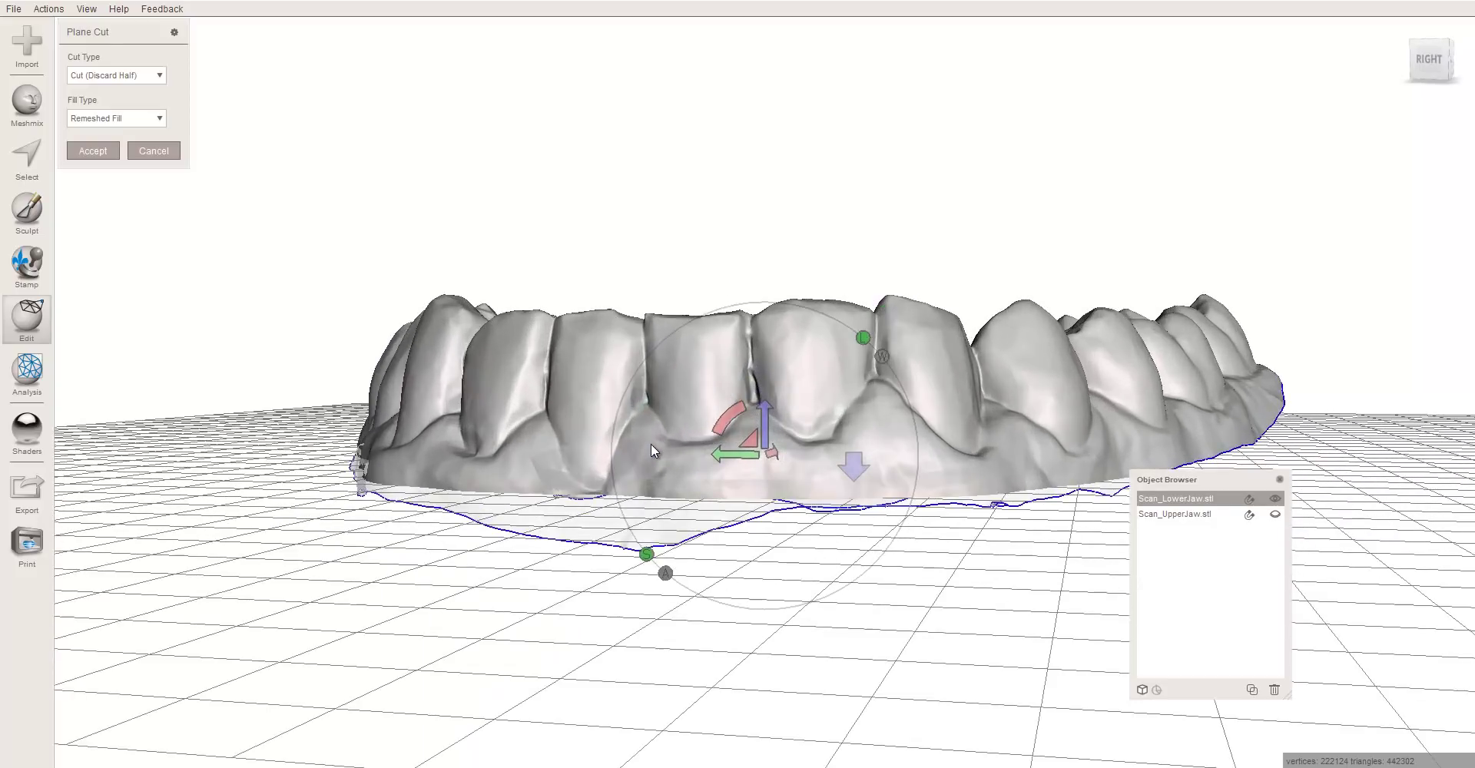
{"action": "left_click_drag", "start_coordinate": [763, 421], "coordinate": [762, 435]}
{"action": "right_click_drag", "start_coordinate": [763, 435], "coordinate": [90, 574]}
- Apply the plane cut, then select and delete a stray patch along the jaw's lower edge
{"action": "left_click", "coordinate": [93, 151]}
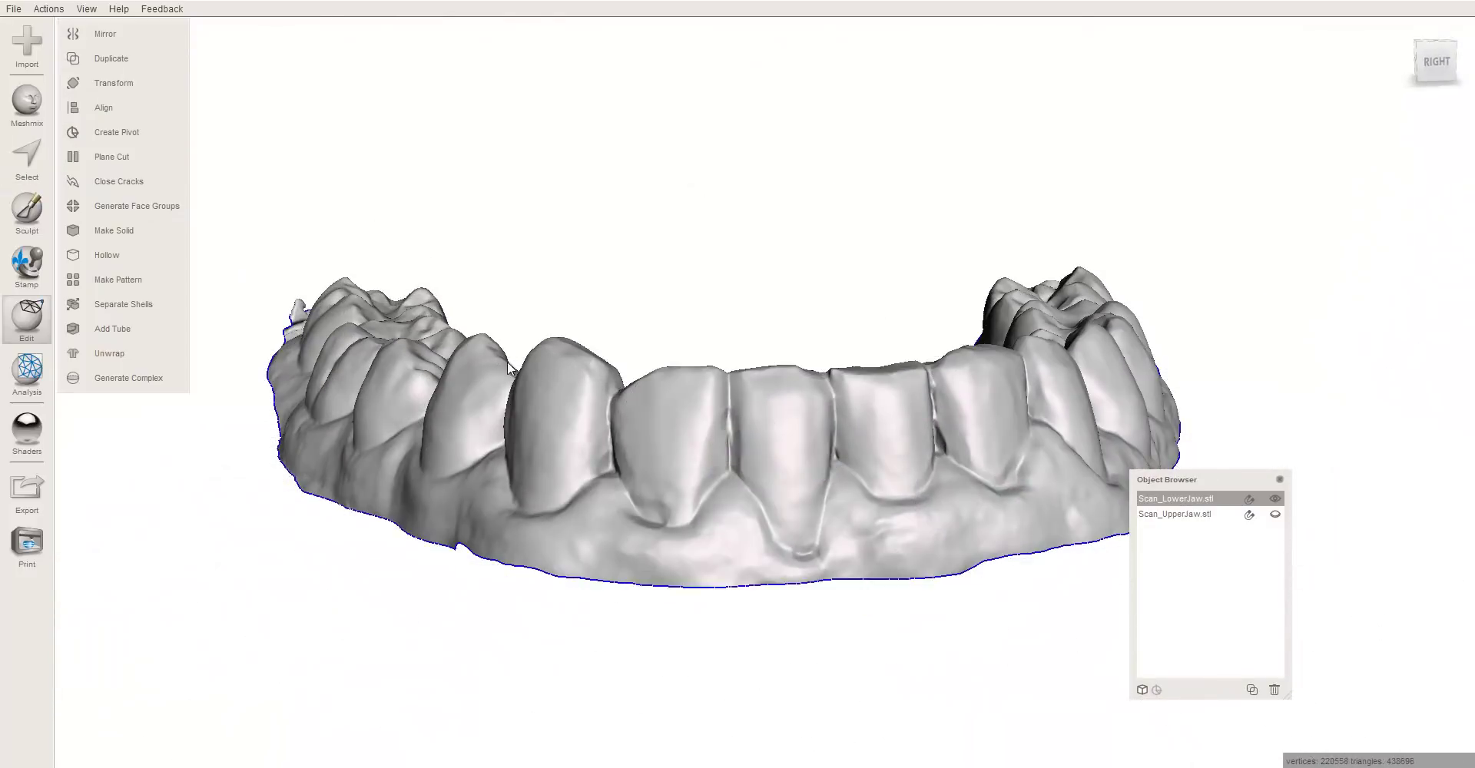
{"action": "right_click_drag", "start_coordinate": [507, 361], "coordinate": [567, 399]}
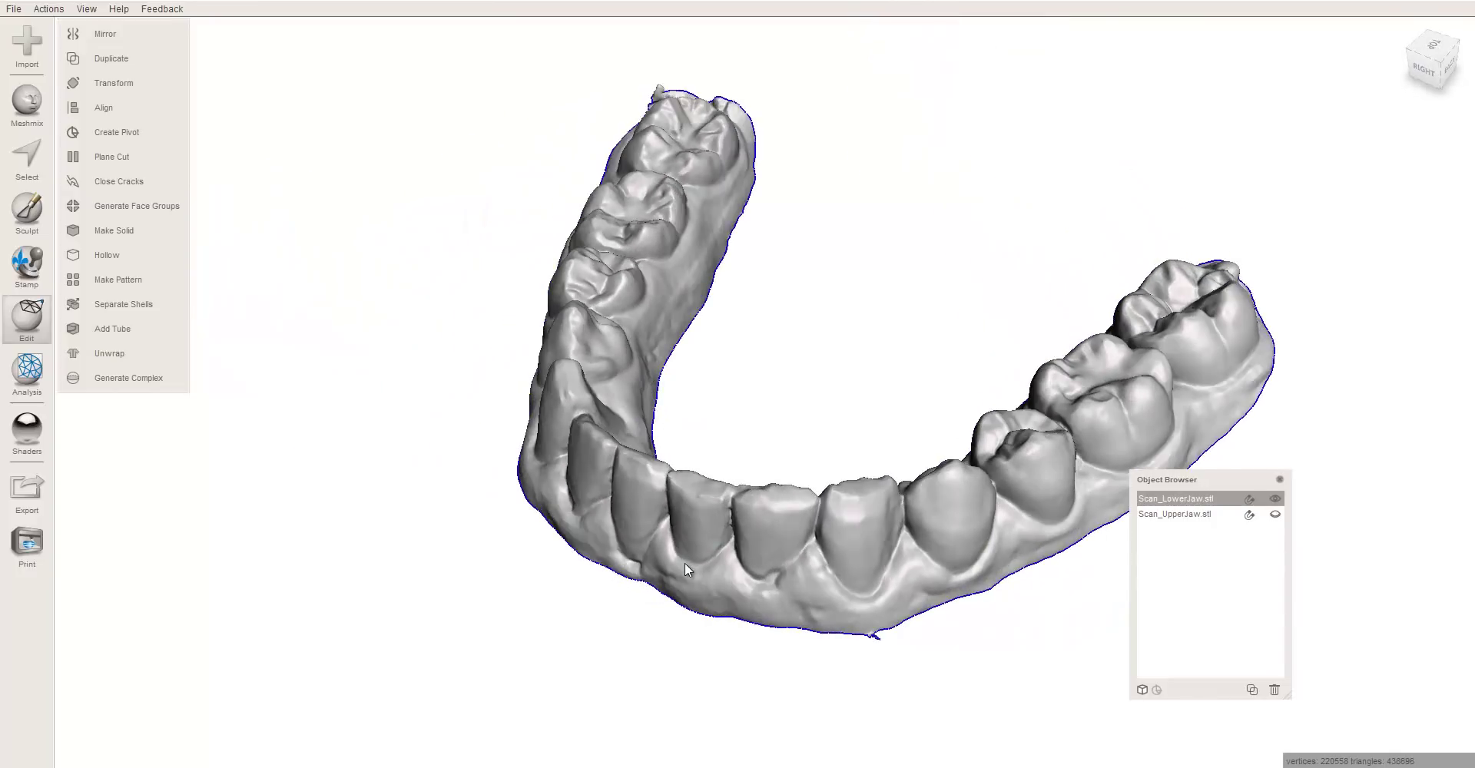
{"action": "left_click", "coordinate": [27, 158]}
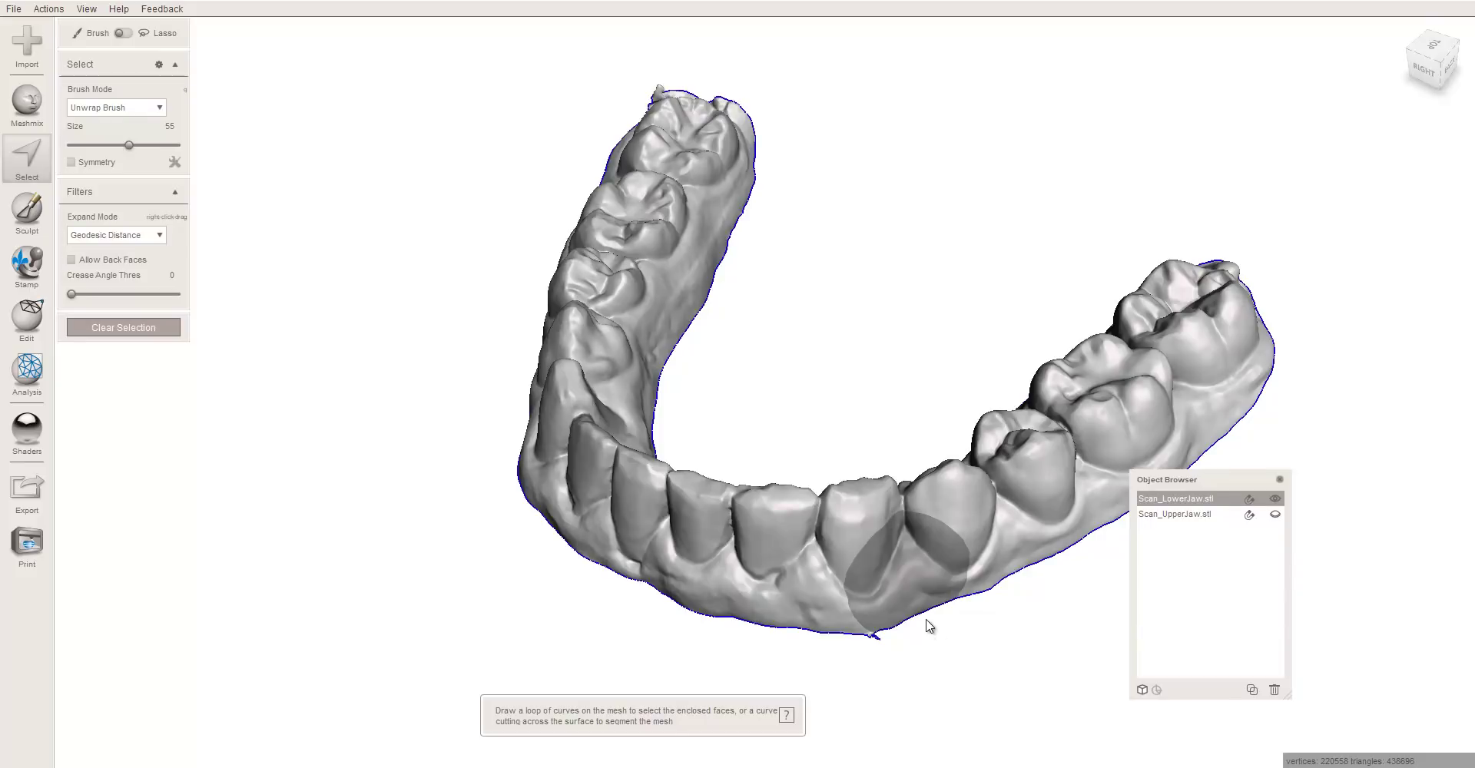
{"action": "mouse_move", "coordinate": [925, 616]}
{"action": "left_mouse_down"}
{"action": "mouse_move", "coordinate": [898, 637]}
{"action": "mouse_move", "coordinate": [799, 649]}
{"action": "mouse_move", "coordinate": [899, 697]}
{"action": "mouse_move", "coordinate": [932, 628]}
{"action": "left_mouse_up"}
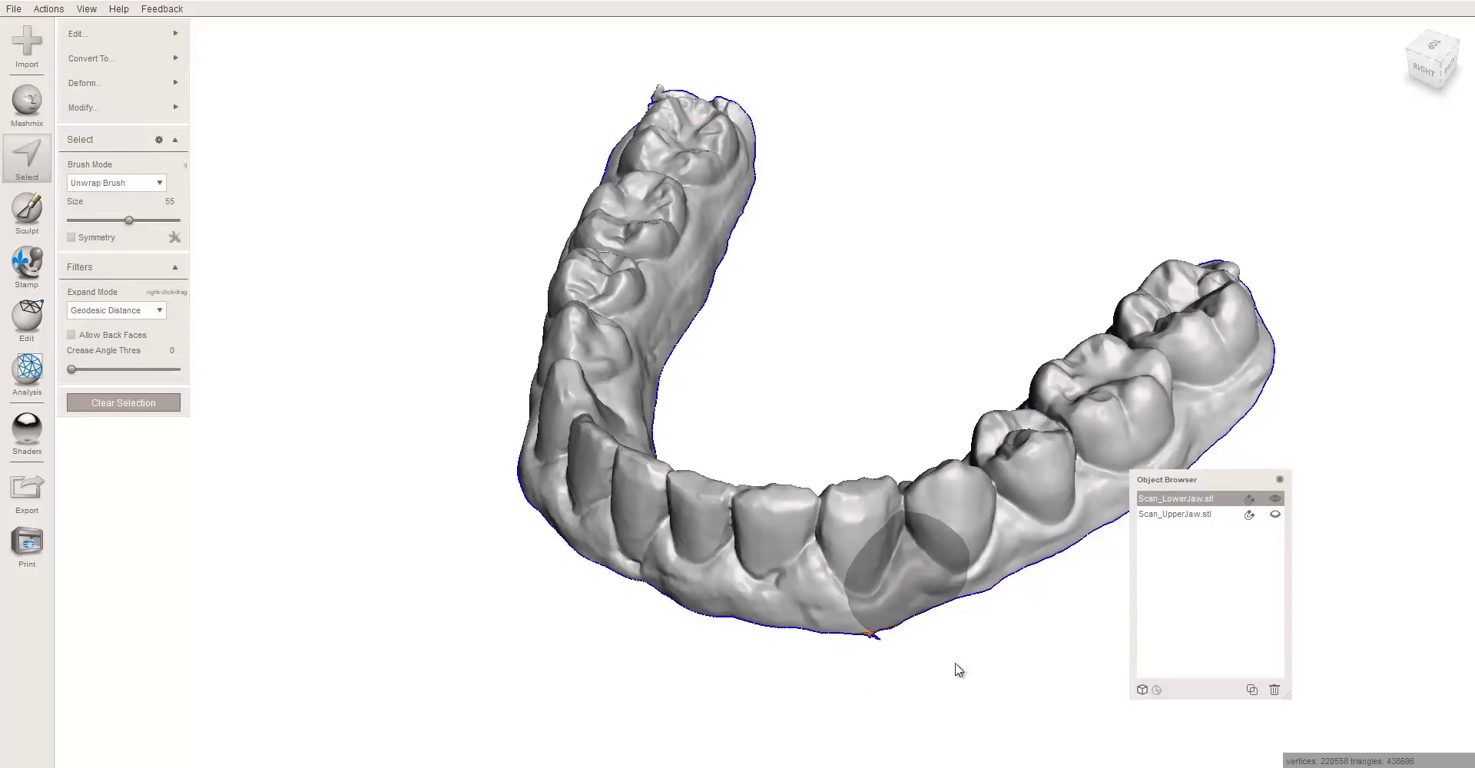
{"action": "scroll", "coordinate": [896, 672], "scroll_direction": "up", "scroll_amount": 6}
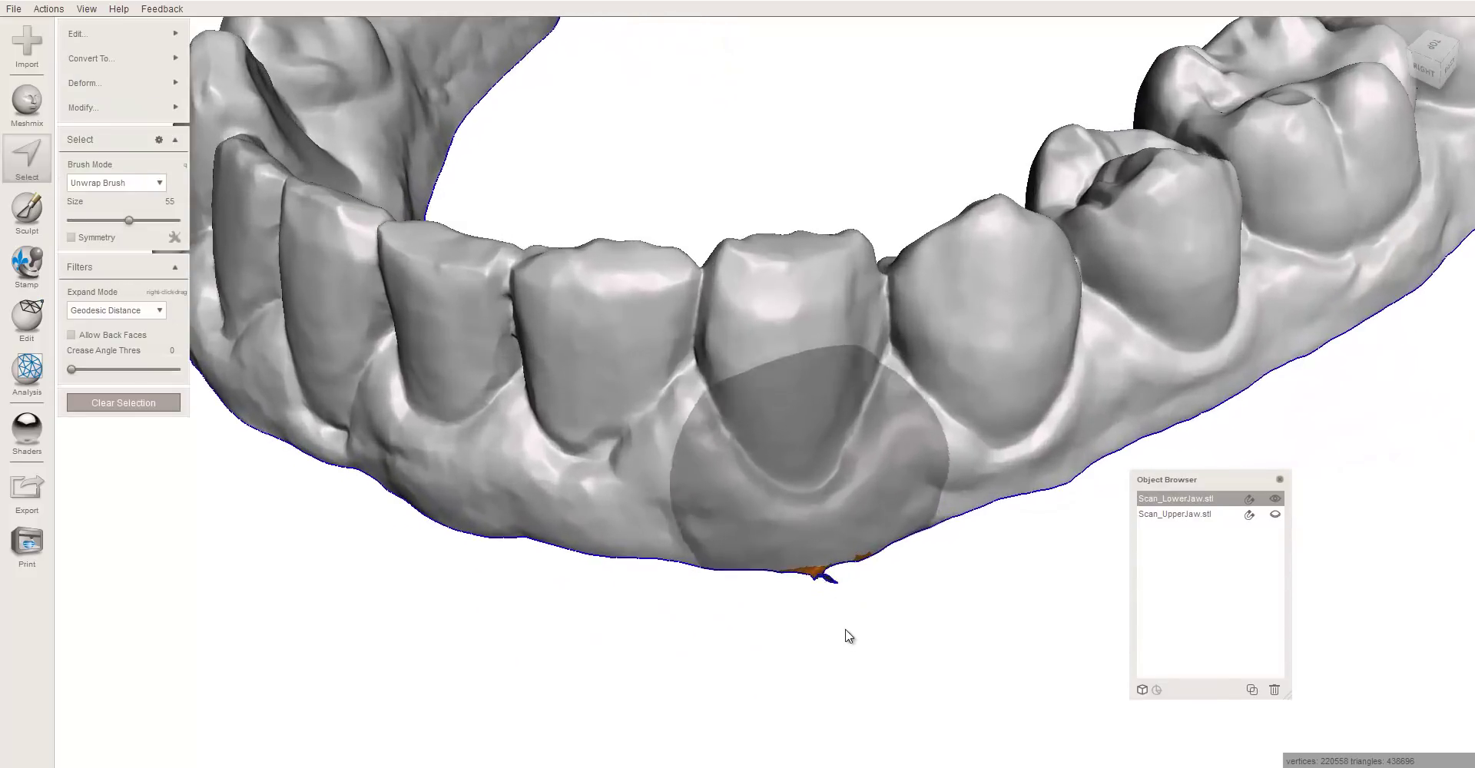
{"action": "key", "text": "Delete"}
{"action": "scroll", "coordinate": [778, 619], "scroll_direction": "down", "scroll_amount": 5}
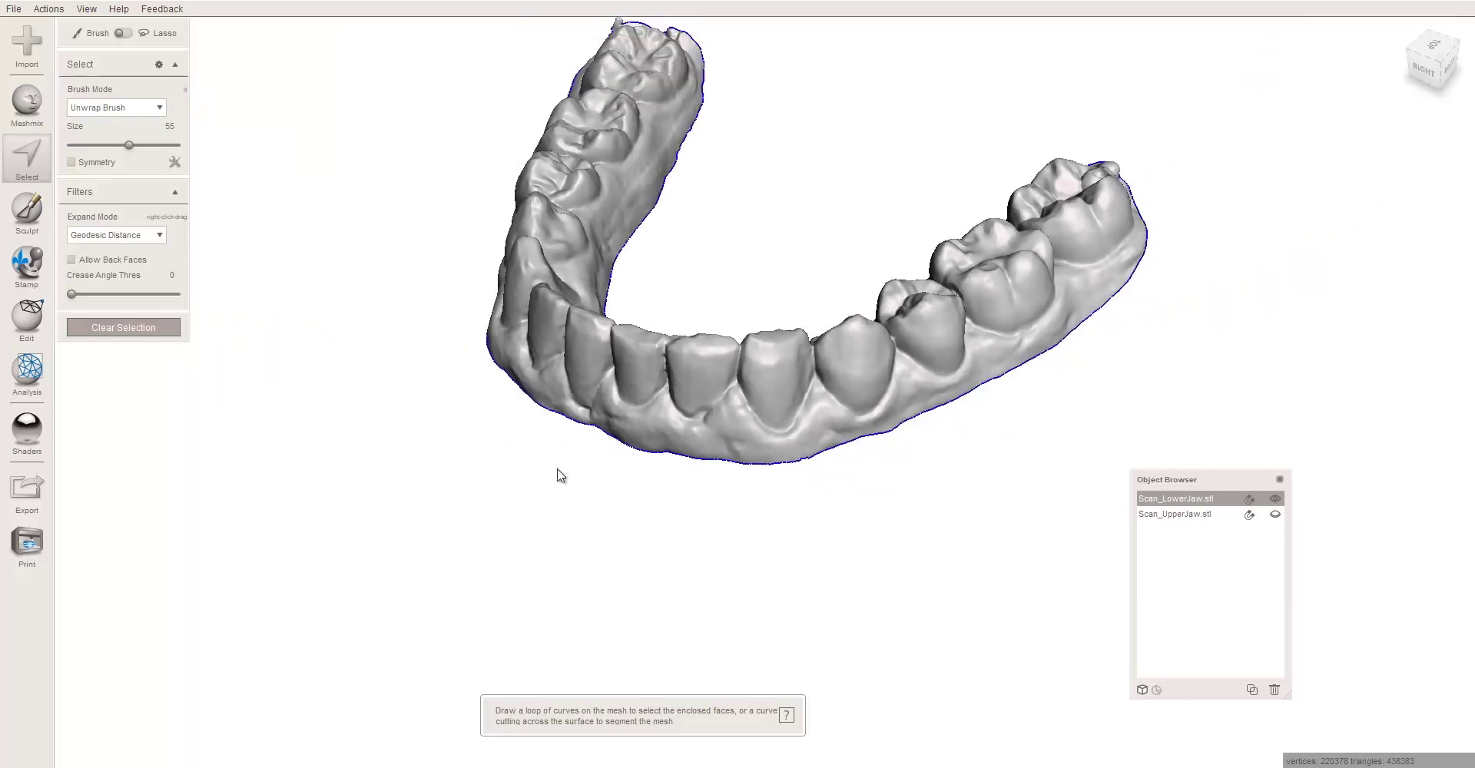
- Outline and delete the stray fragment at the jaw's end
{"action": "right_click_drag", "start_coordinate": [560, 471], "coordinate": [499, 451]}
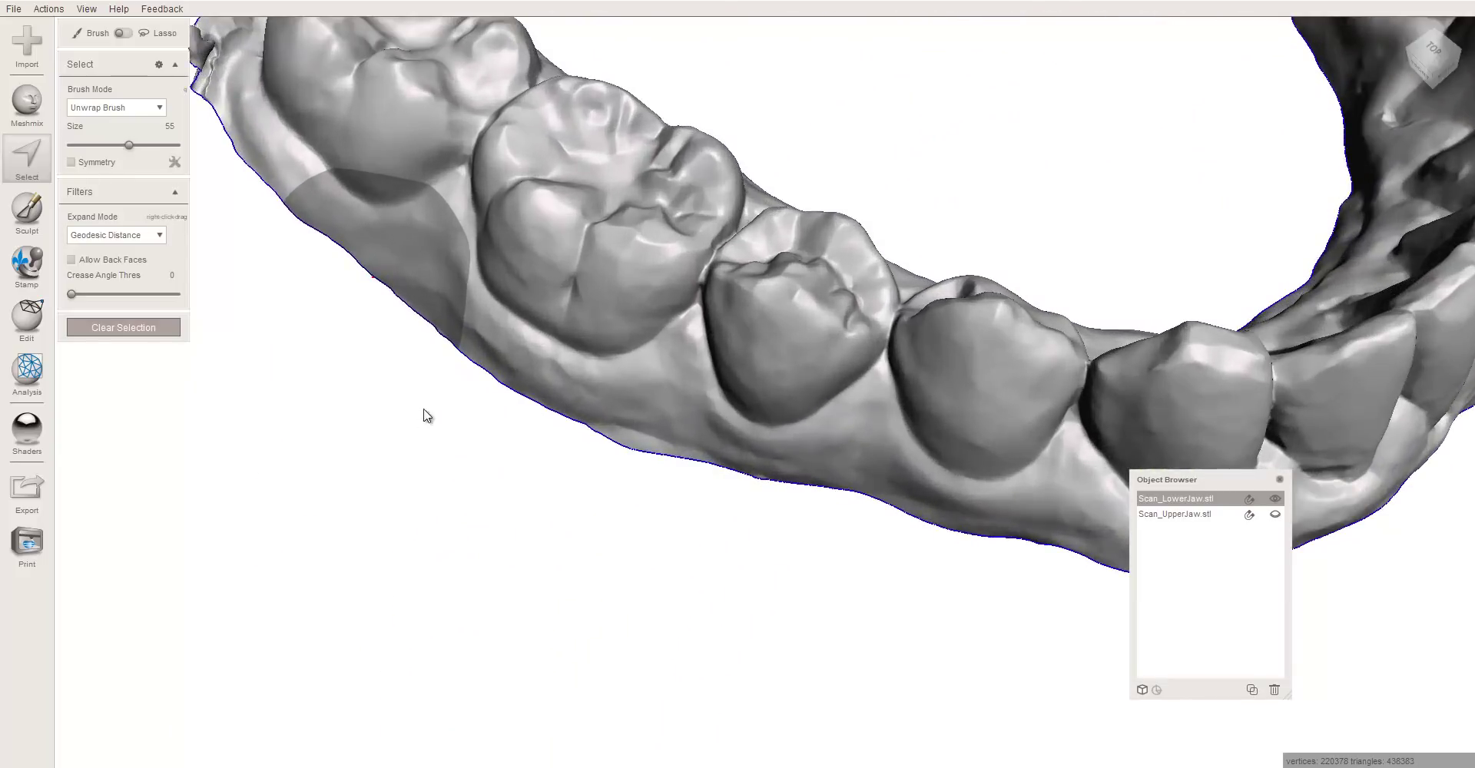
{"action": "right_click_drag", "start_coordinate": [427, 415], "coordinate": [729, 502]}
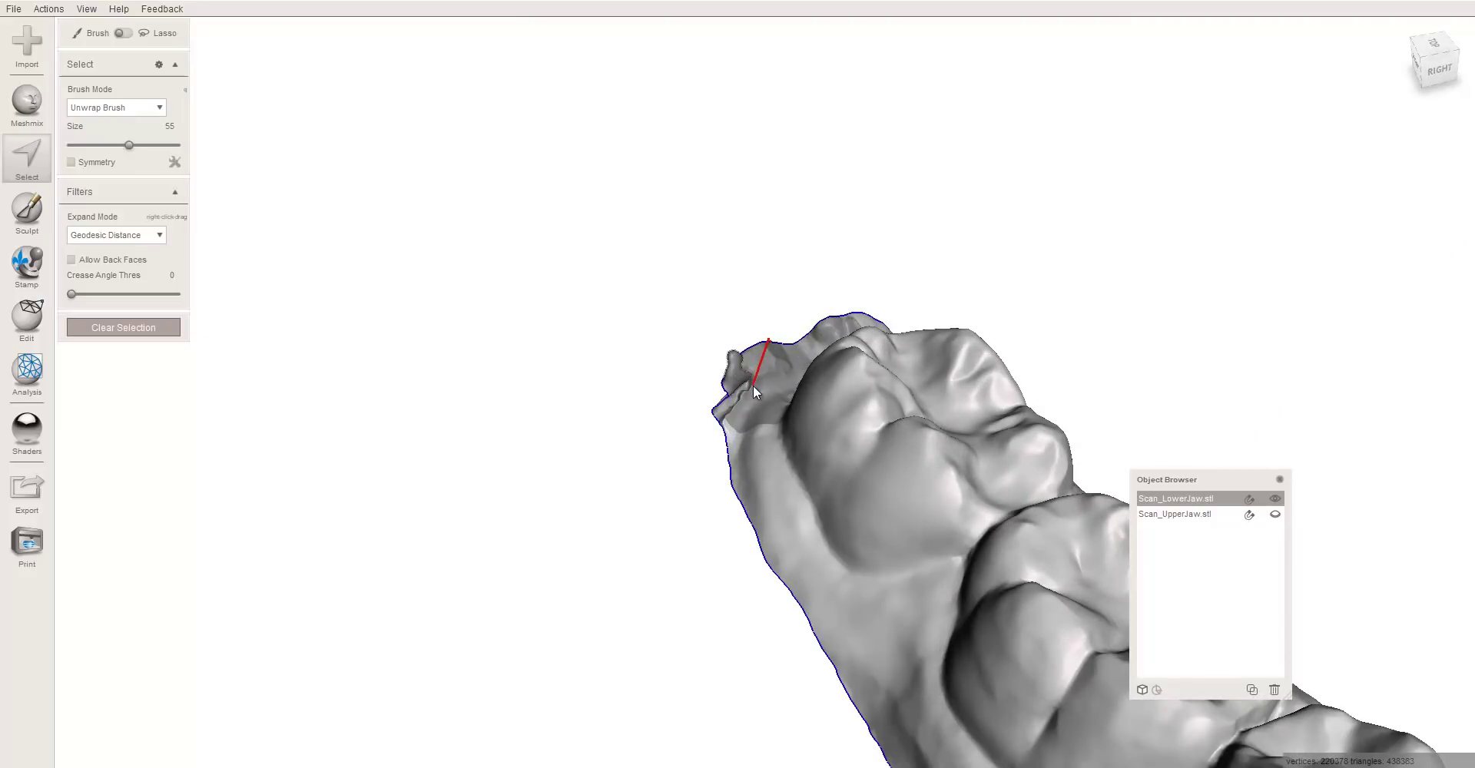
{"action": "mouse_move", "coordinate": [734, 417]}
{"action": "left_mouse_down"}
{"action": "mouse_move", "coordinate": [717, 474]}
{"action": "mouse_move", "coordinate": [629, 480]}
{"action": "mouse_move", "coordinate": [607, 458]}
{"action": "mouse_move", "coordinate": [610, 247]}
{"action": "mouse_move", "coordinate": [767, 338]}
{"action": "left_mouse_up"}
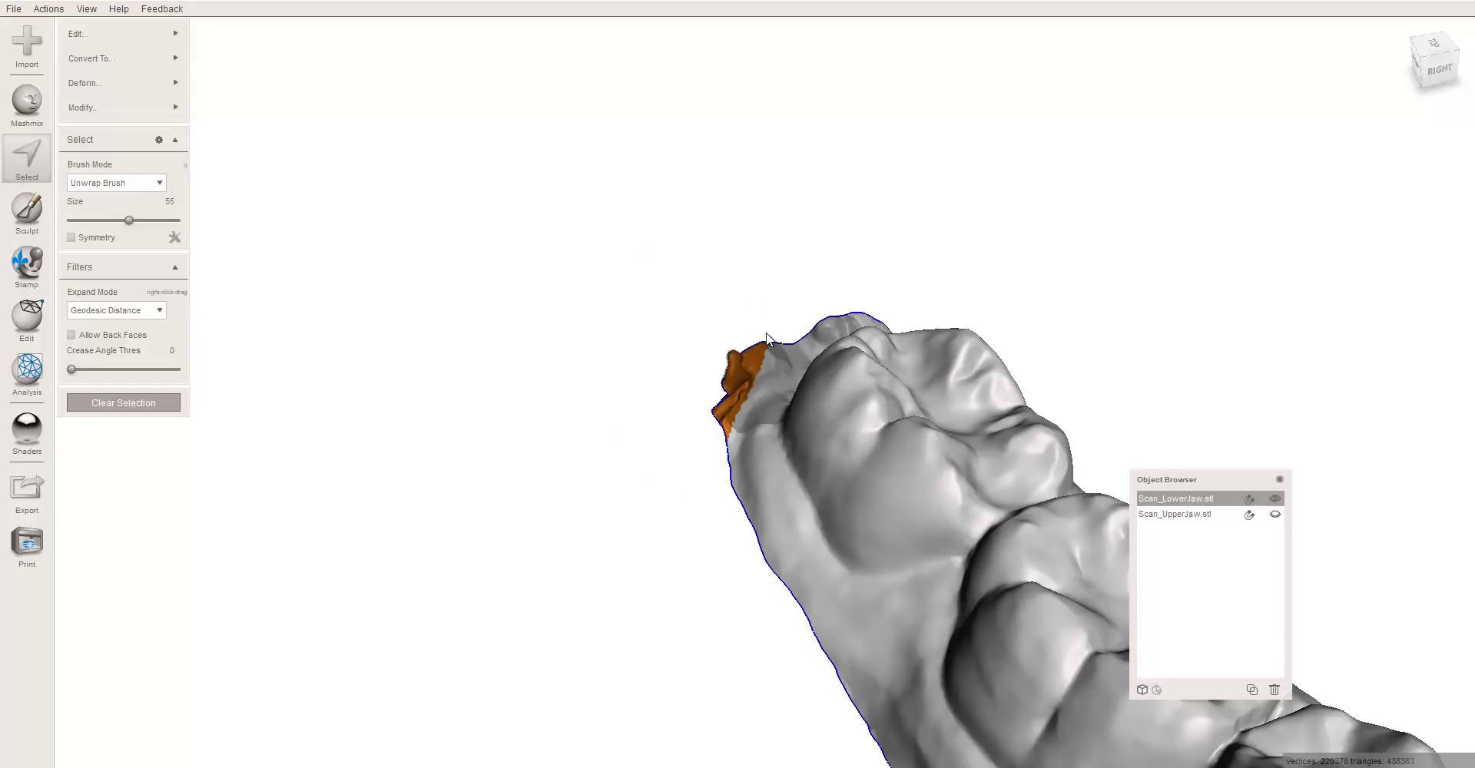
{"action": "key", "text": "Delete"}
- Orbit to a full side view and select a patch on a molar
{"action": "right_click_drag", "start_coordinate": [832, 407], "coordinate": [958, 441]}
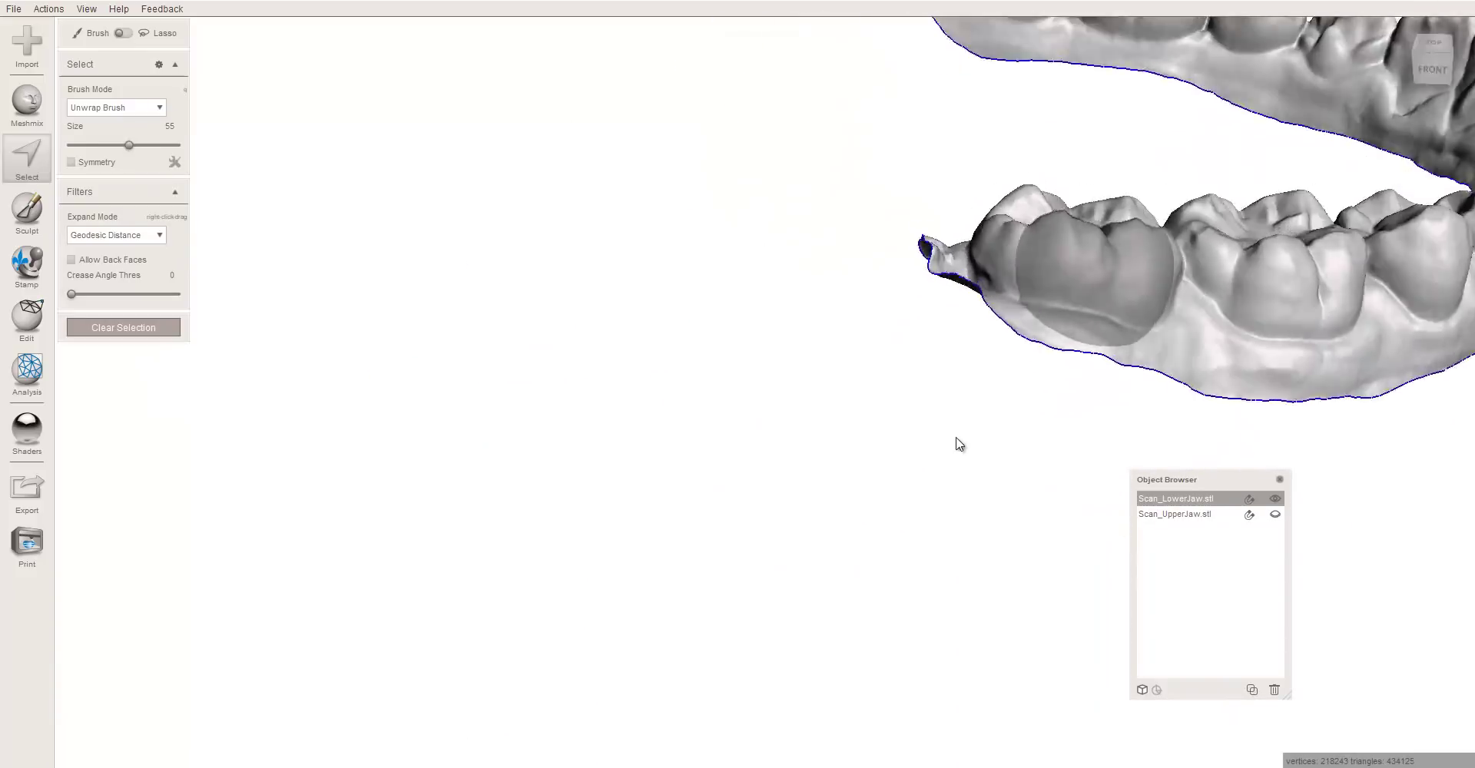
{"action": "scroll", "coordinate": [967, 352], "scroll_direction": "up", "scroll_amount": 3}
{"action": "scroll", "coordinate": [966, 352], "scroll_direction": "down", "scroll_amount": 5}
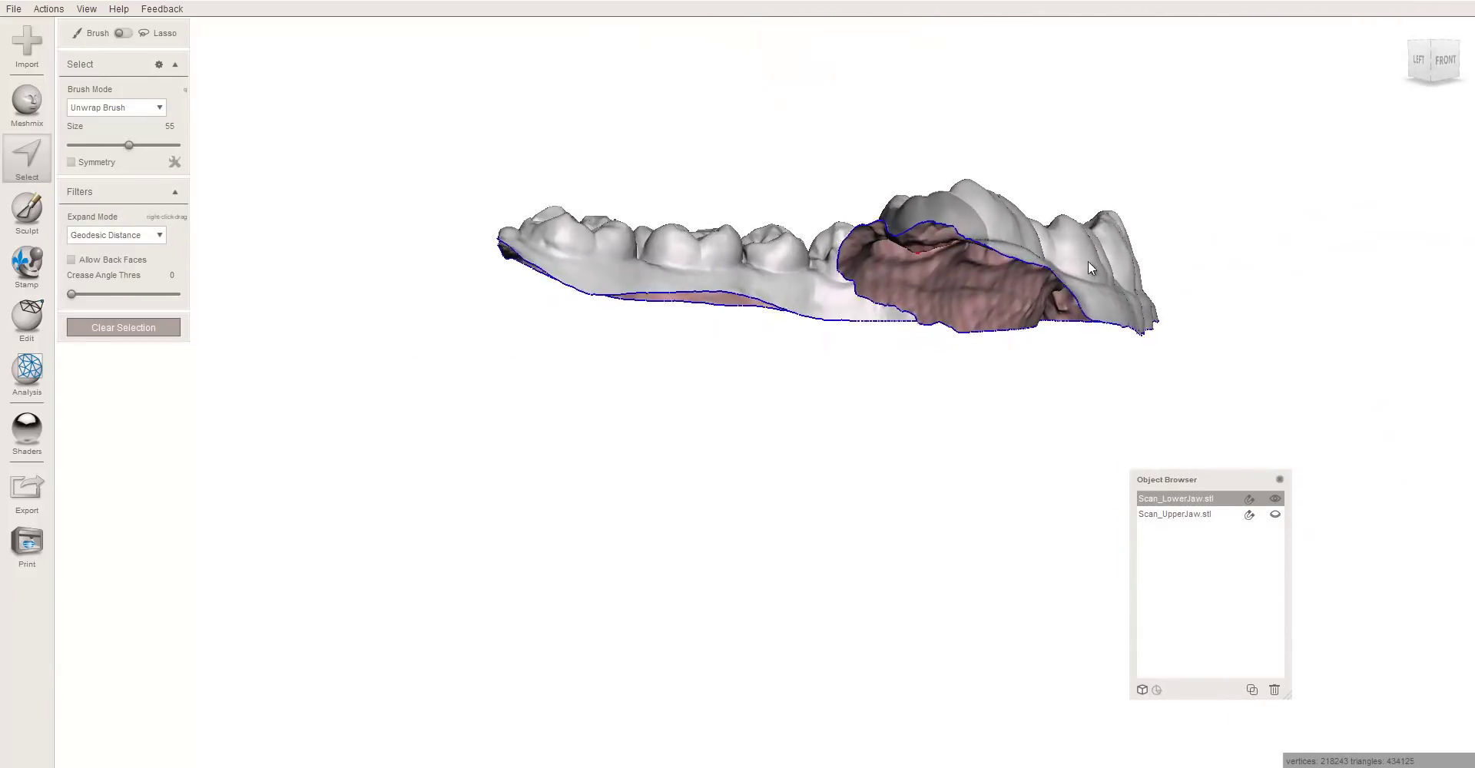
{"action": "scroll", "coordinate": [1088, 260], "scroll_direction": "up", "scroll_amount": 5}
{"action": "scroll", "coordinate": [935, 391], "scroll_direction": "down", "scroll_amount": 5}
{"action": "right_click_drag", "start_coordinate": [1123, 349], "coordinate": [831, 562]}
{"action": "left_click", "coordinate": [707, 192]}
{"action": "scroll", "coordinate": [747, 208], "scroll_direction": "down", "scroll_amount": 3}
{"action": "scroll", "coordinate": [831, 562], "scroll_direction": "down", "scroll_amount": 3}
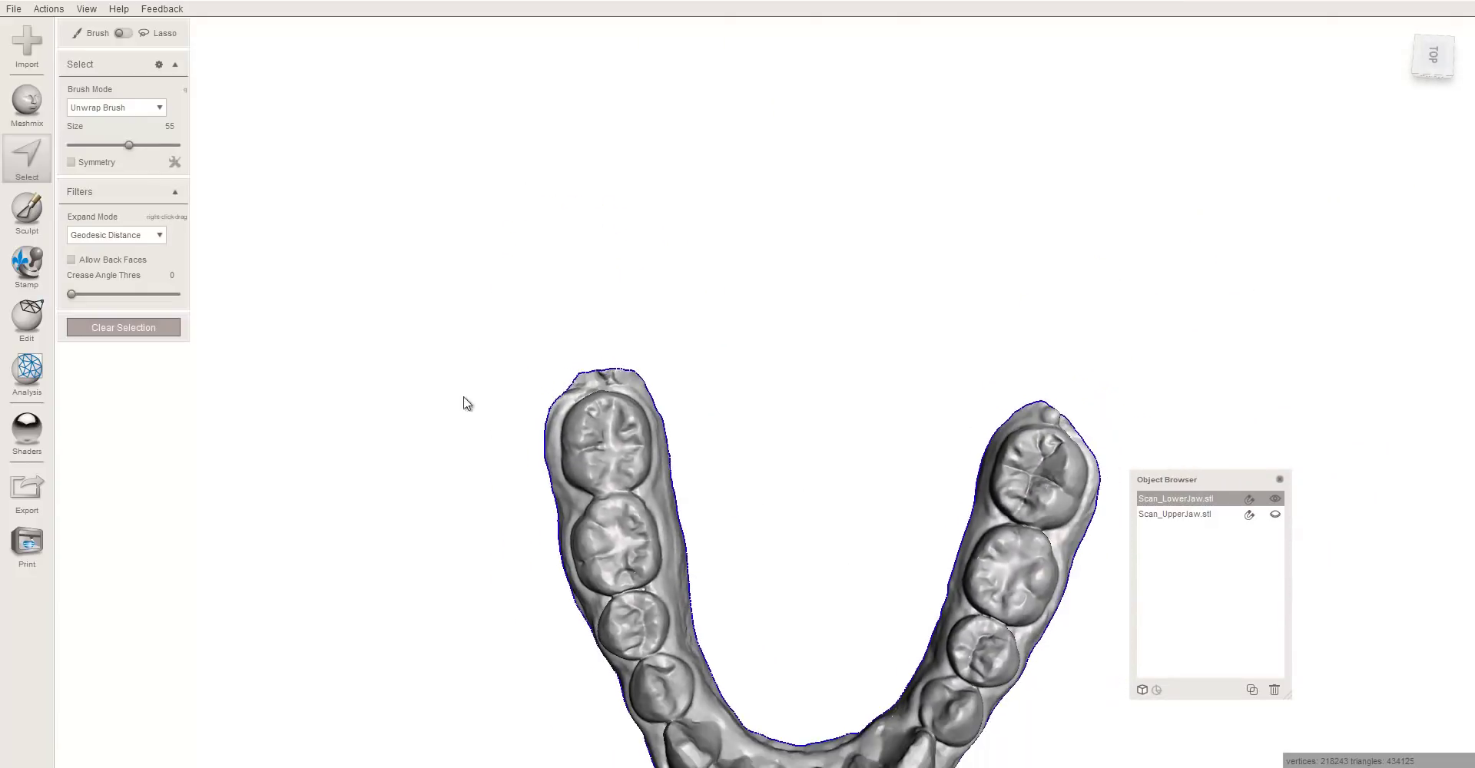
- Start a new Plane Cut and slide the plane across the jaw behind the molars
{"action": "left_click", "coordinate": [27, 317]}
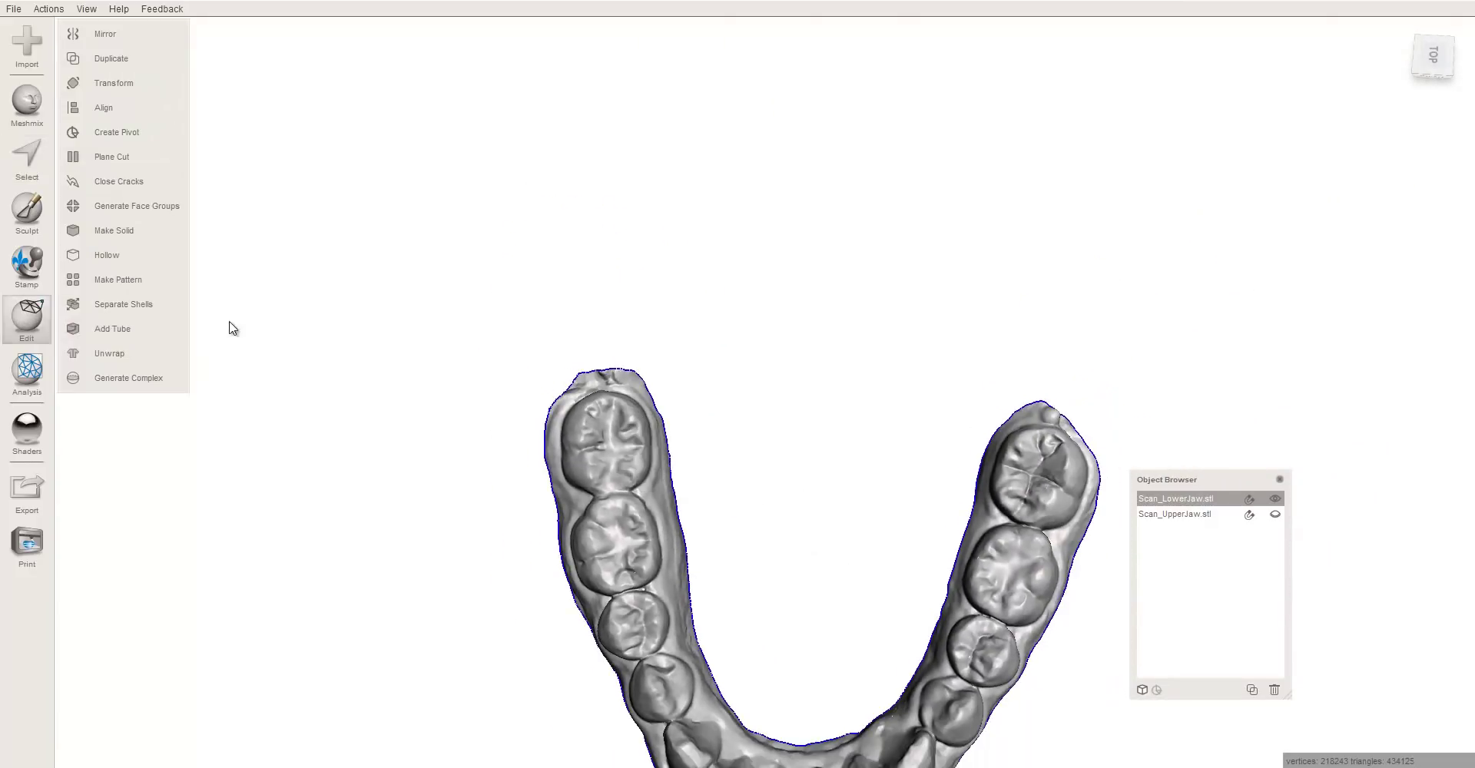
{"action": "left_click", "coordinate": [111, 157]}
{"action": "right_click_drag", "start_coordinate": [558, 567], "coordinate": [722, 422]}
{"action": "scroll", "coordinate": [722, 422], "scroll_direction": "up", "scroll_amount": 5}
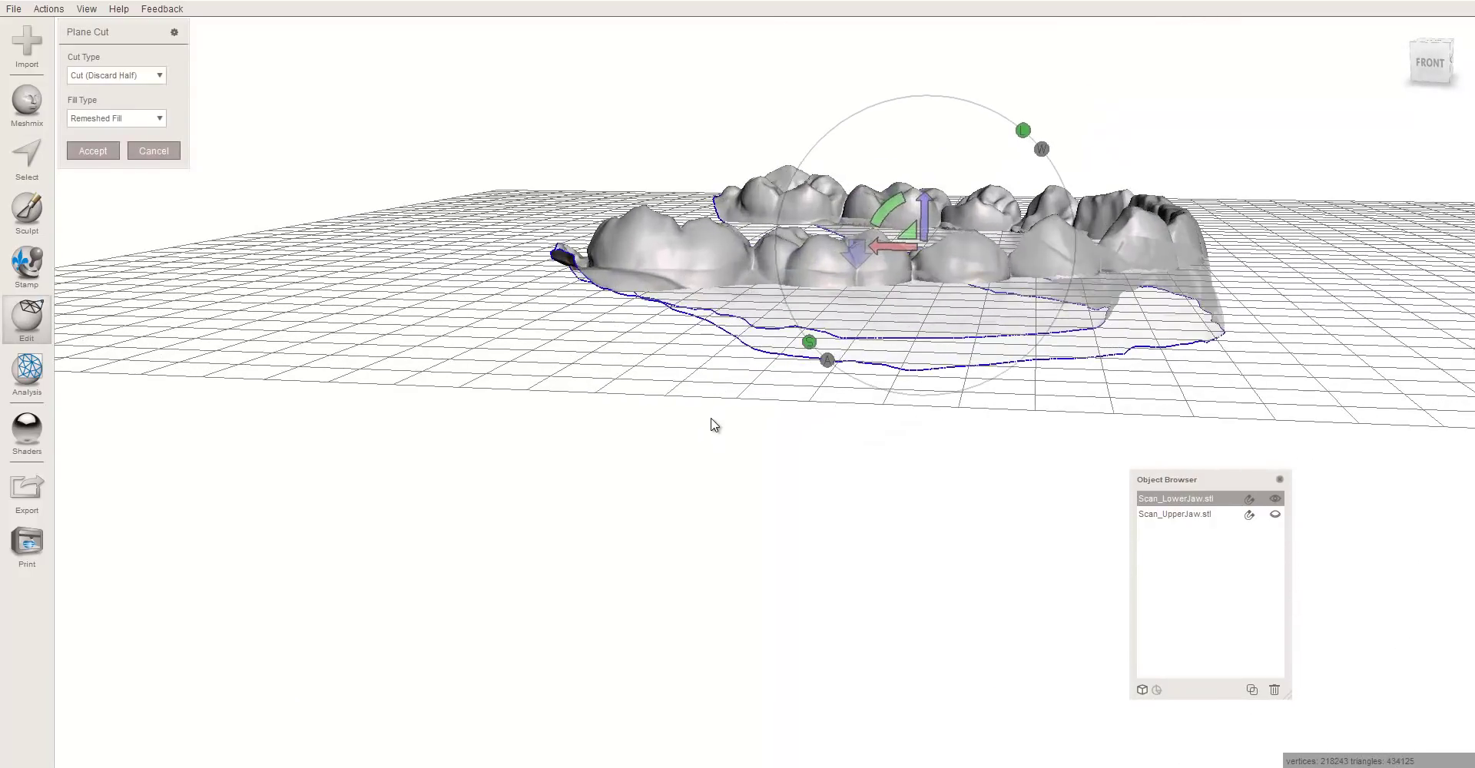
{"action": "left_click_drag", "start_coordinate": [886, 218], "coordinate": [1003, 163]}
{"action": "right_click_drag", "start_coordinate": [1004, 145], "coordinate": [951, 321]}
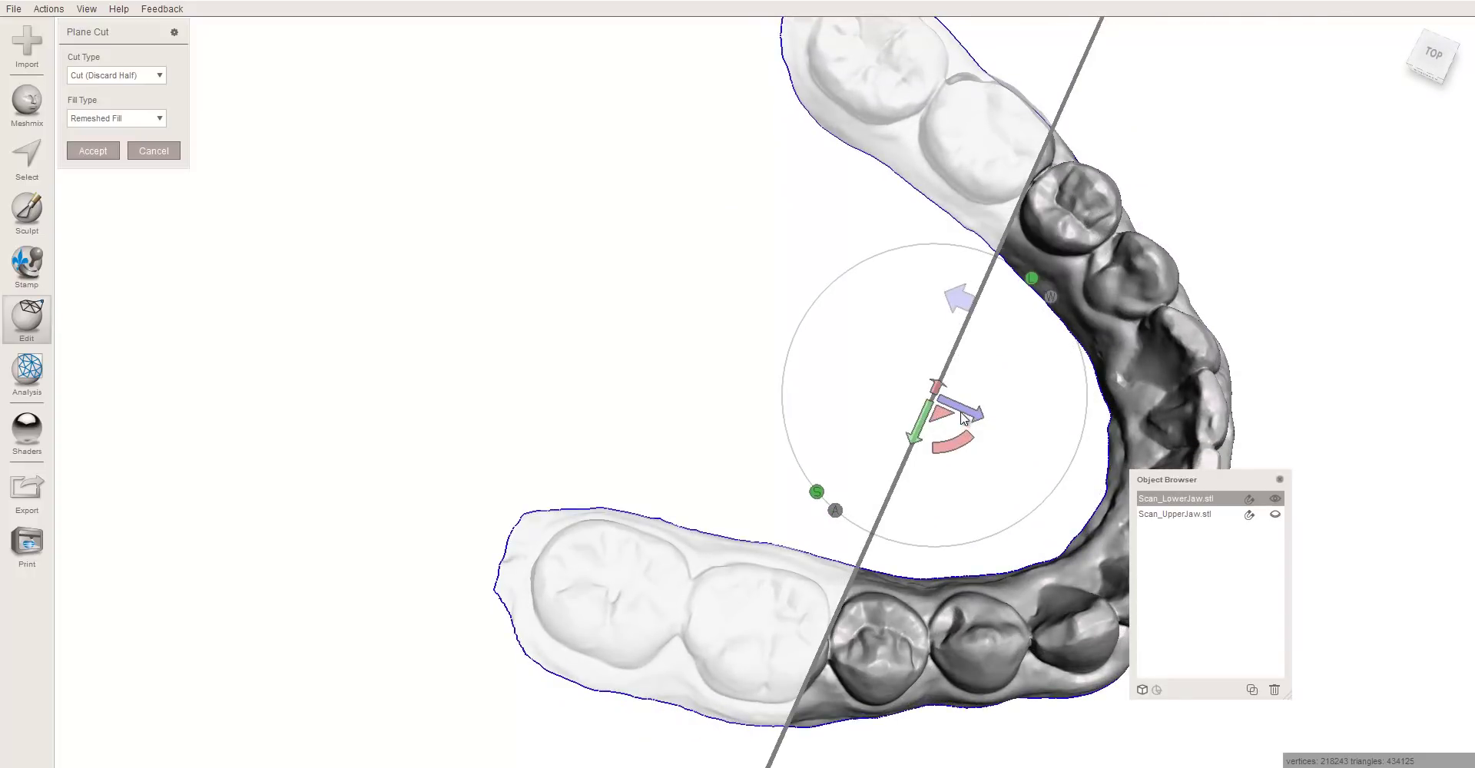
{"action": "left_click_drag", "start_coordinate": [961, 413], "coordinate": [696, 308]}
- Level the cut plane at zero tilt, nudge it up, and accept the cut
{"action": "right_click_drag", "start_coordinate": [817, 415], "coordinate": [1095, 480]}
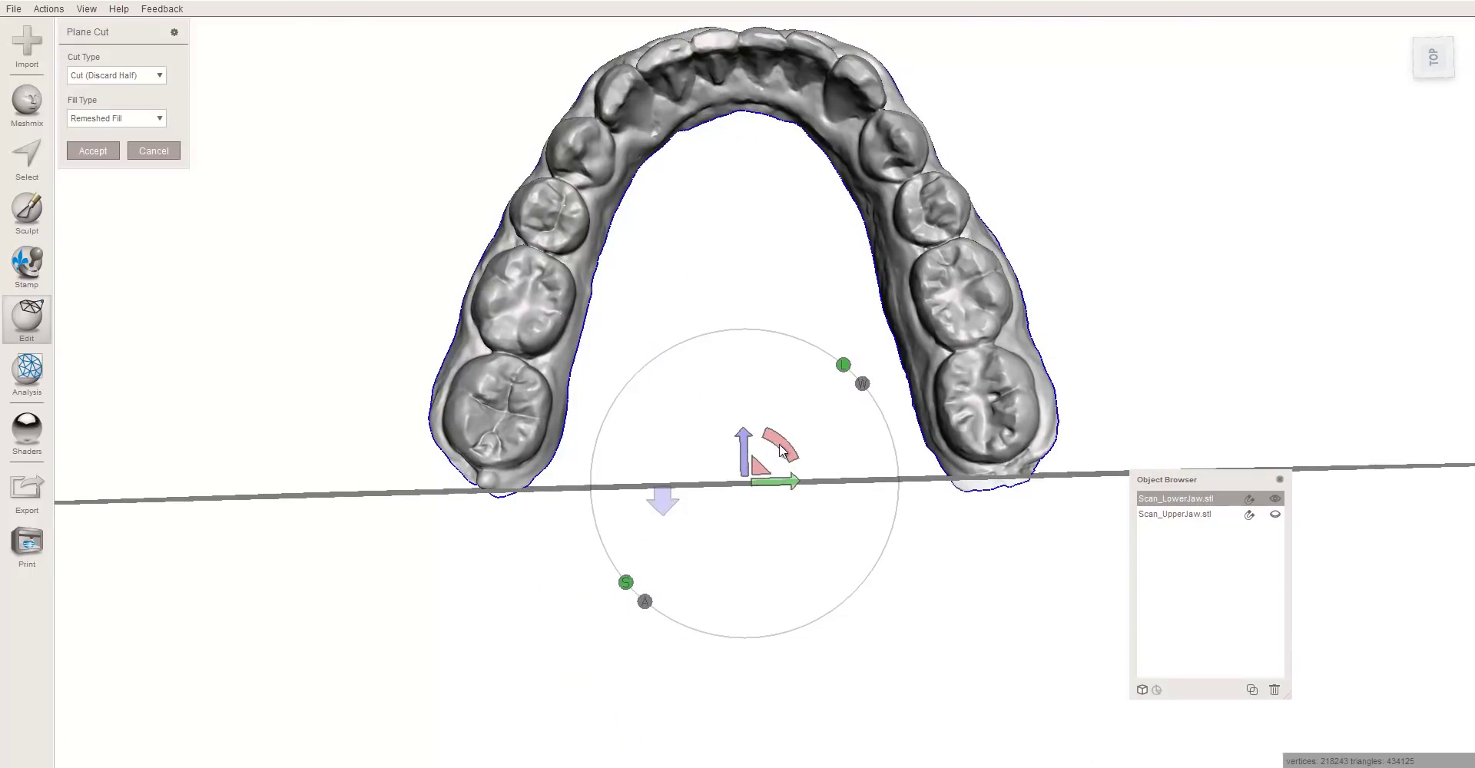
{"action": "left_click_drag", "start_coordinate": [781, 450], "coordinate": [892, 344]}
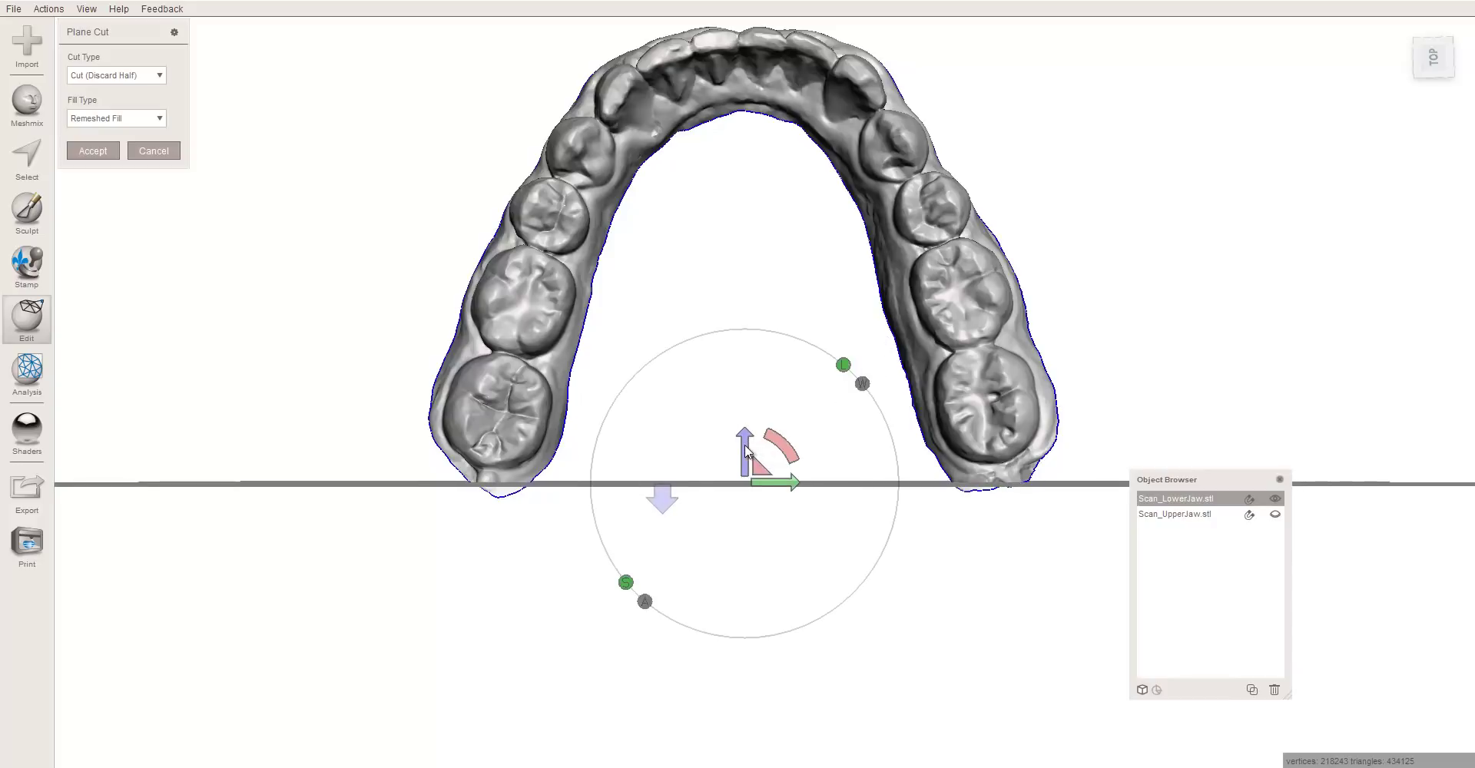
{"action": "left_click_drag", "start_coordinate": [746, 451], "coordinate": [749, 448]}
{"action": "right_click_drag", "start_coordinate": [818, 569], "coordinate": [4, 273]}
{"action": "left_click", "coordinate": [93, 151]}
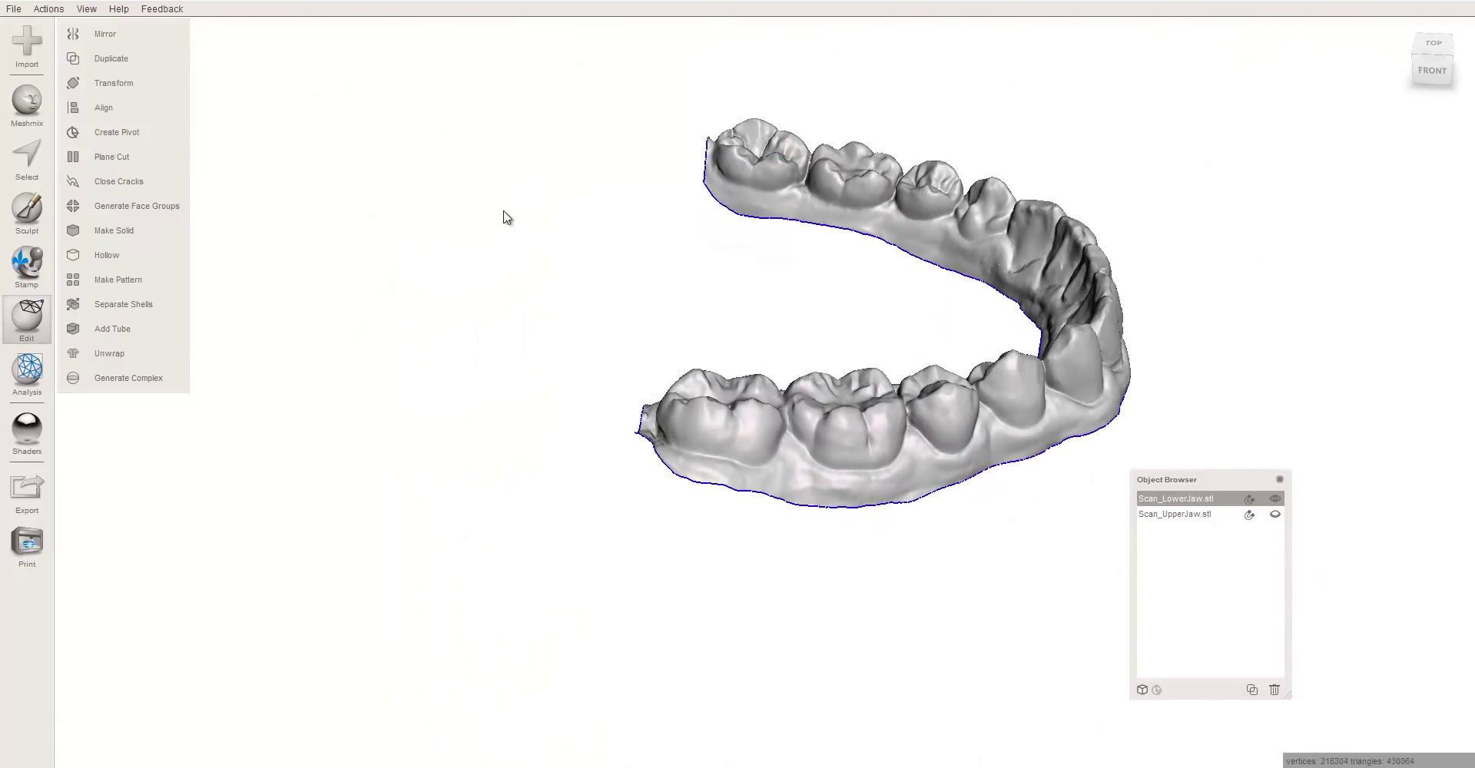
{"action": "right_click_drag", "start_coordinate": [504, 218], "coordinate": [358, 410]}
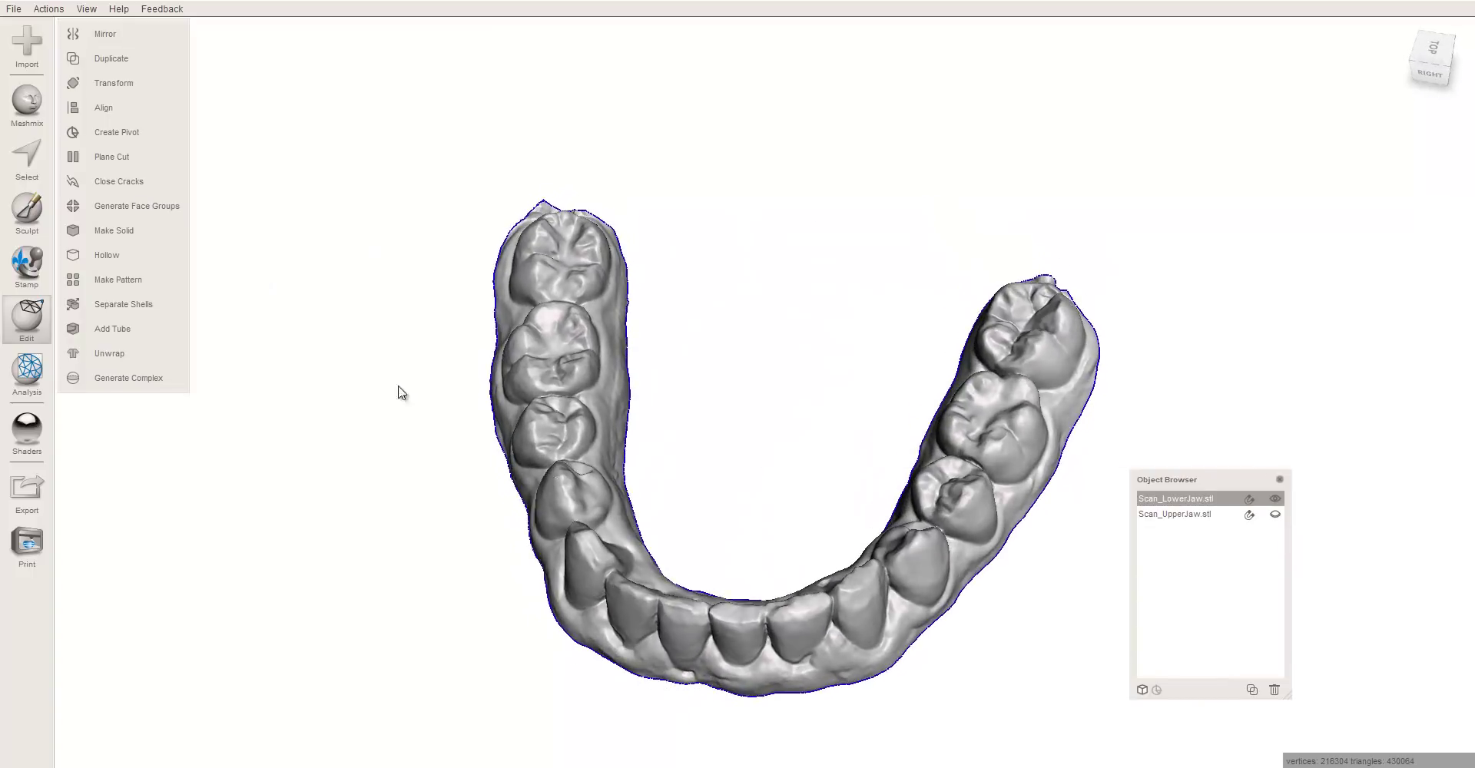
{"action": "right_click_drag", "start_coordinate": [647, 377], "coordinate": [803, 275]}
{"action": "mouse_move", "coordinate": [793, 516]}
{"action": "right_mouse_down"}
{"action": "mouse_move", "coordinate": [817, 462]}
{"action": "mouse_move", "coordinate": [666, 485]}
{"action": "mouse_move", "coordinate": [790, 518]}
{"action": "mouse_move", "coordinate": [772, 507]}
{"action": "right_mouse_up"}
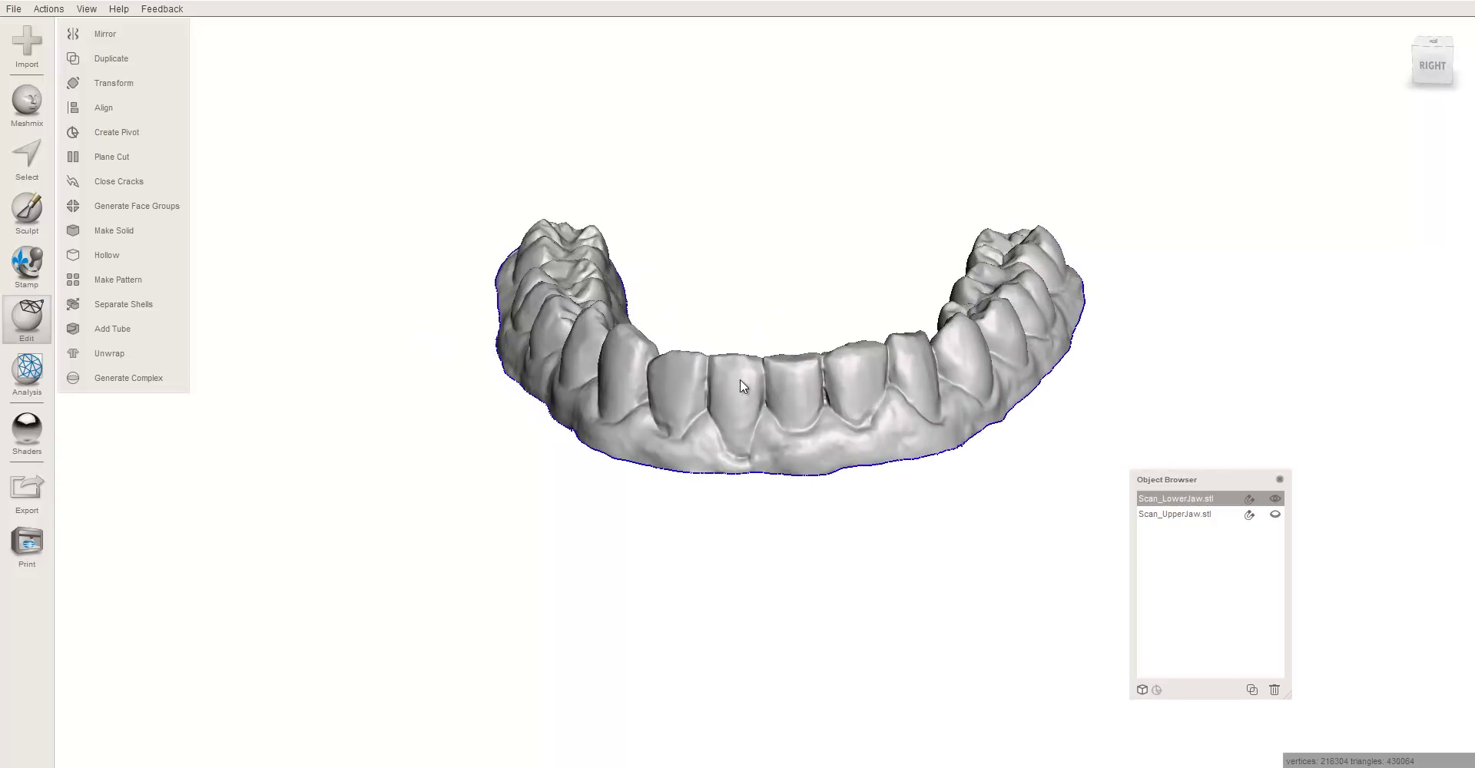
- Select the whole jaw, apply Smooth Boundary (smoothness 50, 30 iterations), and clear the selection
{"action": "key", "text": "s"}
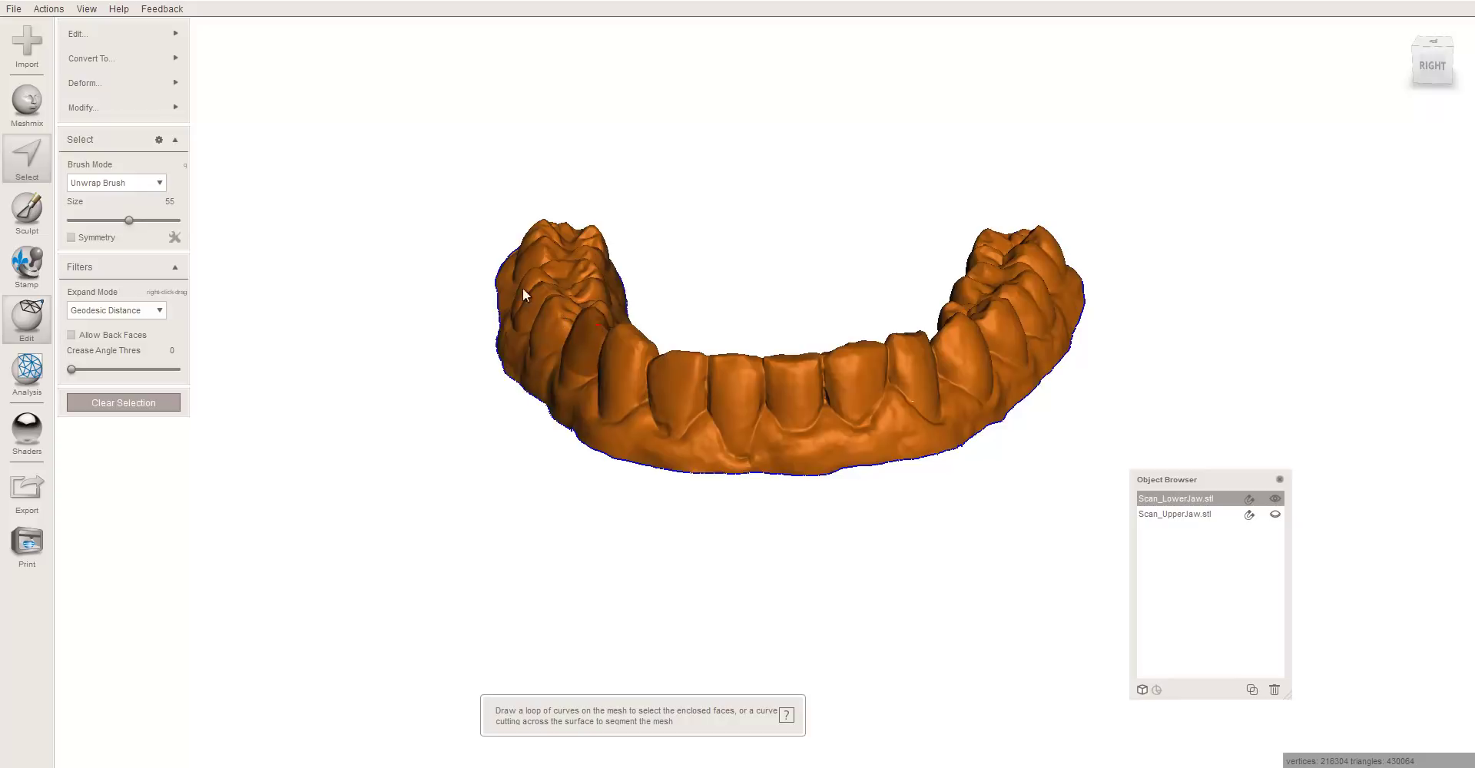
{"action": "mouse_move", "coordinate": [154, 39]}
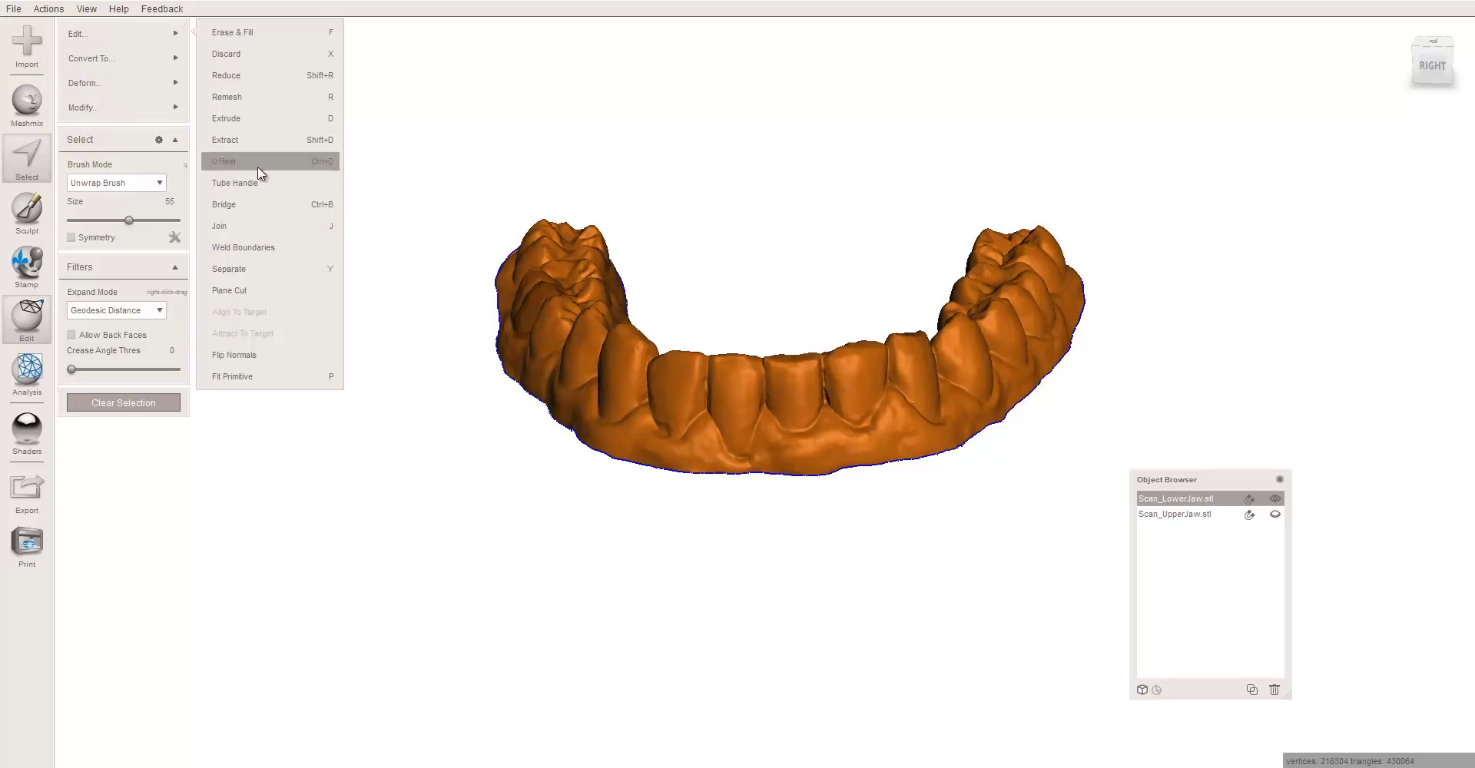
{"action": "mouse_move", "coordinate": [133, 112]}
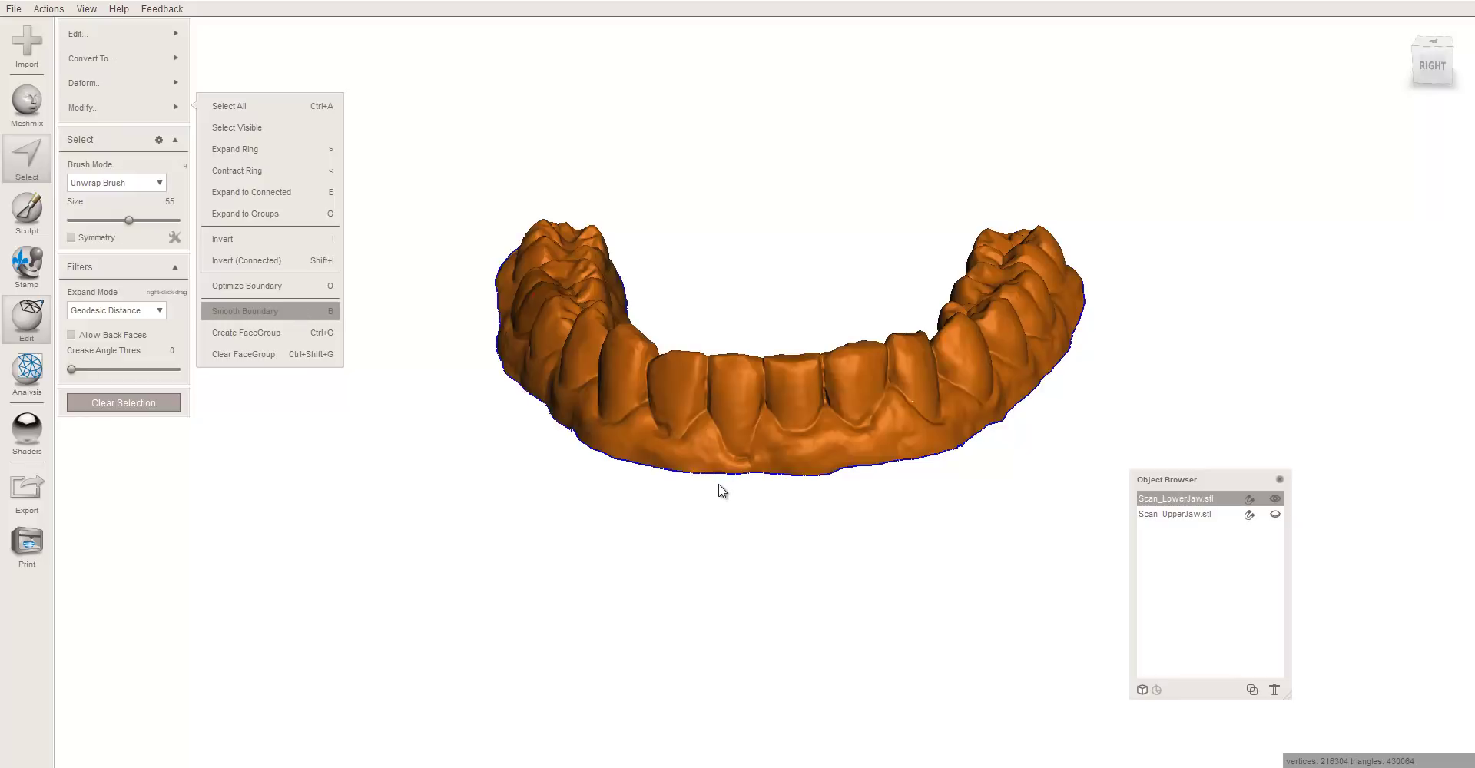
{"action": "key", "text": "b"}
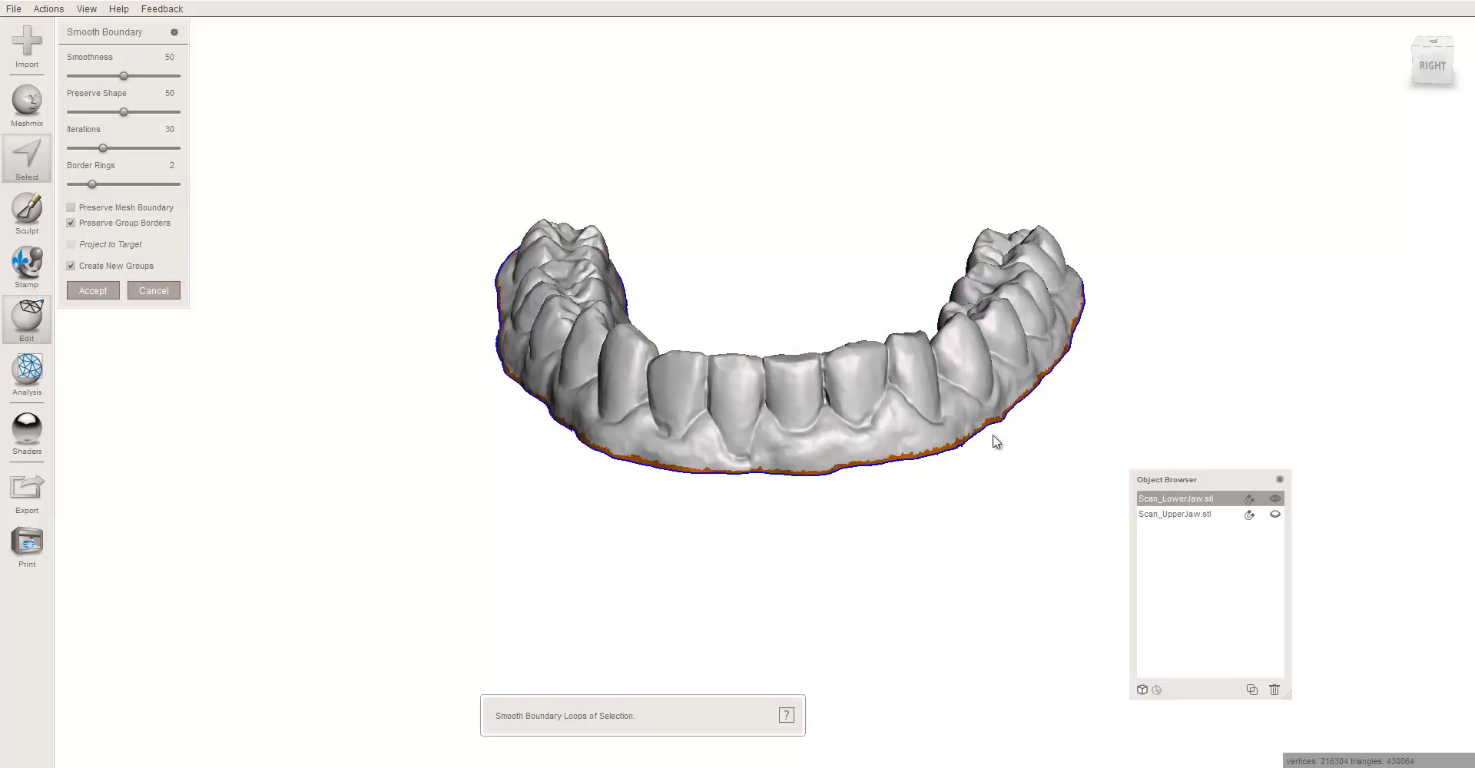
{"action": "right_click_drag", "start_coordinate": [563, 430], "coordinate": [766, 407]}
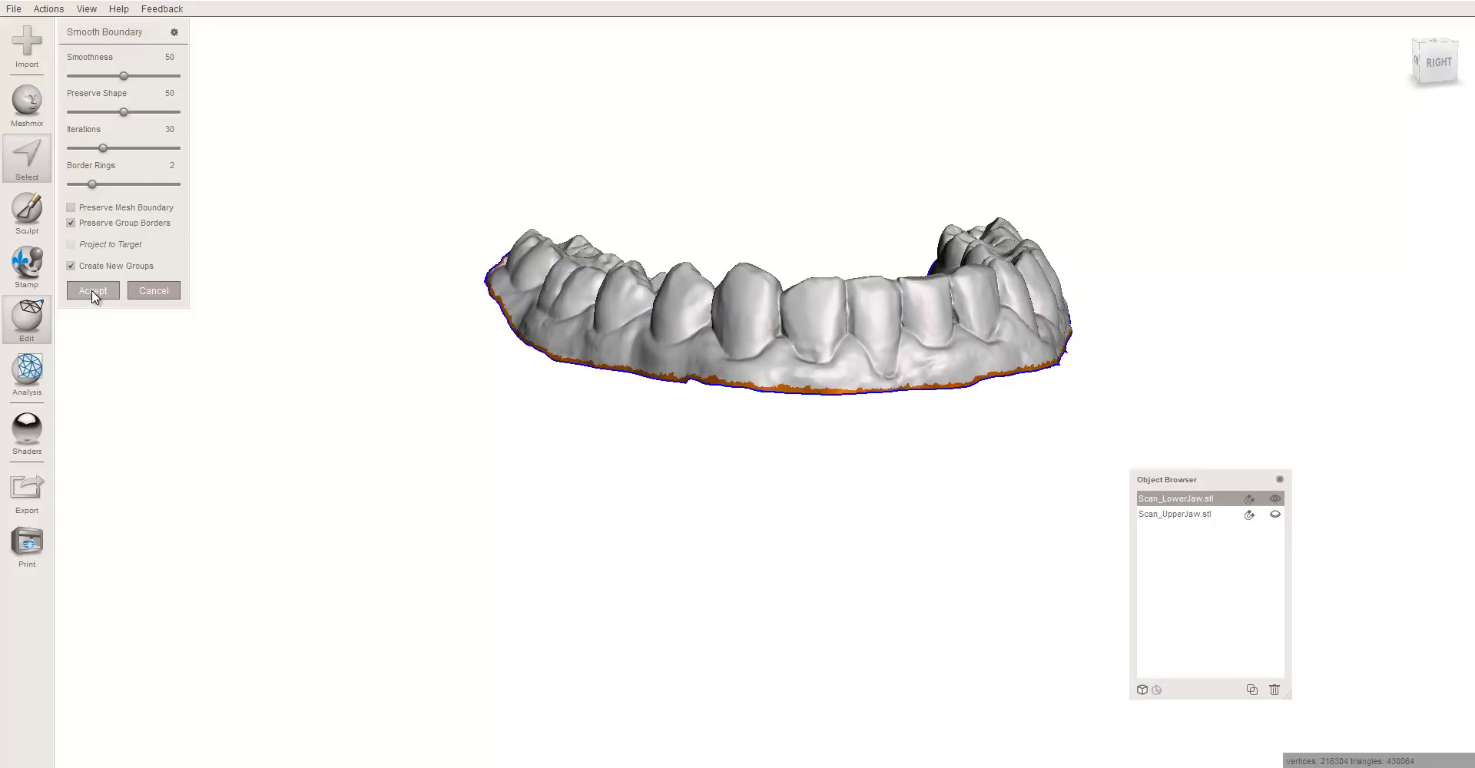
{"action": "key", "text": "Return"}
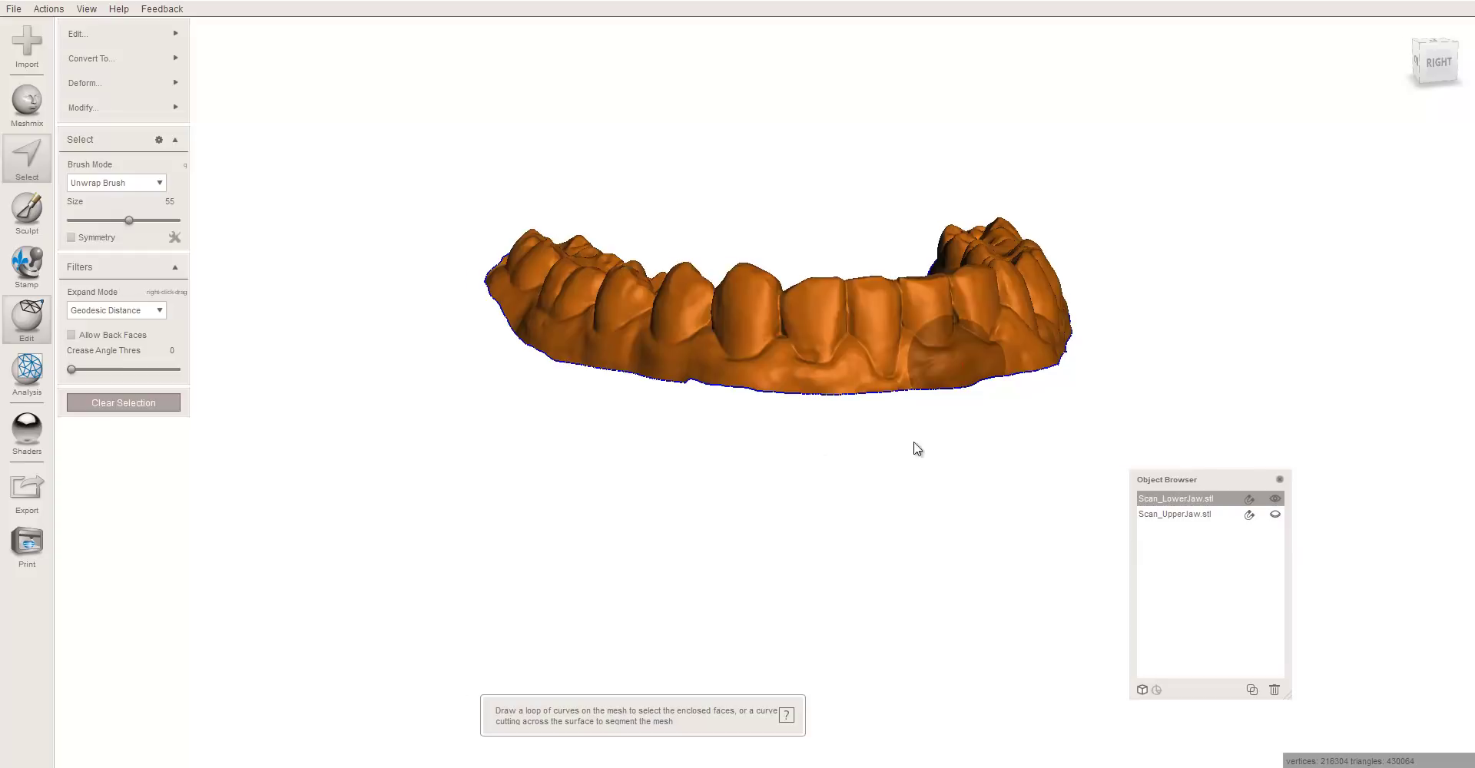
{"action": "key", "text": "Escape"}
{"action": "right_click_drag", "start_coordinate": [909, 445], "coordinate": [624, 276]}
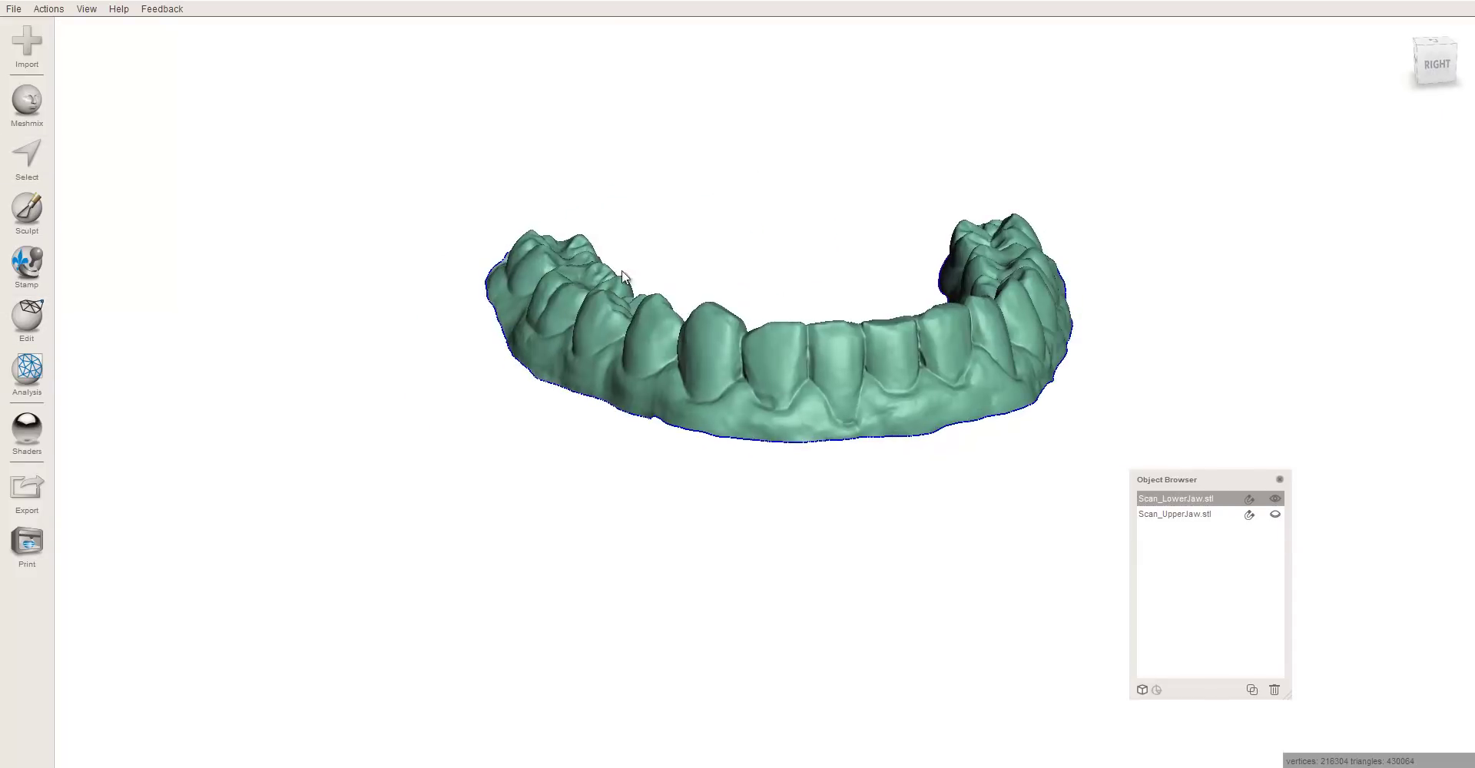
- Export the lower jaw as Lower-BSPO-Ready.stl into the Desktop's 'New folder (2)'
{"action": "left_click", "coordinate": [14, 9]}
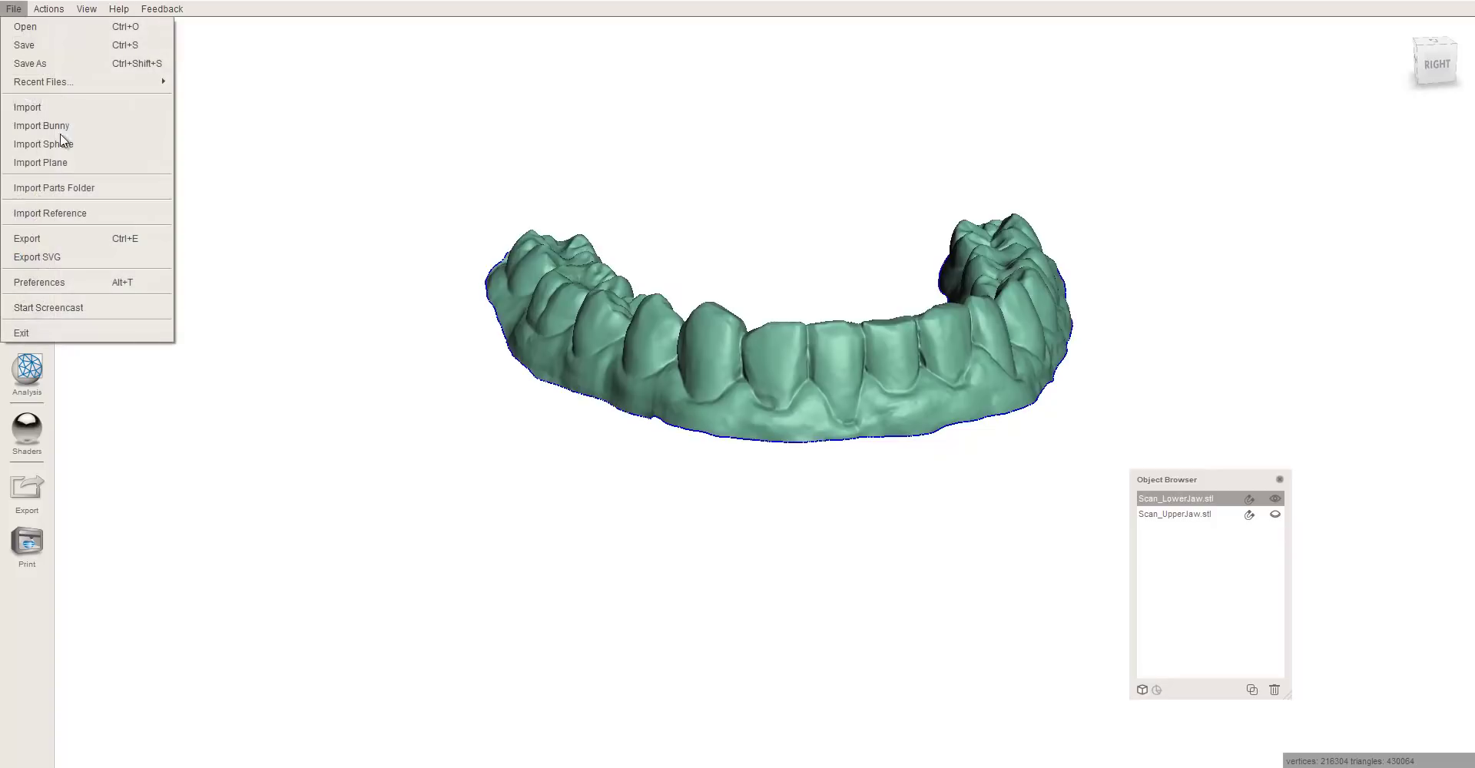
{"action": "left_click", "coordinate": [66, 238]}
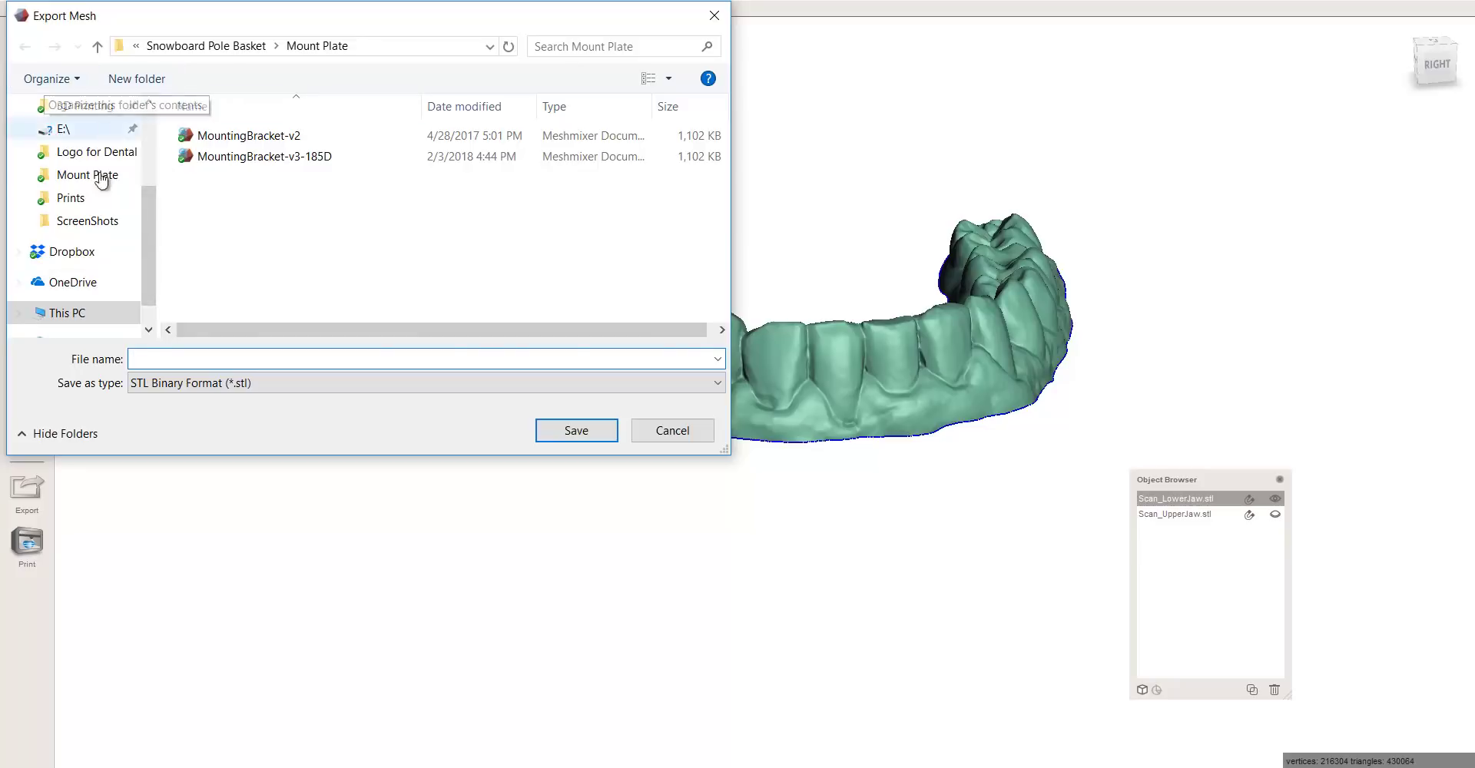
{"action": "scroll", "coordinate": [100, 180], "scroll_direction": "up", "scroll_amount": 3}
{"action": "left_click", "coordinate": [77, 144]}
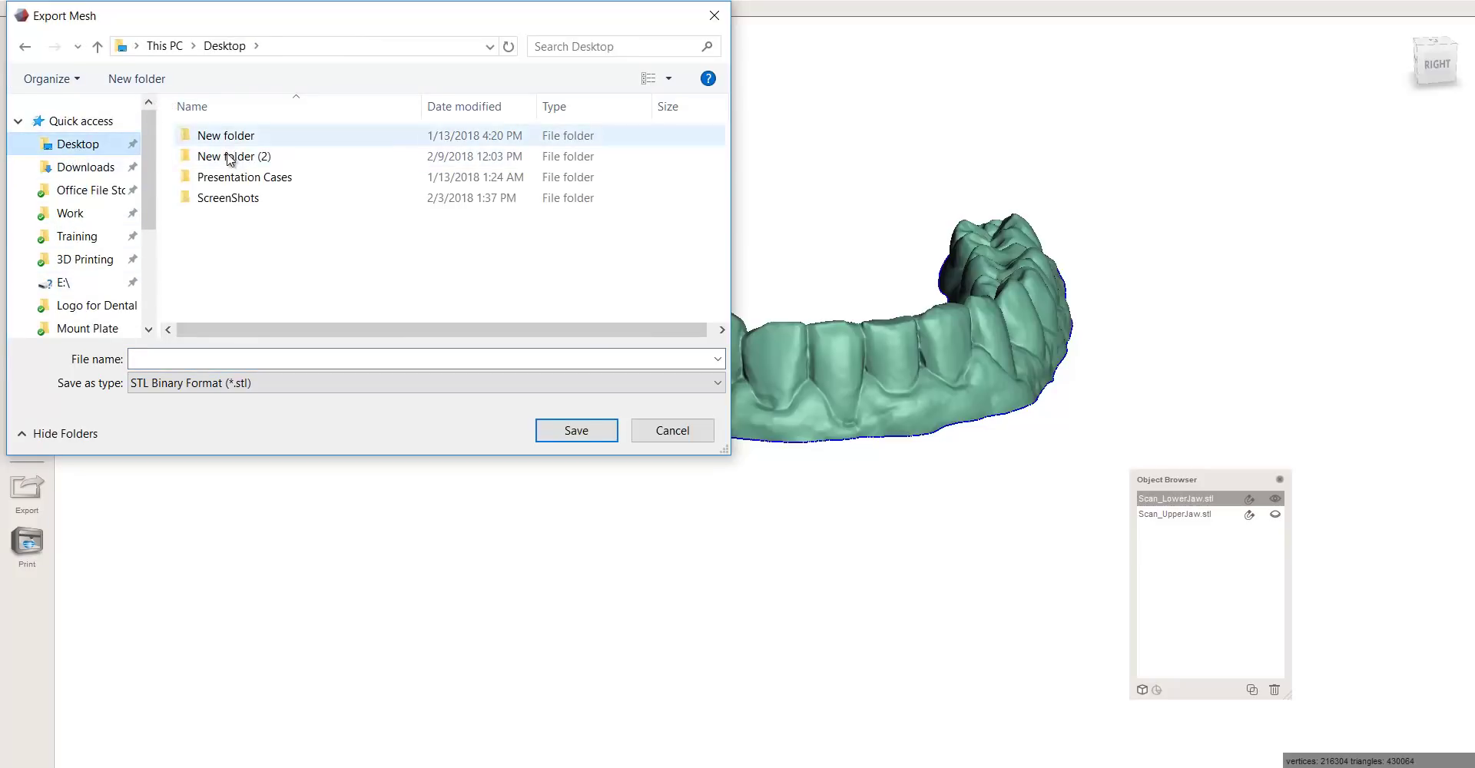
{"action": "double_click", "coordinate": [228, 156]}
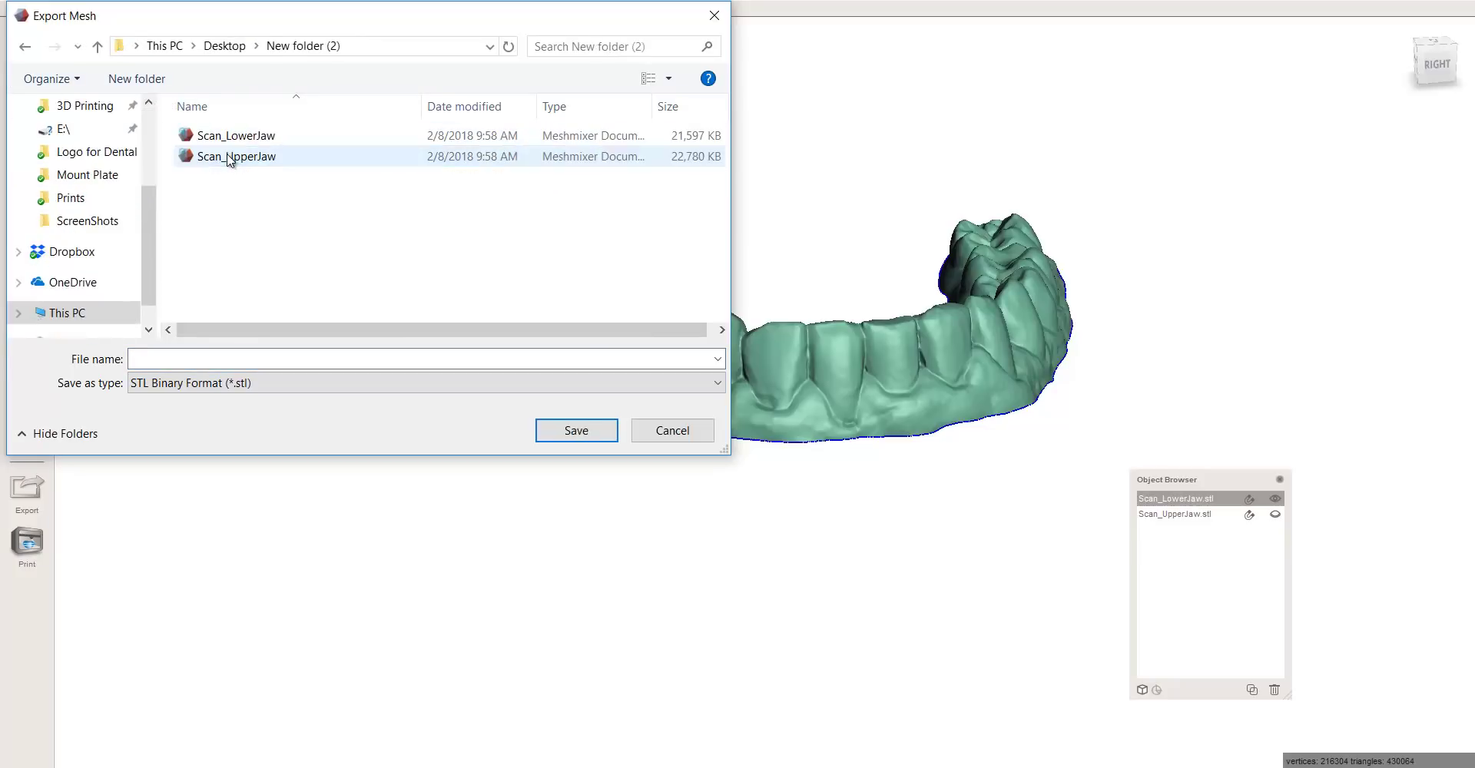
{"action": "left_click", "coordinate": [237, 360]}
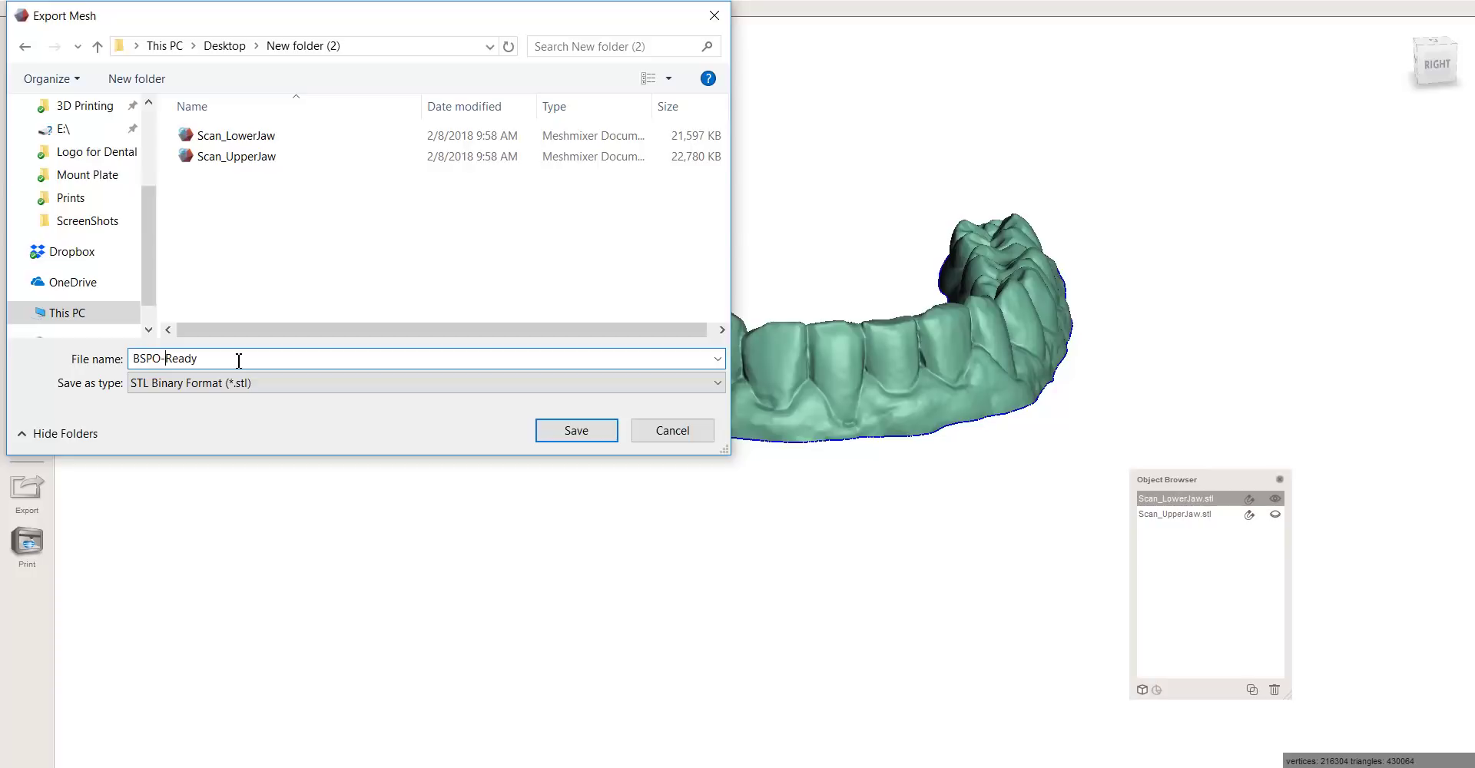
{"action": "type", "text": "Lower-"}
{"action": "left_click", "coordinate": [569, 434]}
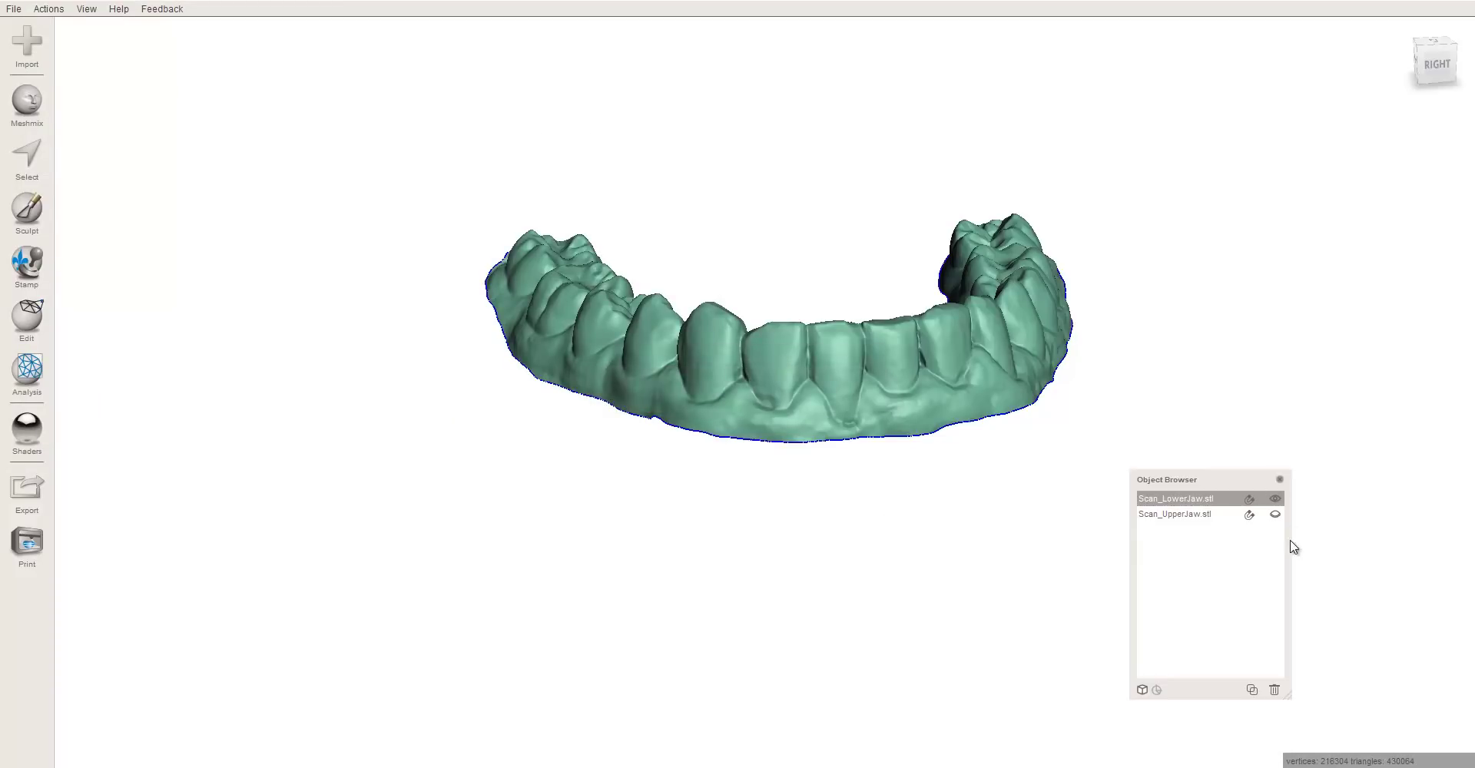
- Toggle the upper jaw's visibility, then quit Meshmixer without saving changes
{"action": "left_click", "coordinate": [1276, 515]}
{"action": "left_click", "coordinate": [1276, 517]}
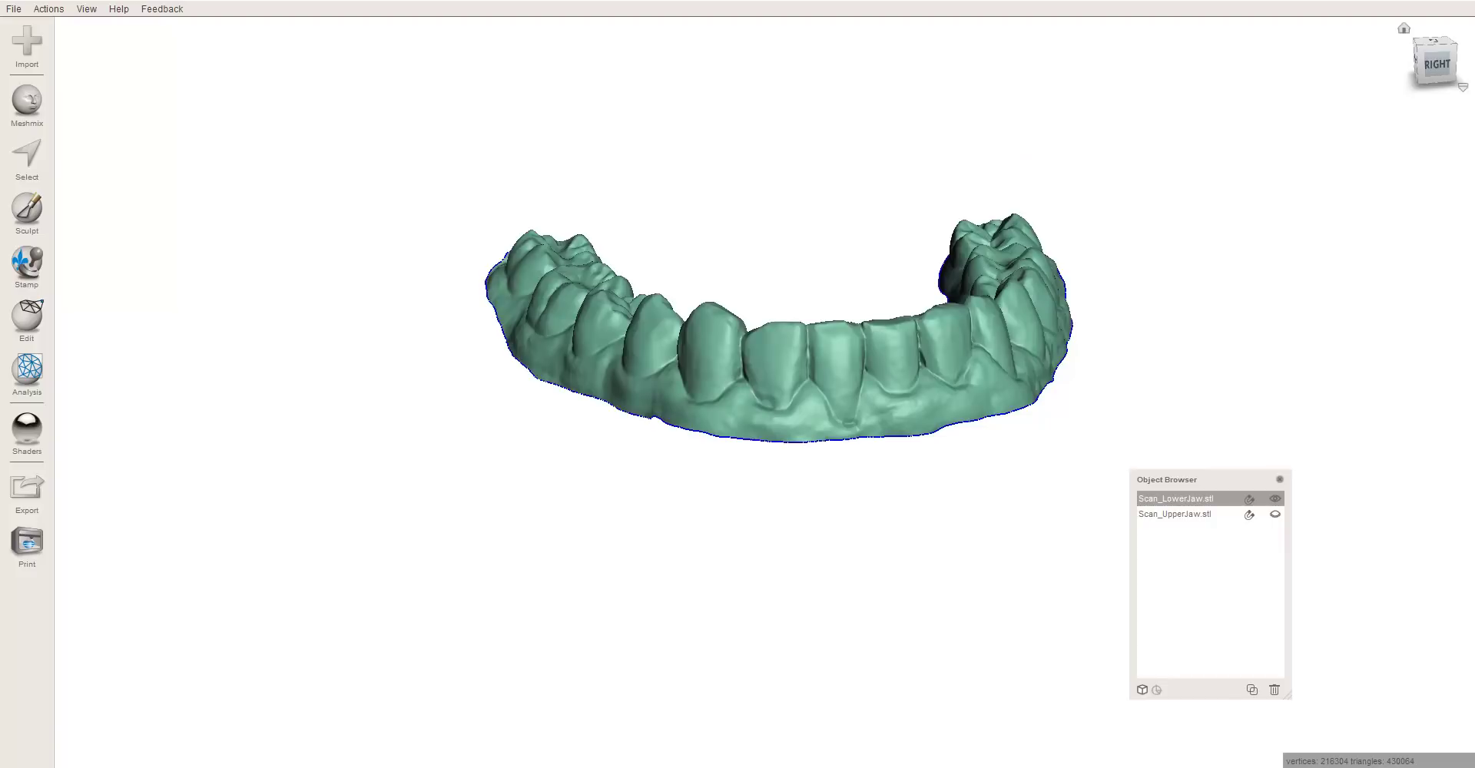
{"action": "key", "text": "alt+F4"}
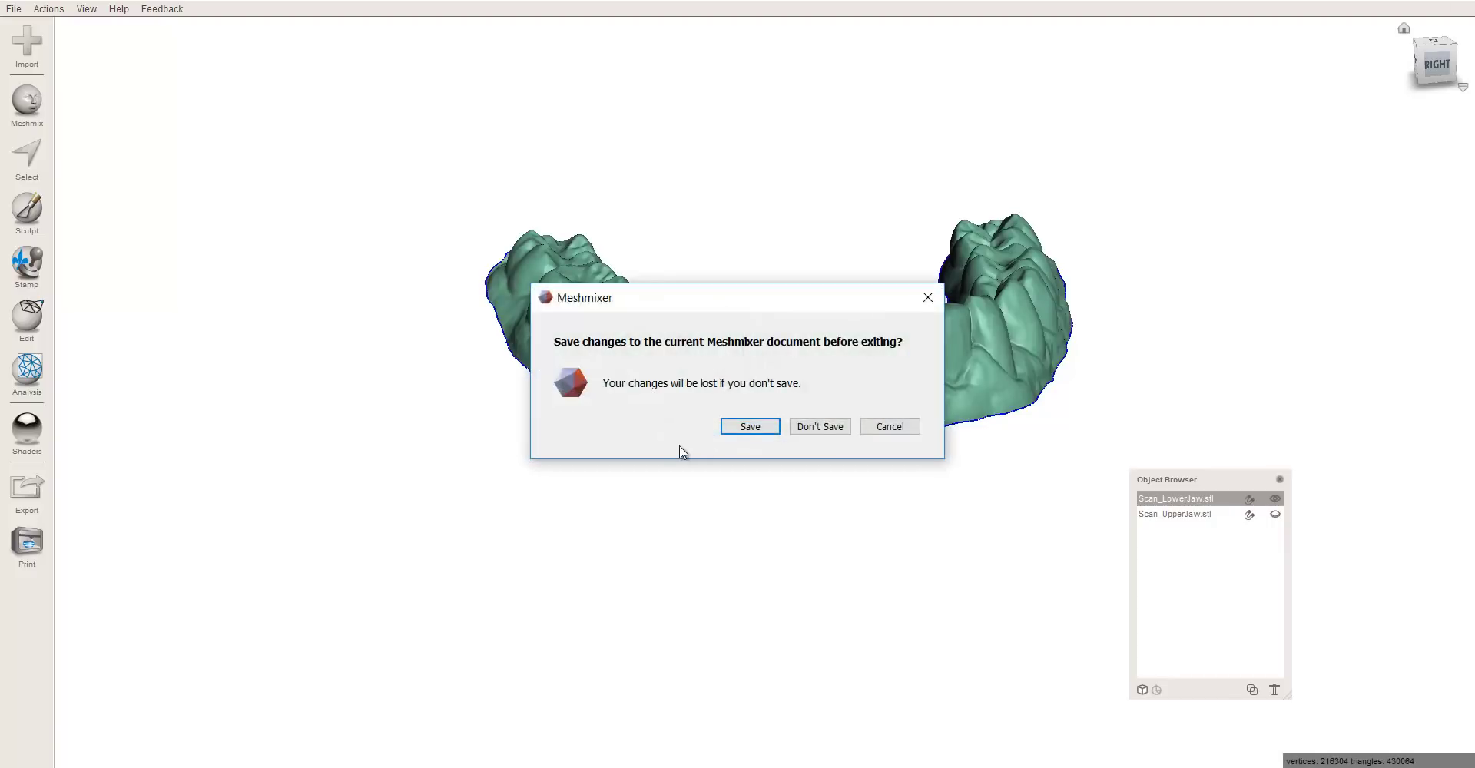
{"action": "left_click", "coordinate": [819, 427]}
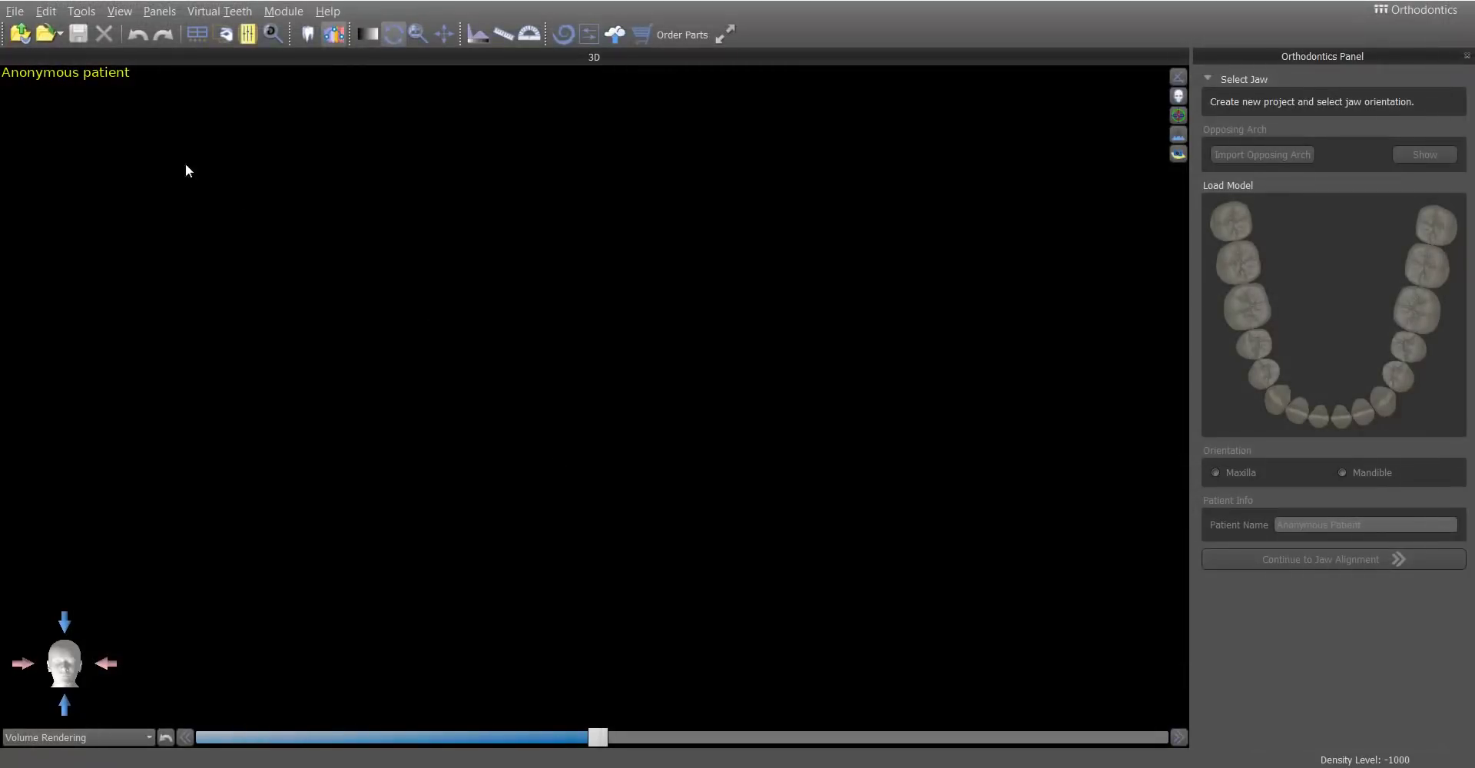
- Load Lower-BSPO-Ready.stl into Blue Sky Plan and orbit to a tilted top view
{"action": "left_click", "coordinate": [21, 36]}
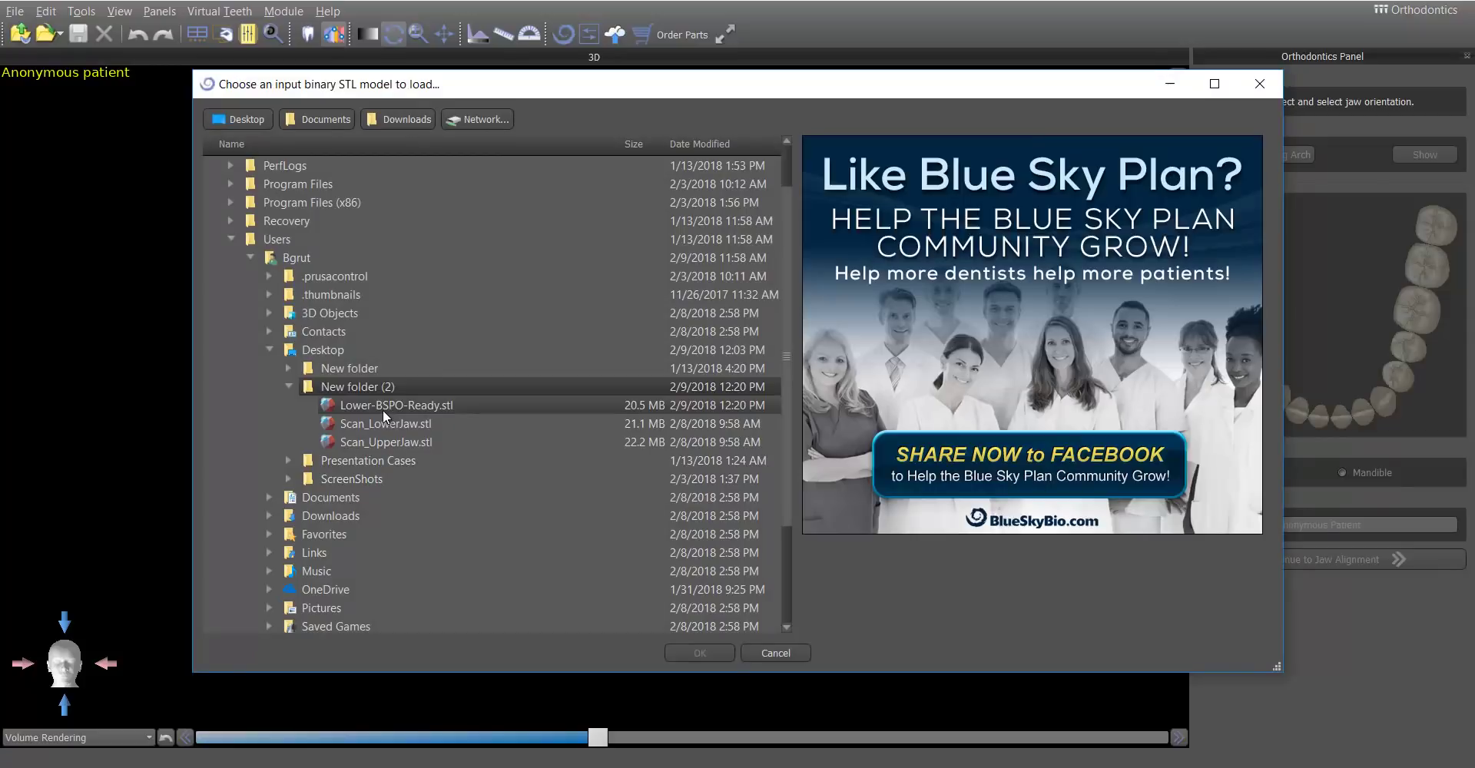
{"action": "left_click", "coordinate": [381, 408]}
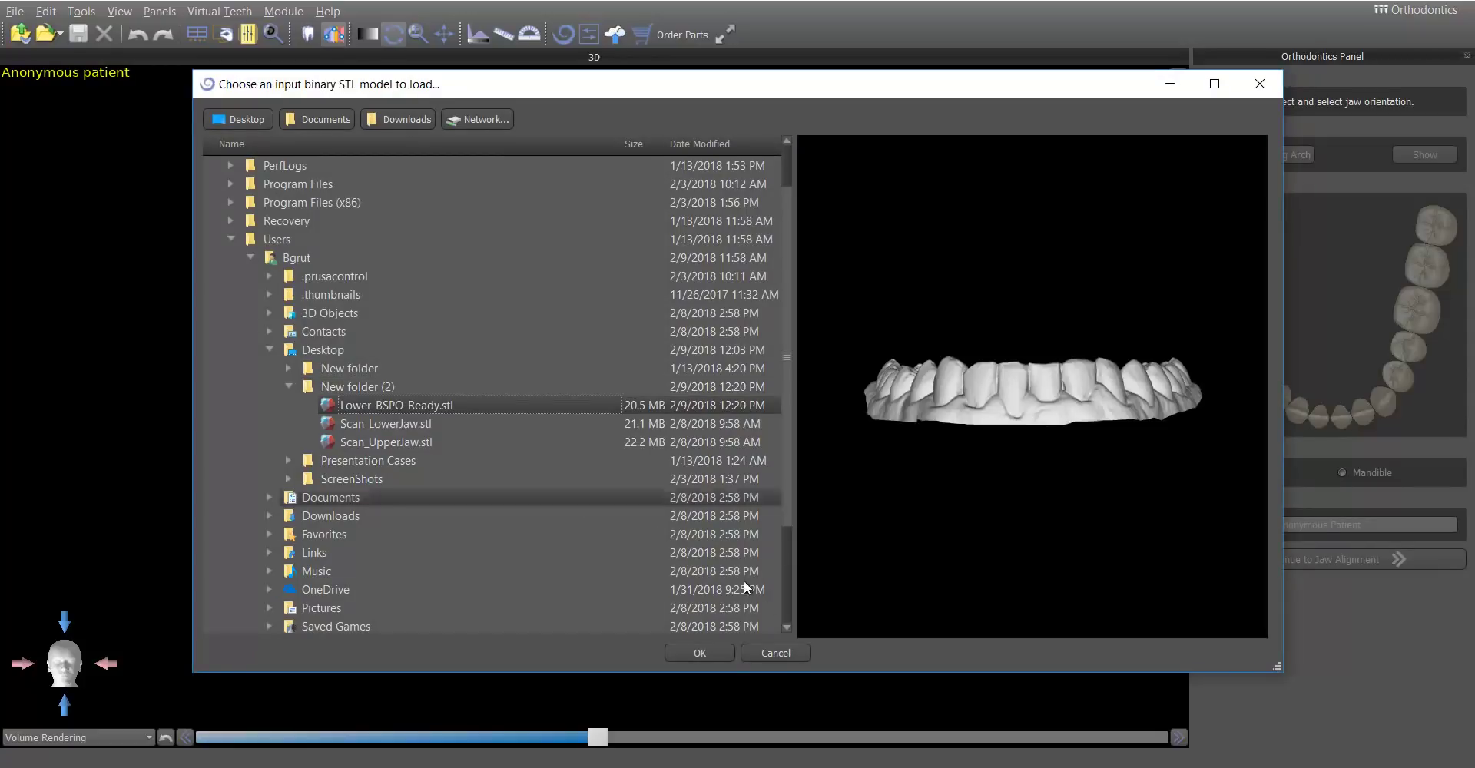
{"action": "left_click", "coordinate": [717, 656]}
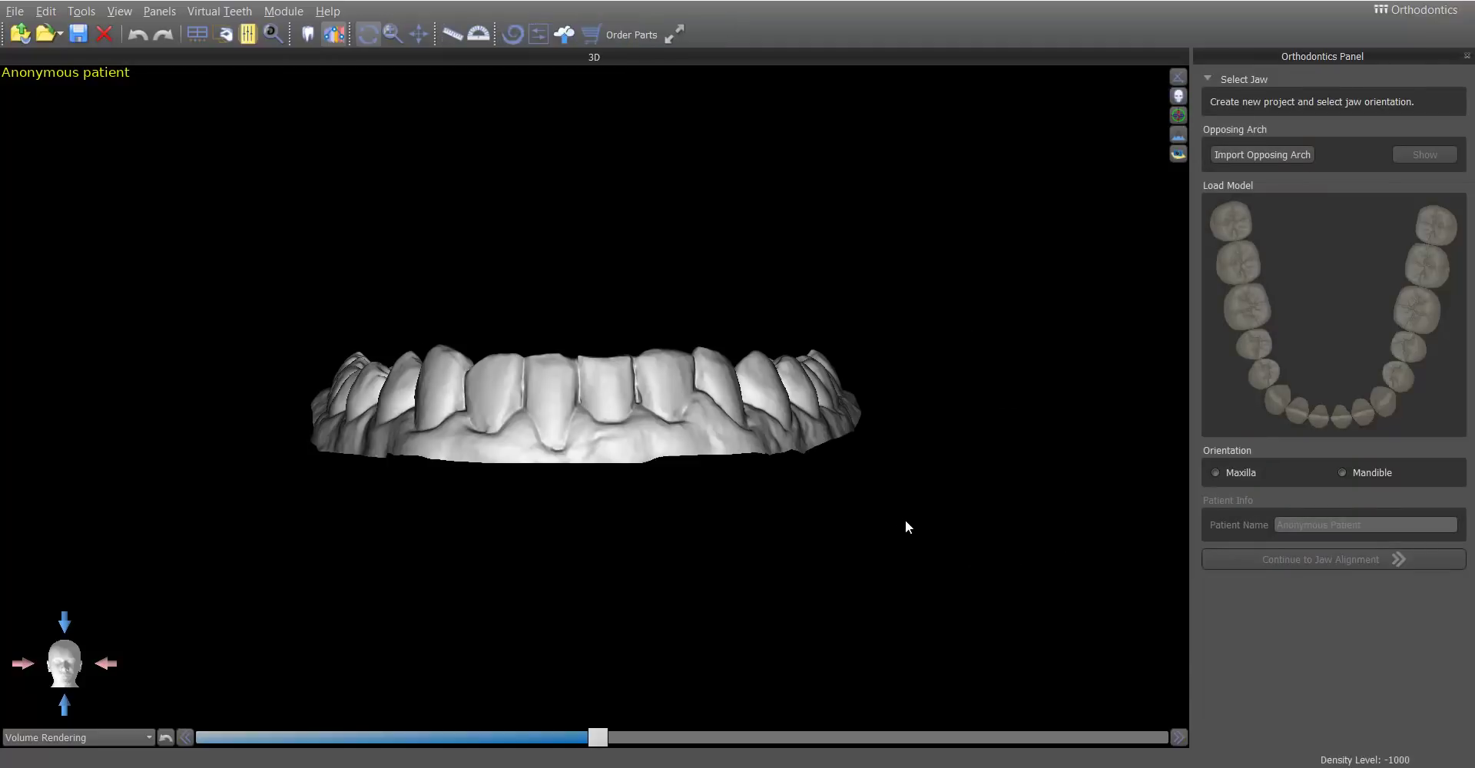
{"action": "left_click_drag", "start_coordinate": [527, 243], "coordinate": [533, 463]}
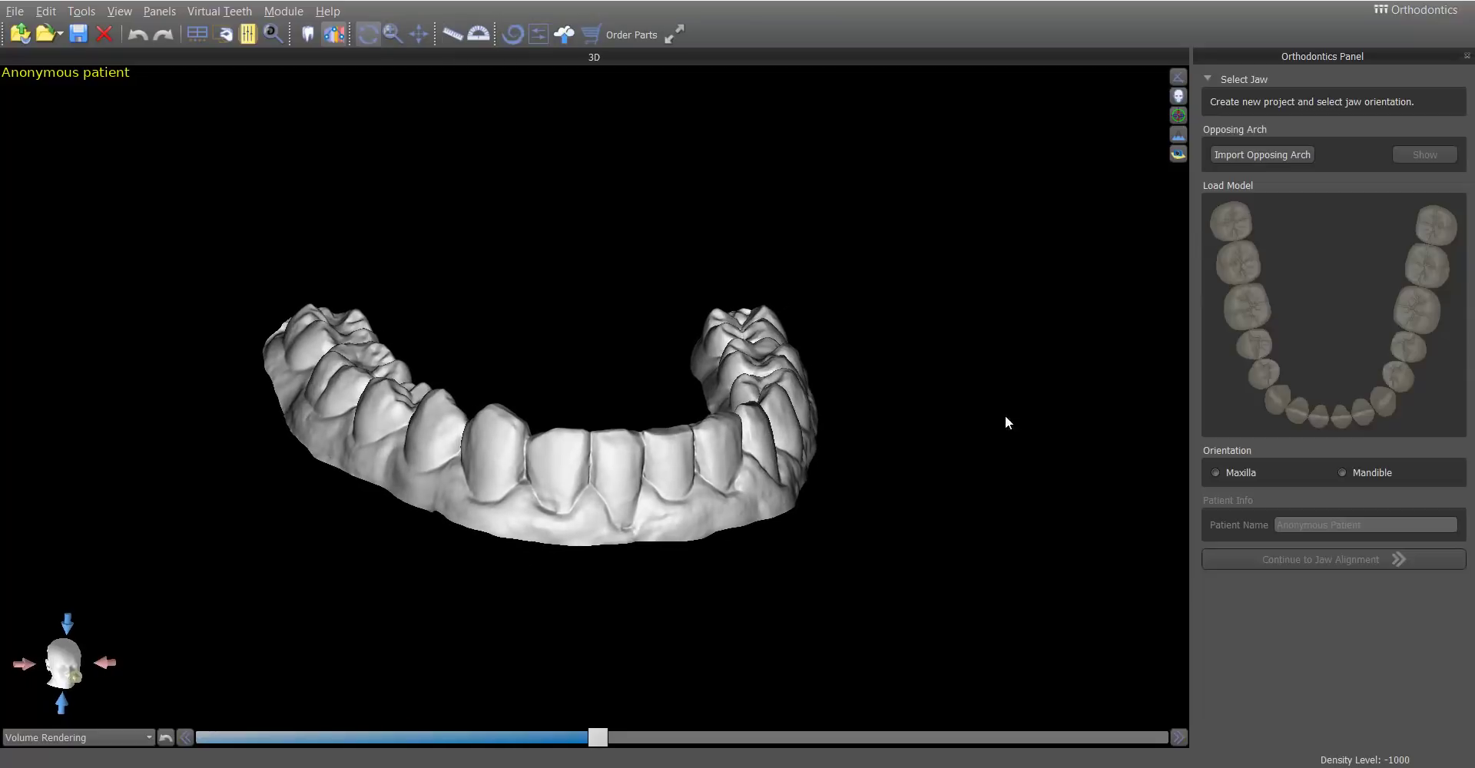
- Set Mandible, enter the patient name, import Scan_UpperJaw.stl as opposing arch, and continue
{"action": "left_click", "coordinate": [1363, 471]}
{"action": "double_click", "coordinate": [1311, 526]}
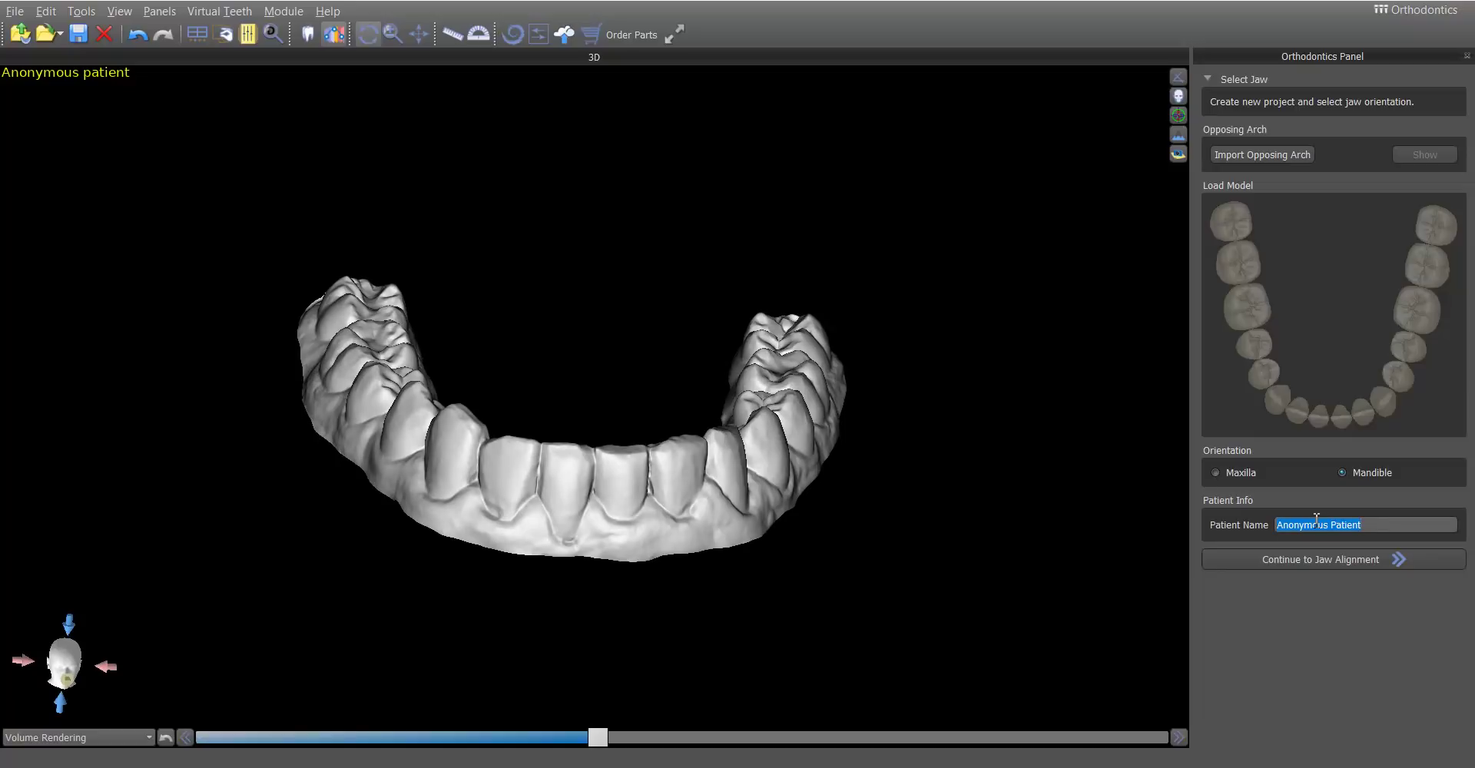
{"action": "type", "text": "Doe-J"}
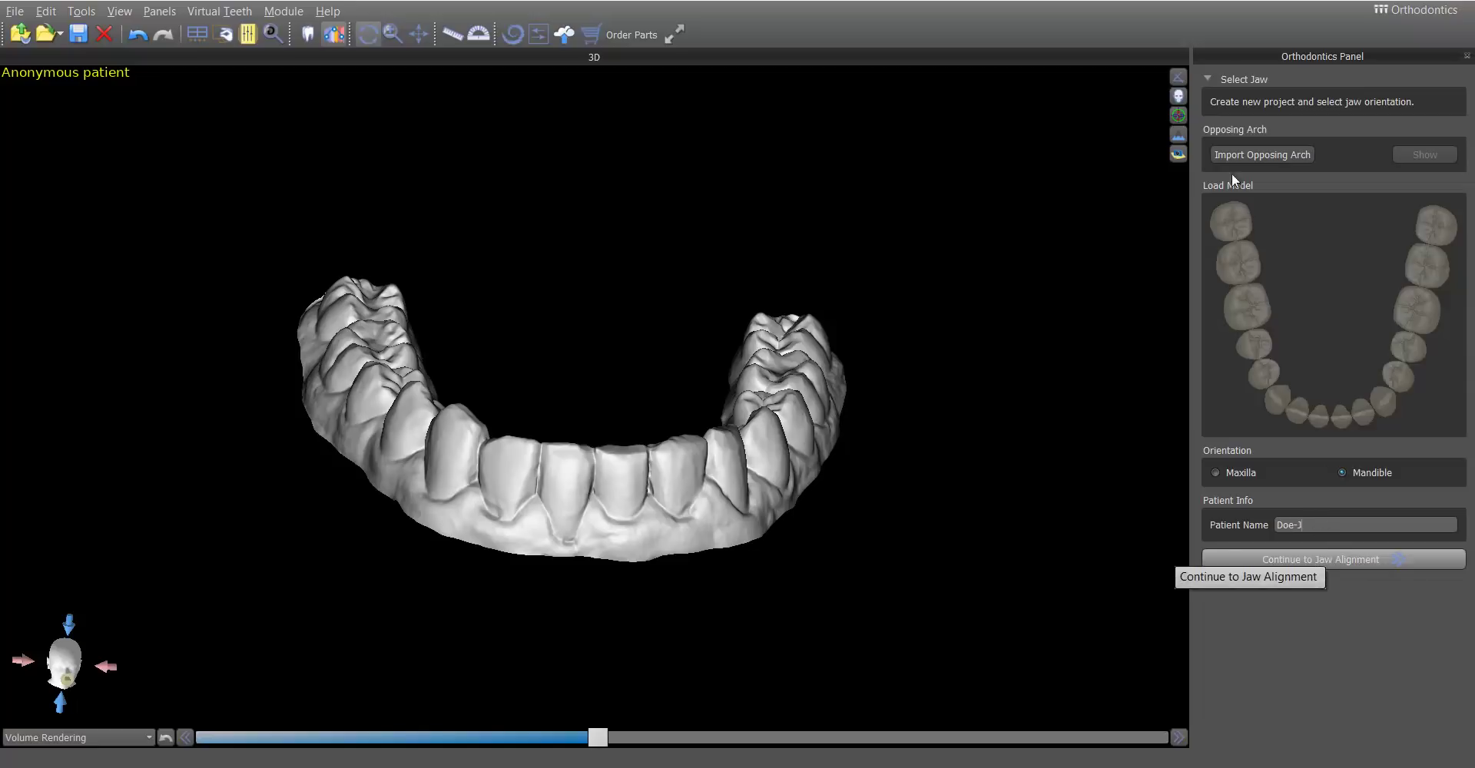
{"action": "left_click", "coordinate": [1251, 146]}
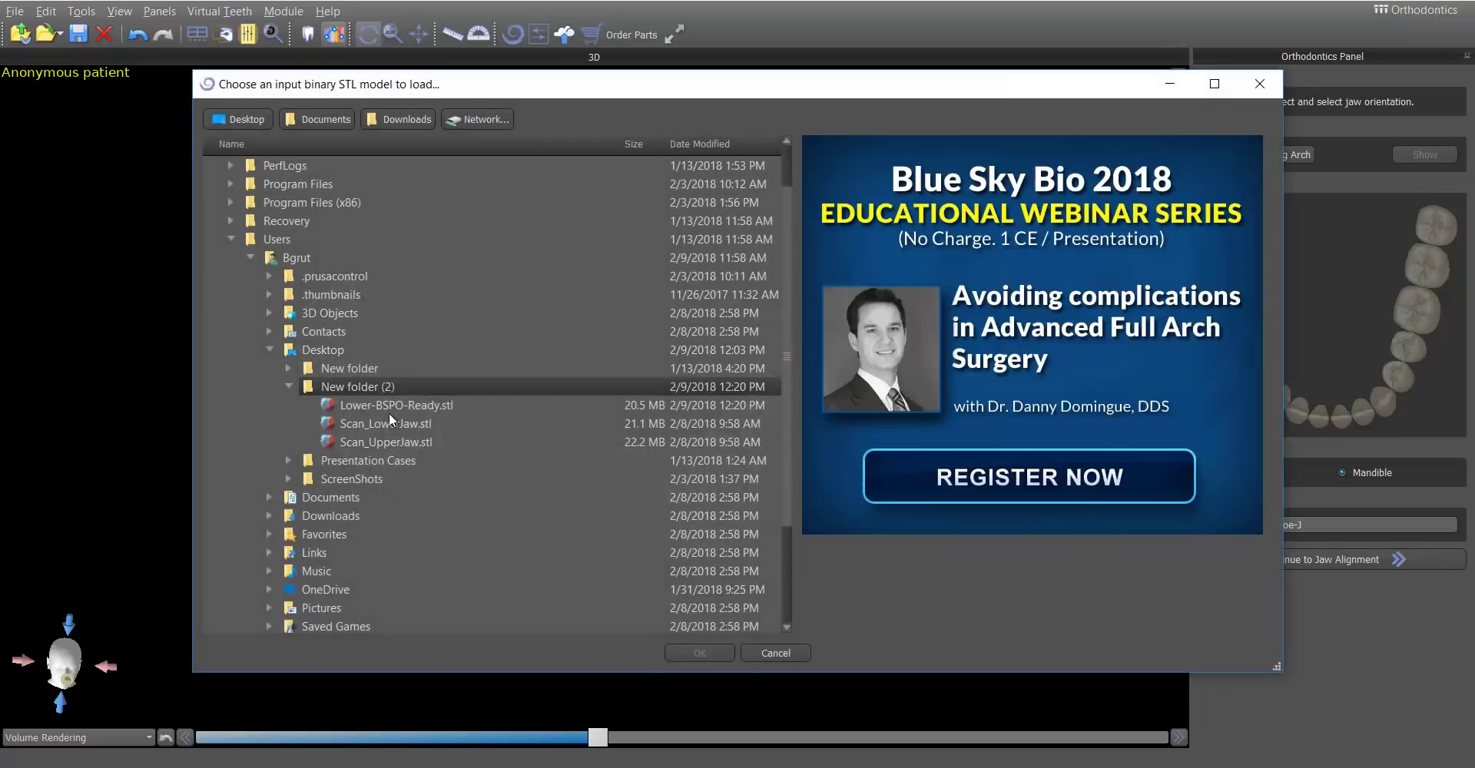
{"action": "left_click", "coordinate": [716, 650]}
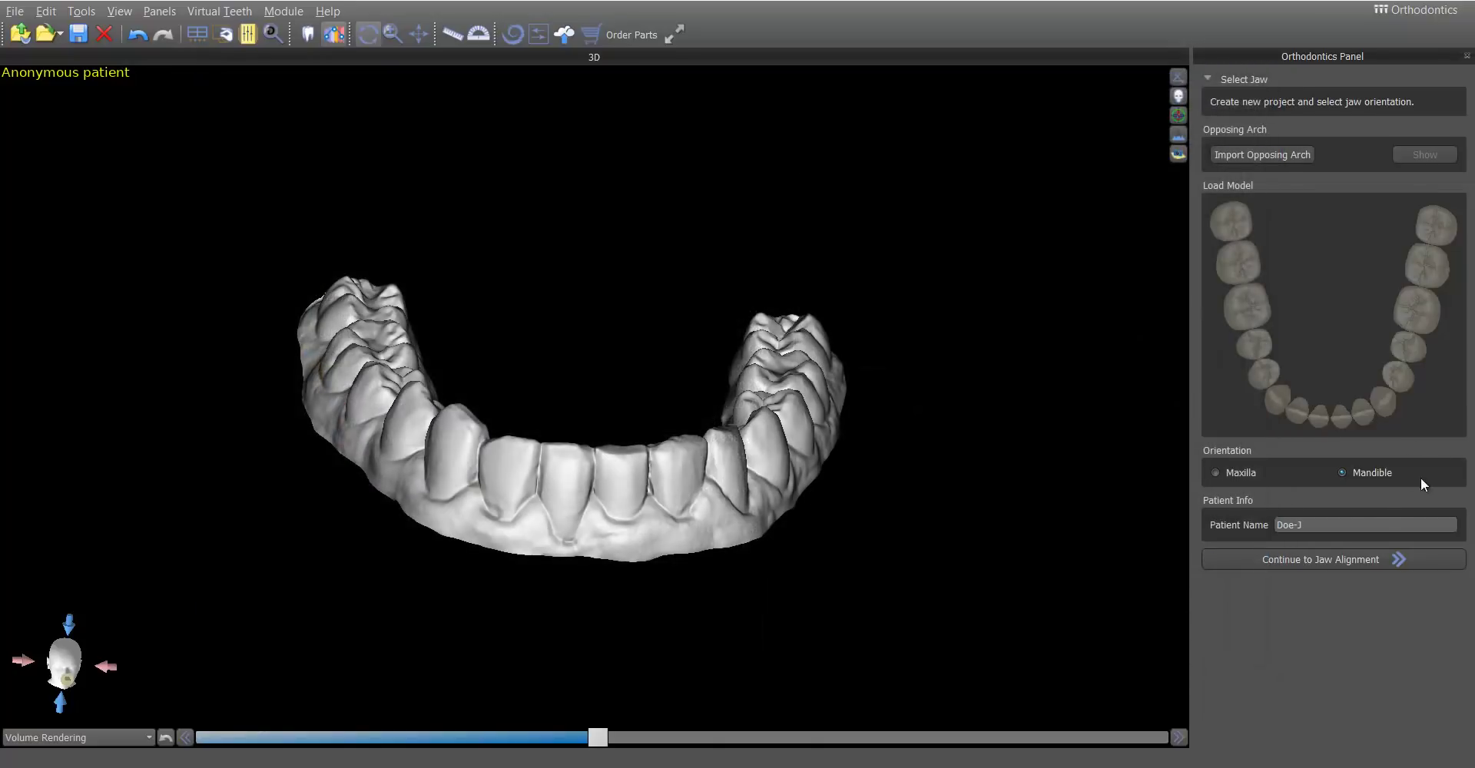
{"action": "left_click", "coordinate": [1426, 155]}
{"action": "left_click", "coordinate": [1362, 559]}
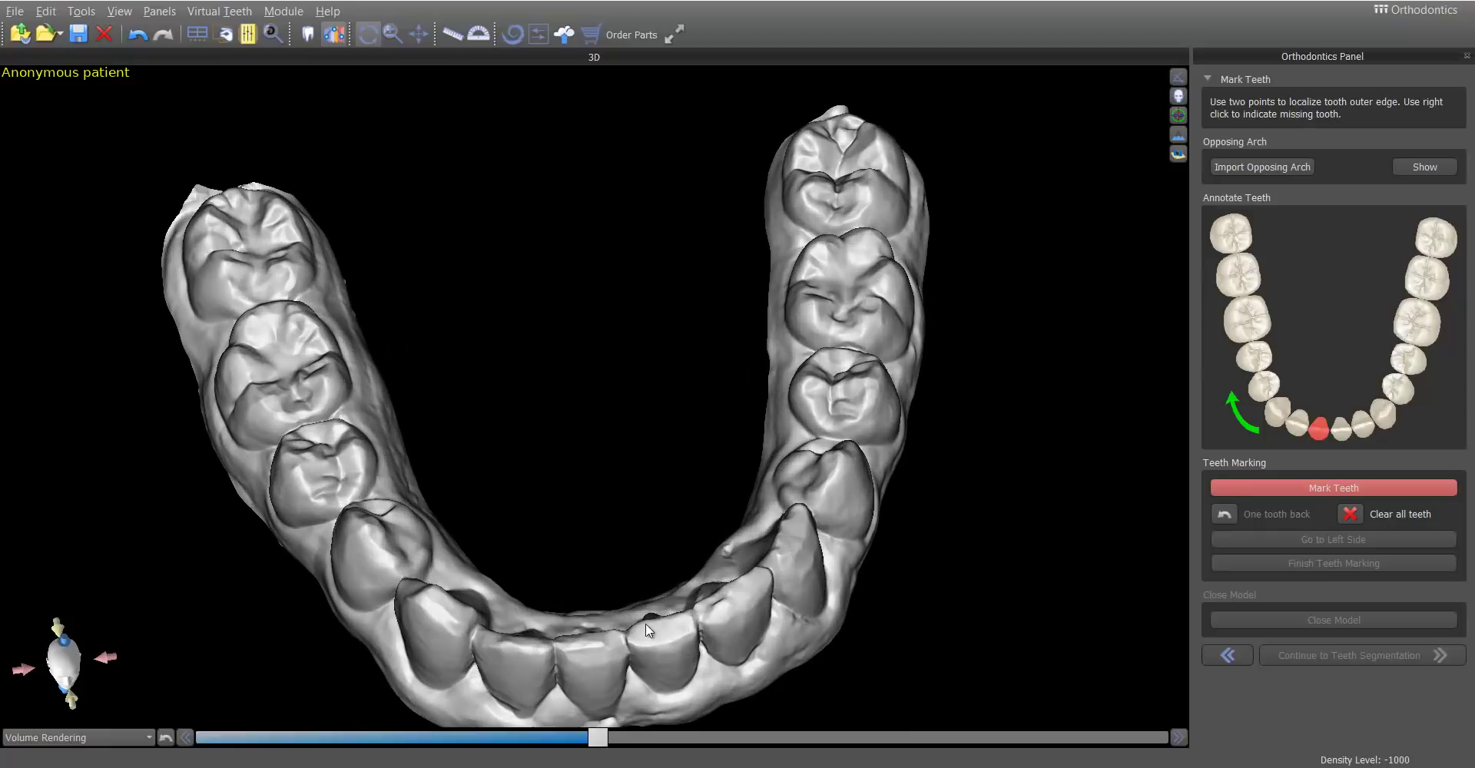
- Mark edge points on the front incisors and canine, undoing an accidental missing-tooth flag
{"action": "left_click", "coordinate": [621, 643]}
{"action": "left_click", "coordinate": [564, 647]}
{"action": "left_click", "coordinate": [544, 644]}
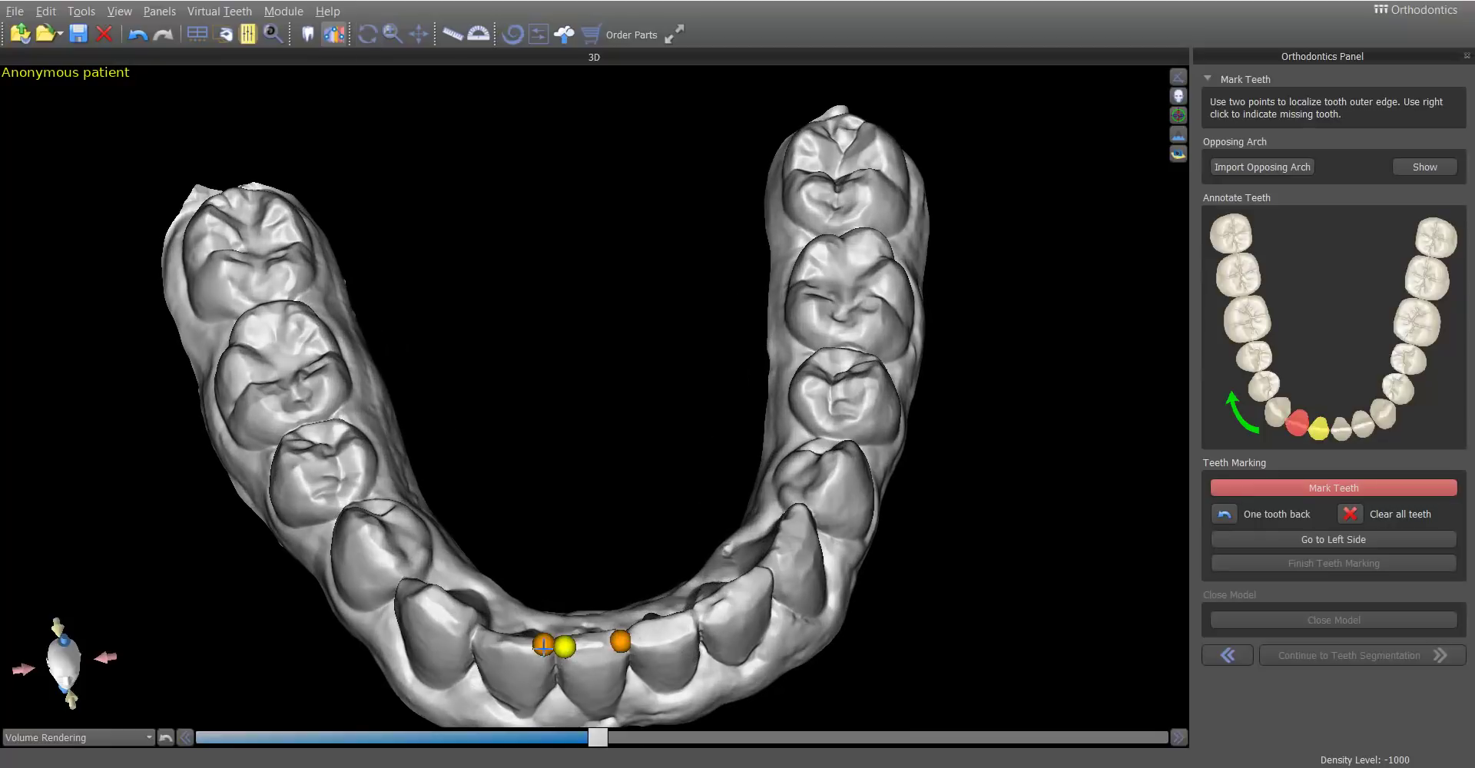
{"action": "left_click", "coordinate": [479, 637]}
{"action": "left_click", "coordinate": [467, 620]}
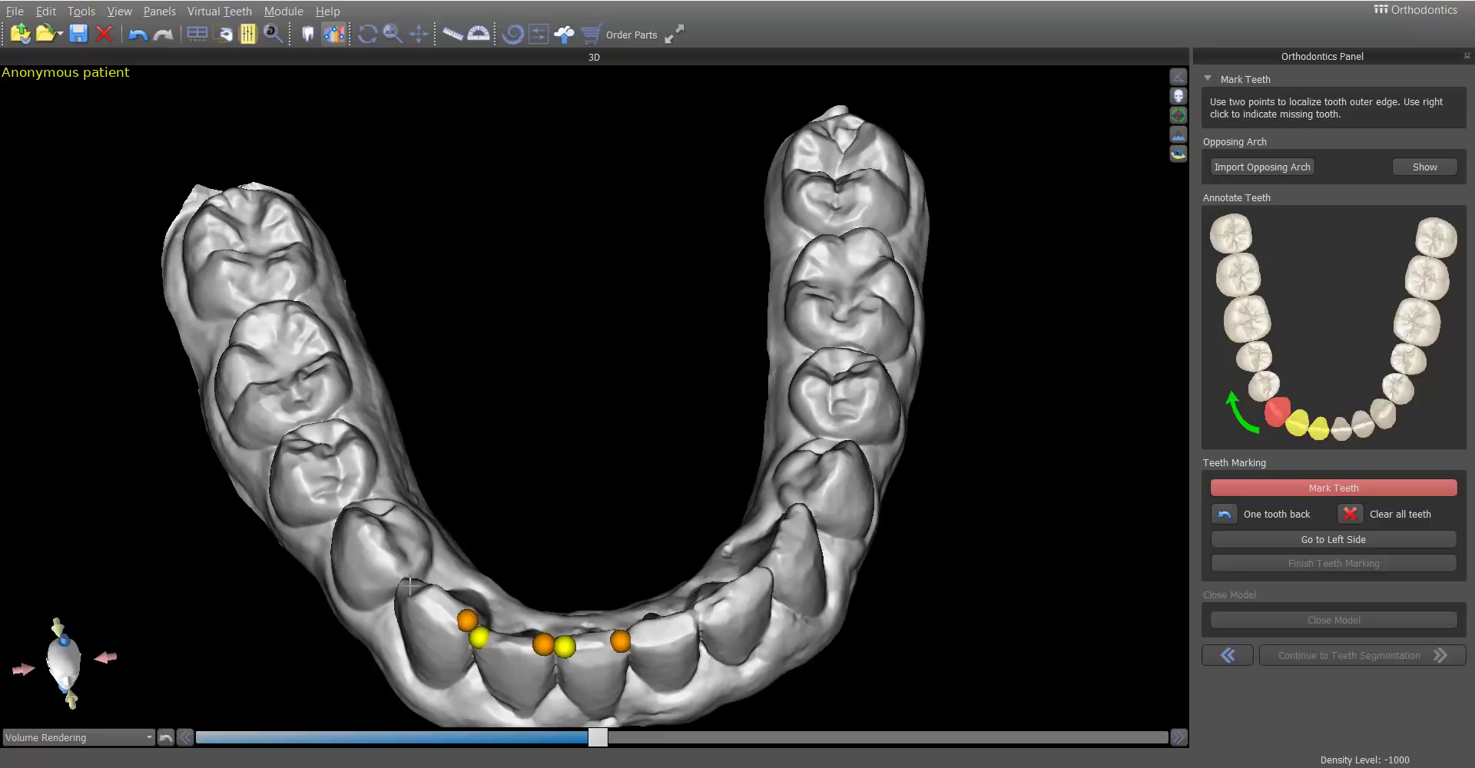
{"action": "left_click", "coordinate": [405, 581]}
{"action": "left_click", "coordinate": [410, 567]}
{"action": "left_click", "coordinate": [362, 504]}
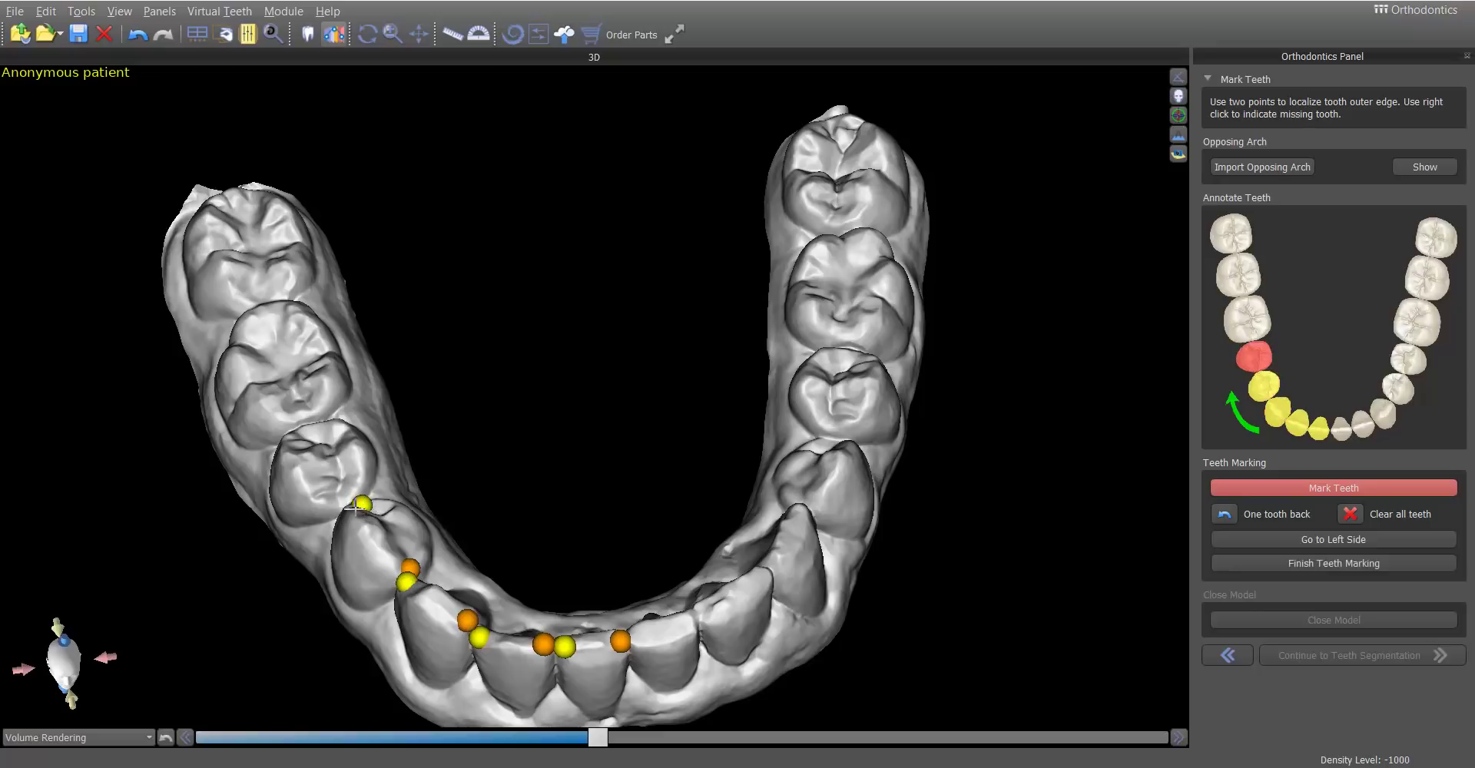
{"action": "right_click", "coordinate": [312, 539]}
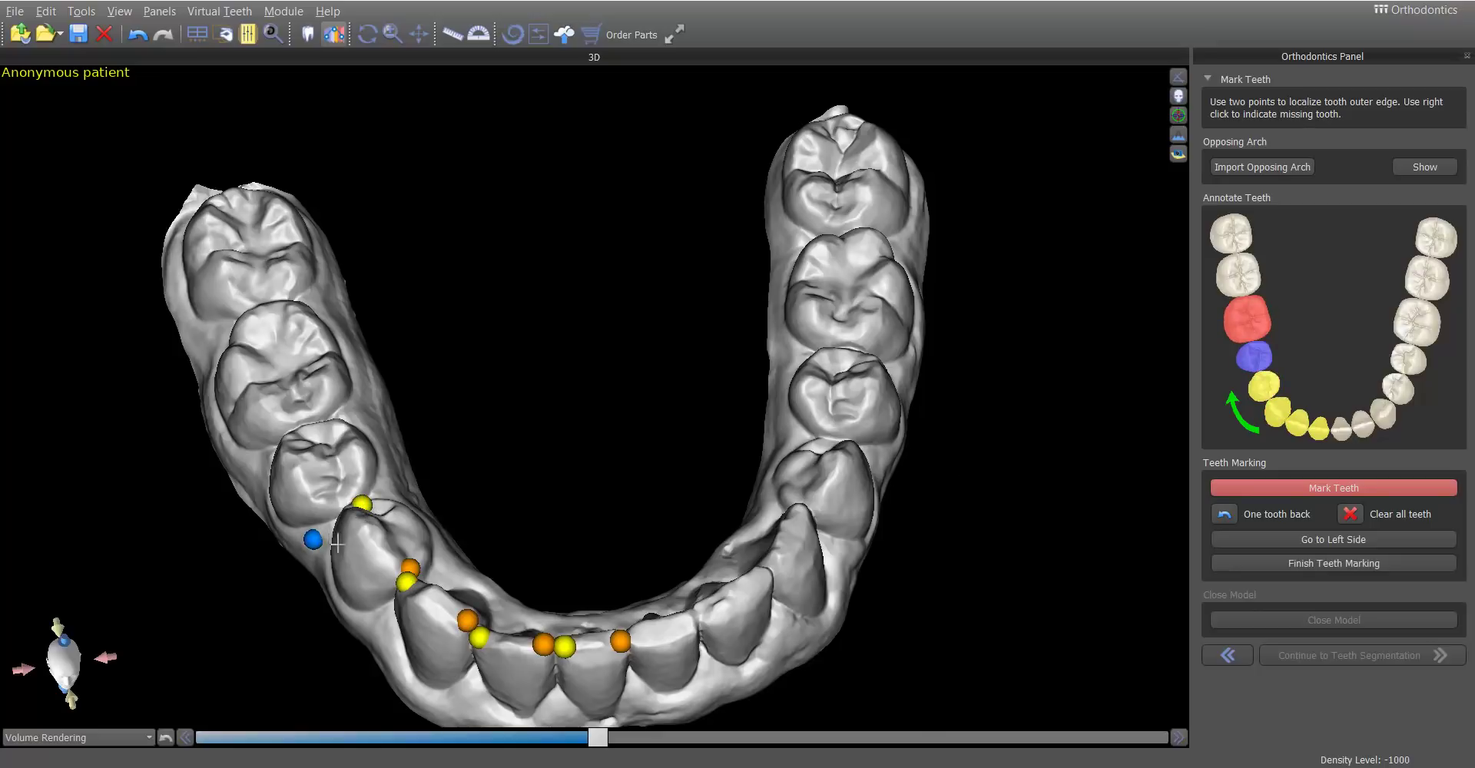
{"action": "left_click", "coordinate": [1224, 513]}
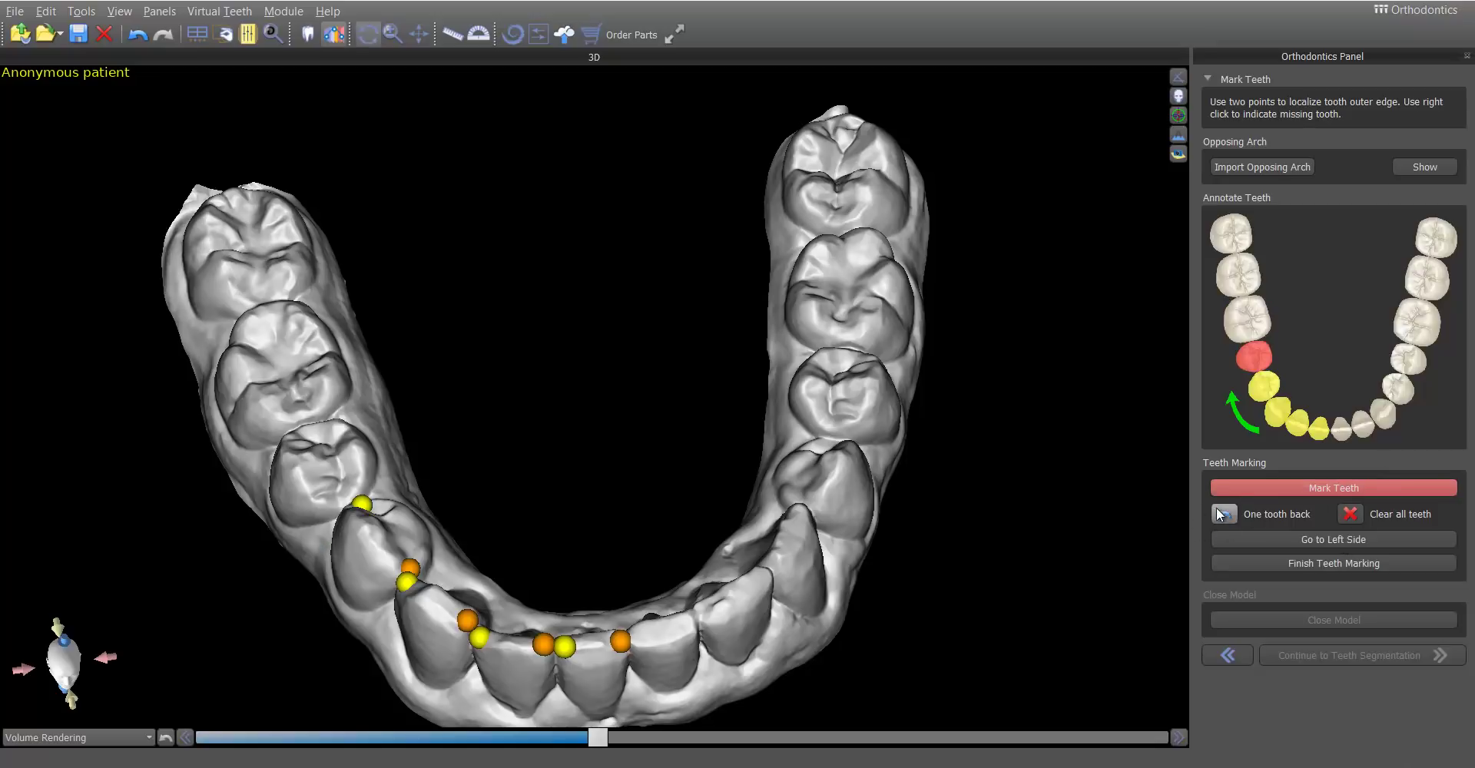
- Mark edge points on the first side's two premolars and first molar
{"action": "left_click", "coordinate": [339, 499]}
{"action": "left_click", "coordinate": [312, 428]}
{"action": "left_click", "coordinate": [312, 408]}
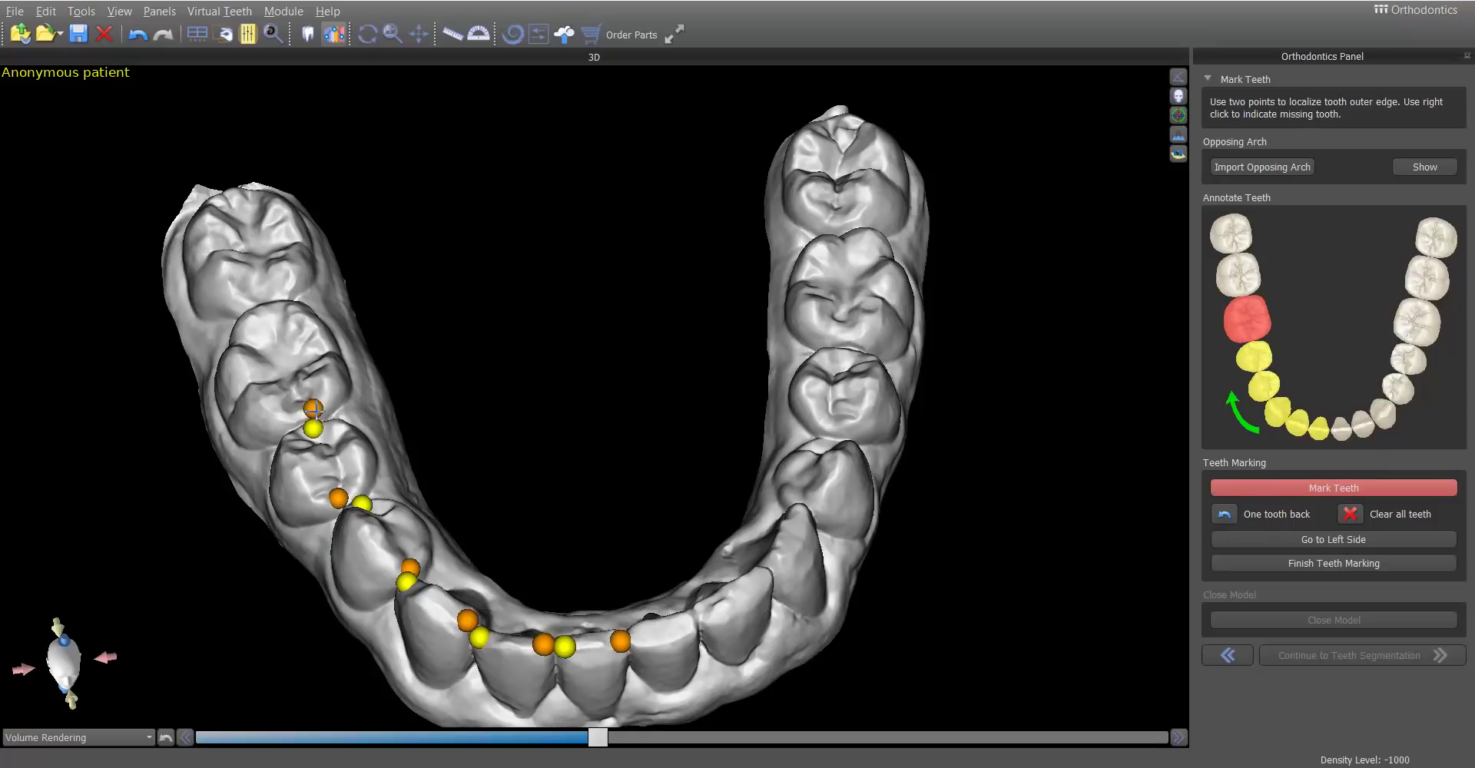
{"action": "left_click", "coordinate": [271, 306]}
{"action": "left_click", "coordinate": [269, 294]}
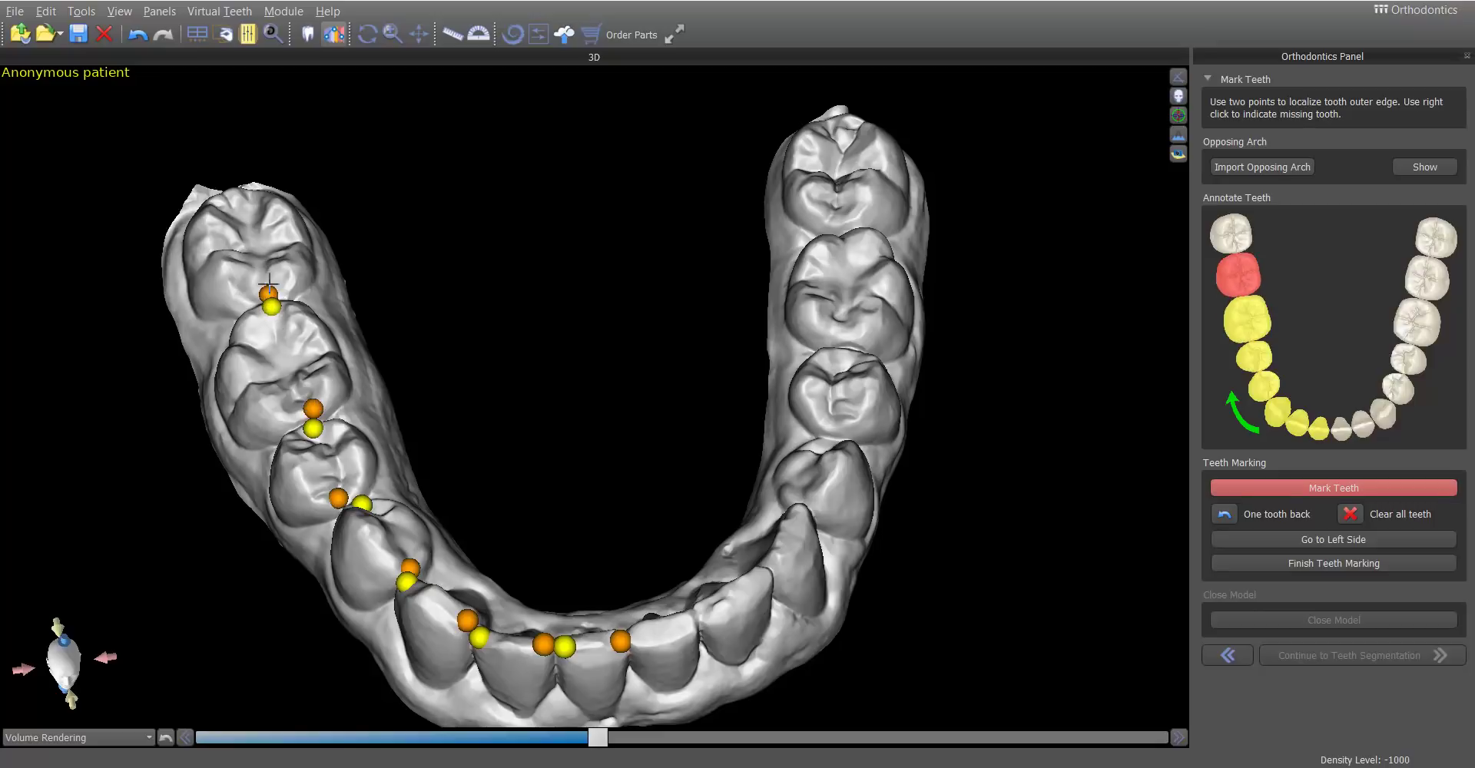
{"action": "left_click", "coordinate": [242, 194]}
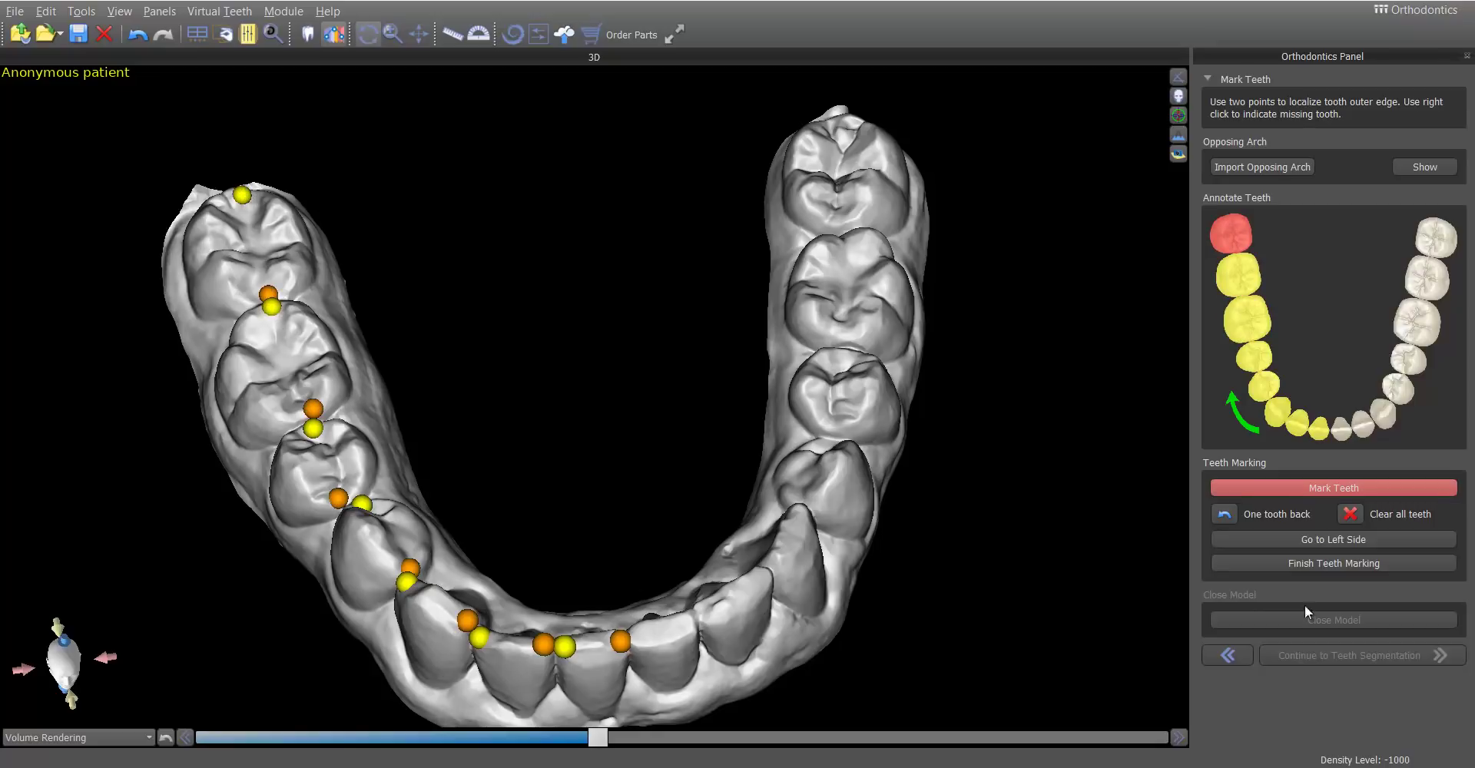
- Switch to the other side and mark its incisors, canine and first premolar
{"action": "left_click", "coordinate": [1320, 541]}
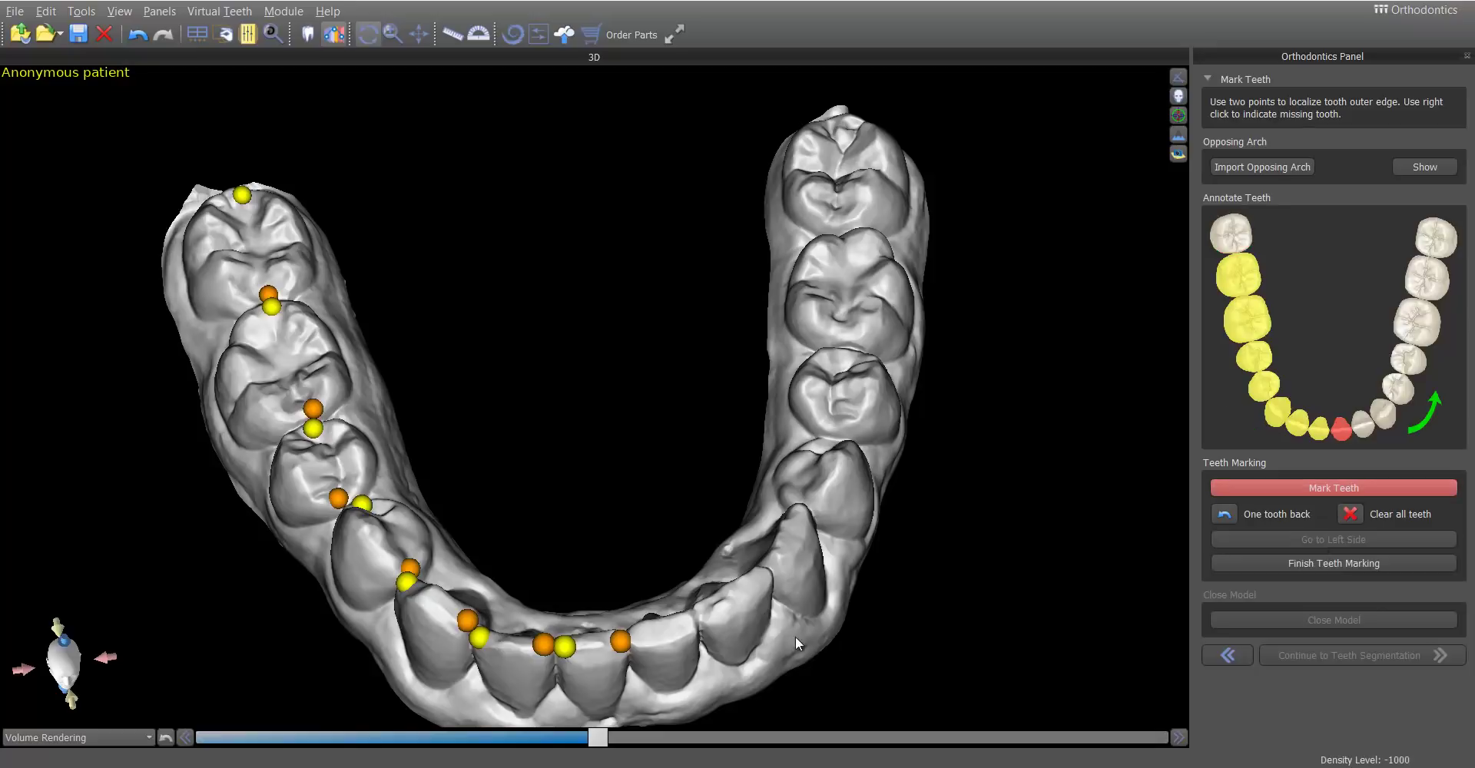
{"action": "left_click", "coordinate": [632, 638]}
{"action": "left_click", "coordinate": [688, 616]}
{"action": "left_click", "coordinate": [706, 614]}
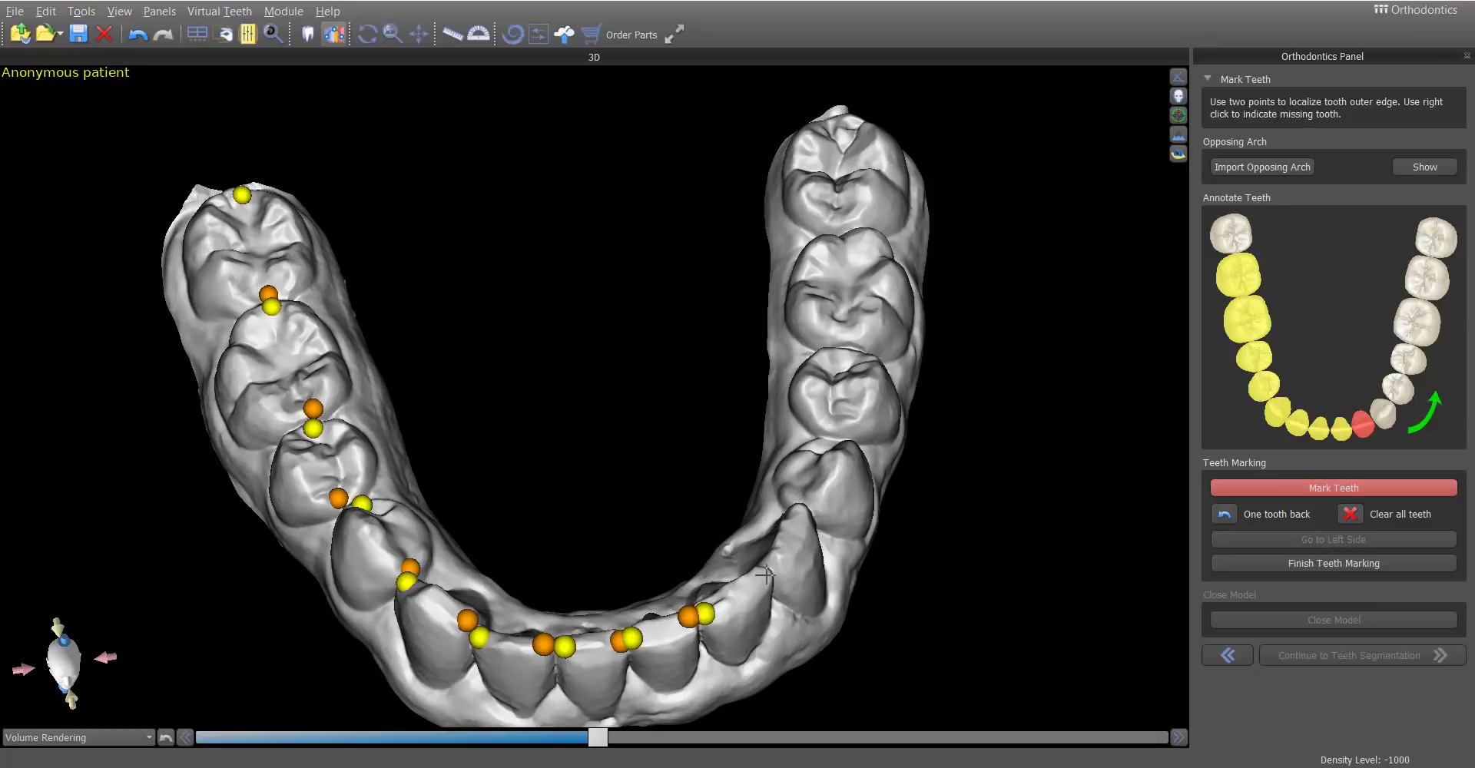
{"action": "left_click", "coordinate": [763, 572]}
{"action": "left_click", "coordinate": [777, 555]}
{"action": "left_click", "coordinate": [801, 505]}
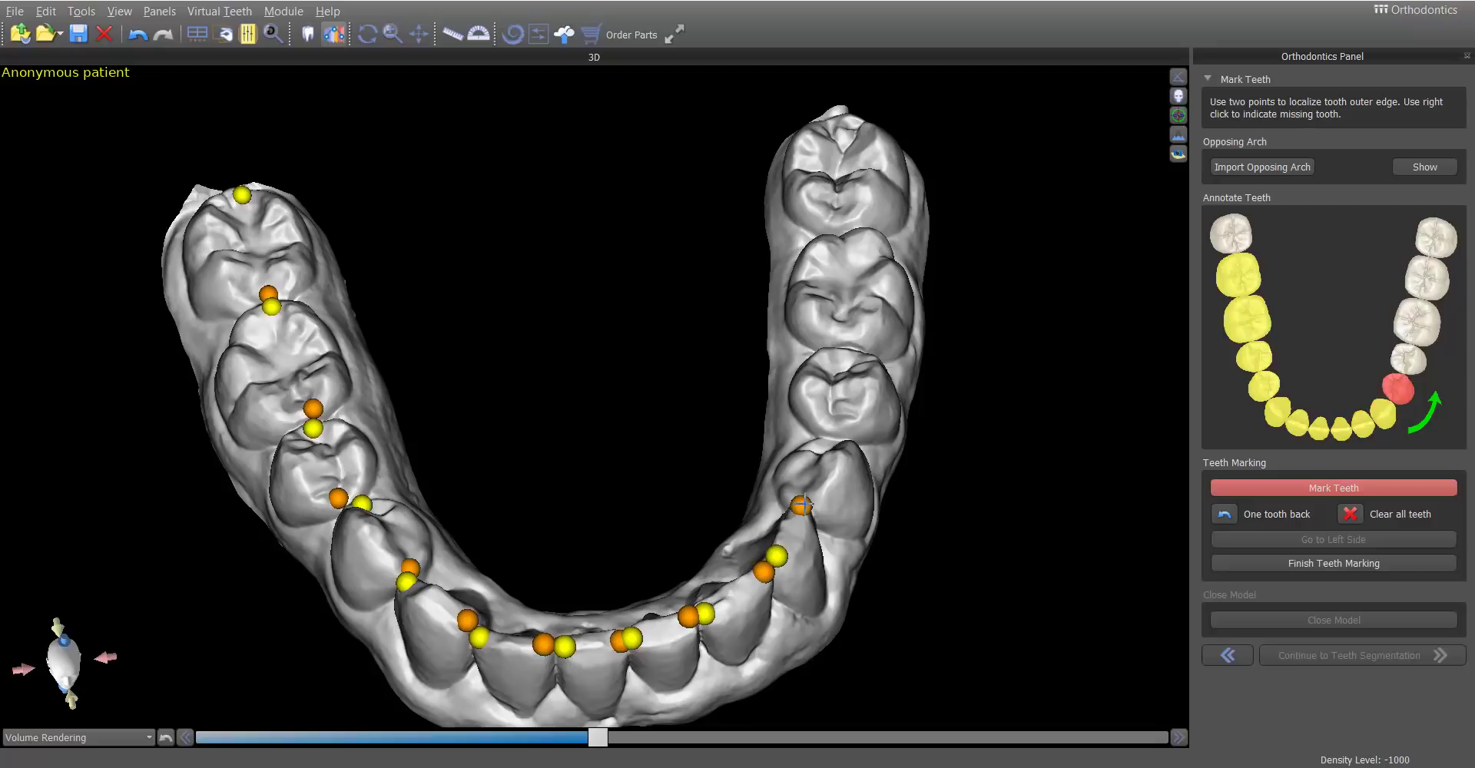
{"action": "left_click", "coordinate": [804, 492]}
- Mark the remaining premolar and molars on that side and finish teeth marking
{"action": "left_click", "coordinate": [827, 442]}
{"action": "left_click", "coordinate": [829, 425]}
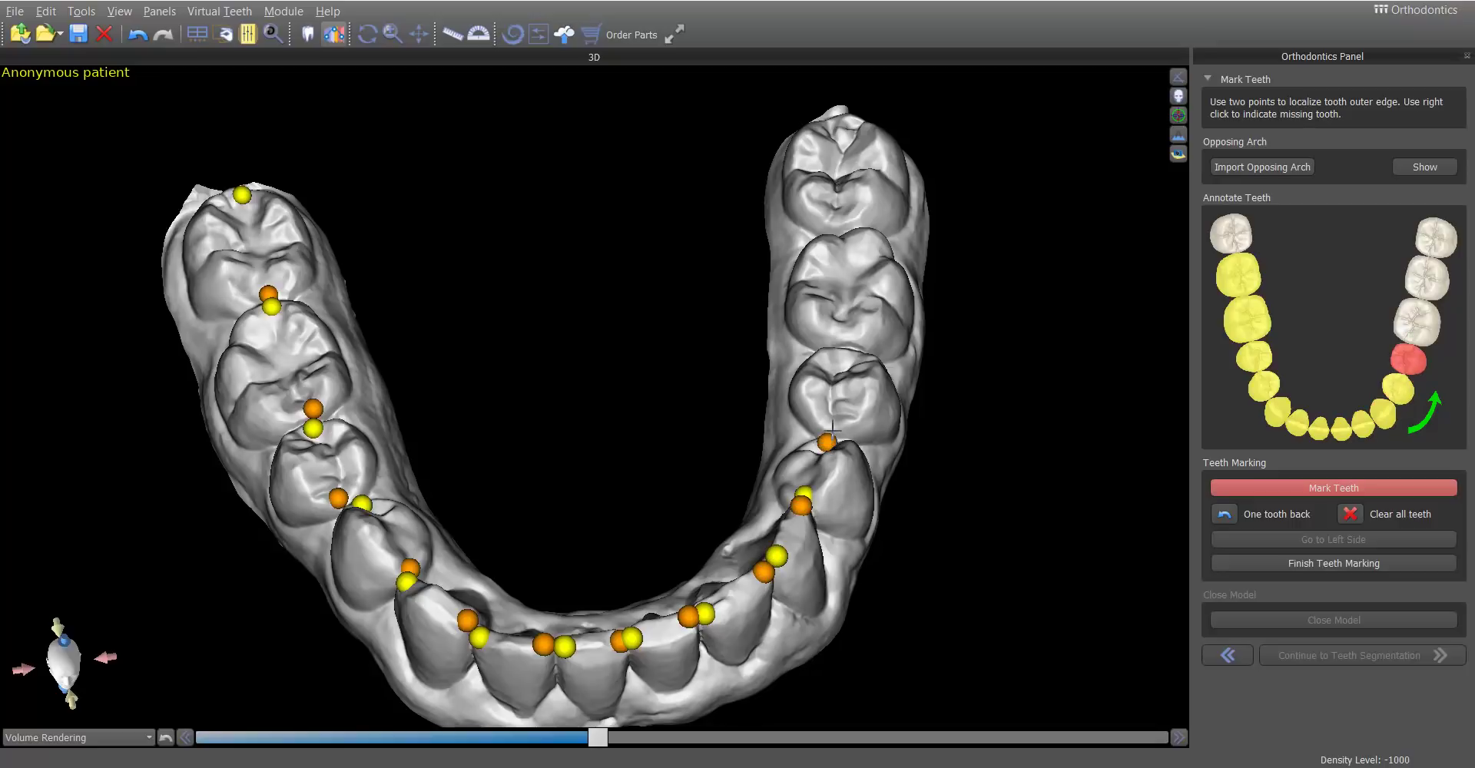
{"action": "left_click", "coordinate": [841, 348]}
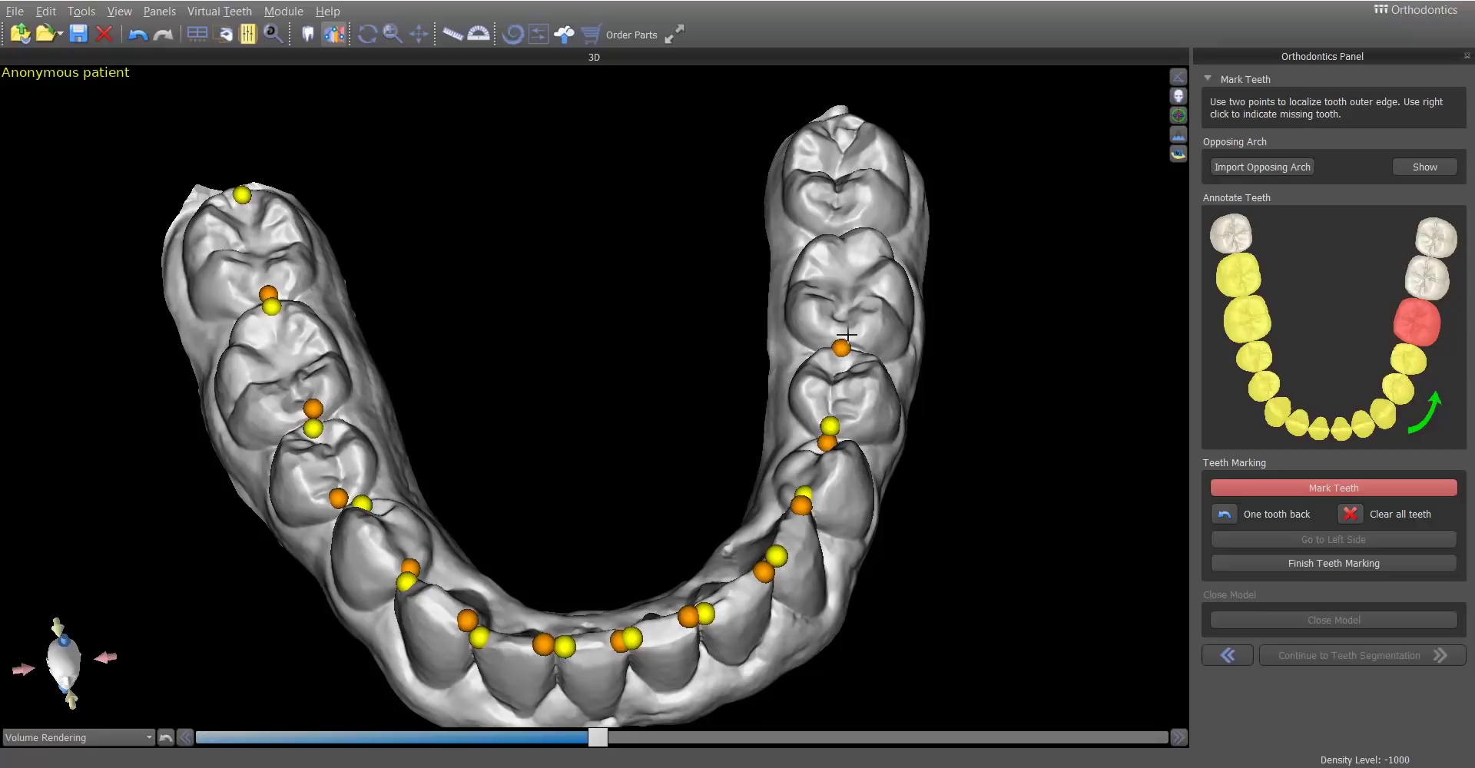
{"action": "left_click", "coordinate": [843, 336]}
{"action": "left_click", "coordinate": [846, 234]}
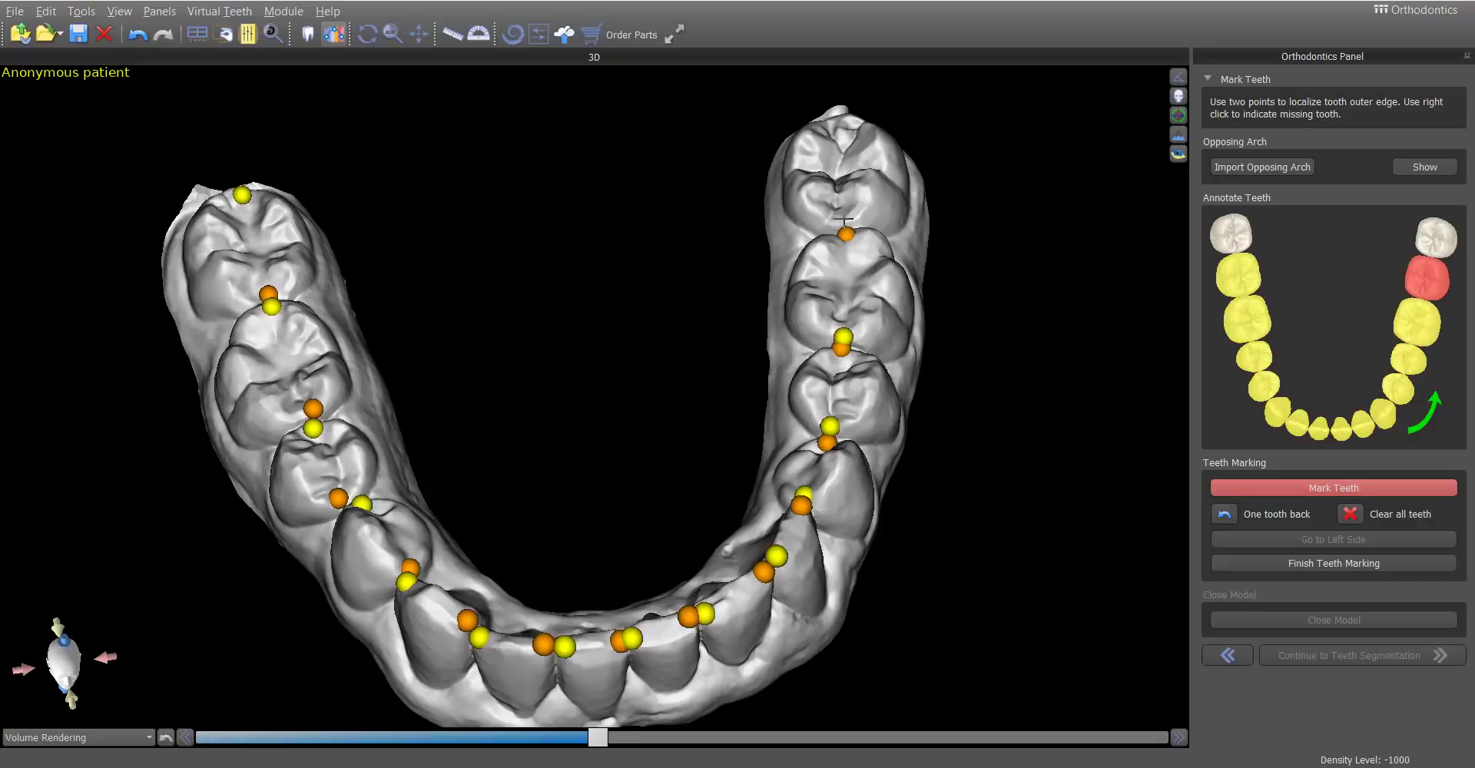
{"action": "left_click", "coordinate": [841, 215]}
{"action": "left_click", "coordinate": [846, 119]}
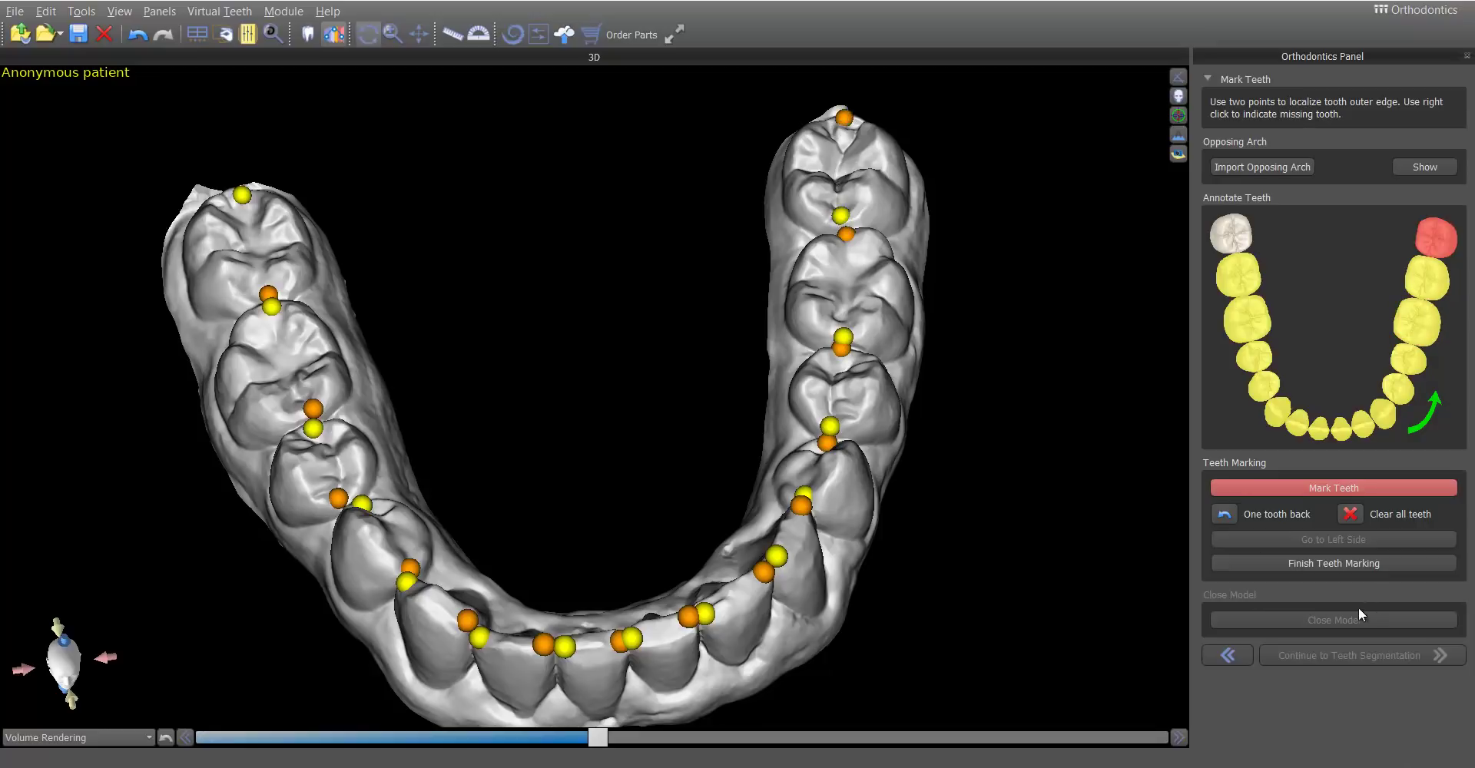
{"action": "left_click", "coordinate": [1357, 567]}
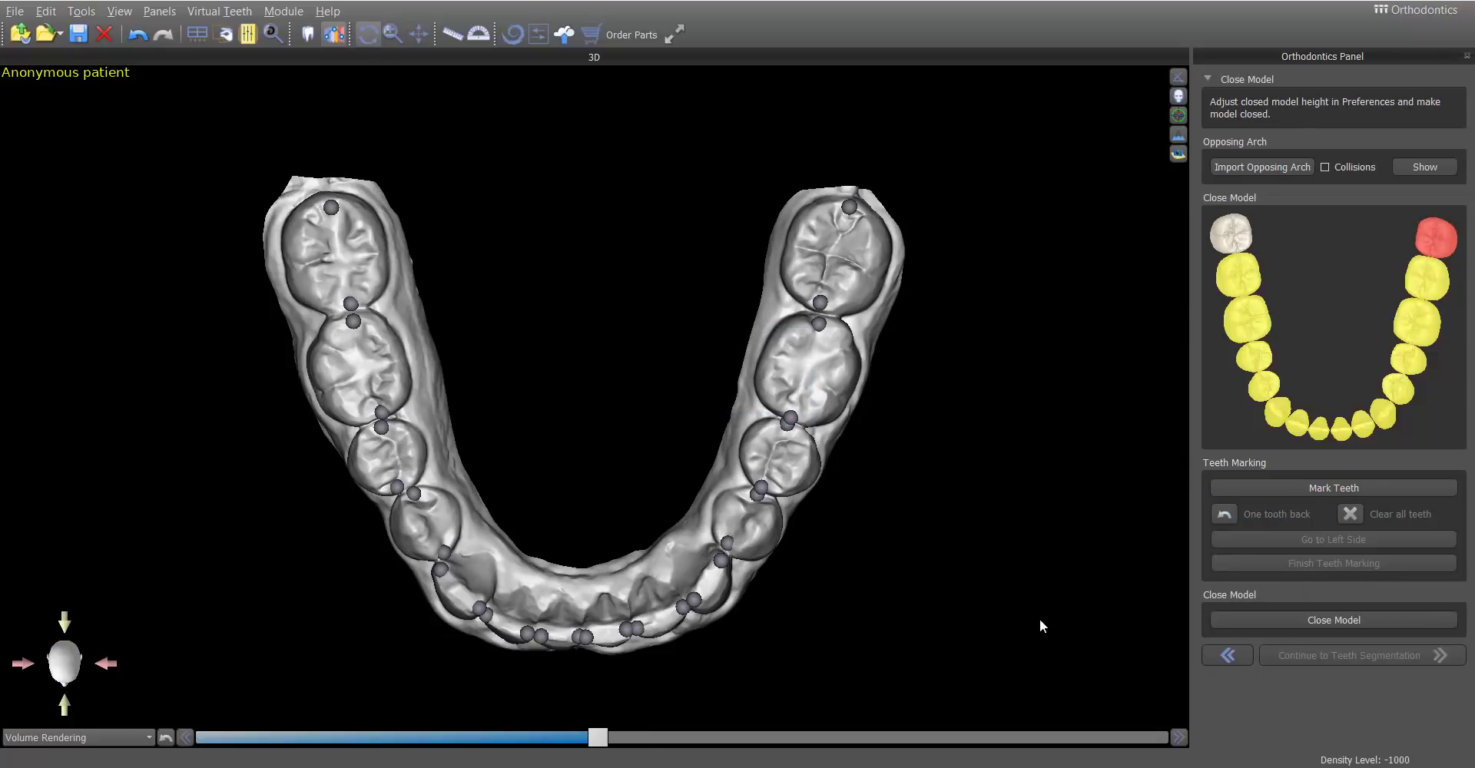
- Run Close Model on the lower arch, then orbit to inspect the new base from several angles
{"action": "middle_click_drag", "start_coordinate": [1040, 619], "coordinate": [975, 585]}
{"action": "left_click_drag", "start_coordinate": [902, 600], "coordinate": [256, 351]}
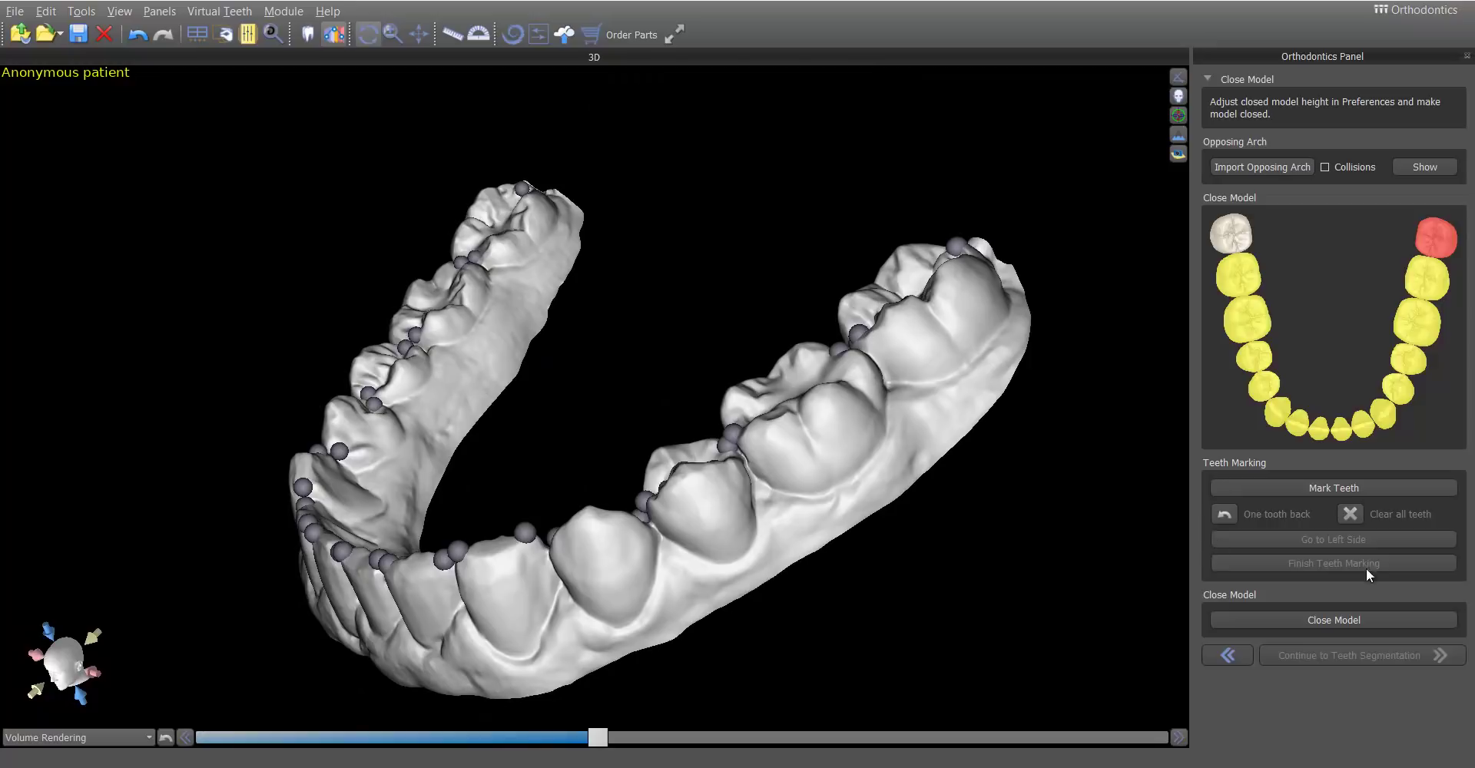
{"action": "left_click", "coordinate": [1341, 621]}
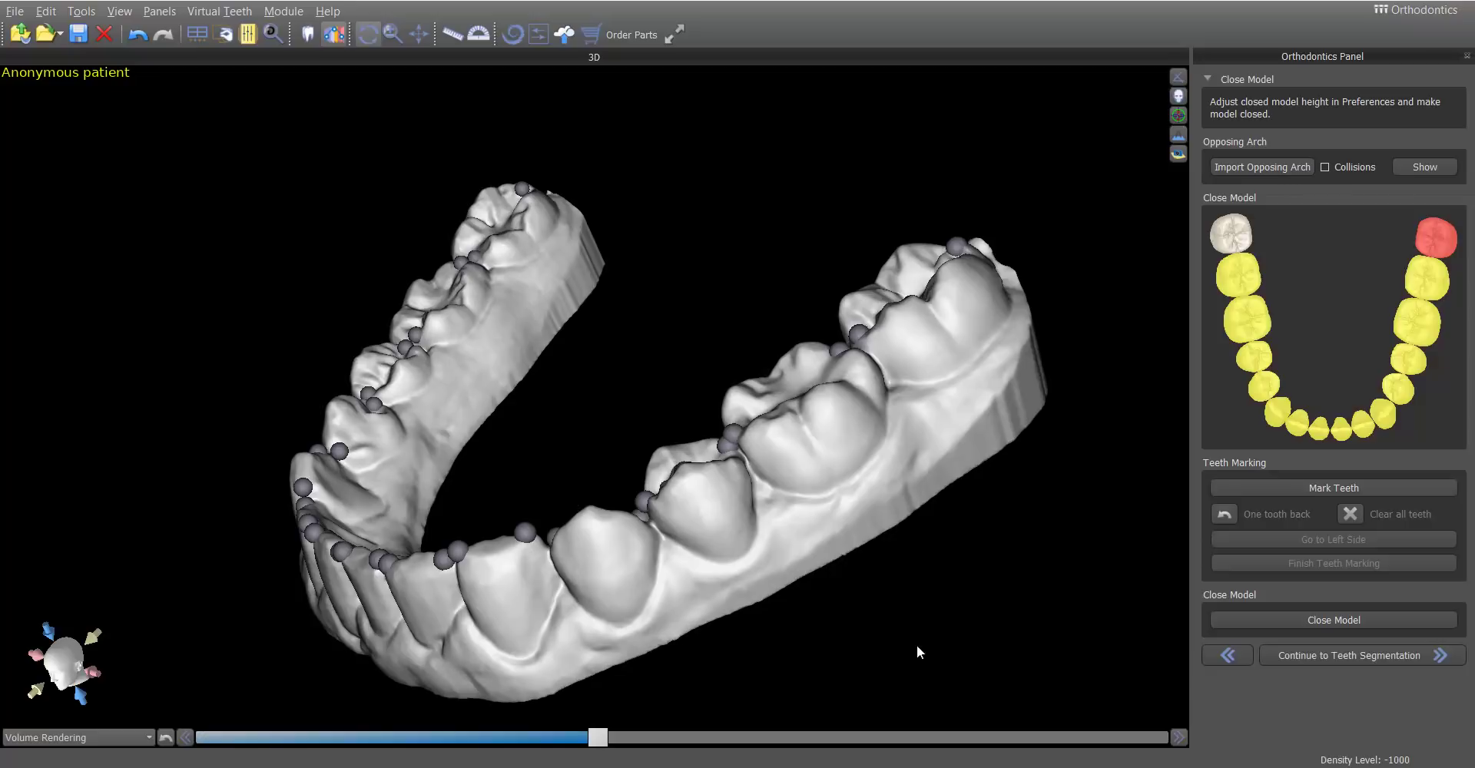
{"action": "left_click_drag", "start_coordinate": [919, 651], "coordinate": [569, 435]}
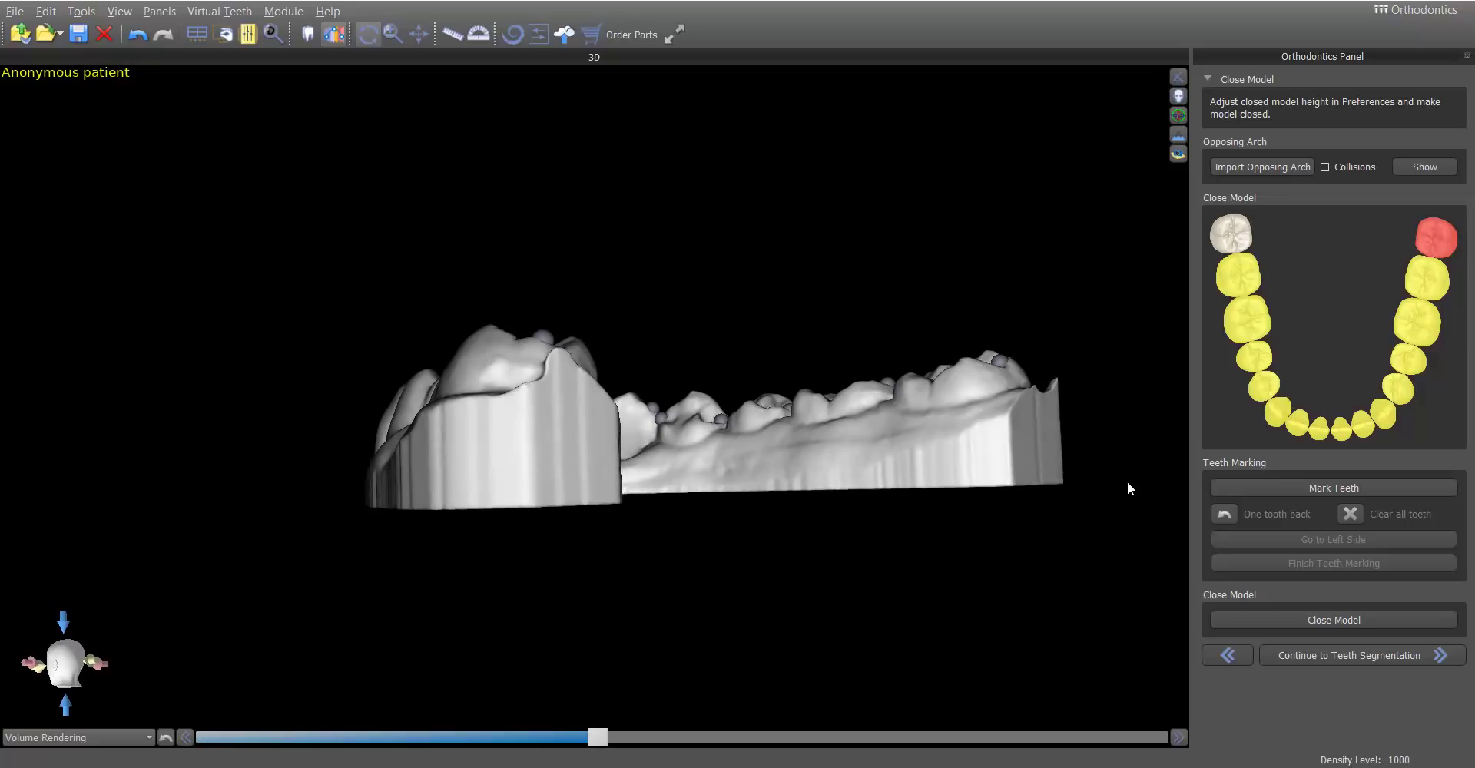
{"action": "left_click_drag", "start_coordinate": [1127, 489], "coordinate": [1036, 474]}
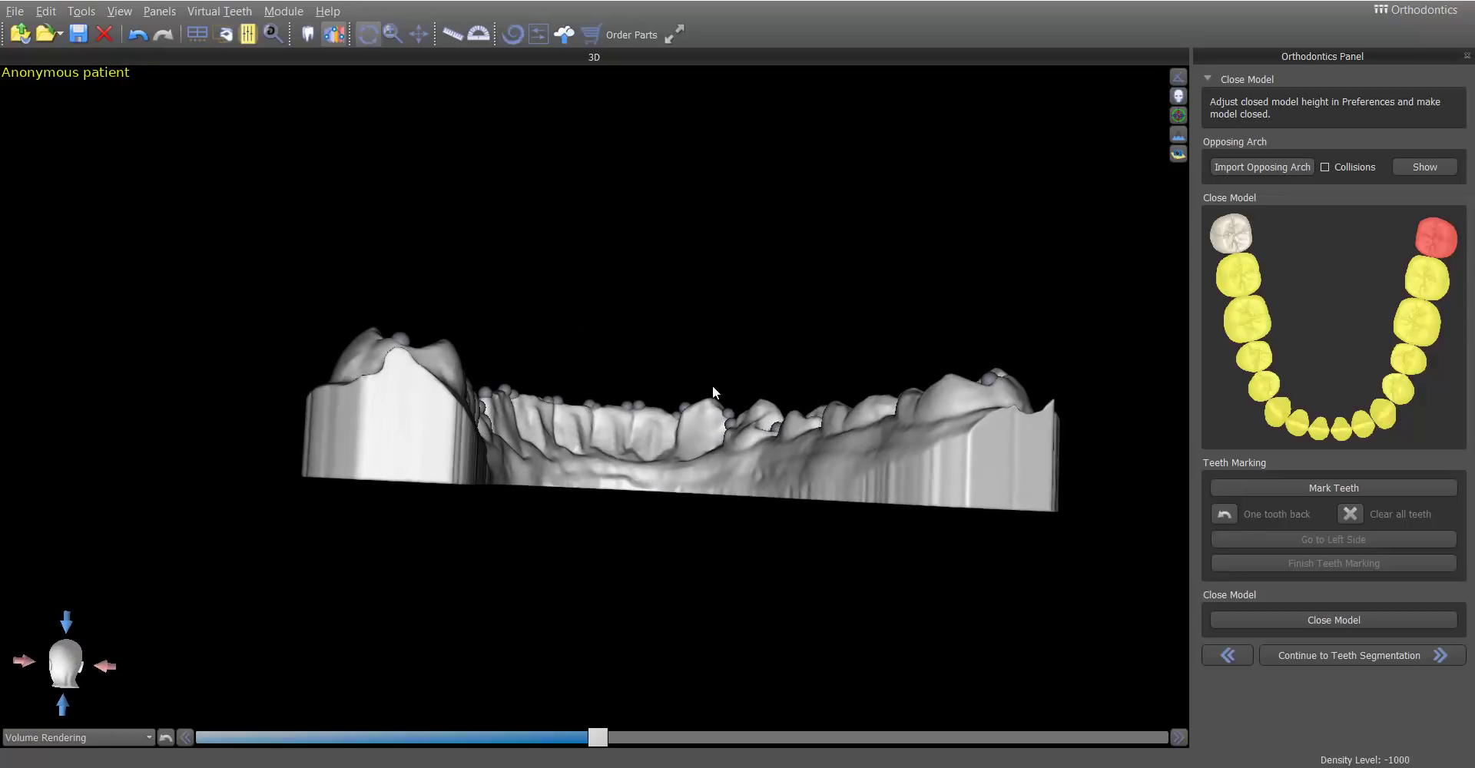
{"action": "left_click_drag", "start_coordinate": [712, 384], "coordinate": [873, 319]}
{"action": "left_click_drag", "start_coordinate": [454, 412], "coordinate": [407, 407]}
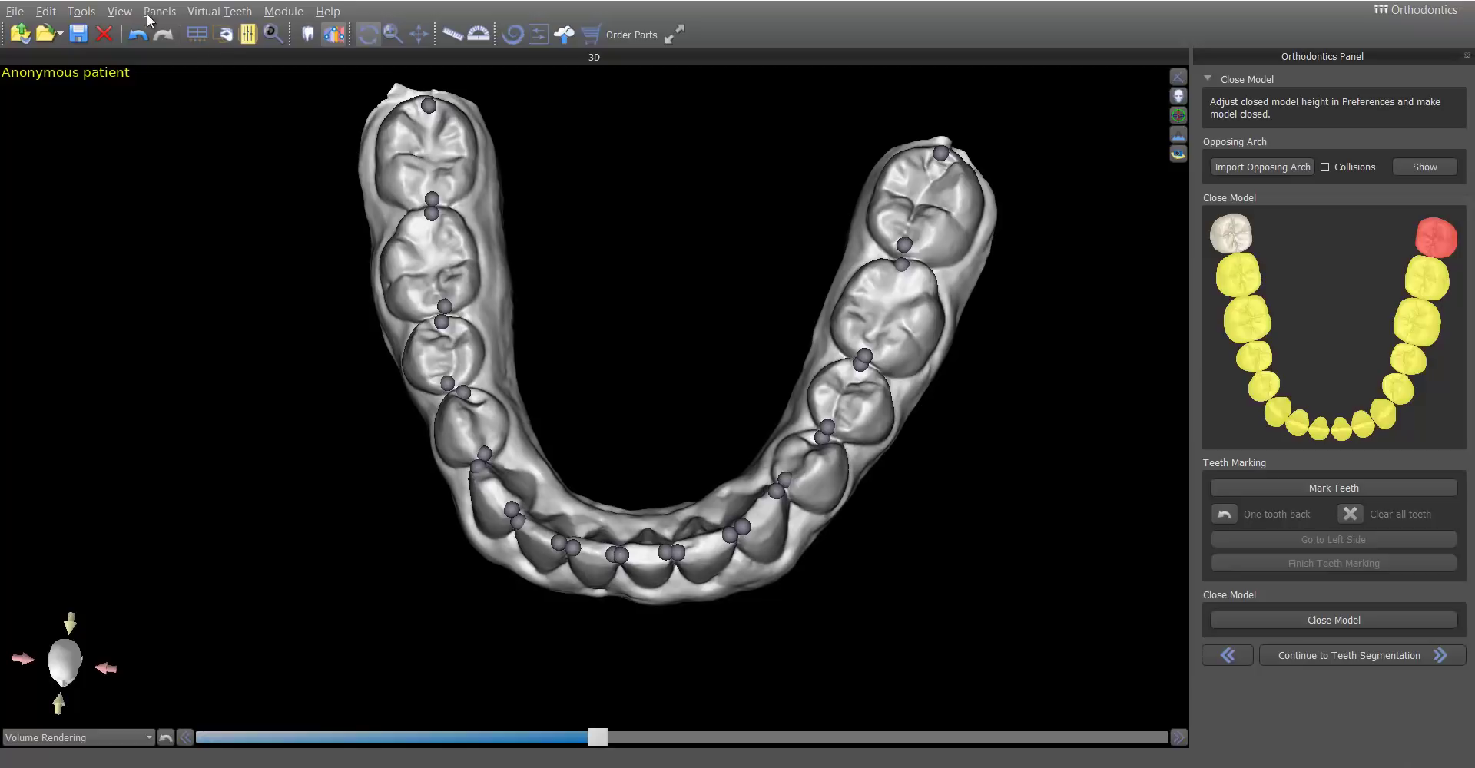
{"action": "left_click", "coordinate": [83, 14]}
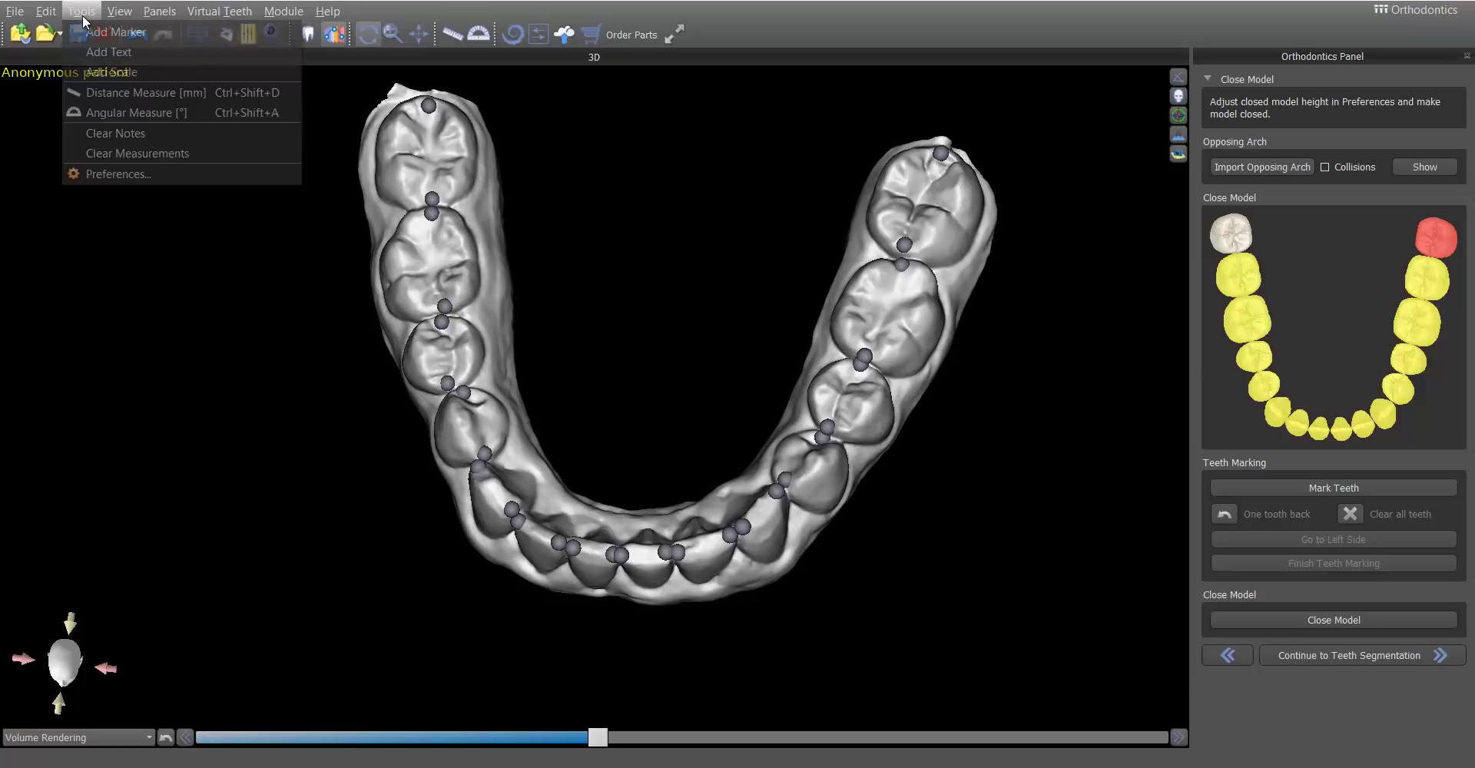
{"action": "left_click", "coordinate": [93, 173]}
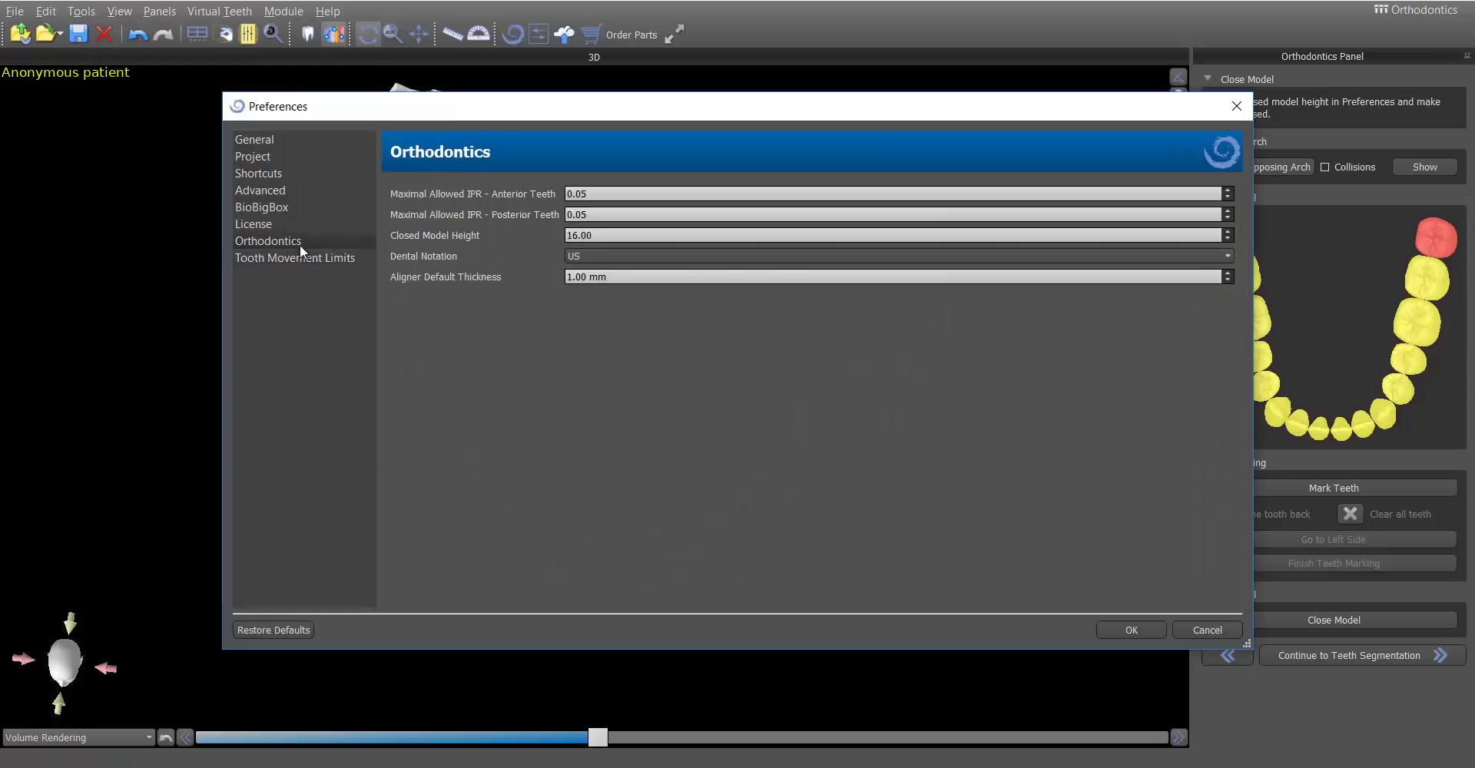
{"action": "left_click", "coordinate": [579, 237]}
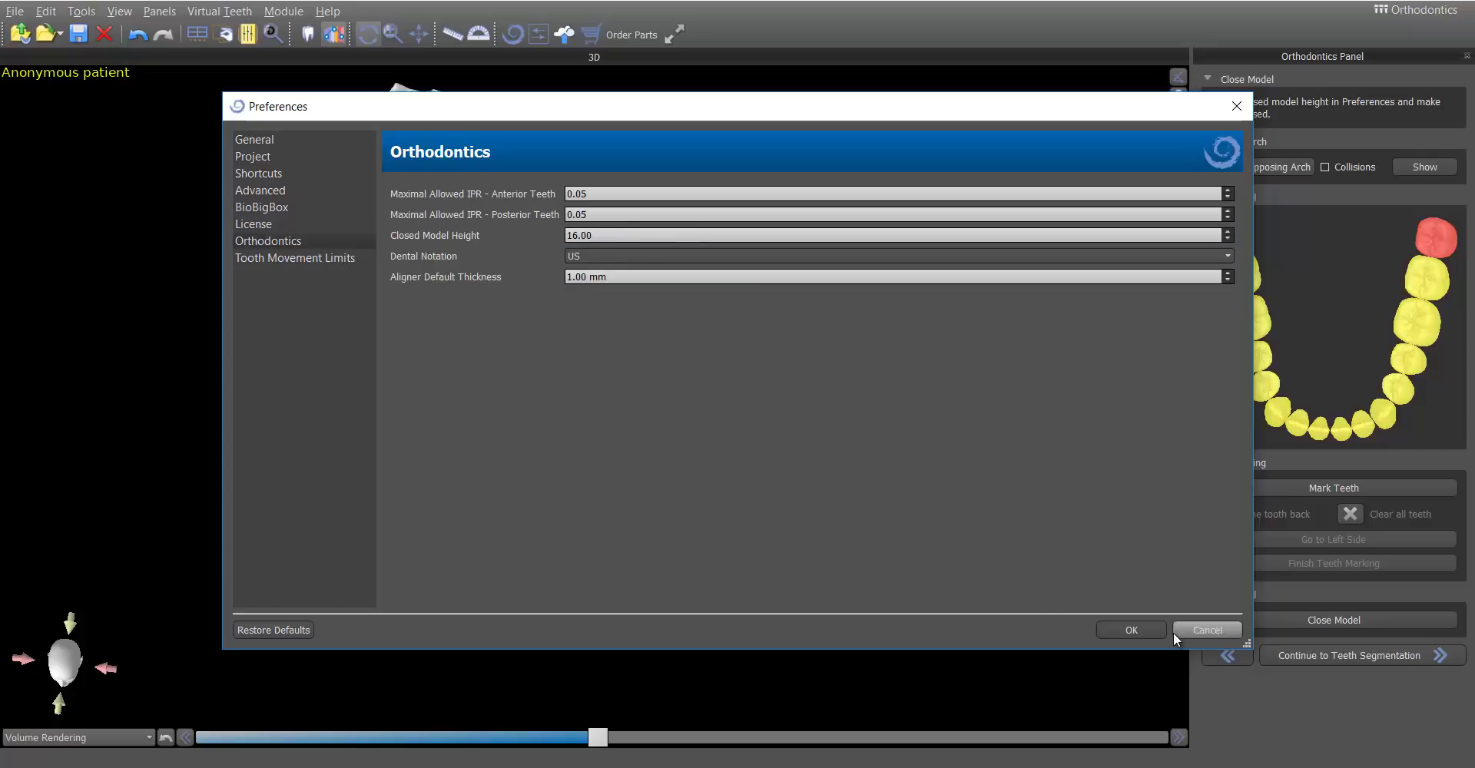
{"action": "left_click", "coordinate": [1193, 629]}
{"action": "left_click_drag", "start_coordinate": [667, 679], "coordinate": [732, 307]}
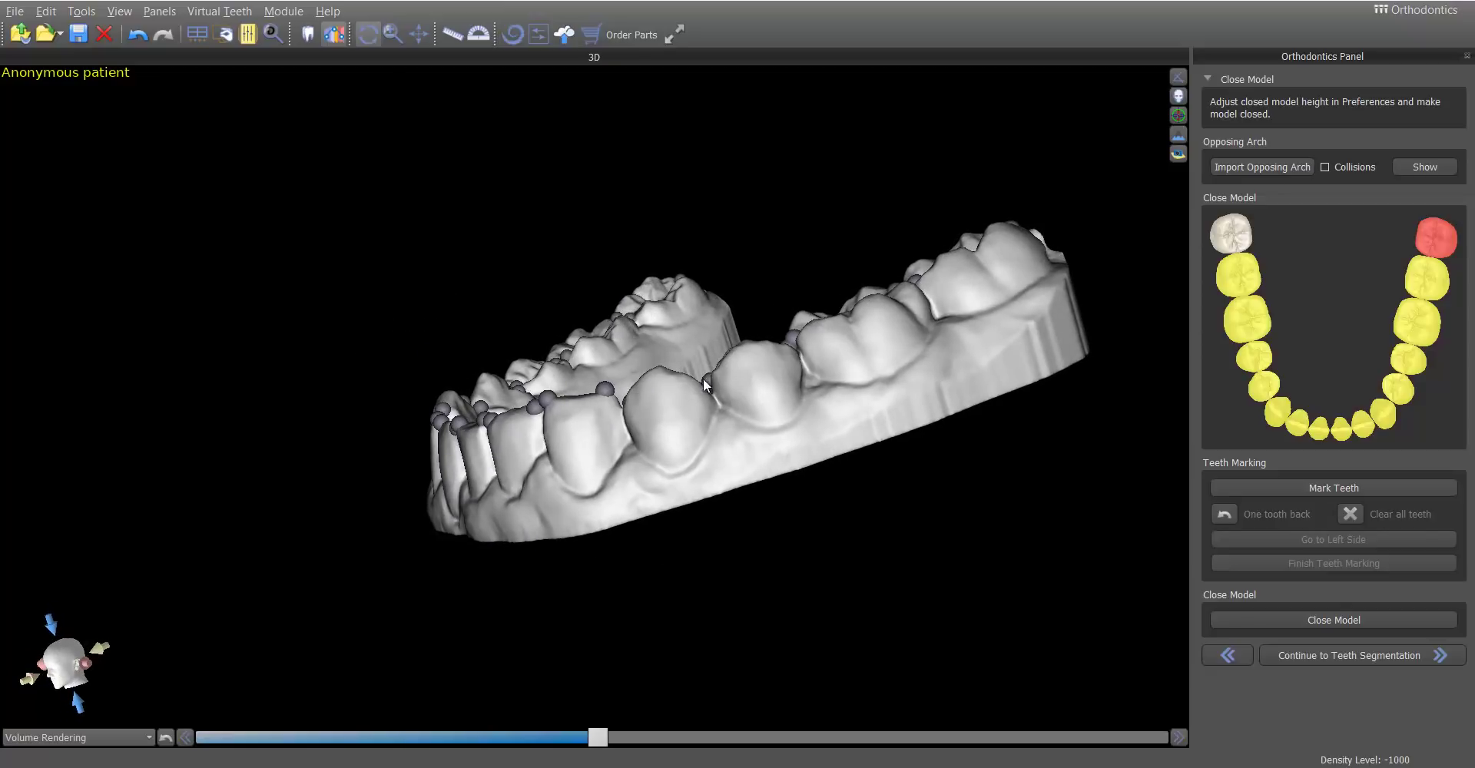
{"action": "left_click_drag", "start_coordinate": [703, 378], "coordinate": [506, 486]}
{"action": "left_click_drag", "start_coordinate": [433, 542], "coordinate": [567, 588]}
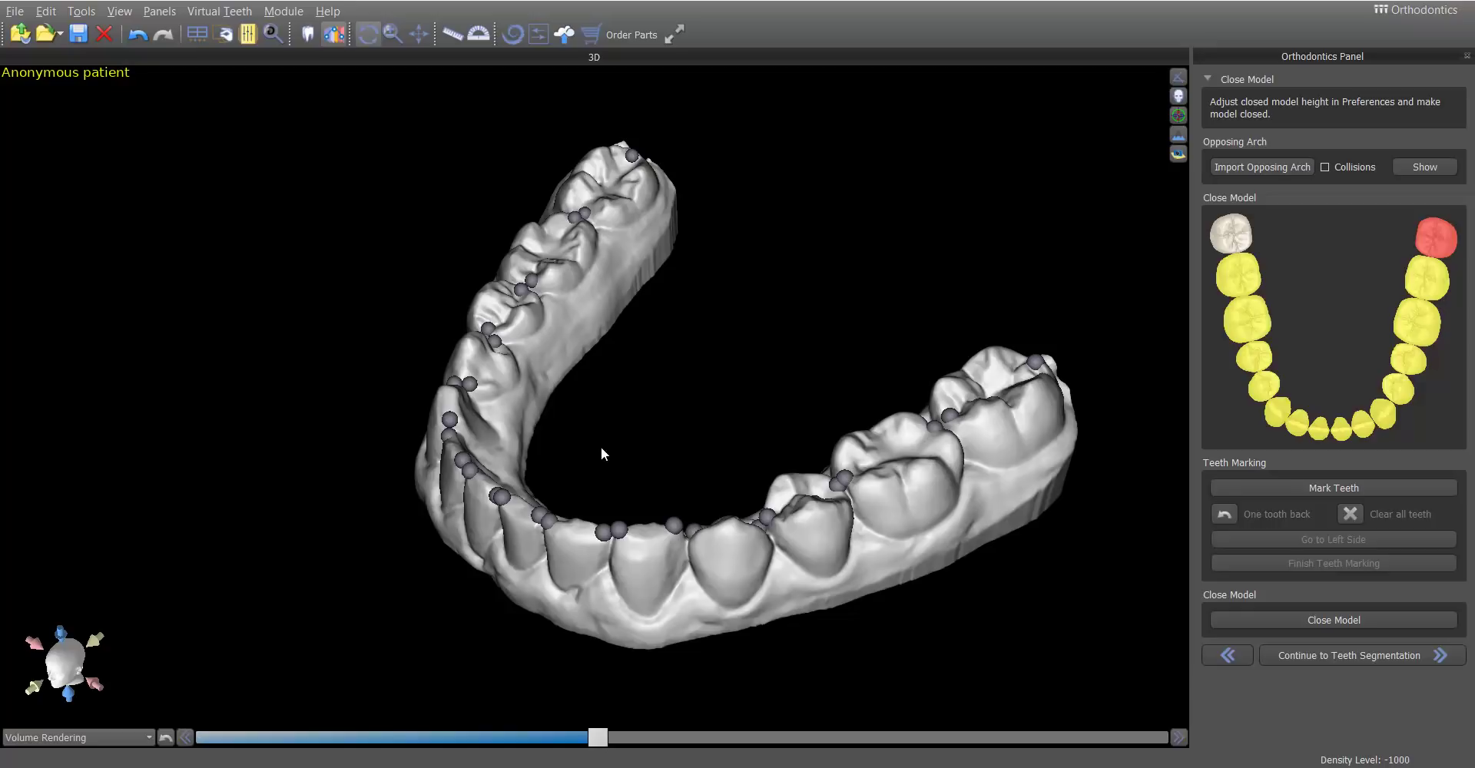
{"action": "left_click_drag", "start_coordinate": [601, 453], "coordinate": [581, 421]}
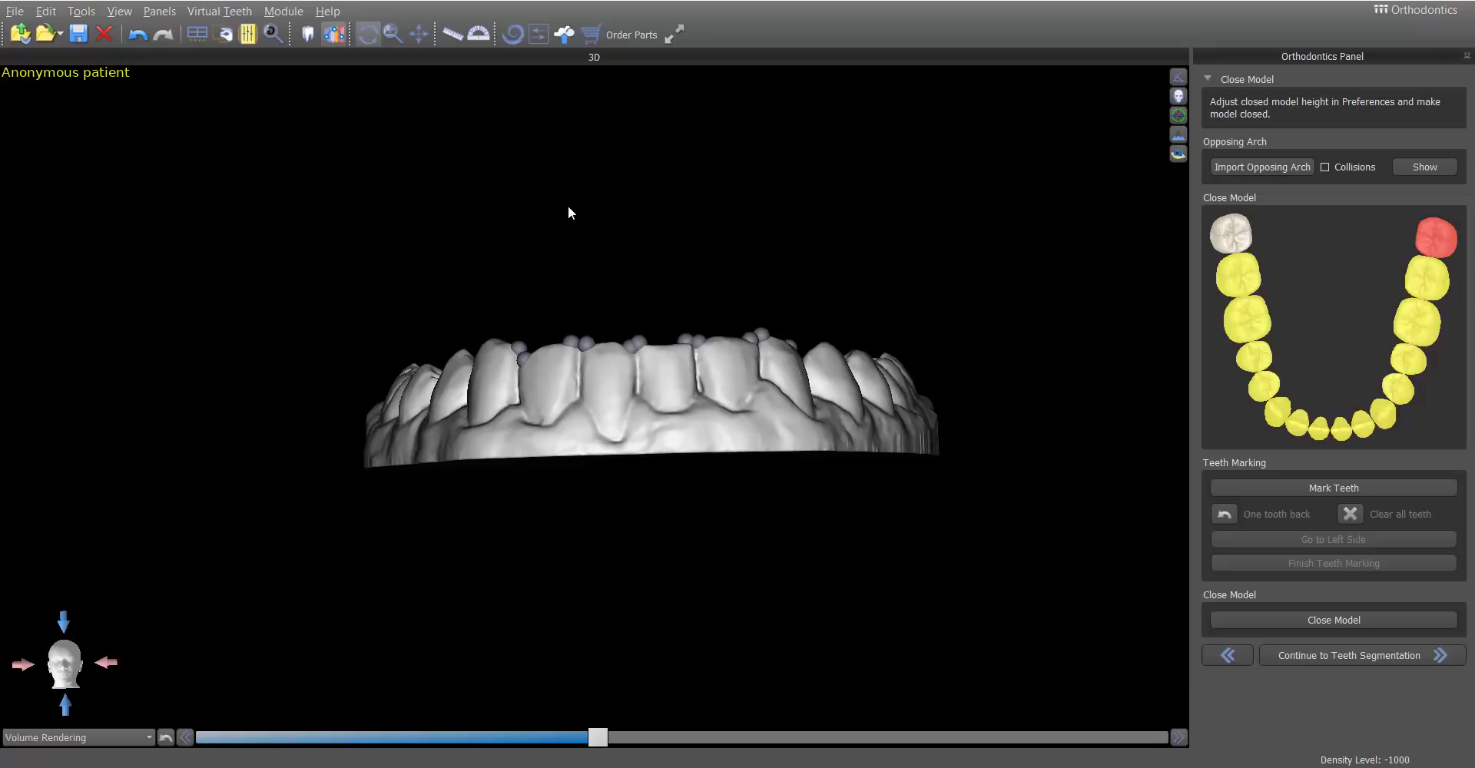
{"action": "left_click_drag", "start_coordinate": [569, 207], "coordinate": [564, 444]}
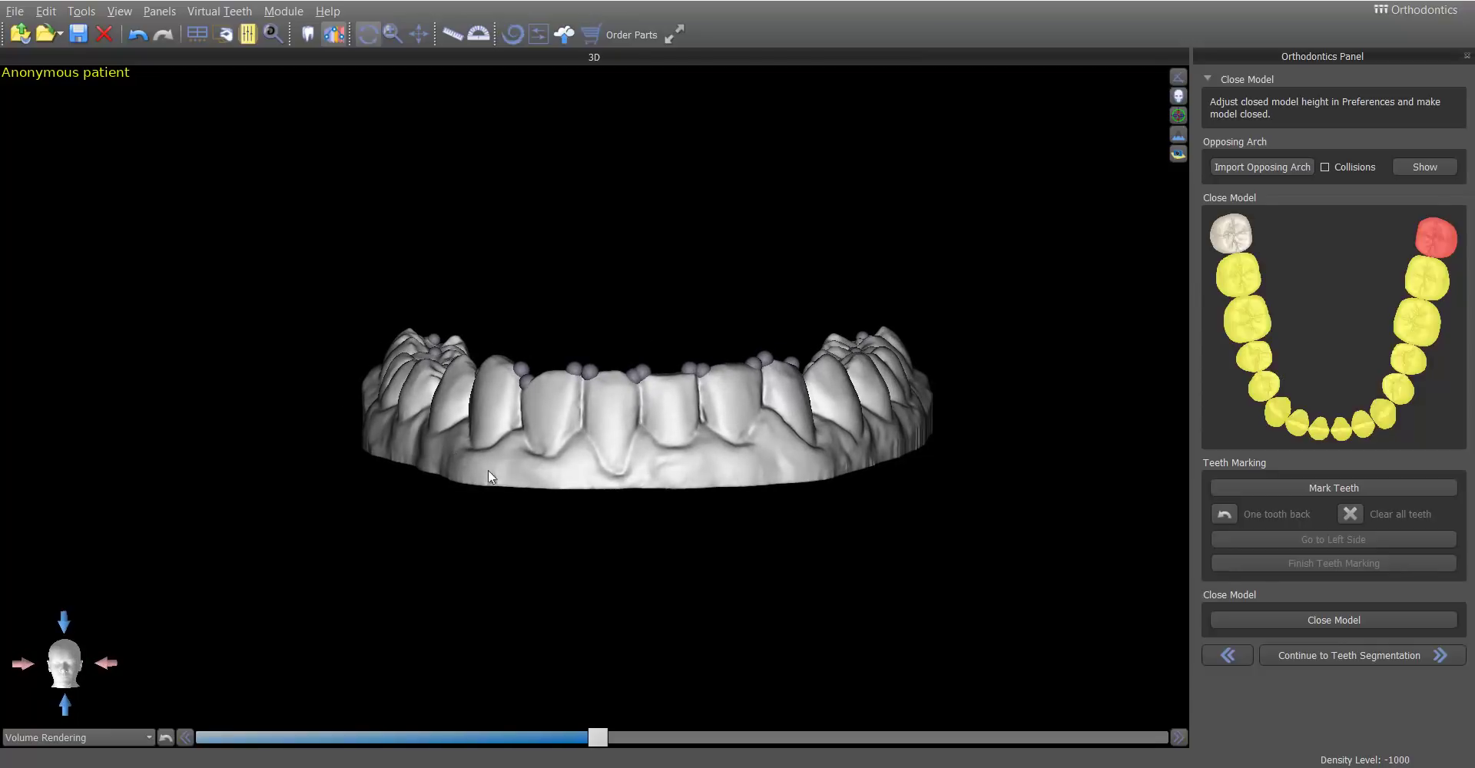
{"action": "left_click_drag", "start_coordinate": [612, 228], "coordinate": [650, 448]}
{"action": "left_click_drag", "start_coordinate": [615, 170], "coordinate": [607, 477]}
{"action": "left_click_drag", "start_coordinate": [1076, 198], "coordinate": [1075, 366]}
{"action": "left_click_drag", "start_coordinate": [590, 321], "coordinate": [853, 203]}
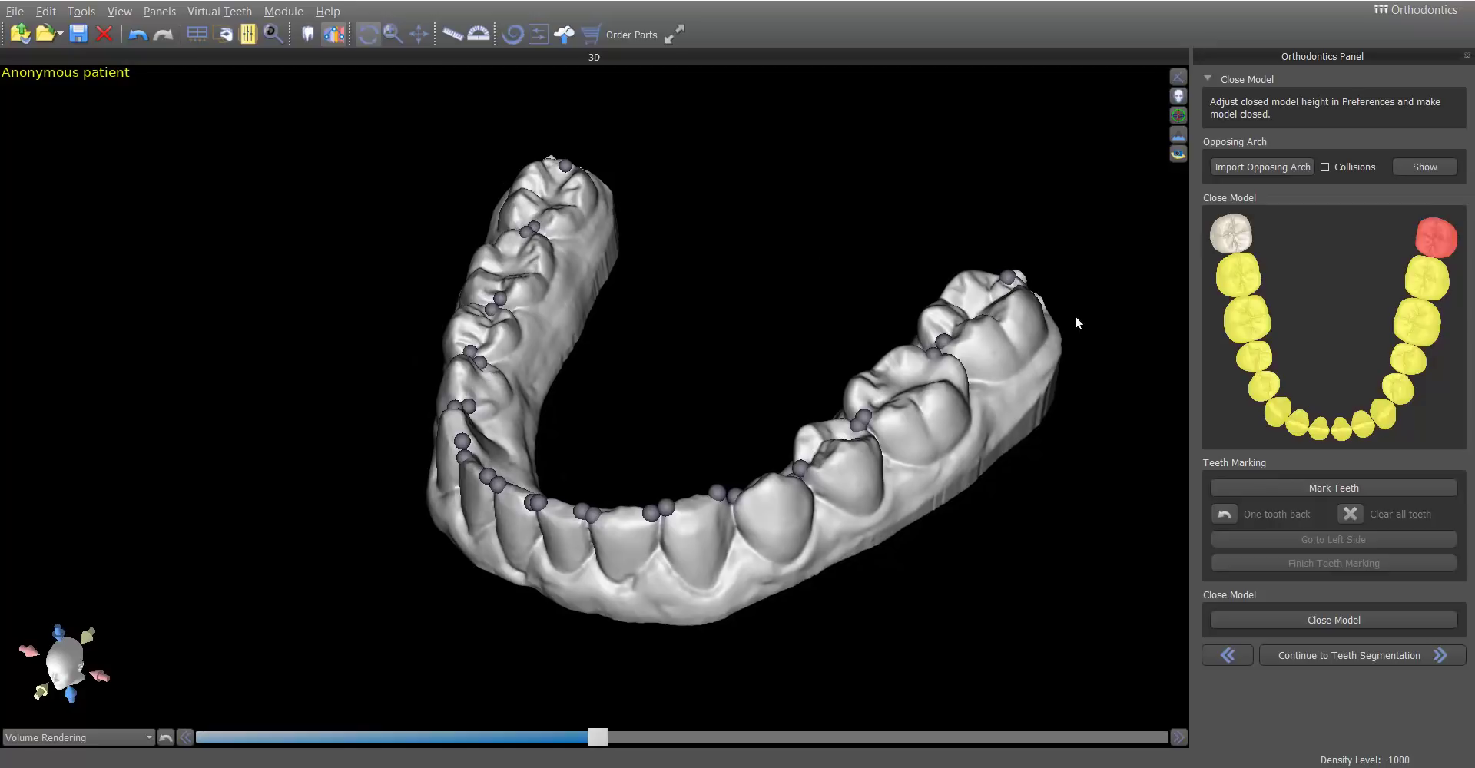
{"action": "left_click_drag", "start_coordinate": [705, 419], "coordinate": [628, 380]}
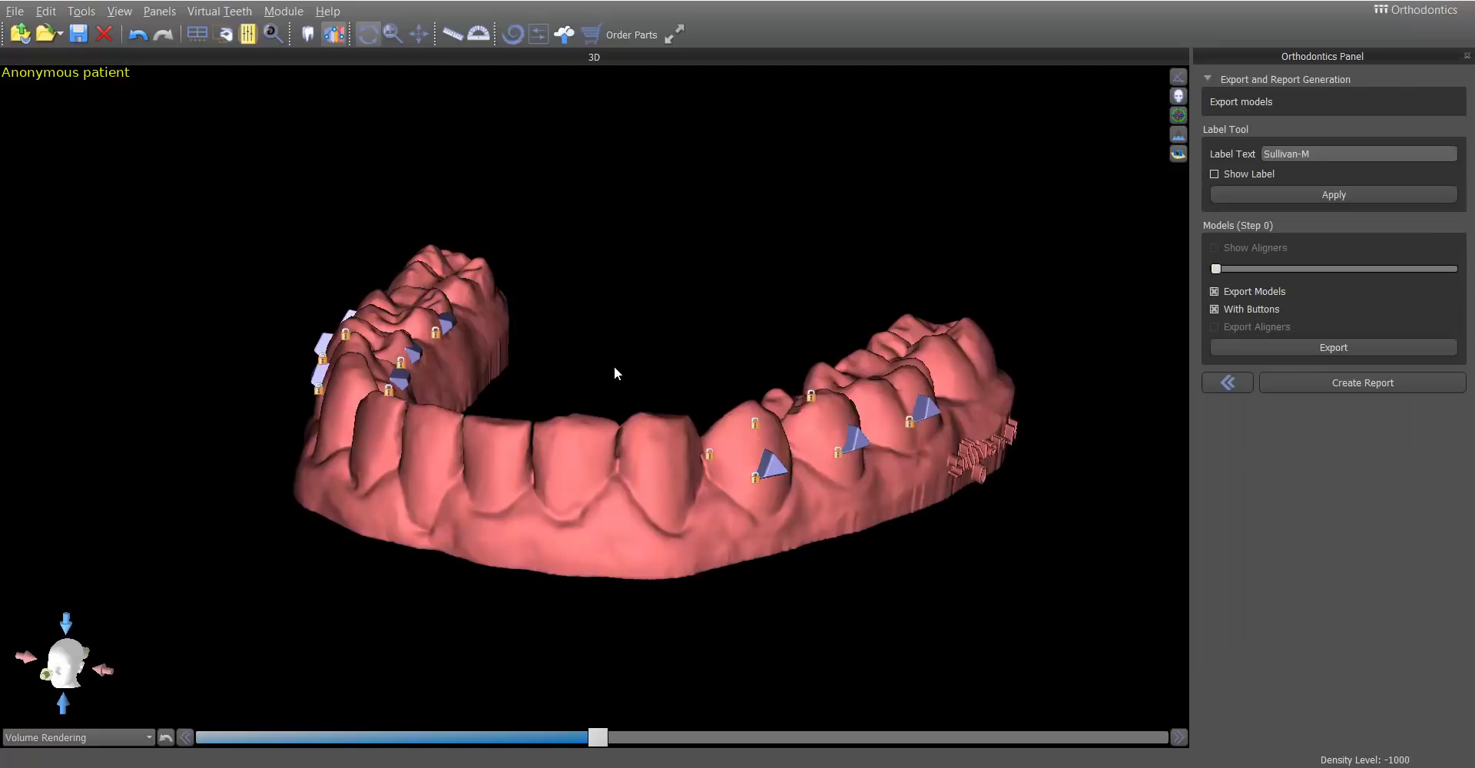
- Scrub the Models step slider to step 26 and the final step, then return to step 0
{"action": "left_click_drag", "start_coordinate": [614, 367], "coordinate": [960, 353]}
{"action": "left_click_drag", "start_coordinate": [754, 500], "coordinate": [819, 431]}
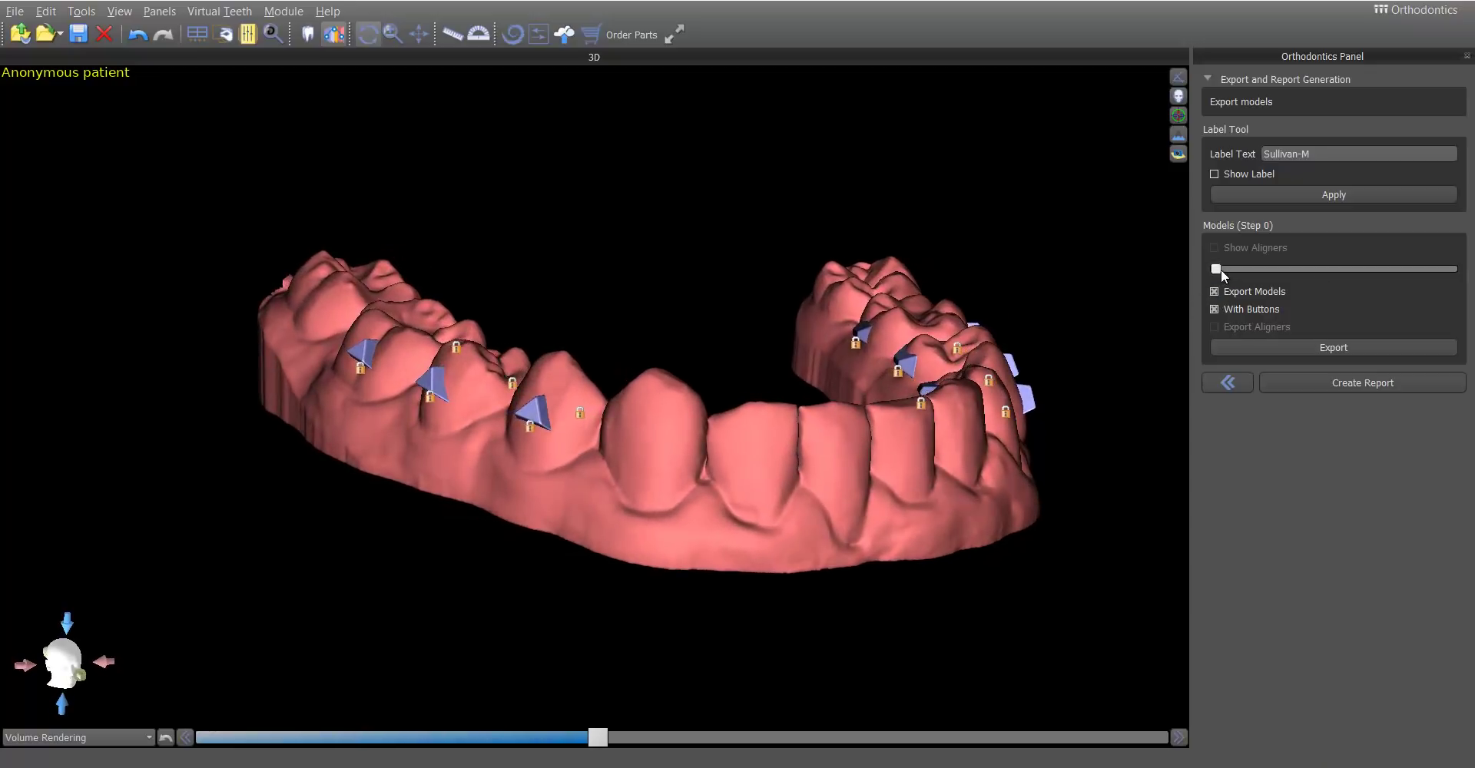
{"action": "left_click_drag", "start_coordinate": [1220, 269], "coordinate": [696, 373]}
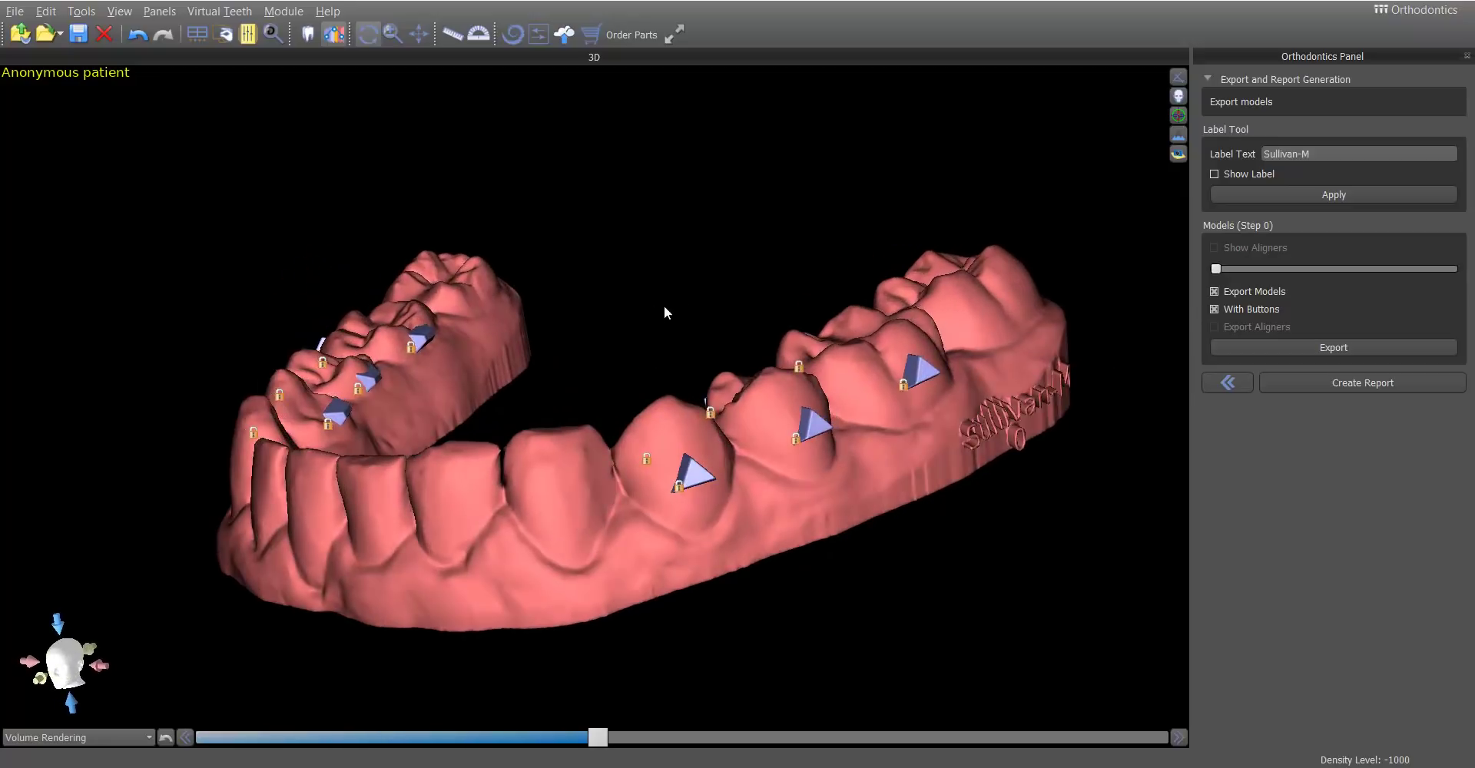
{"action": "left_click_drag", "start_coordinate": [1228, 269], "coordinate": [1076, 283]}
{"action": "left_click_drag", "start_coordinate": [709, 282], "coordinate": [805, 373]}
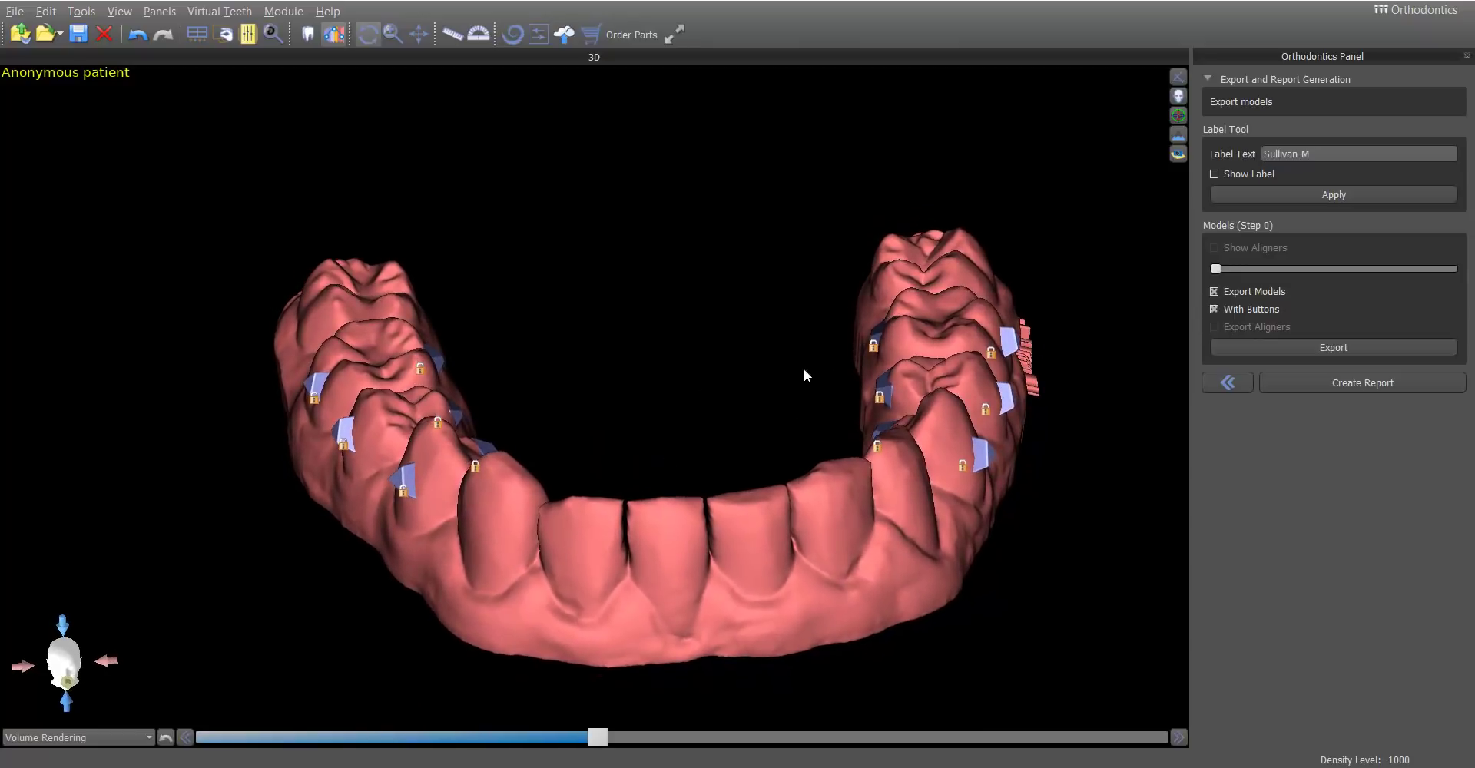
- Export the lower models into a new folder named 'LowerModel' in New folder (2)
{"action": "left_click", "coordinate": [1271, 351]}
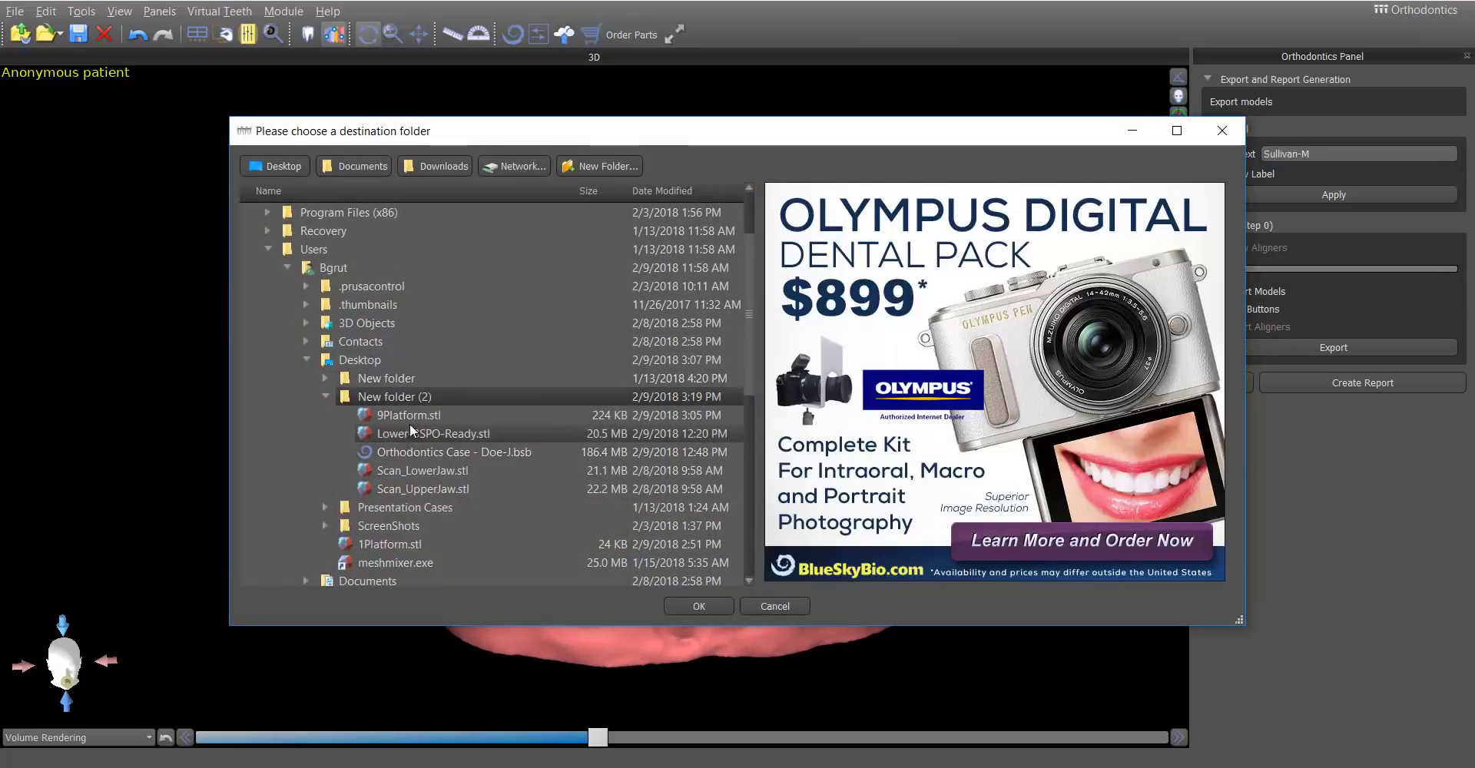
{"action": "left_click", "coordinate": [590, 168]}
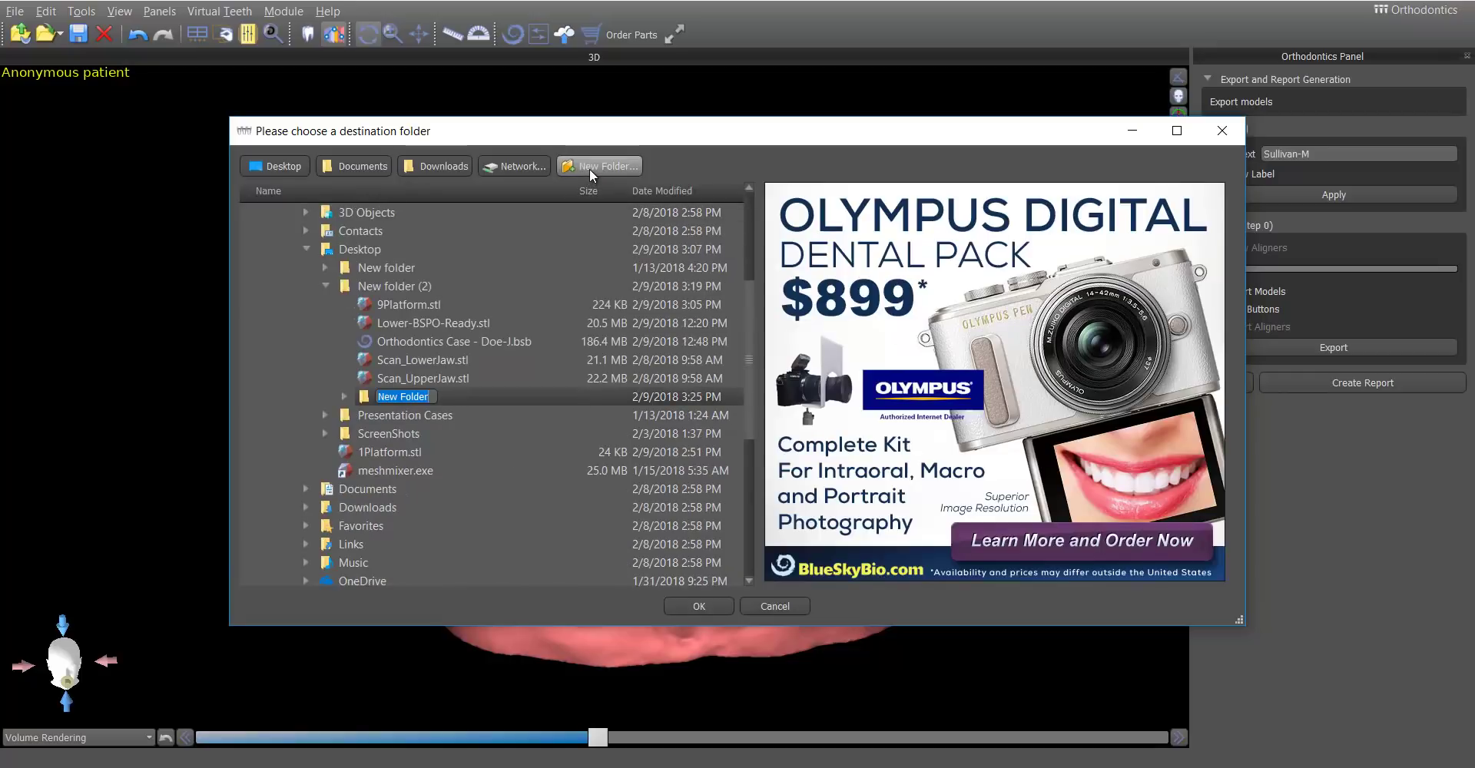
{"action": "type", "text": "Lower"}
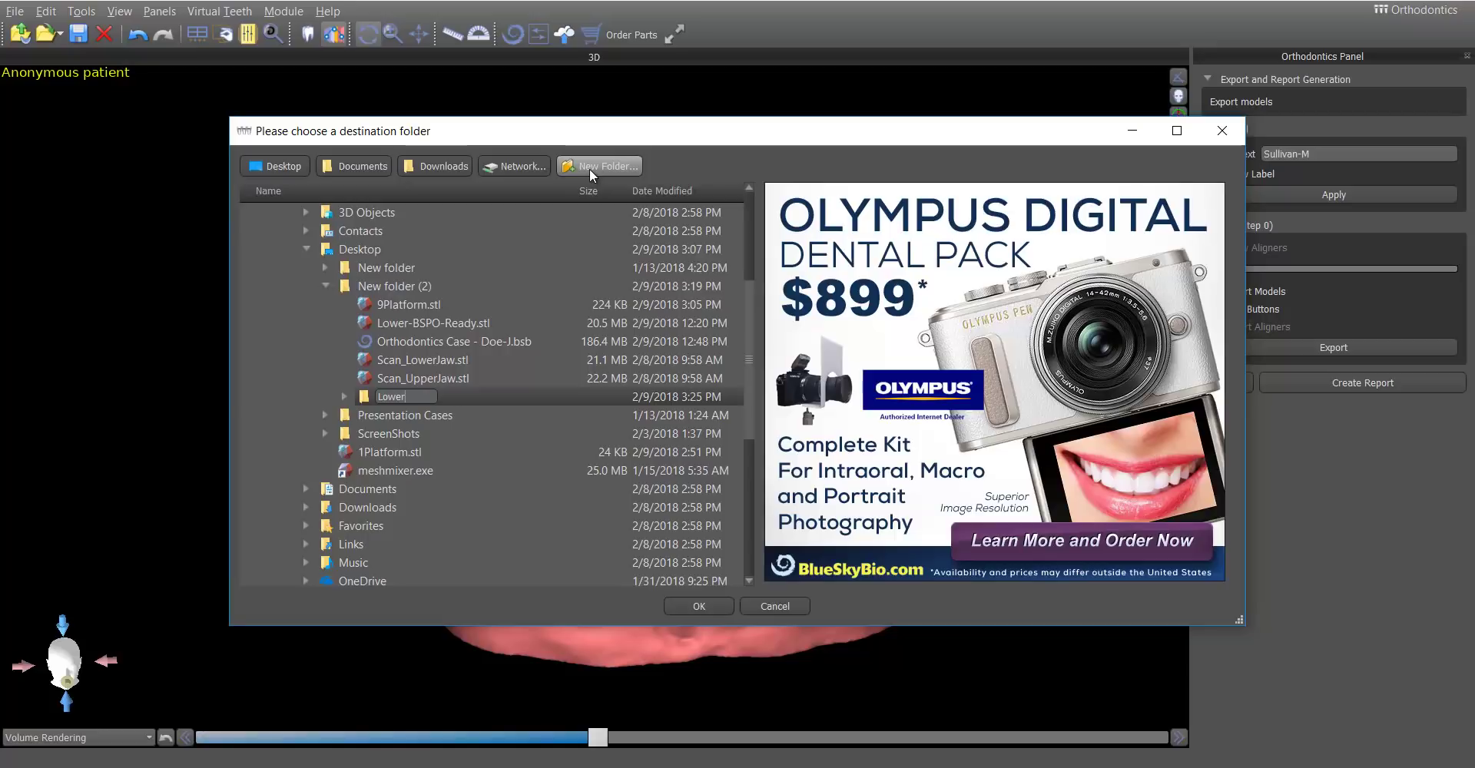
{"action": "type", "text": "Models"}
{"action": "key", "text": "Return"}
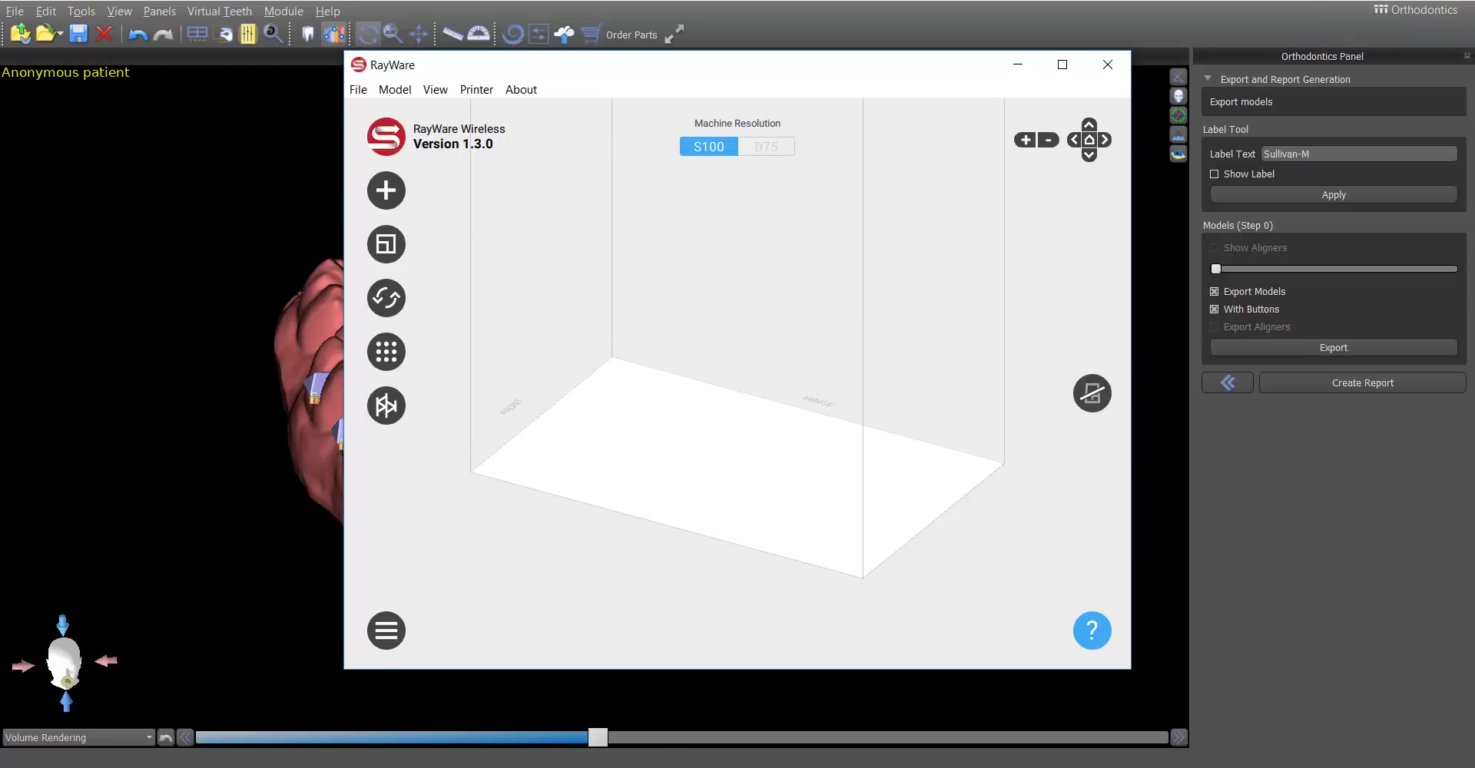
- Drag 9Platform.stl from New folder (2) into RayWare and bring RayWare forward
{"action": "left_click", "coordinate": [591, 767]}
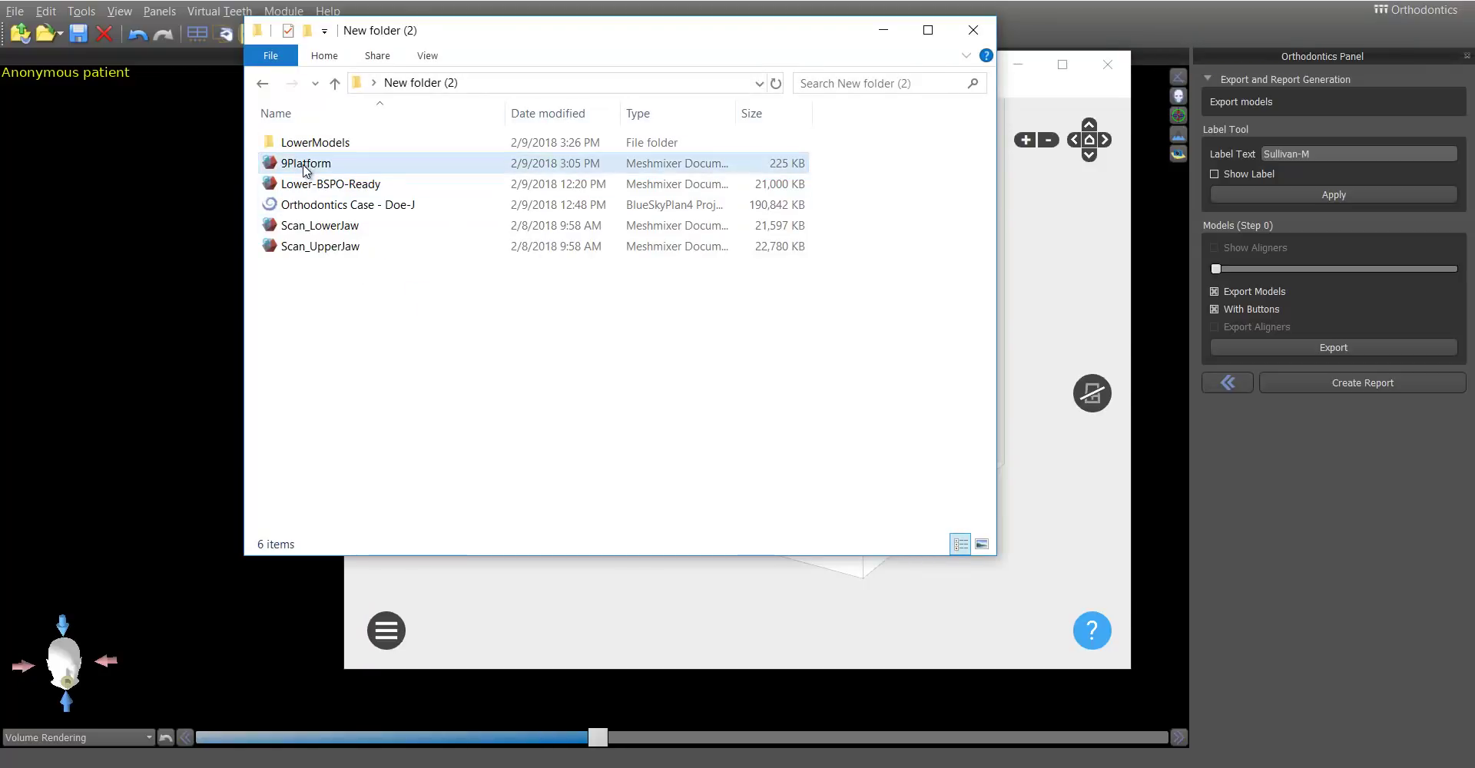
{"action": "mouse_move", "coordinate": [304, 169]}
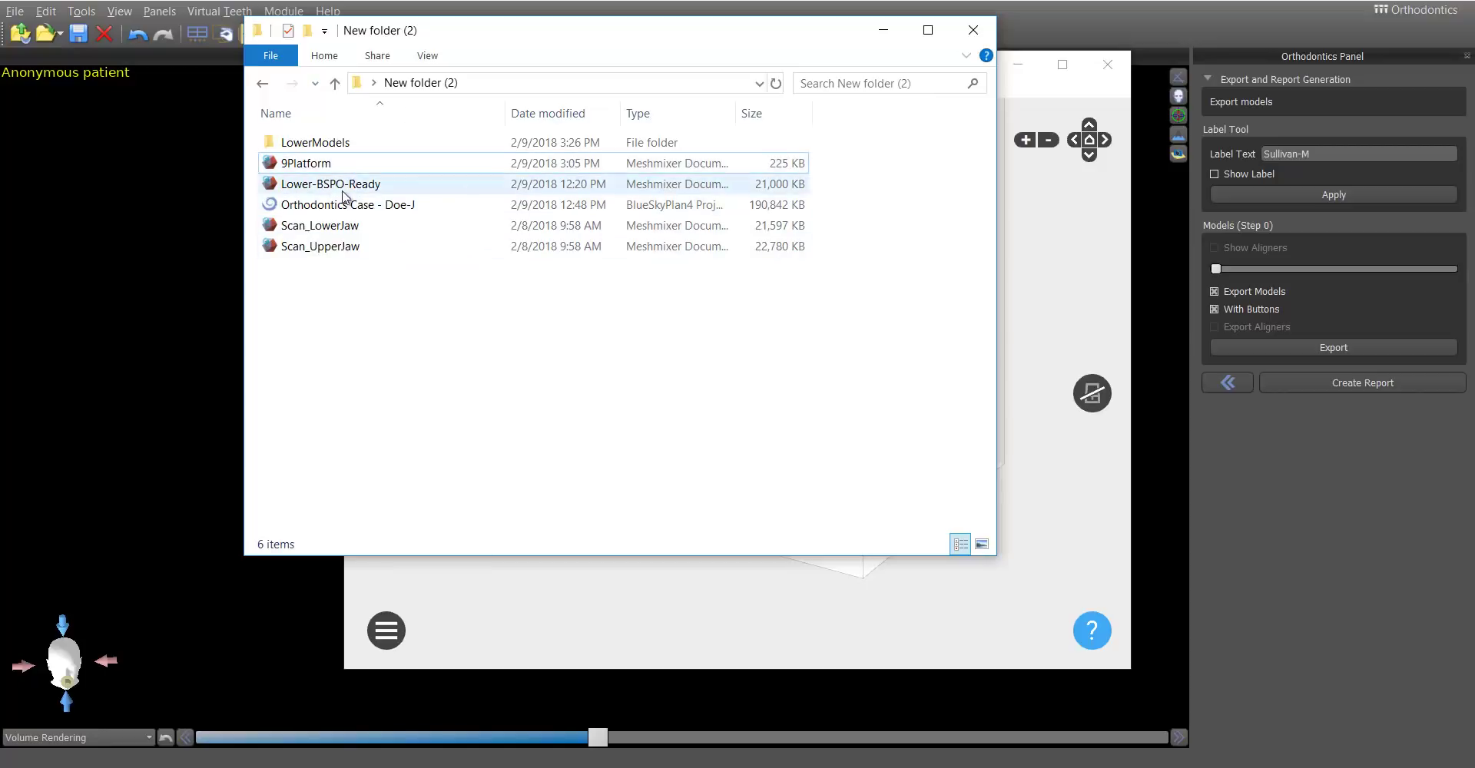
{"action": "left_click_drag", "start_coordinate": [315, 170], "coordinate": [831, 605]}
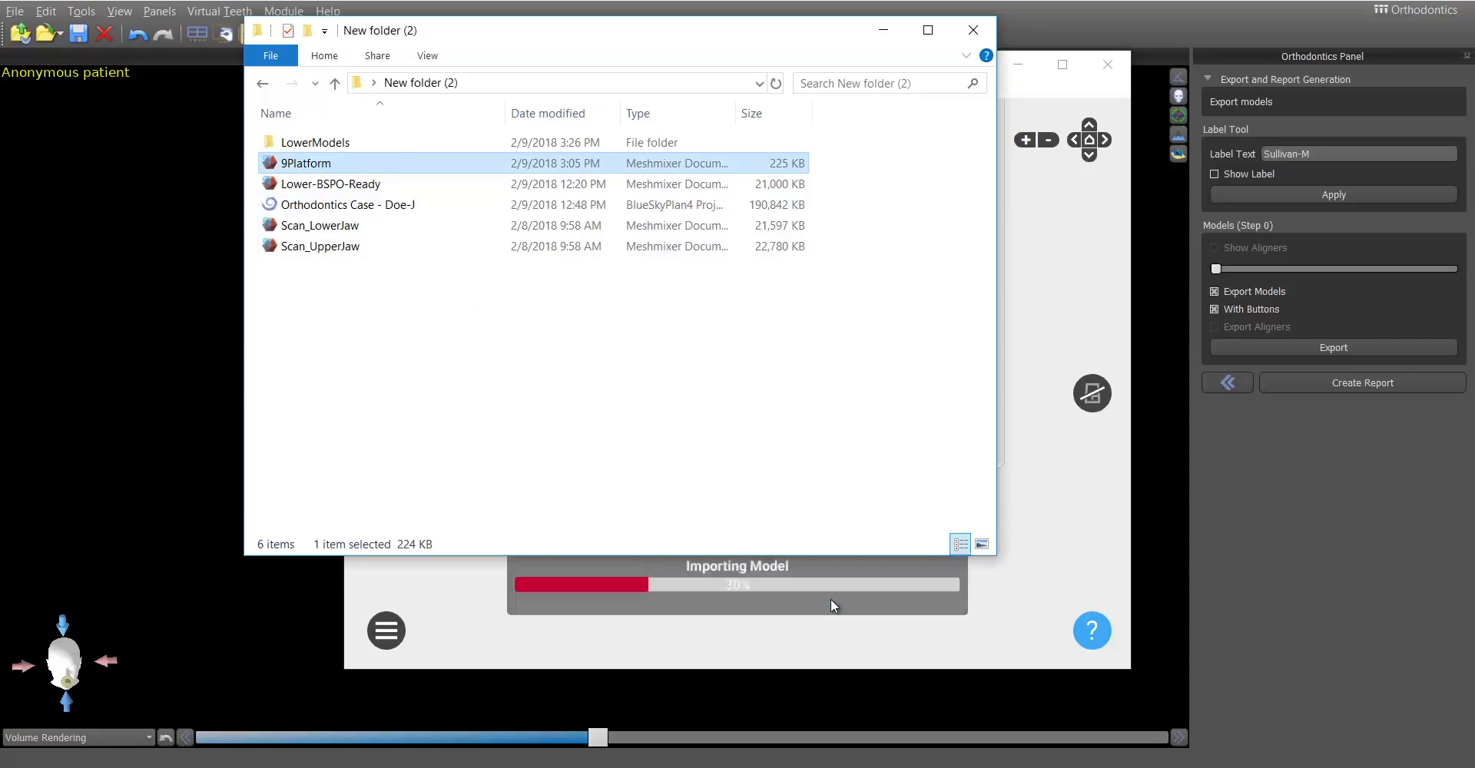
{"action": "left_click", "coordinate": [1083, 251]}
- Select the imported 9Platform model and rotate it 90° to lie flat
{"action": "left_click_drag", "start_coordinate": [1019, 365], "coordinate": [960, 335]}
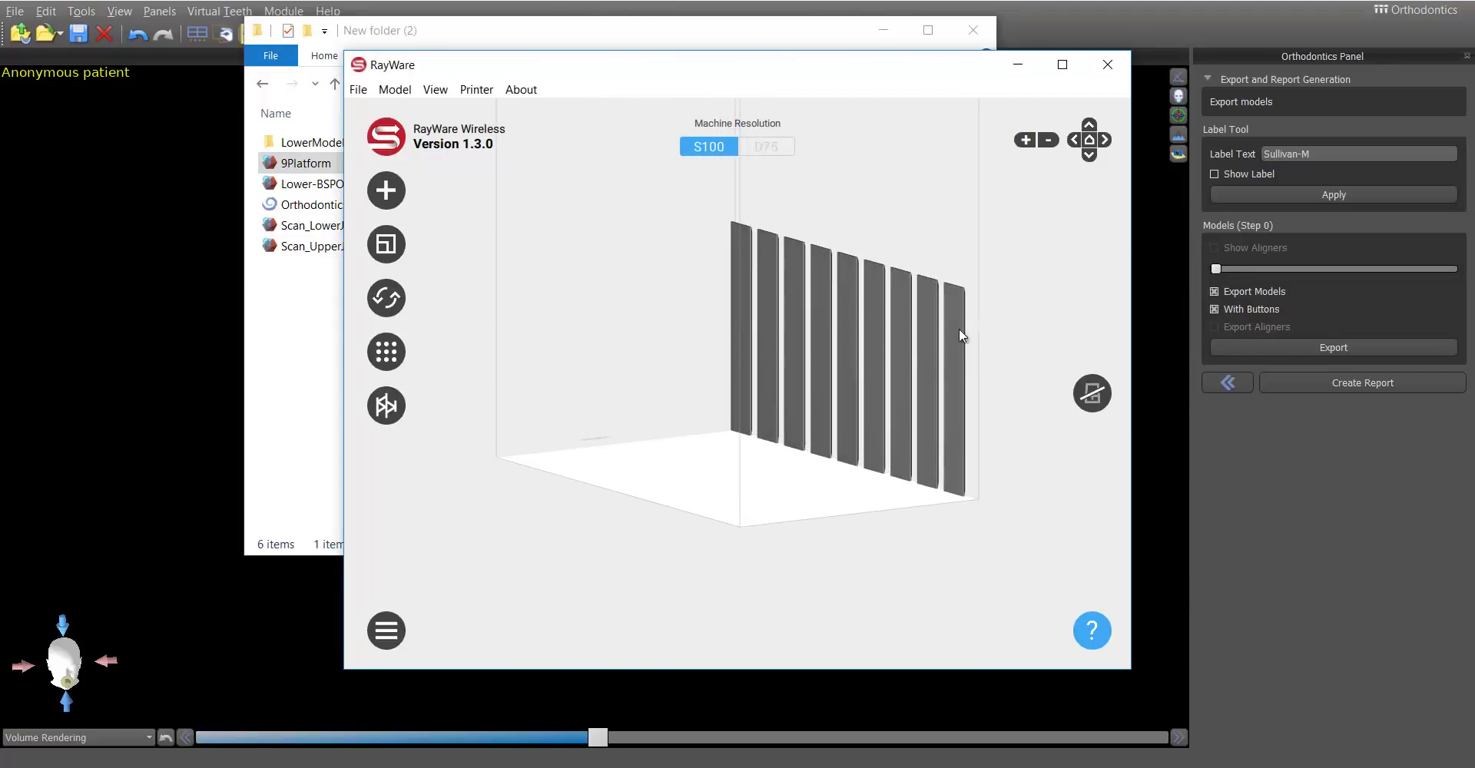
{"action": "left_click", "coordinate": [853, 330]}
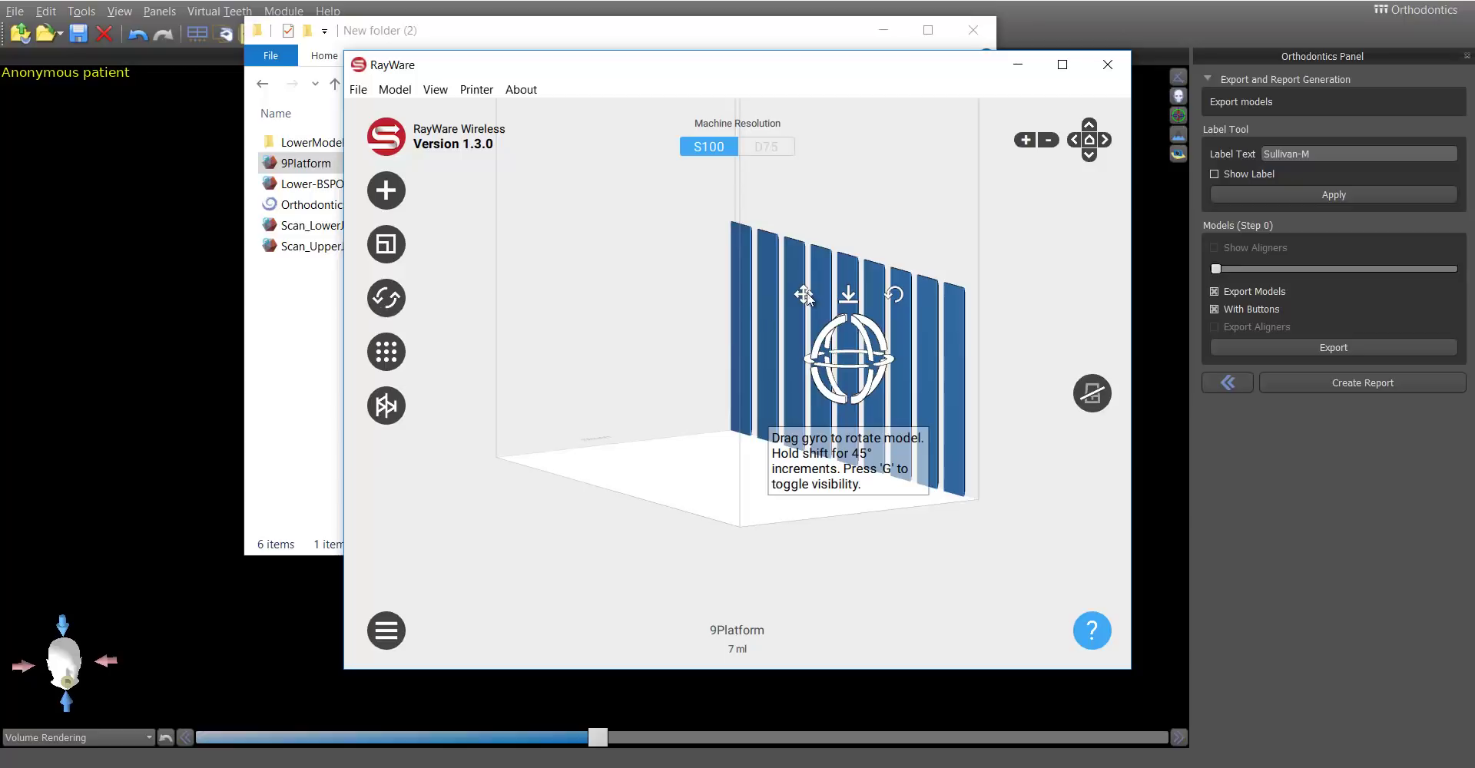
{"action": "left_click", "coordinate": [387, 307]}
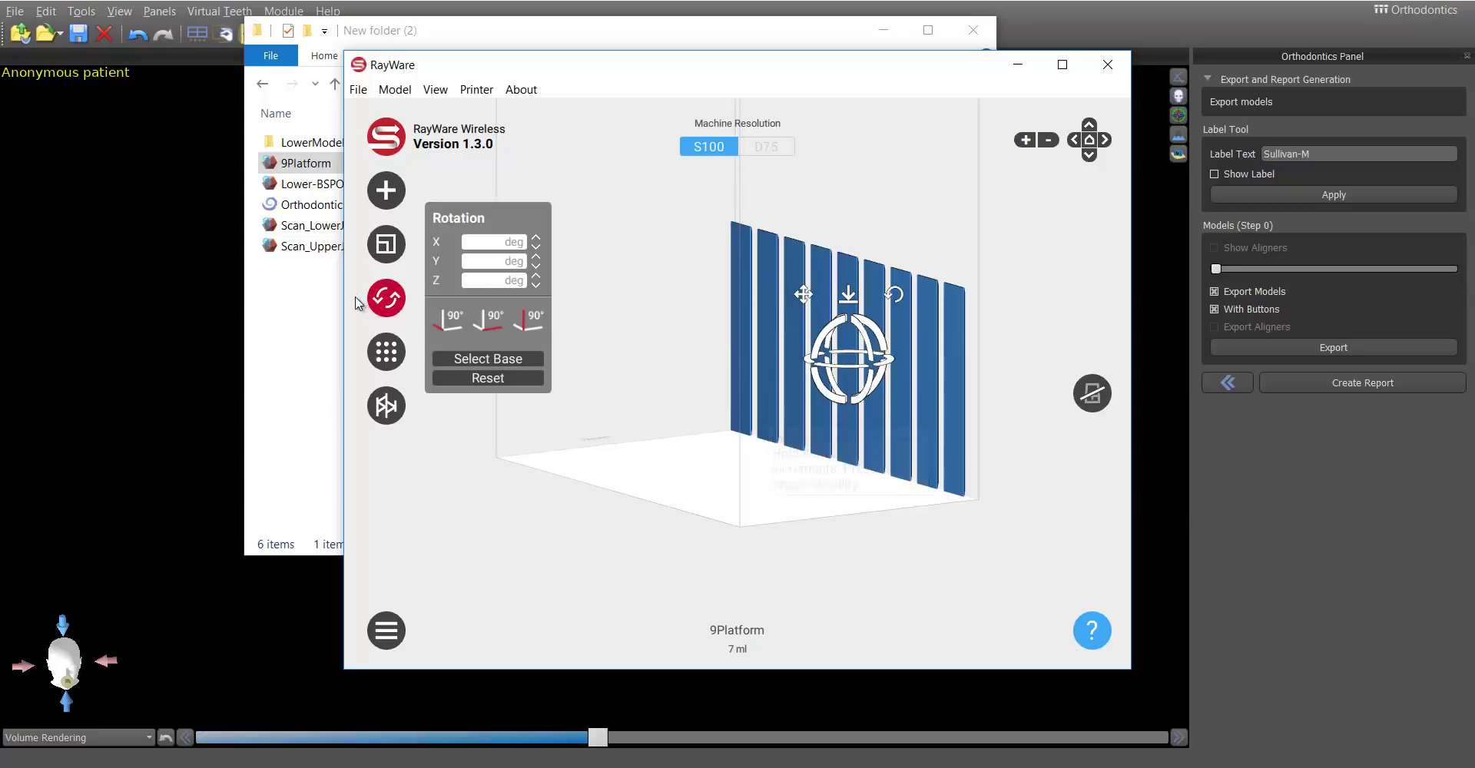
{"action": "left_click", "coordinate": [484, 323]}
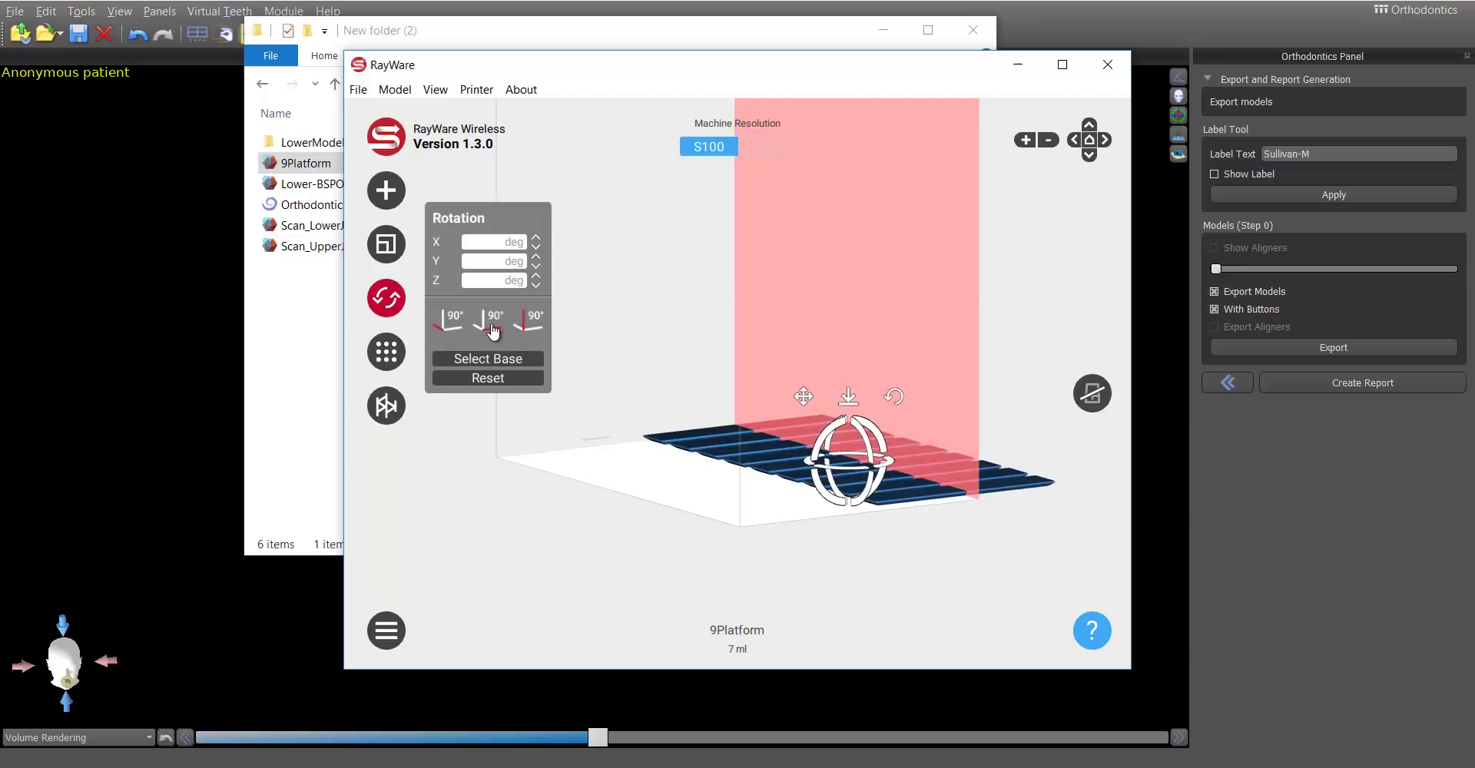
- View the 9Platform from directly above, then deselect and reselect it
{"action": "left_click_drag", "start_coordinate": [557, 329], "coordinate": [676, 400]}
{"action": "left_click_drag", "start_coordinate": [551, 505], "coordinate": [610, 468]}
{"action": "left_click_drag", "start_coordinate": [730, 295], "coordinate": [740, 284]}
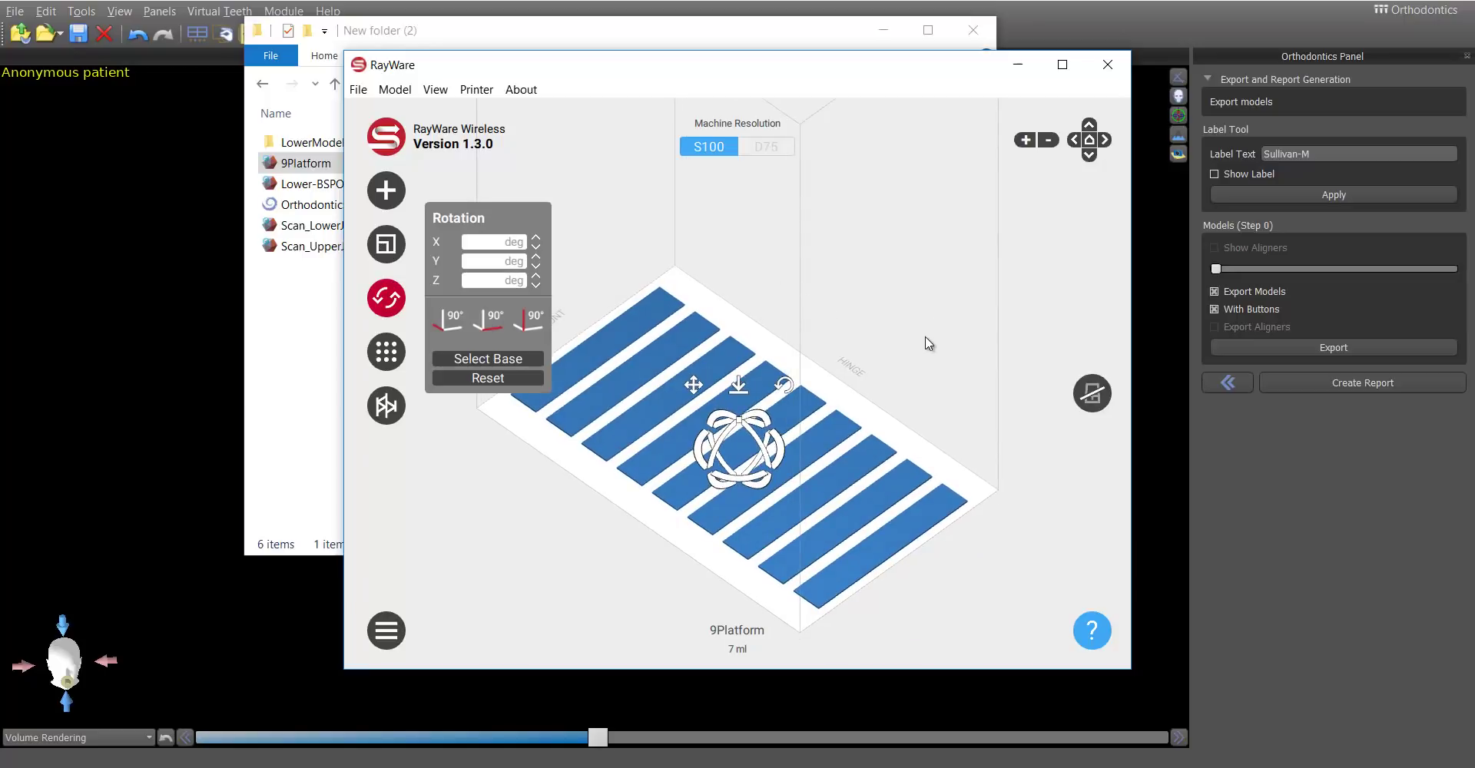
{"action": "left_click_drag", "start_coordinate": [927, 344], "coordinate": [927, 347]}
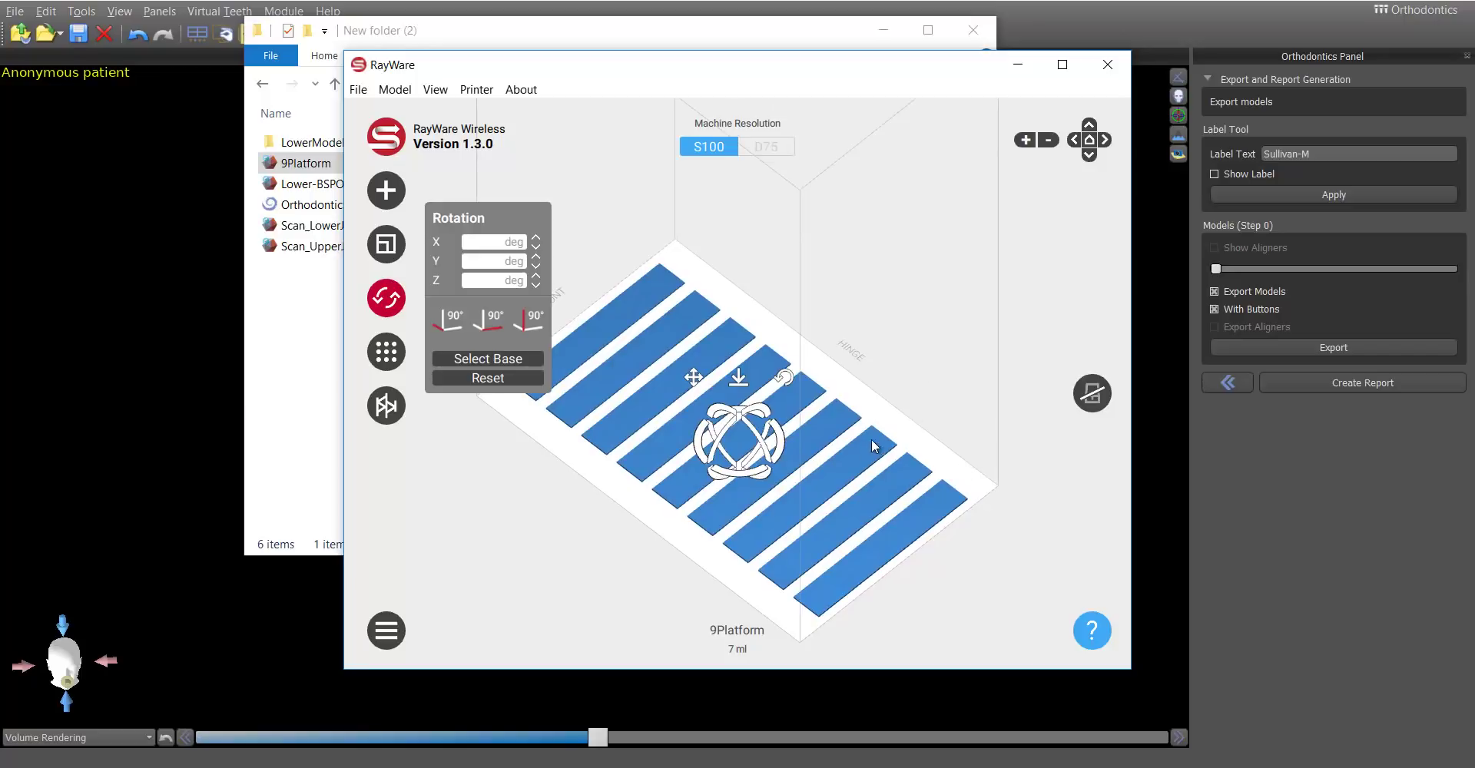
{"action": "left_click_drag", "start_coordinate": [871, 439], "coordinate": [824, 434]}
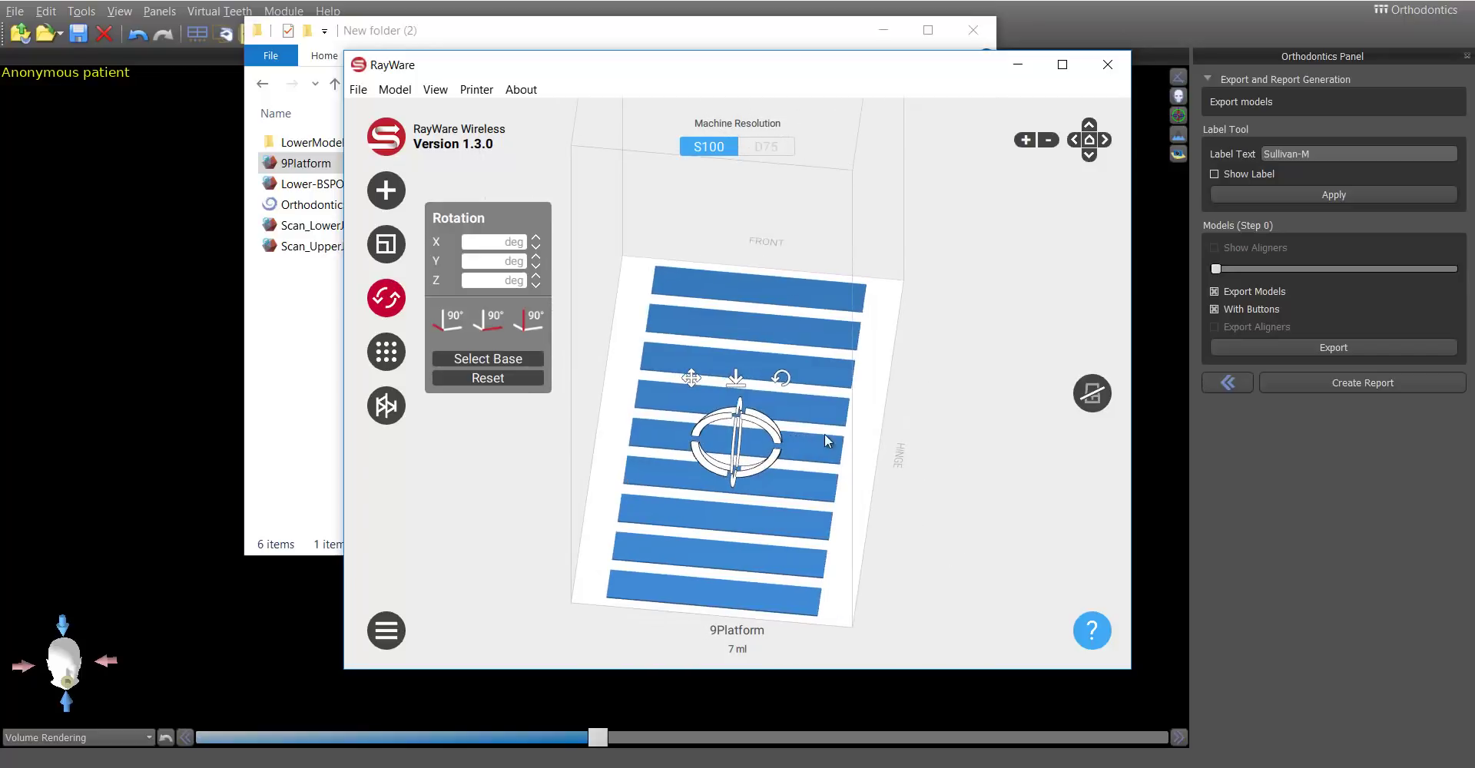
{"action": "left_click", "coordinate": [443, 546]}
{"action": "left_click_drag", "start_coordinate": [635, 470], "coordinate": [656, 513]}
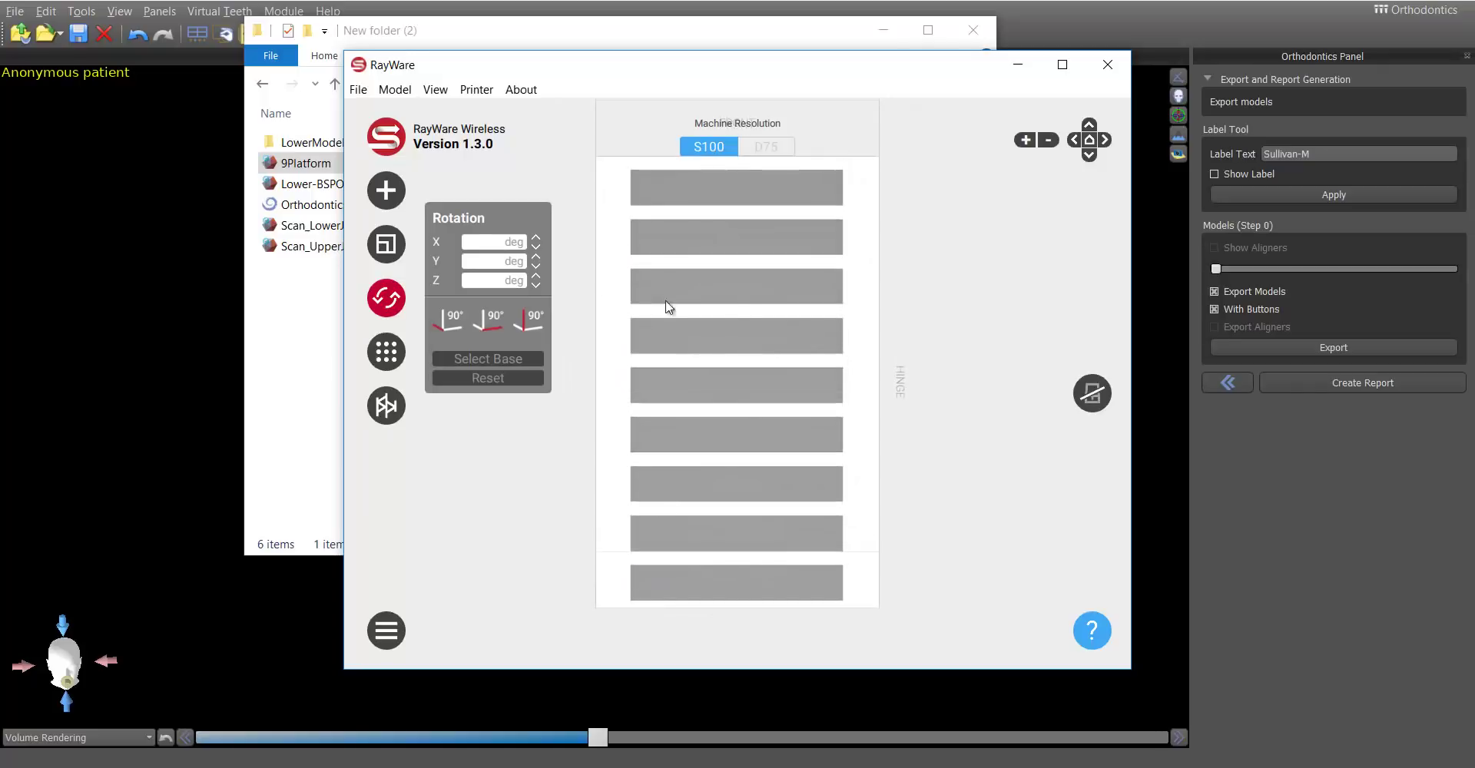
{"action": "left_click", "coordinate": [712, 401]}
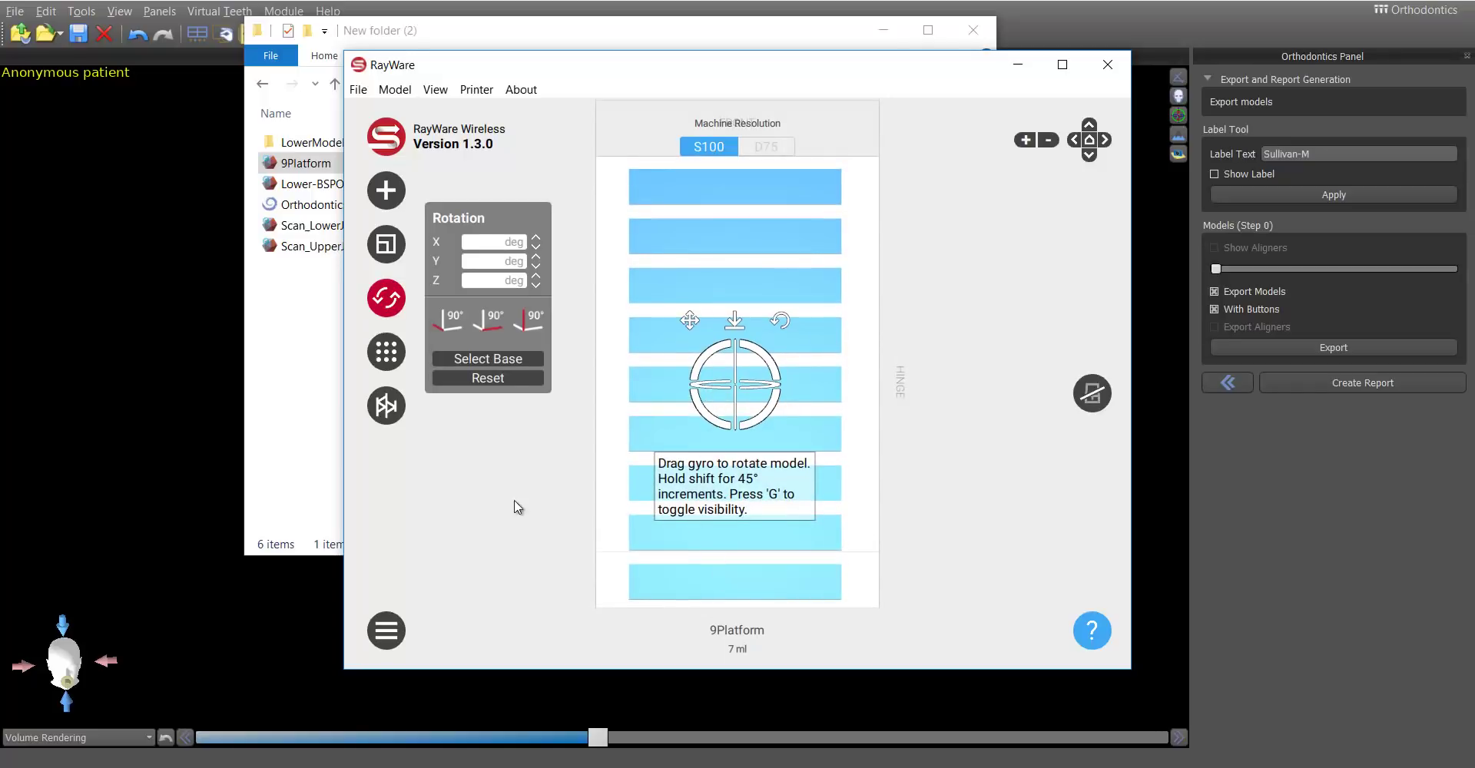
- Import mandible files 0–8 from LowerModels into RayWare and maximize the RayWare window
{"action": "left_click", "coordinate": [523, 529]}
{"action": "left_click", "coordinate": [238, 346]}
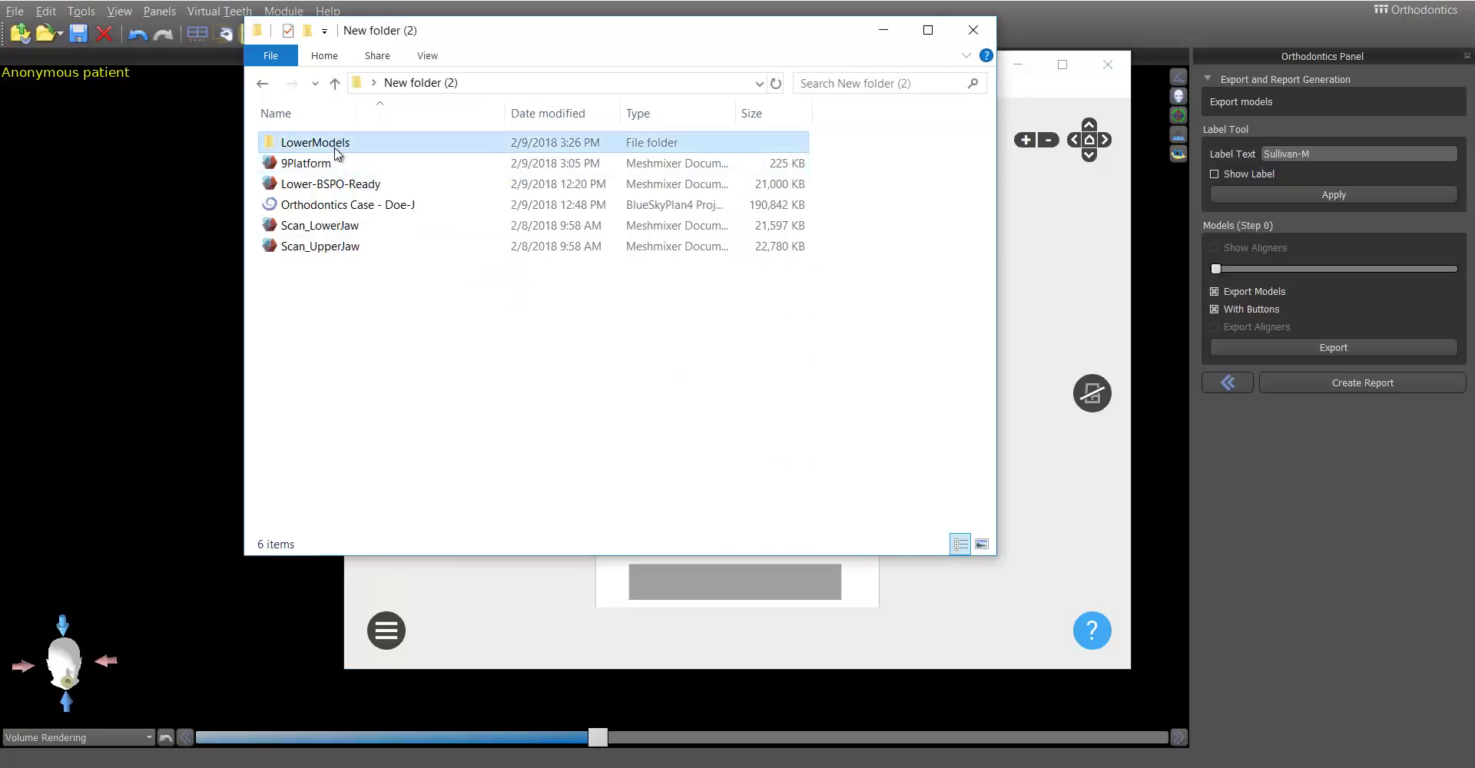
{"action": "double_click", "coordinate": [322, 143]}
{"action": "left_click", "coordinate": [346, 148]}
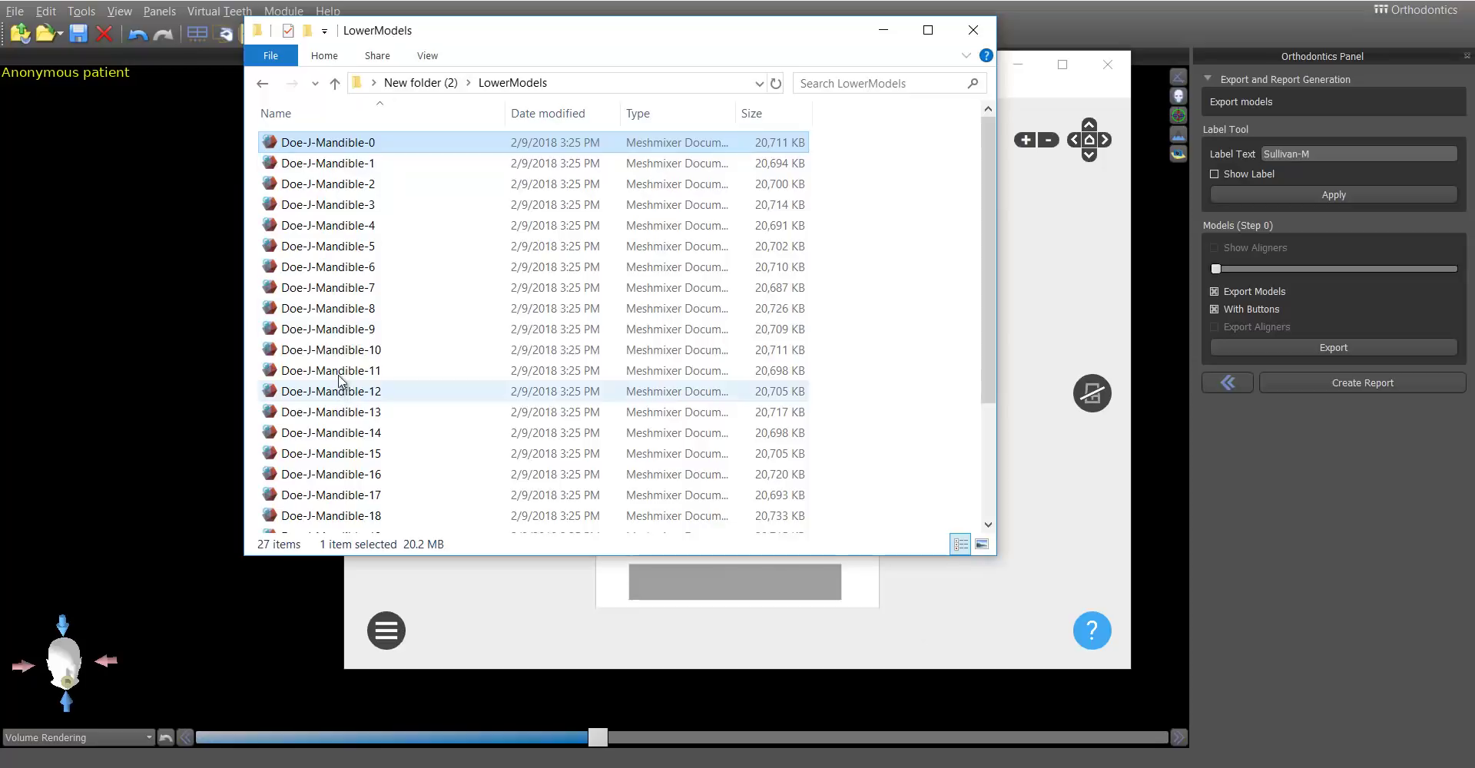
{"action": "left_click", "coordinate": [338, 313], "text": "shift"}
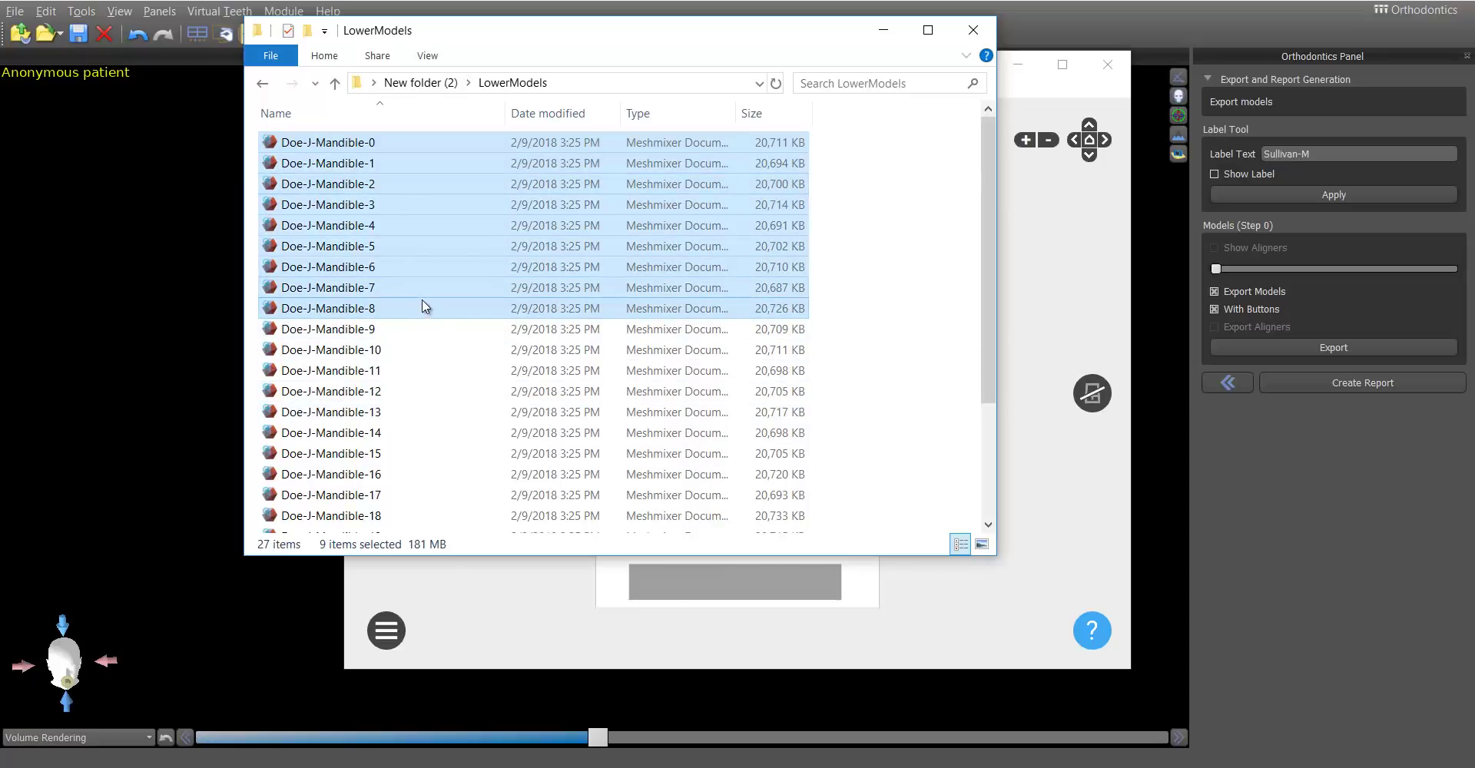
{"action": "left_click_drag", "start_coordinate": [427, 266], "coordinate": [555, 570]}
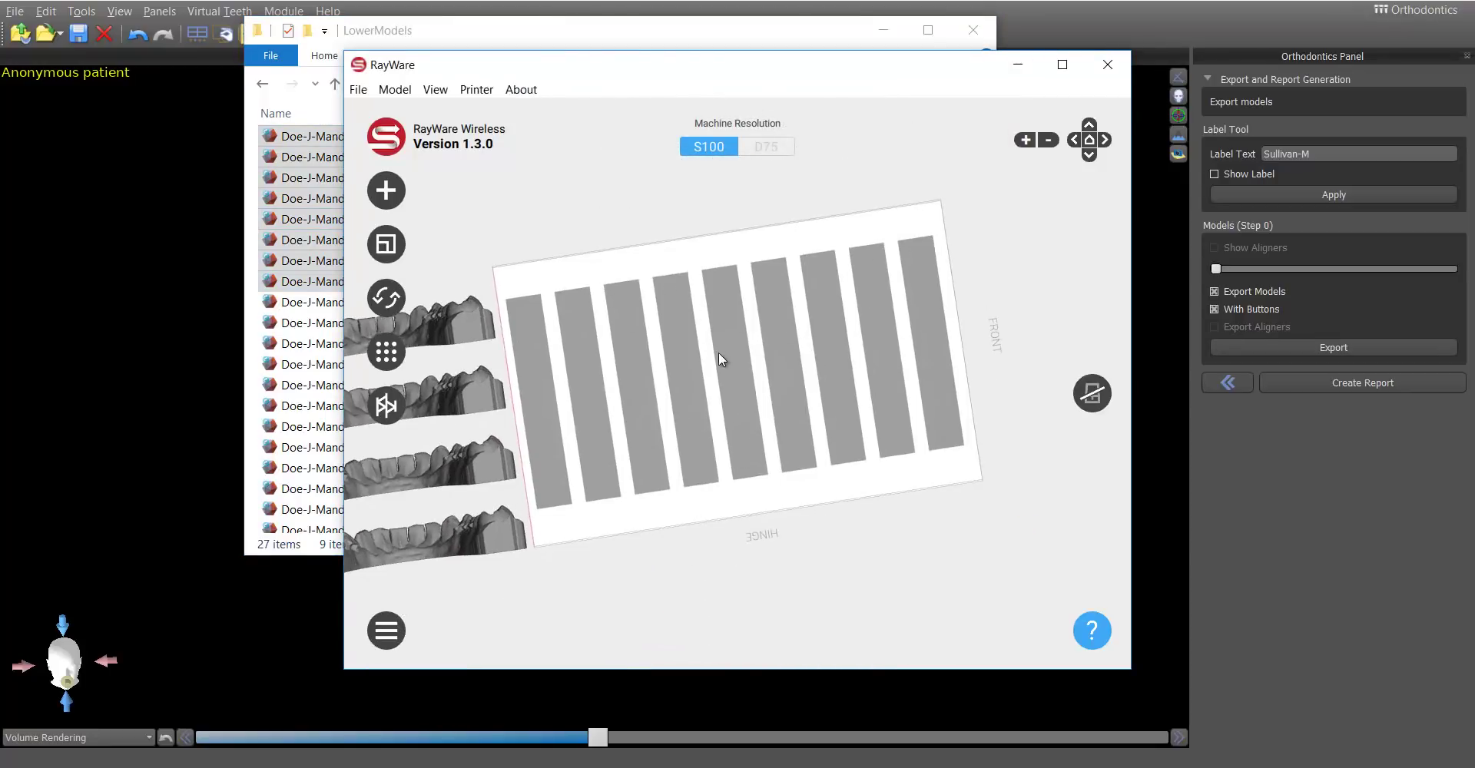
{"action": "left_click", "coordinate": [1063, 65]}
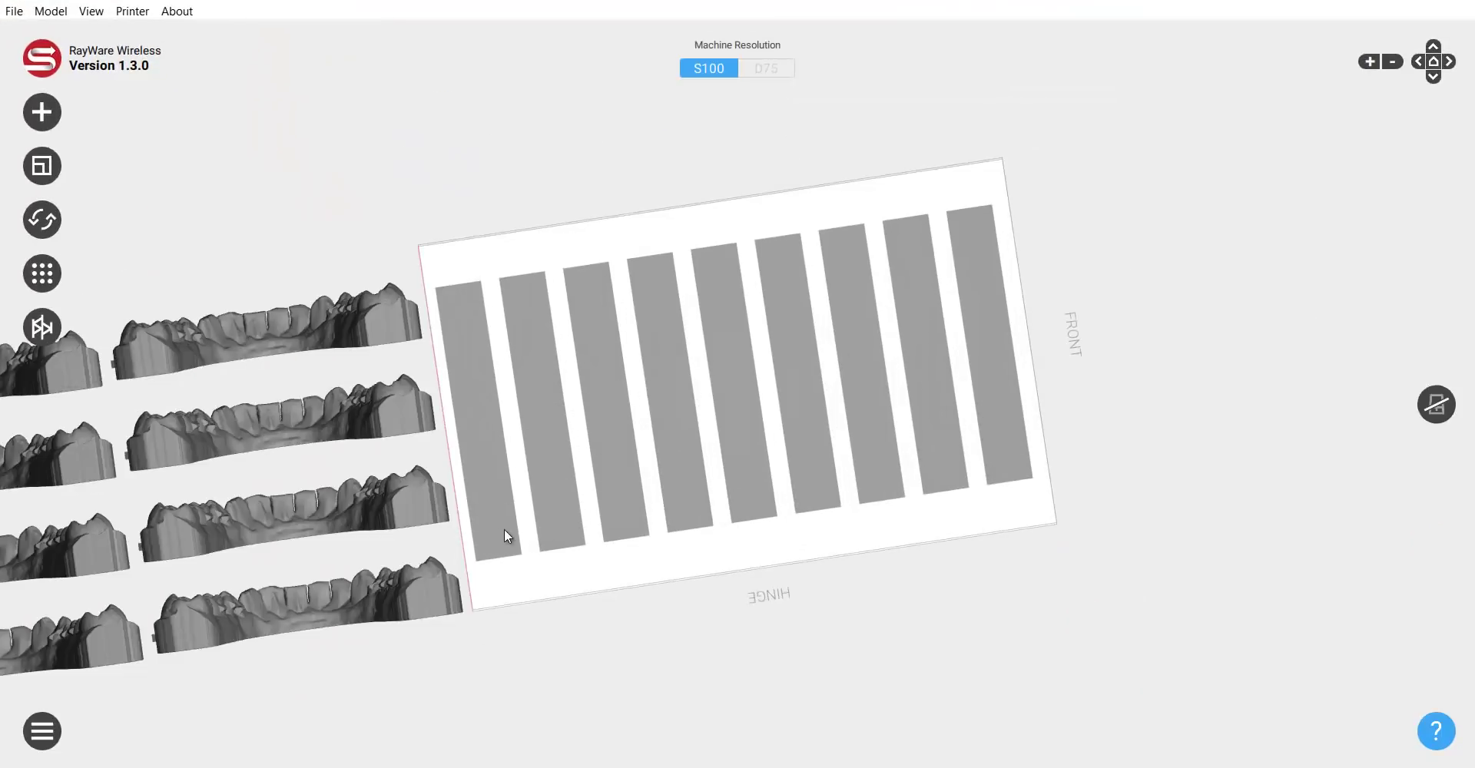
- Rotate the top-right mandible 90° so its teeth face forward
{"action": "mouse_move", "coordinate": [580, 510]}
{"action": "left_mouse_down"}
{"action": "mouse_move", "coordinate": [662, 497]}
{"action": "mouse_move", "coordinate": [533, 508]}
{"action": "mouse_move", "coordinate": [691, 500]}
{"action": "mouse_move", "coordinate": [787, 562]}
{"action": "mouse_move", "coordinate": [597, 520]}
{"action": "mouse_move", "coordinate": [578, 490]}
{"action": "left_mouse_up"}
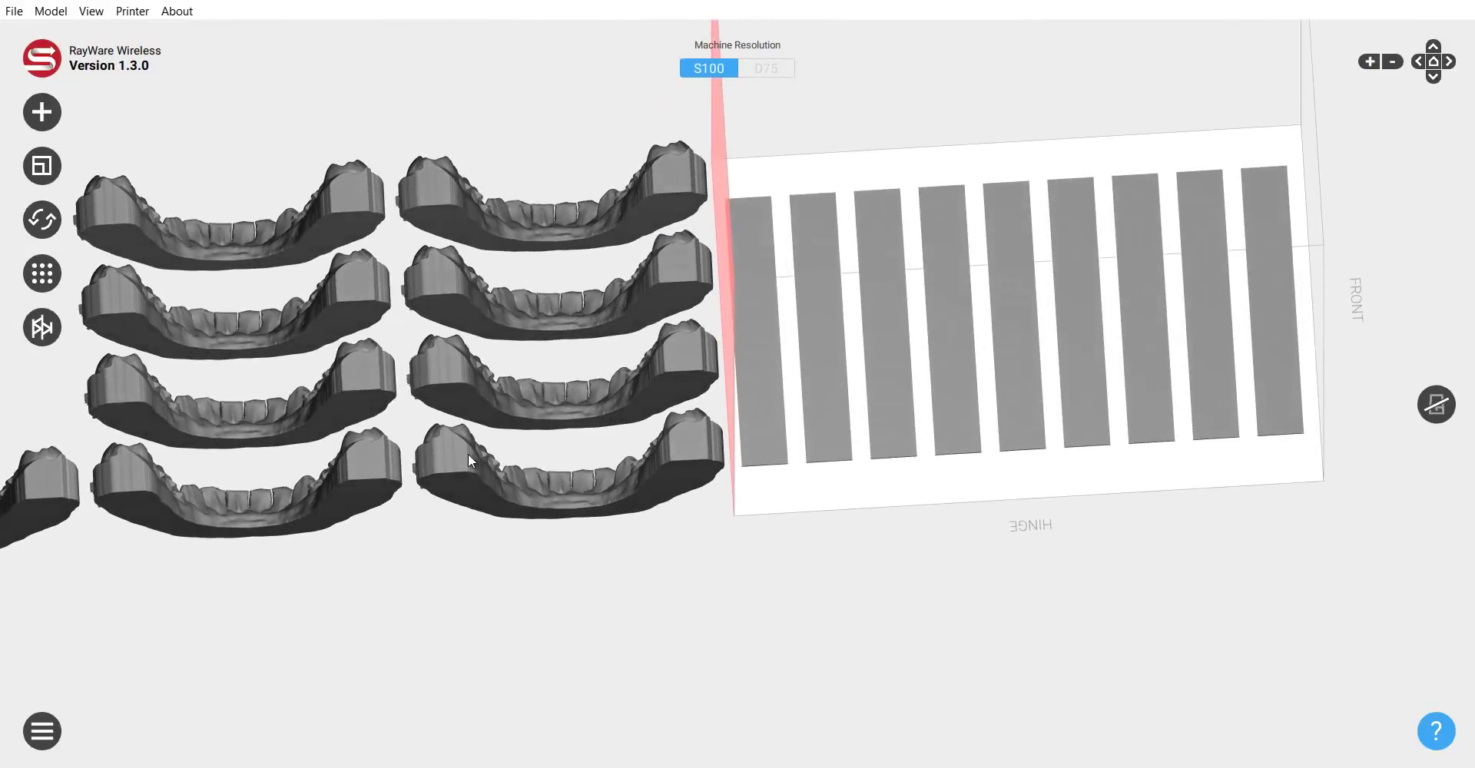
{"action": "left_click", "coordinate": [517, 200]}
{"action": "left_click", "coordinate": [45, 221]}
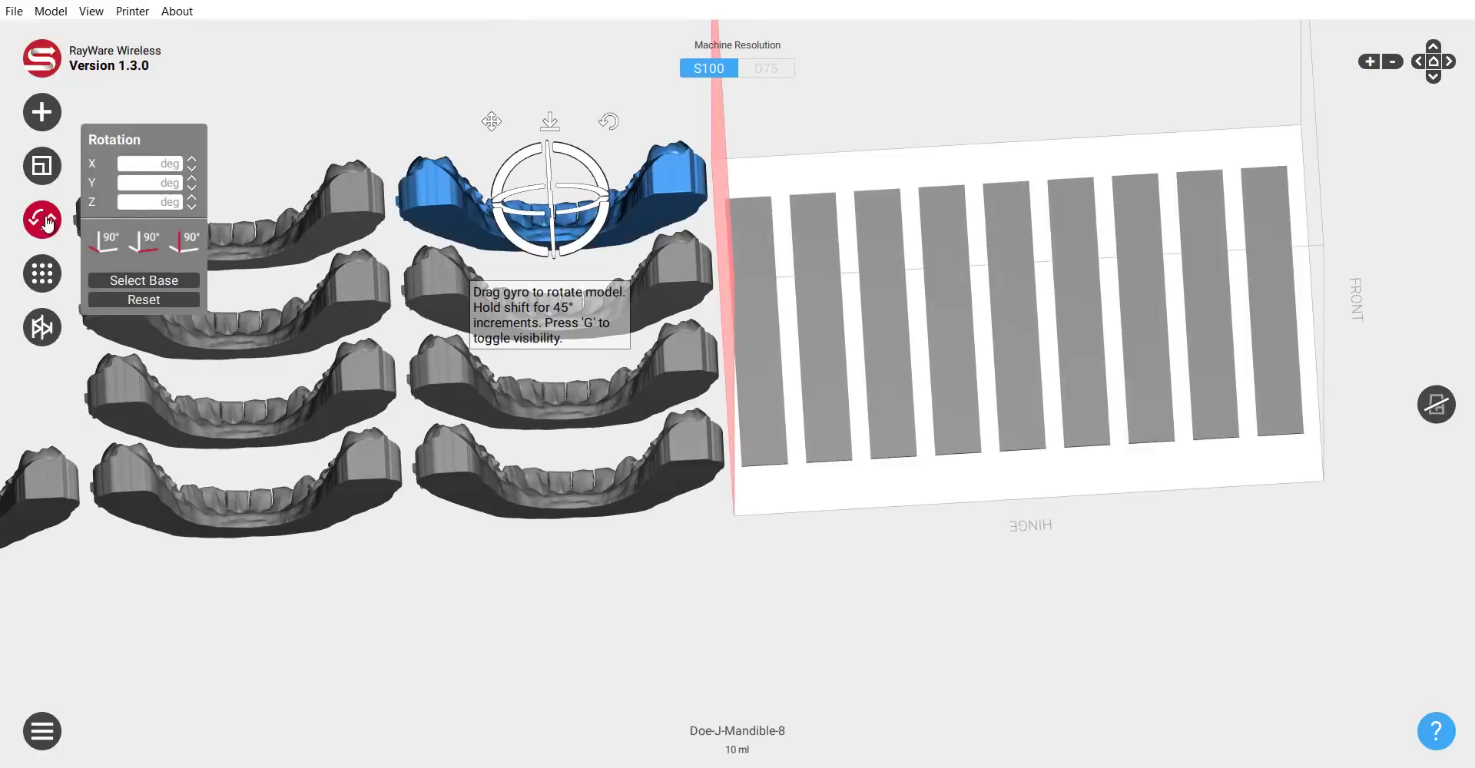
{"action": "left_click", "coordinate": [143, 242]}
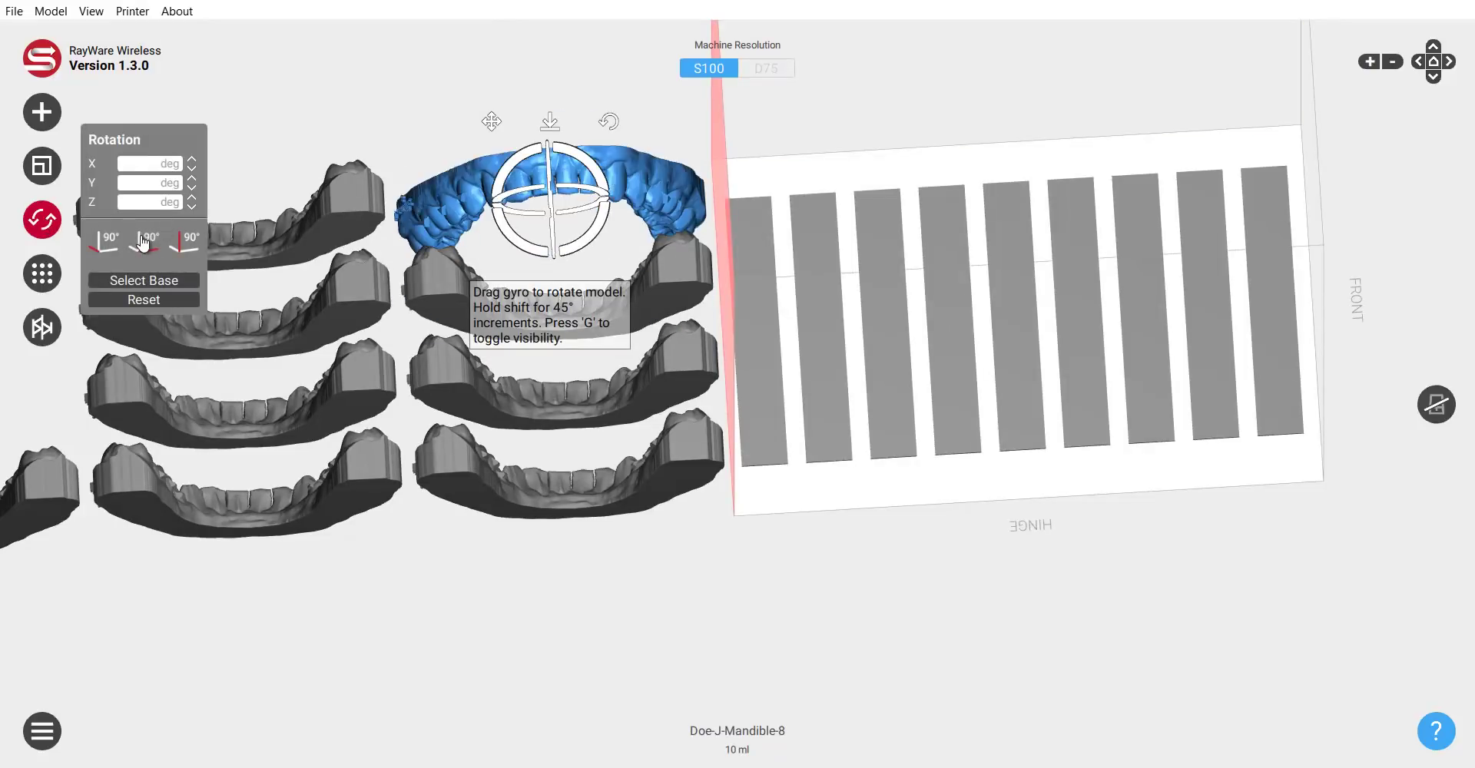
- Stand mandibles 7 and 6 on their right-end faces, moving 6 toward the plate
{"action": "left_click", "coordinate": [440, 259]}
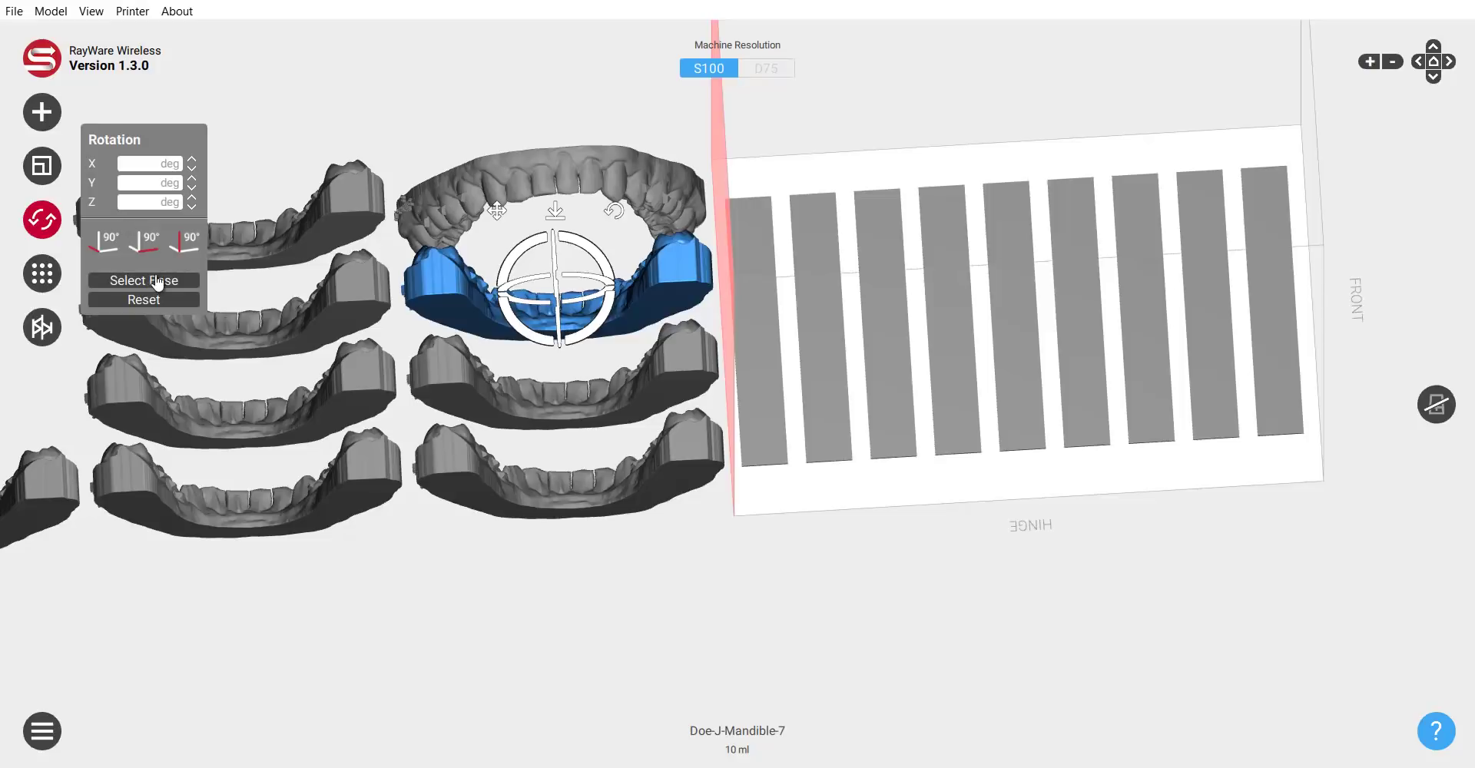
{"action": "left_click", "coordinate": [554, 210]}
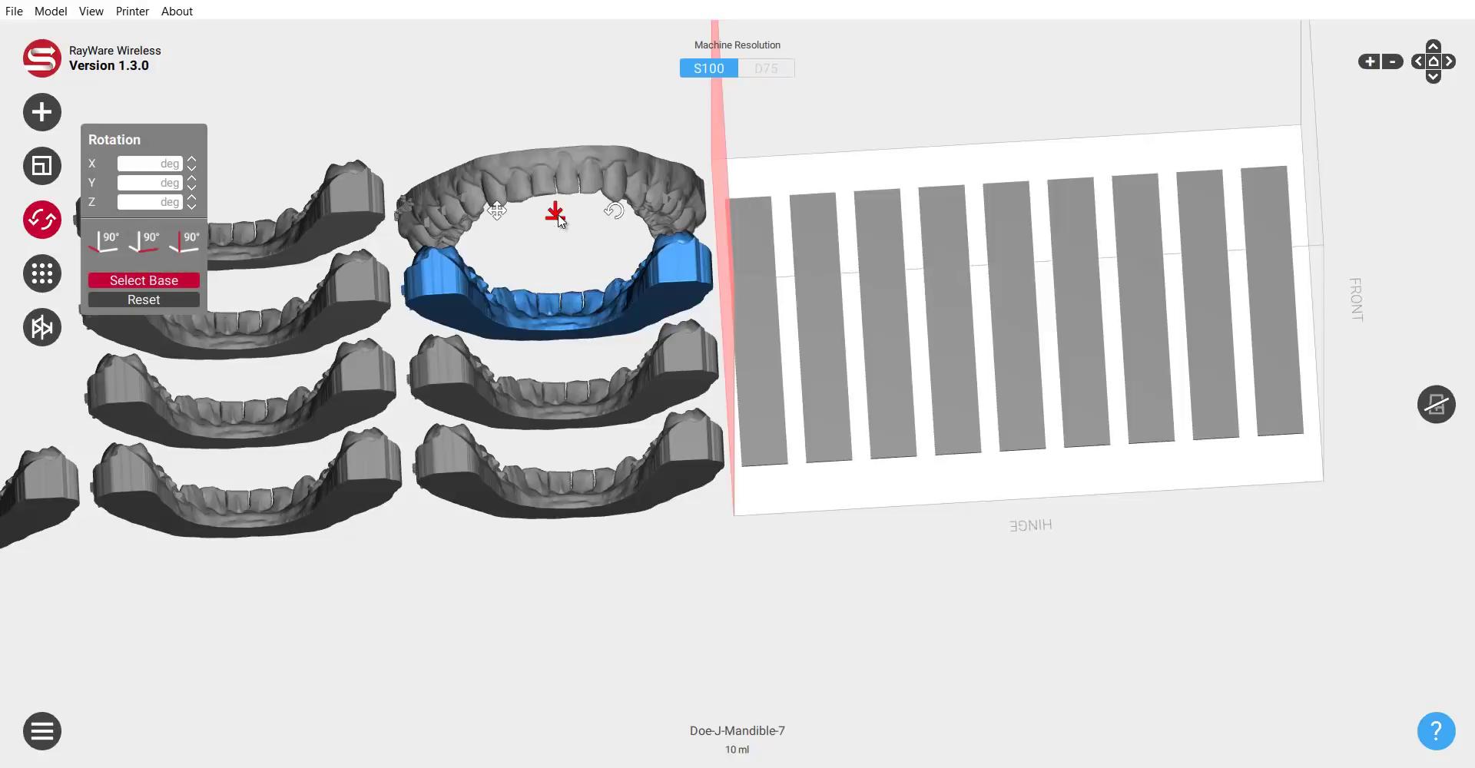
{"action": "left_click", "coordinate": [686, 253]}
{"action": "left_click", "coordinate": [638, 334]}
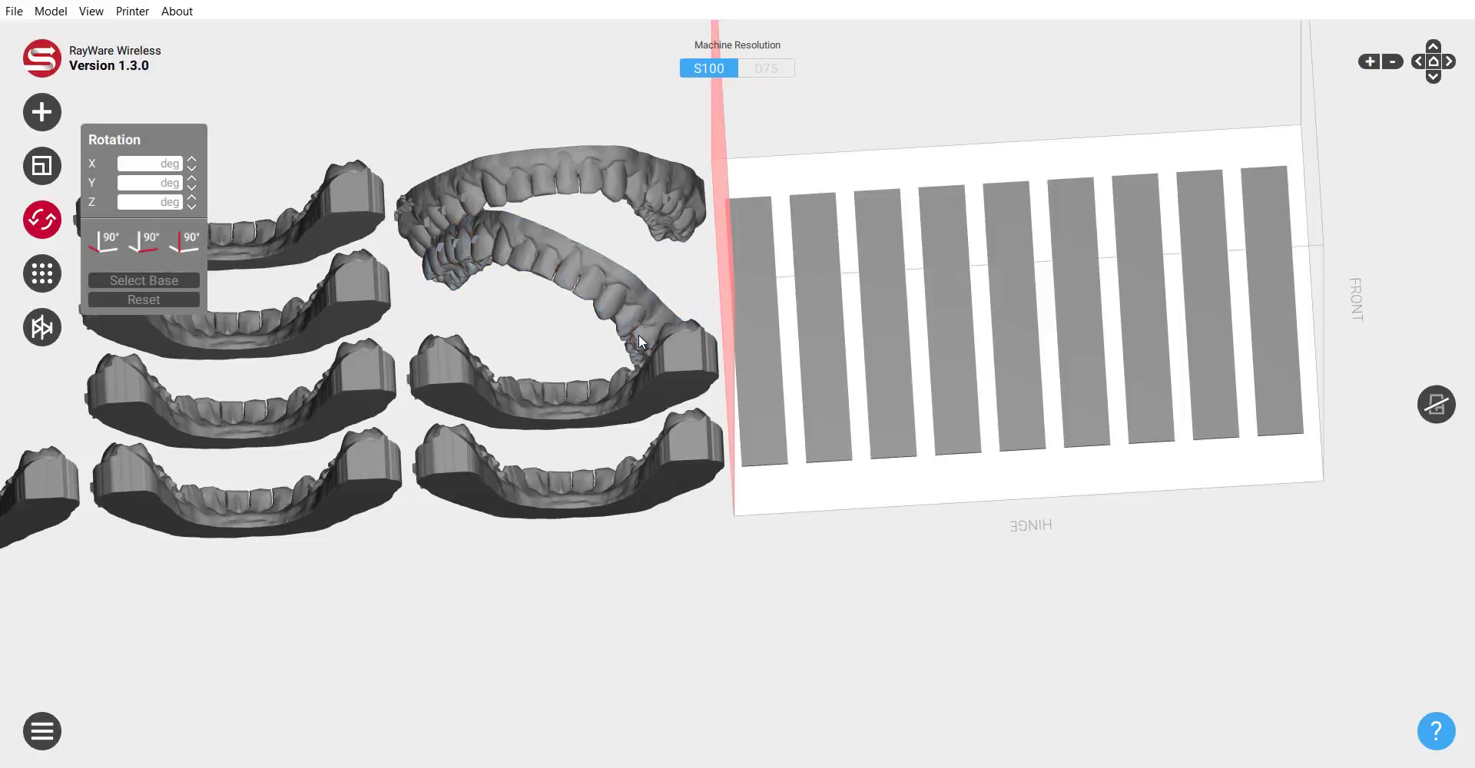
{"action": "left_click", "coordinate": [667, 384]}
{"action": "left_click_drag", "start_coordinate": [667, 384], "coordinate": [817, 375]}
{"action": "left_click", "coordinate": [726, 289]}
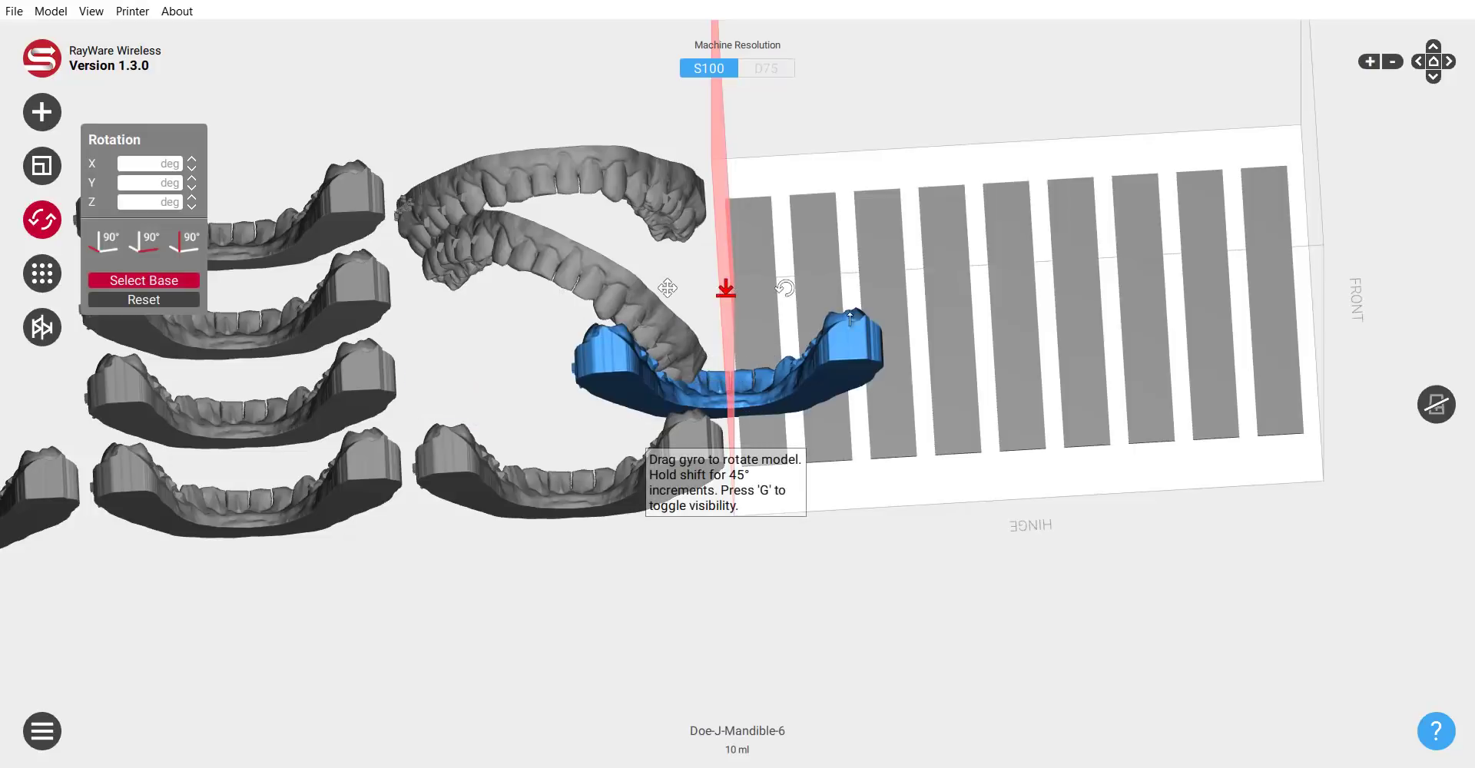
{"action": "left_click", "coordinate": [859, 331]}
- Stand mandible 5 on its right-end face and settle its tilt upright
{"action": "left_click", "coordinate": [686, 426]}
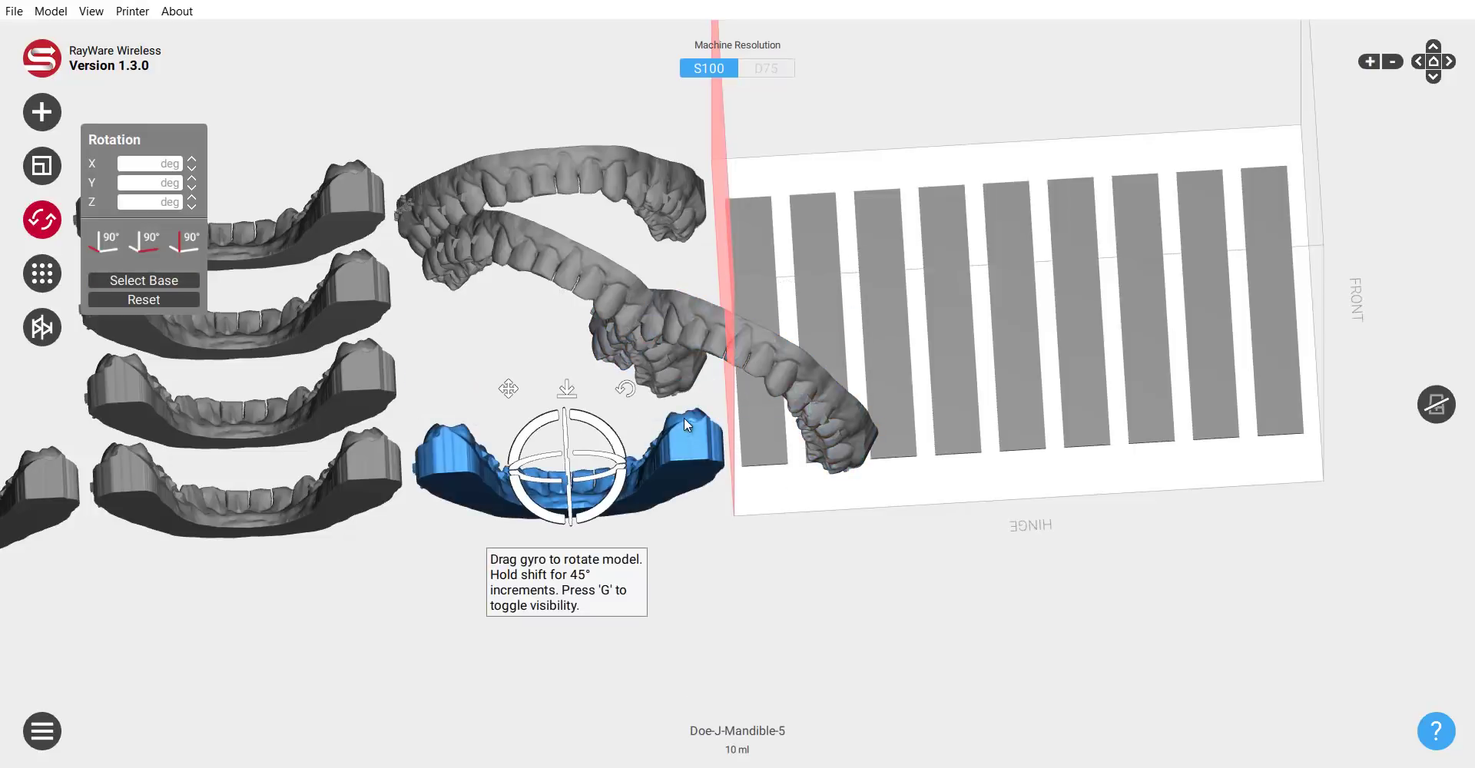
{"action": "left_click", "coordinate": [567, 392]}
{"action": "left_click", "coordinate": [685, 441]}
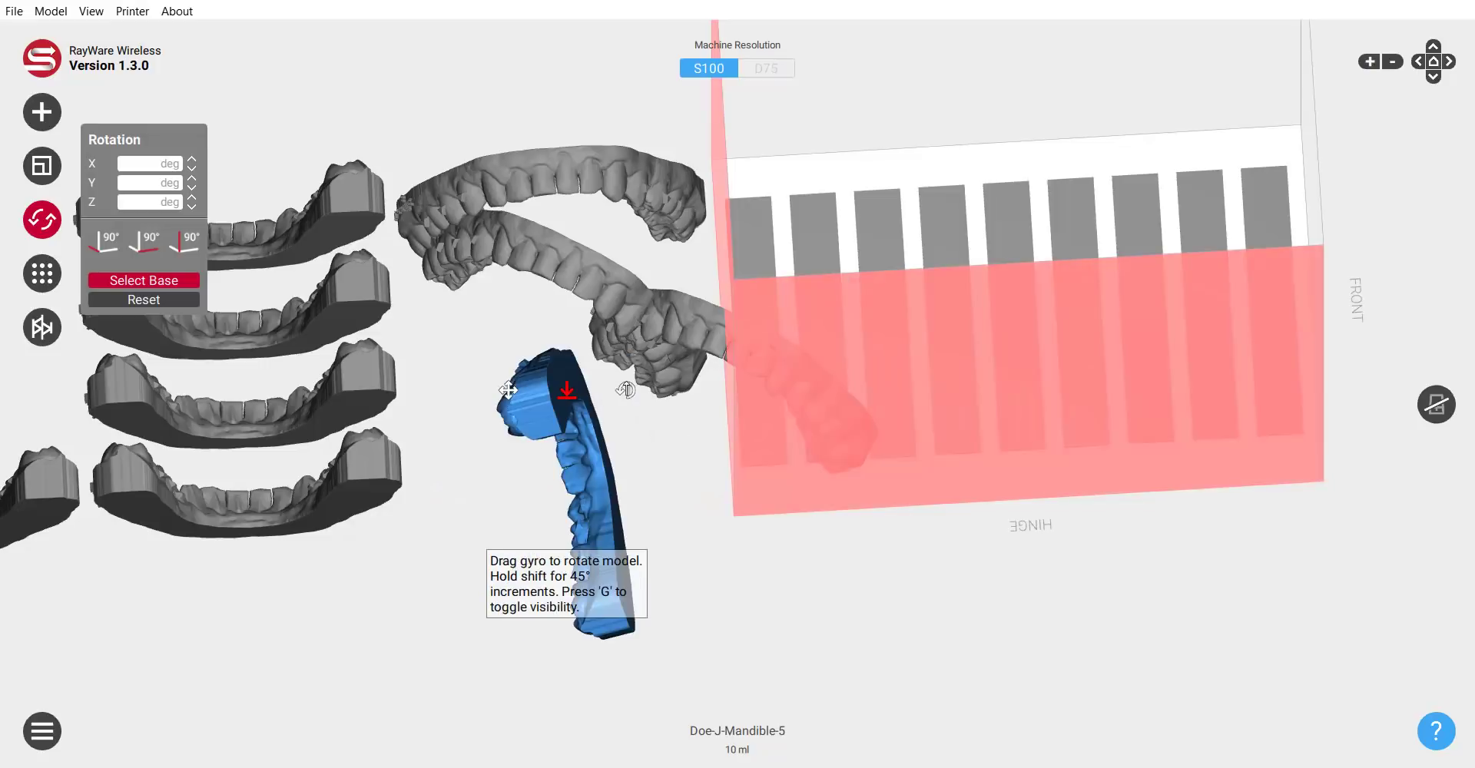
{"action": "left_click_drag", "start_coordinate": [546, 421], "coordinate": [576, 444], "text": "shift"}
{"action": "left_click_drag", "start_coordinate": [714, 497], "coordinate": [632, 397], "text": "shift"}
{"action": "left_click_drag", "start_coordinate": [698, 438], "coordinate": [698, 444], "text": "shift"}
- Reorient mandible 8 onto a base face and rotate the upper-left mandible 90°
{"action": "left_click", "coordinate": [647, 170]}
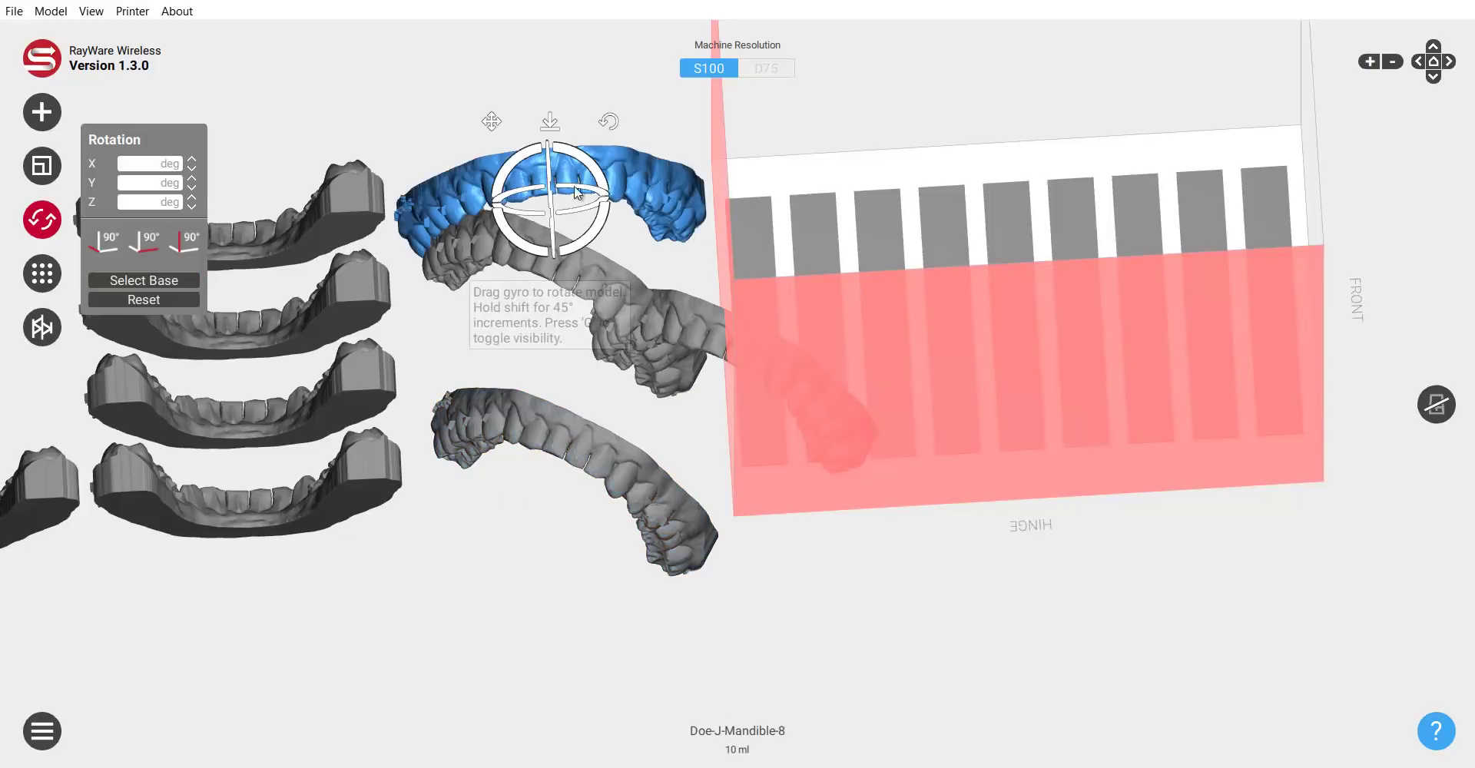
{"action": "left_click", "coordinate": [550, 122]}
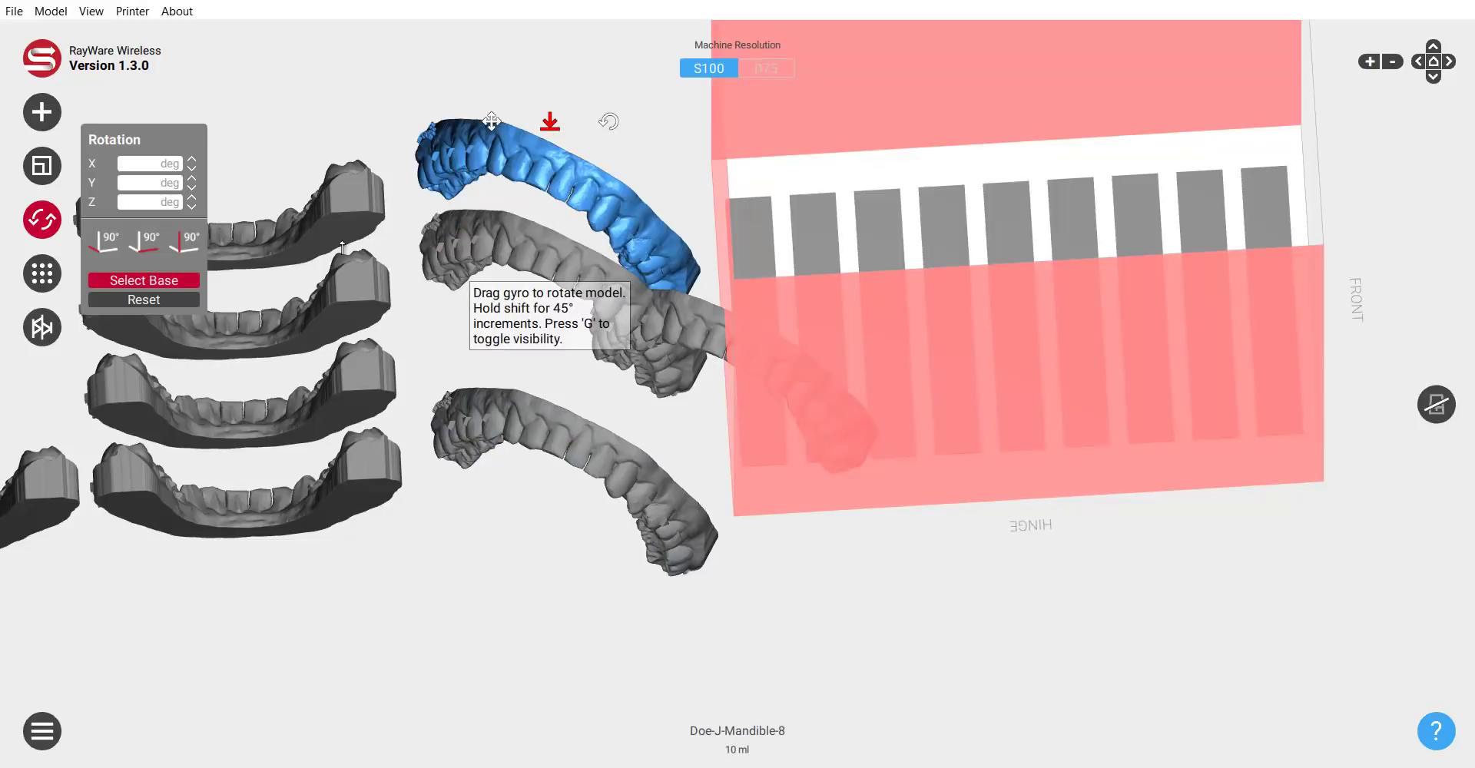
{"action": "left_click", "coordinate": [325, 206]}
{"action": "left_click", "coordinate": [320, 217]}
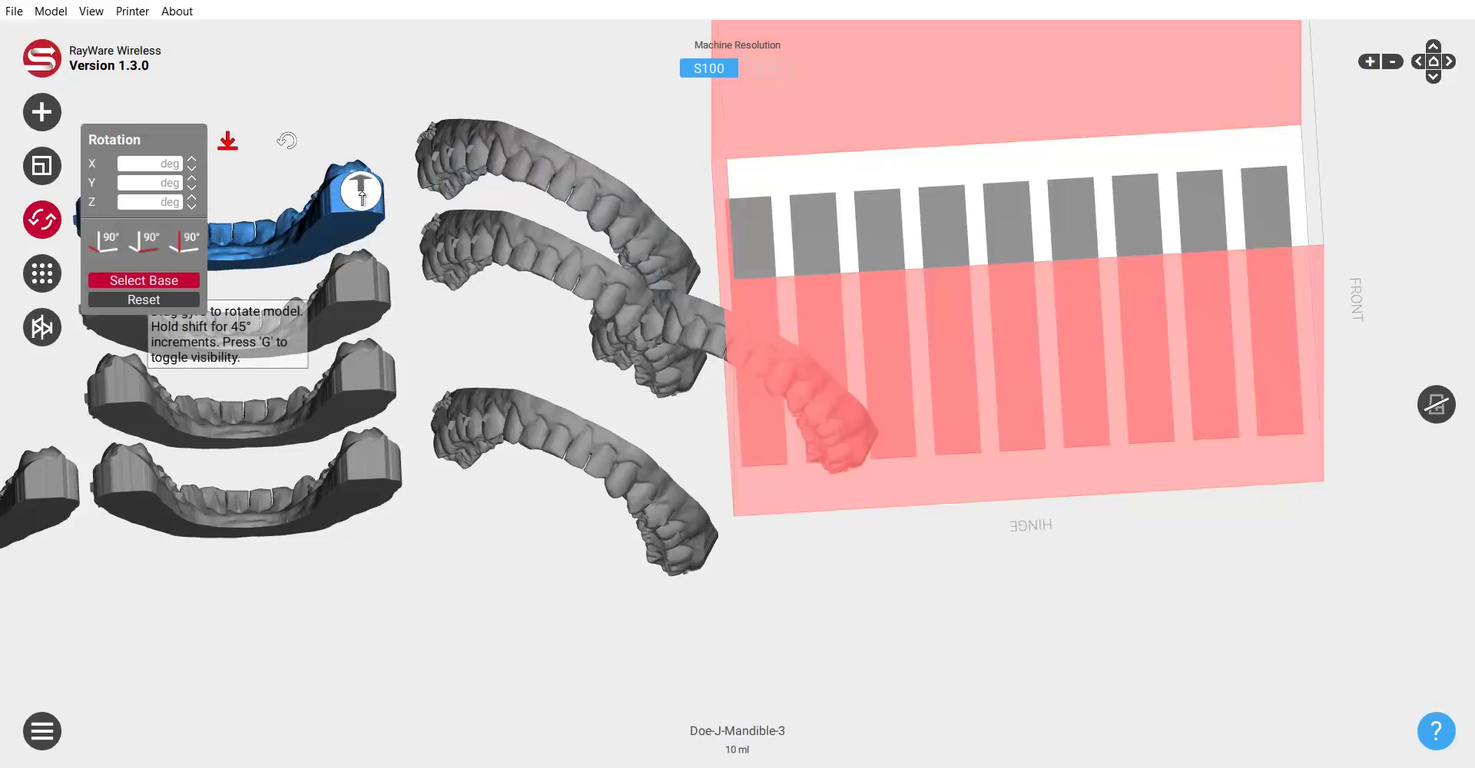
{"action": "left_click", "coordinate": [129, 233]}
{"action": "left_click", "coordinate": [50, 228]}
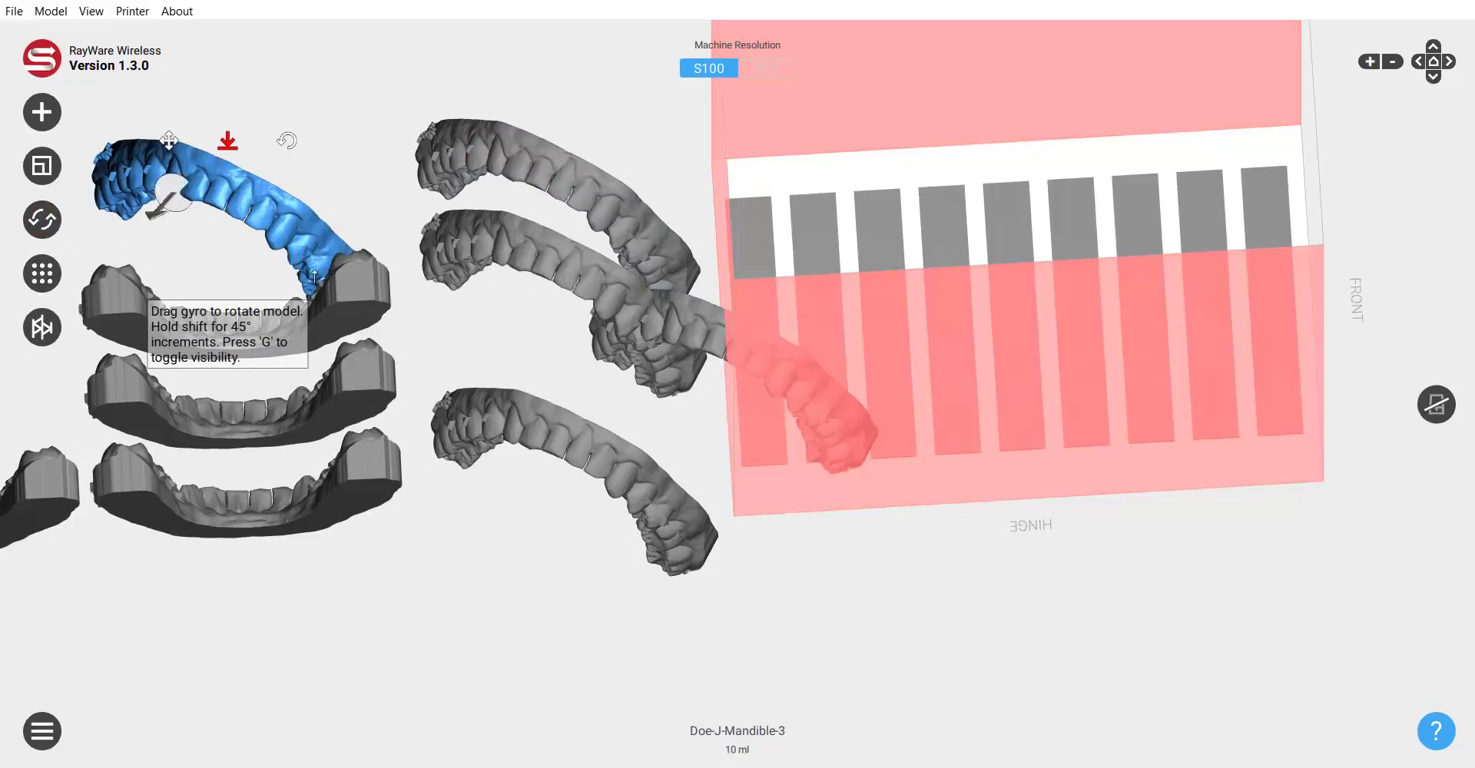
- Stand mandibles 2, 1 and 0 upright on new base faces
{"action": "left_click", "coordinate": [357, 288]}
{"action": "left_click", "coordinate": [234, 229]}
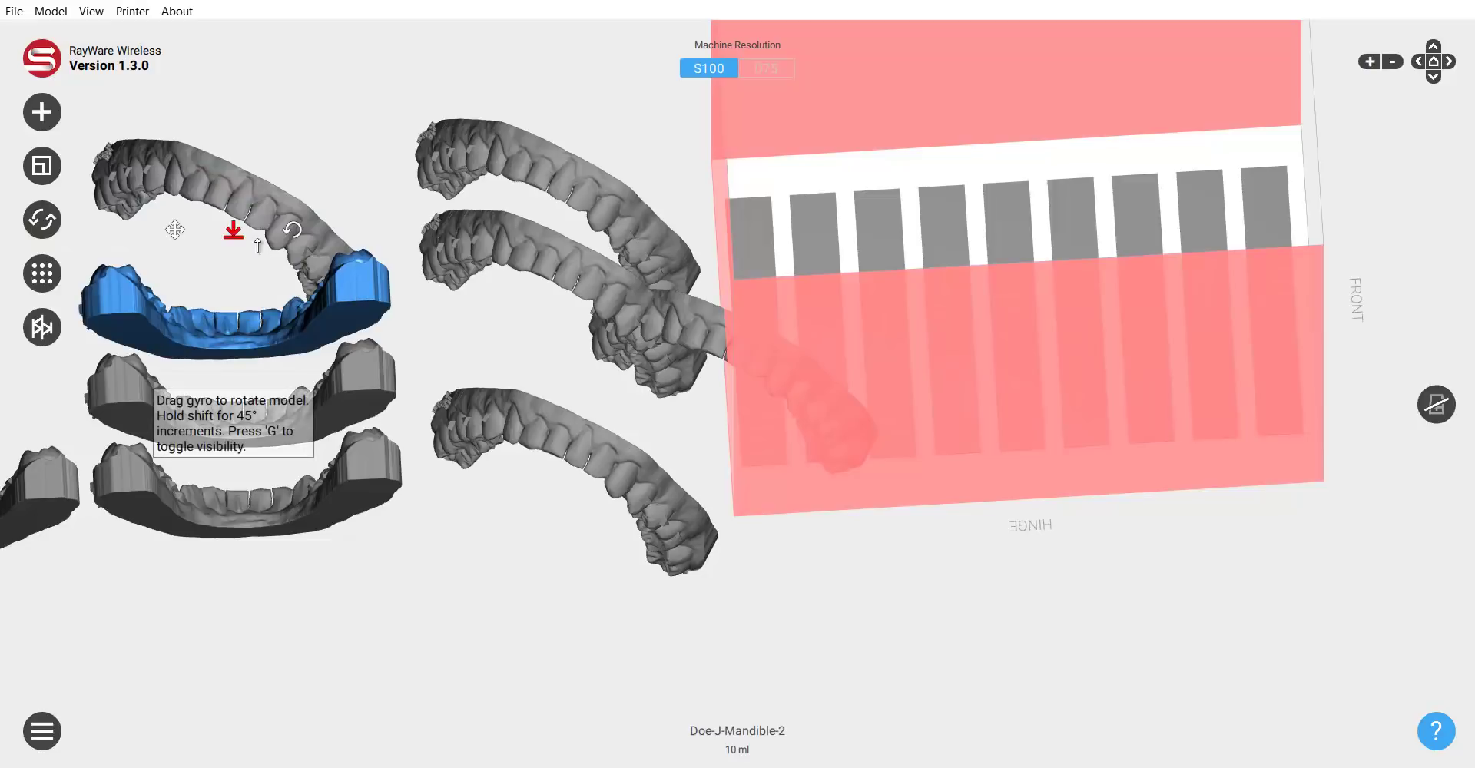
{"action": "left_click", "coordinate": [365, 287]}
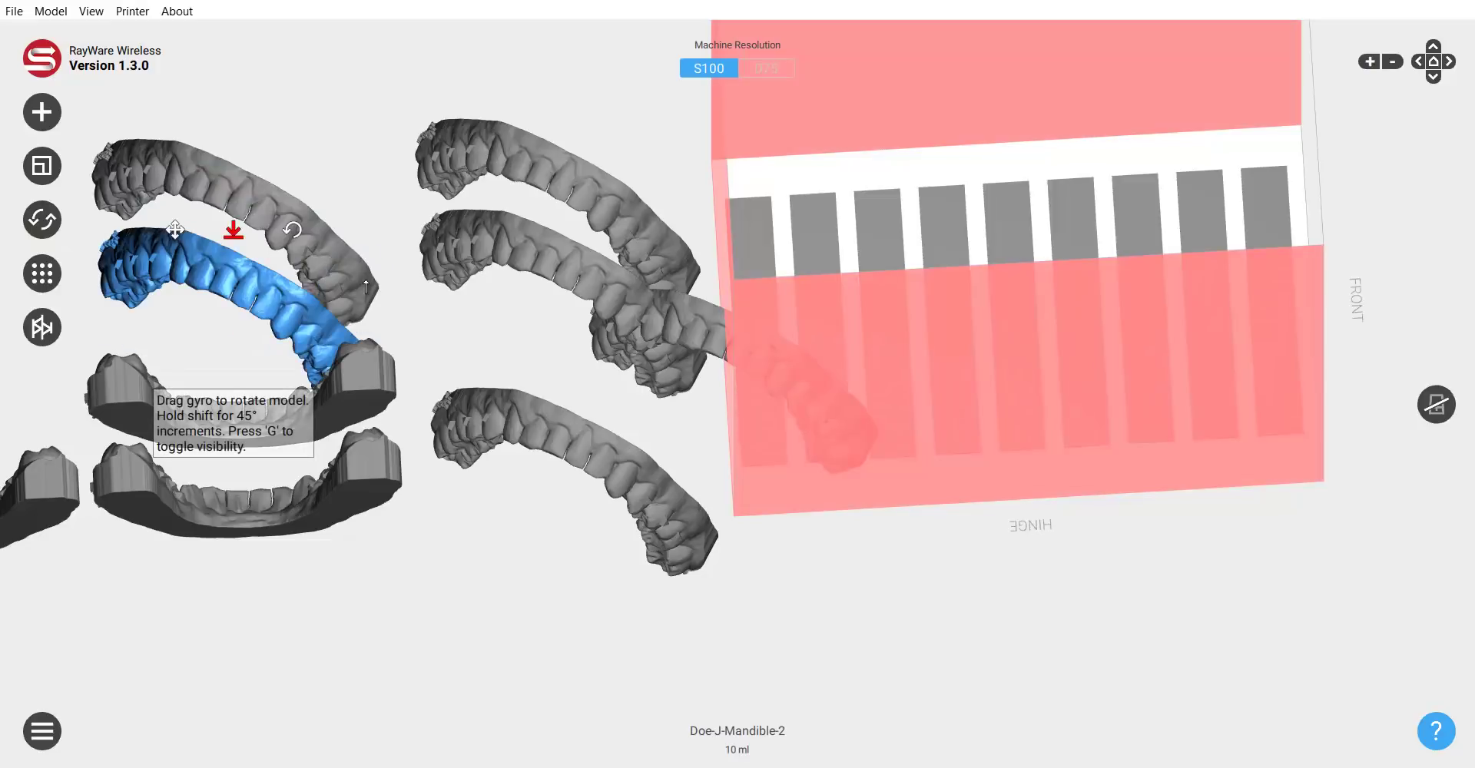
{"action": "left_click", "coordinate": [378, 367]}
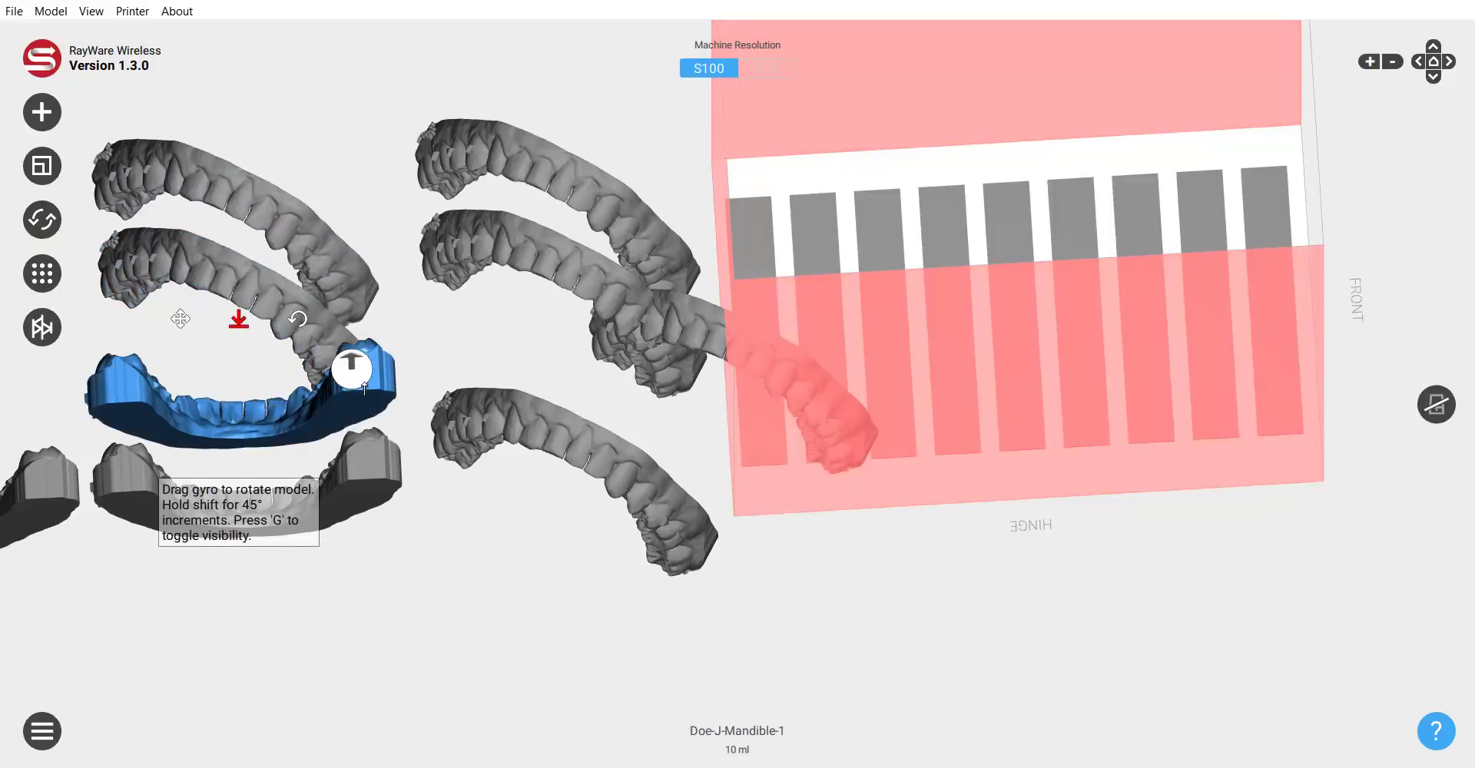
{"action": "left_click", "coordinate": [369, 392]}
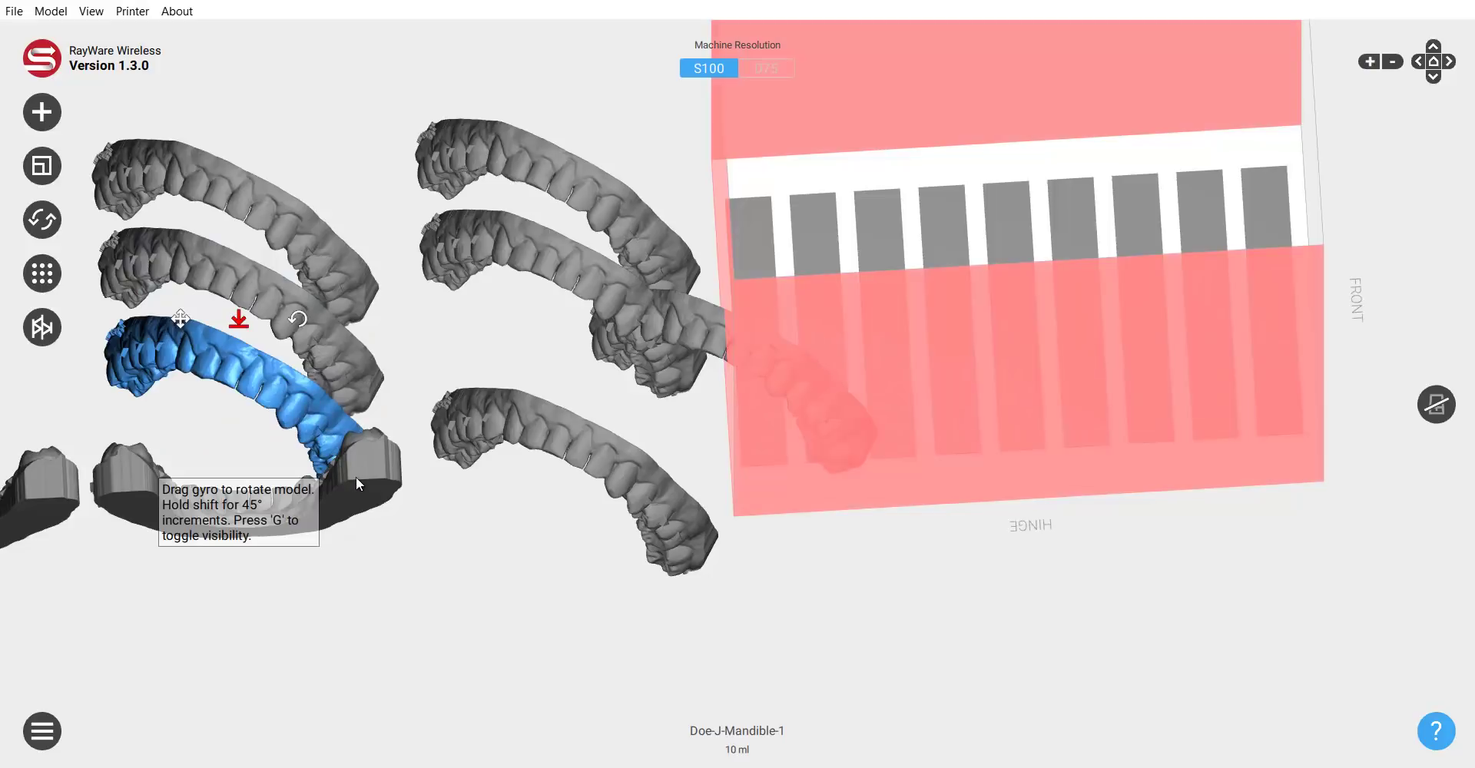
{"action": "left_click", "coordinate": [356, 476]}
{"action": "left_click", "coordinate": [245, 408]}
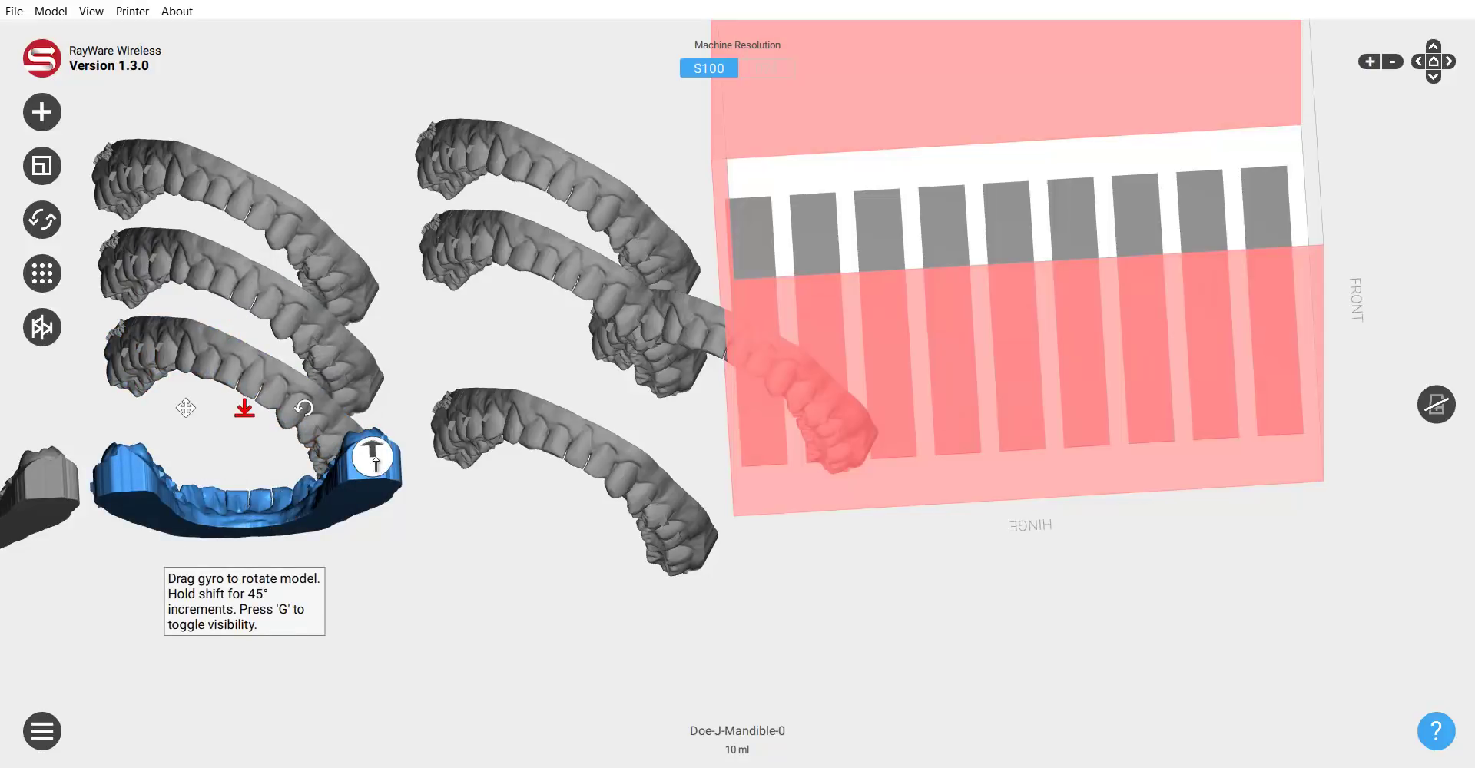
{"action": "left_click", "coordinate": [375, 461]}
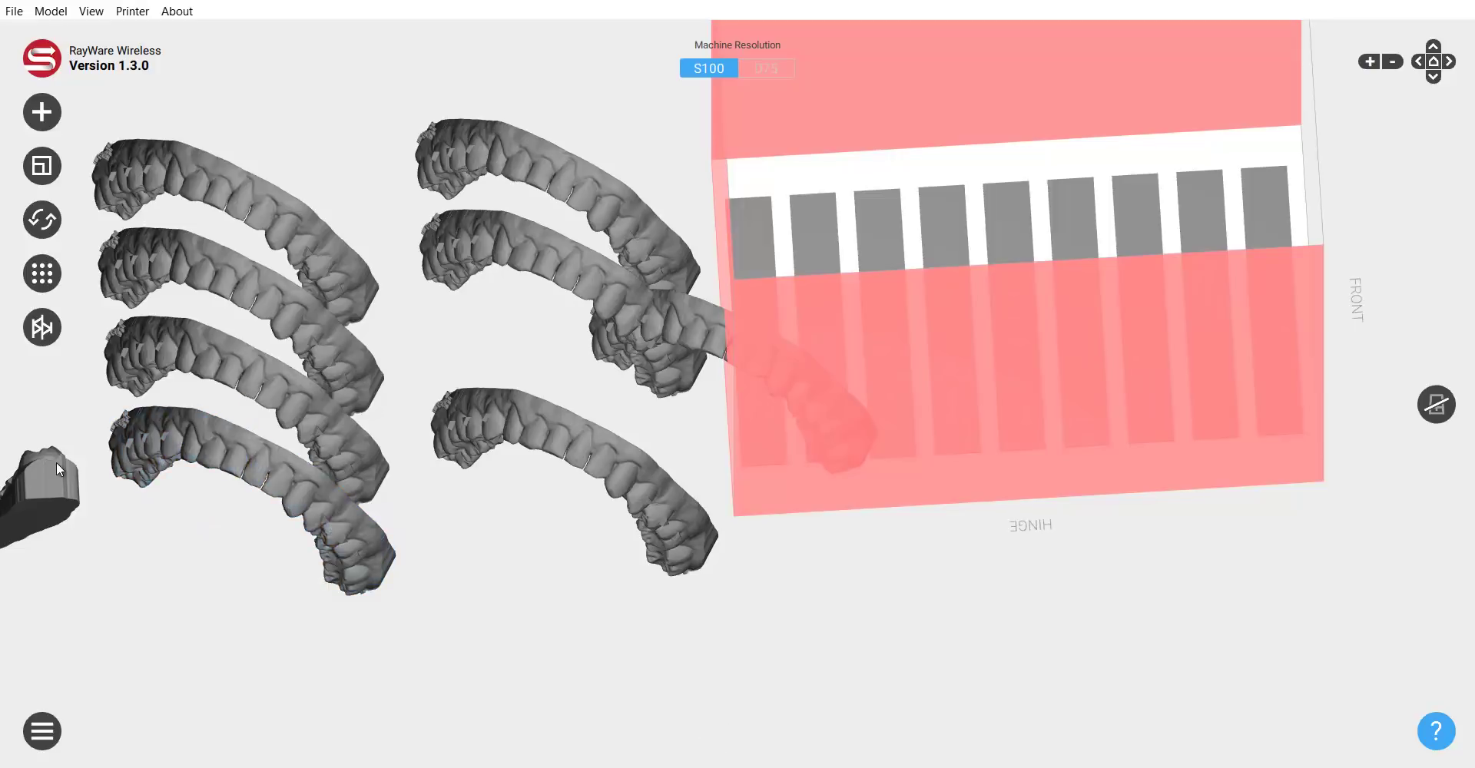
- Drop Mandible-4 flat onto the floor and deselect it
{"action": "left_click", "coordinate": [55, 467]}
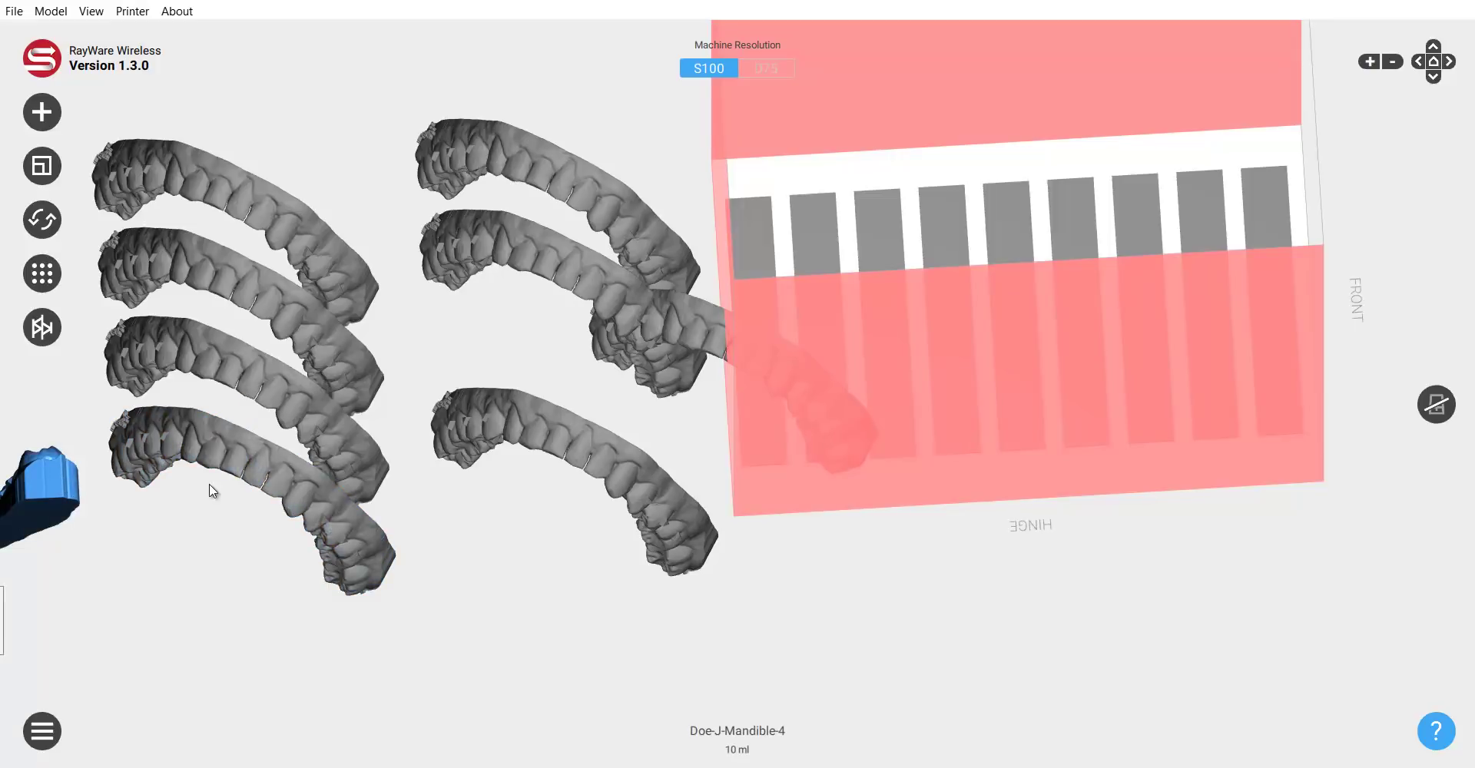
{"action": "middle_click_drag", "start_coordinate": [189, 496], "coordinate": [421, 486]}
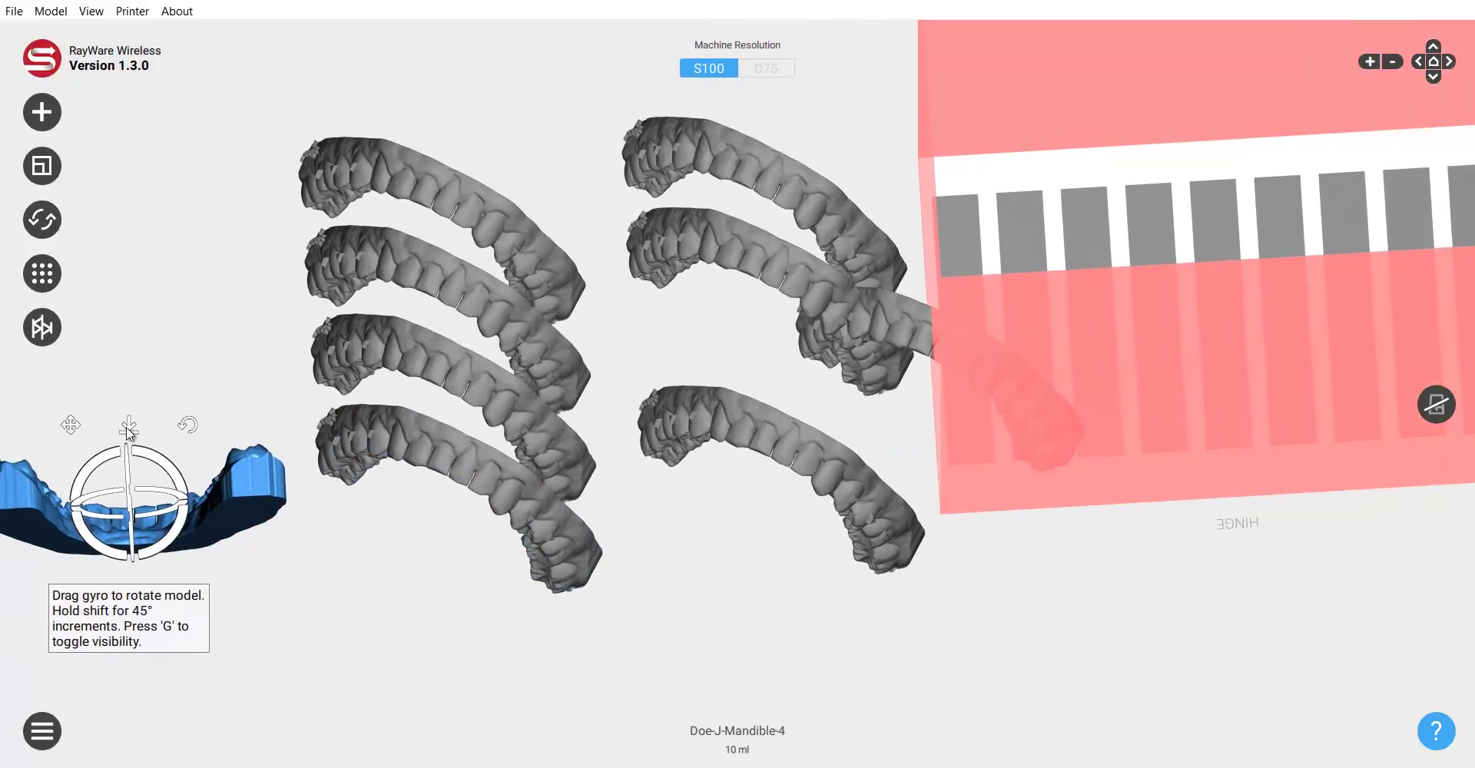
{"action": "left_click", "coordinate": [128, 428]}
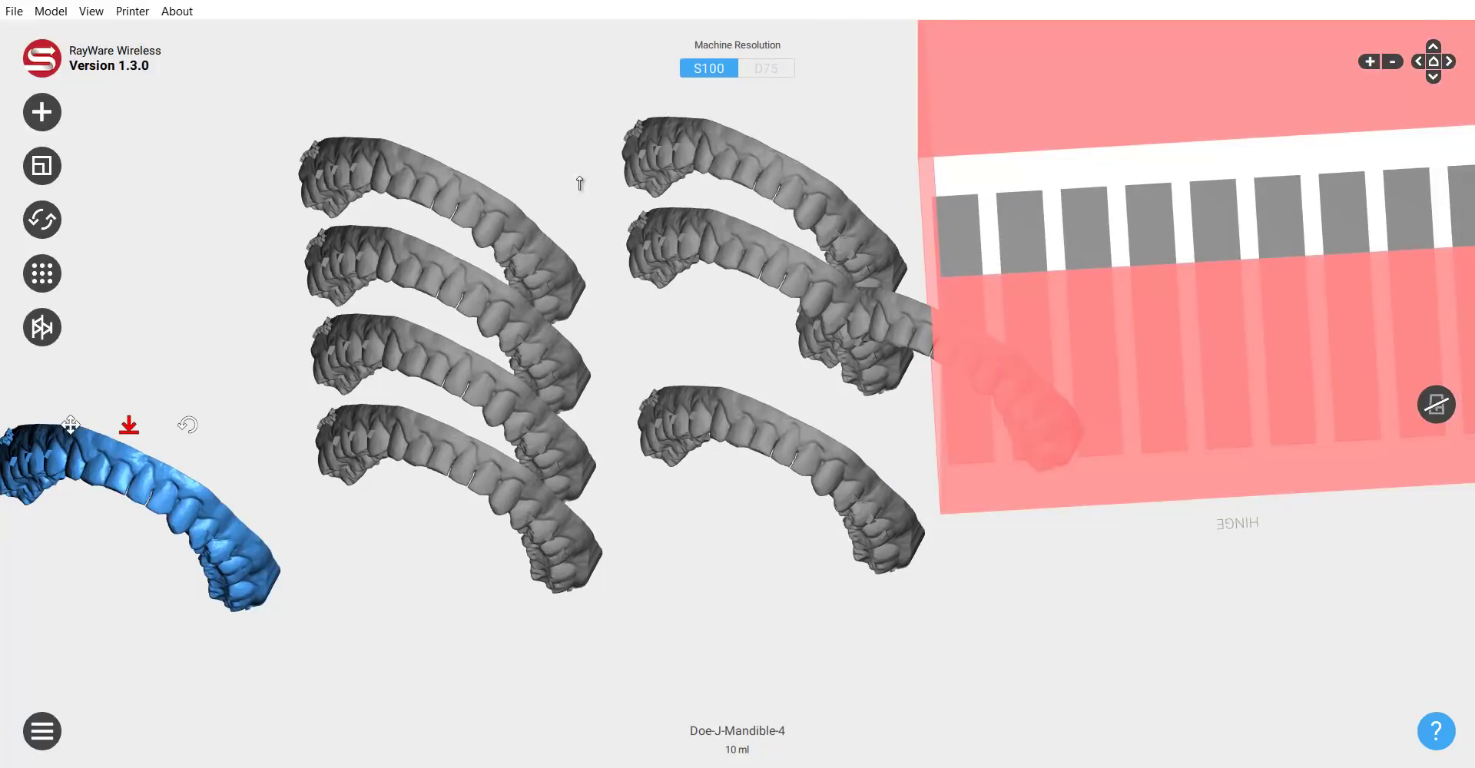
{"action": "left_click", "coordinate": [580, 183]}
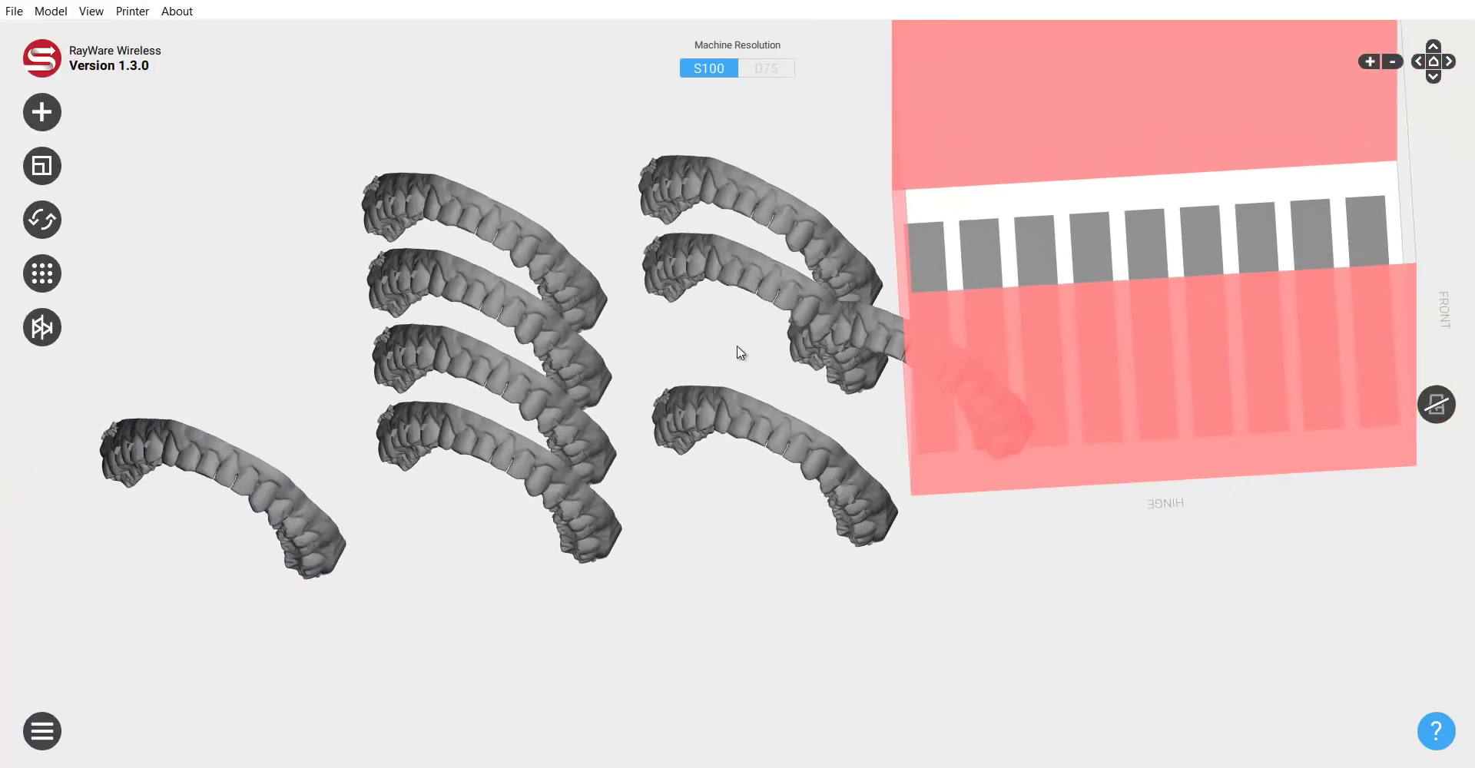
- Drag mandibles 6, 7, 5, 3, 2, 1, 0 and the top-right jaw onto the plate, Mandible-4 at its left end
{"action": "left_click_drag", "start_coordinate": [768, 210], "coordinate": [1366, 311]}
{"action": "right_click_drag", "start_coordinate": [1171, 474], "coordinate": [1086, 488]}
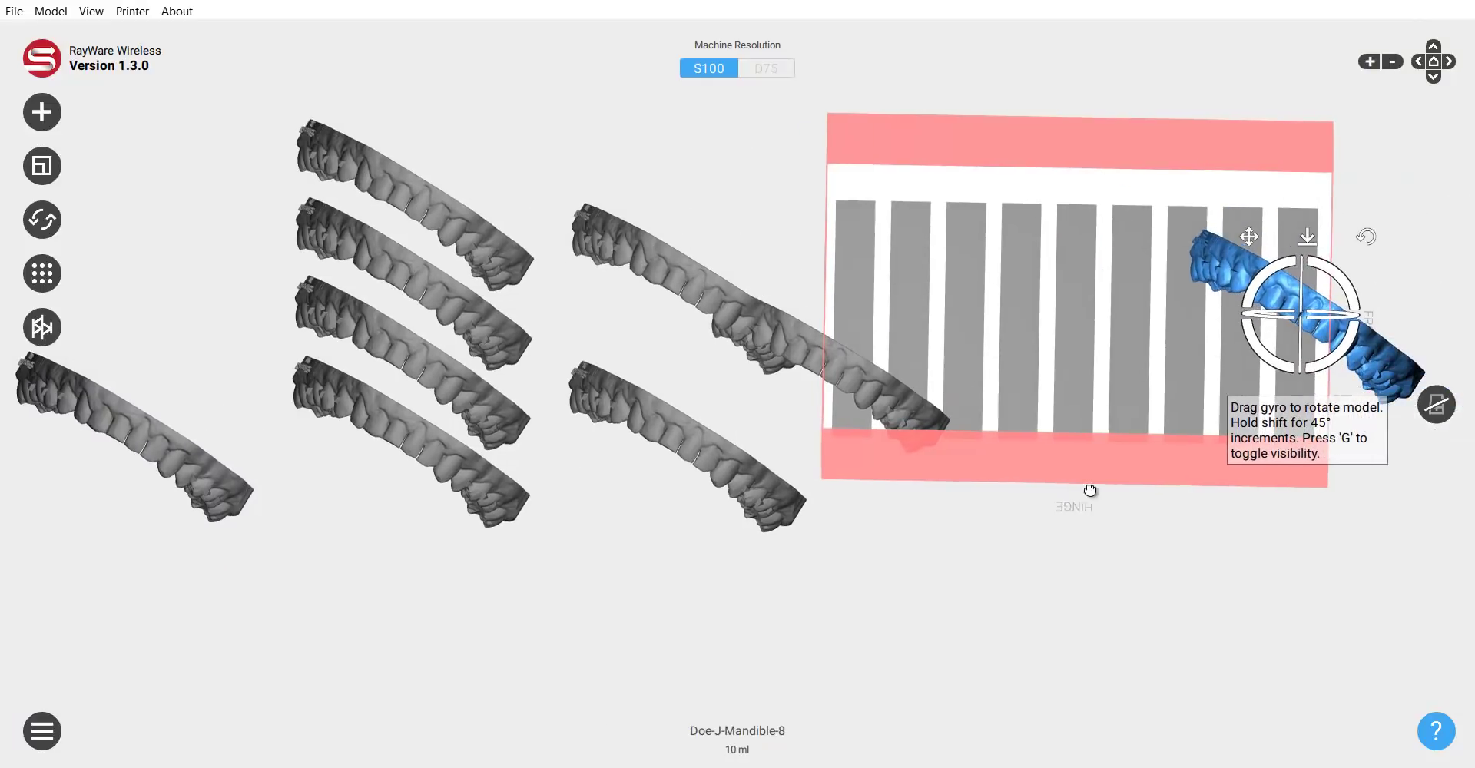
{"action": "left_click_drag", "start_coordinate": [823, 375], "coordinate": [1230, 343]}
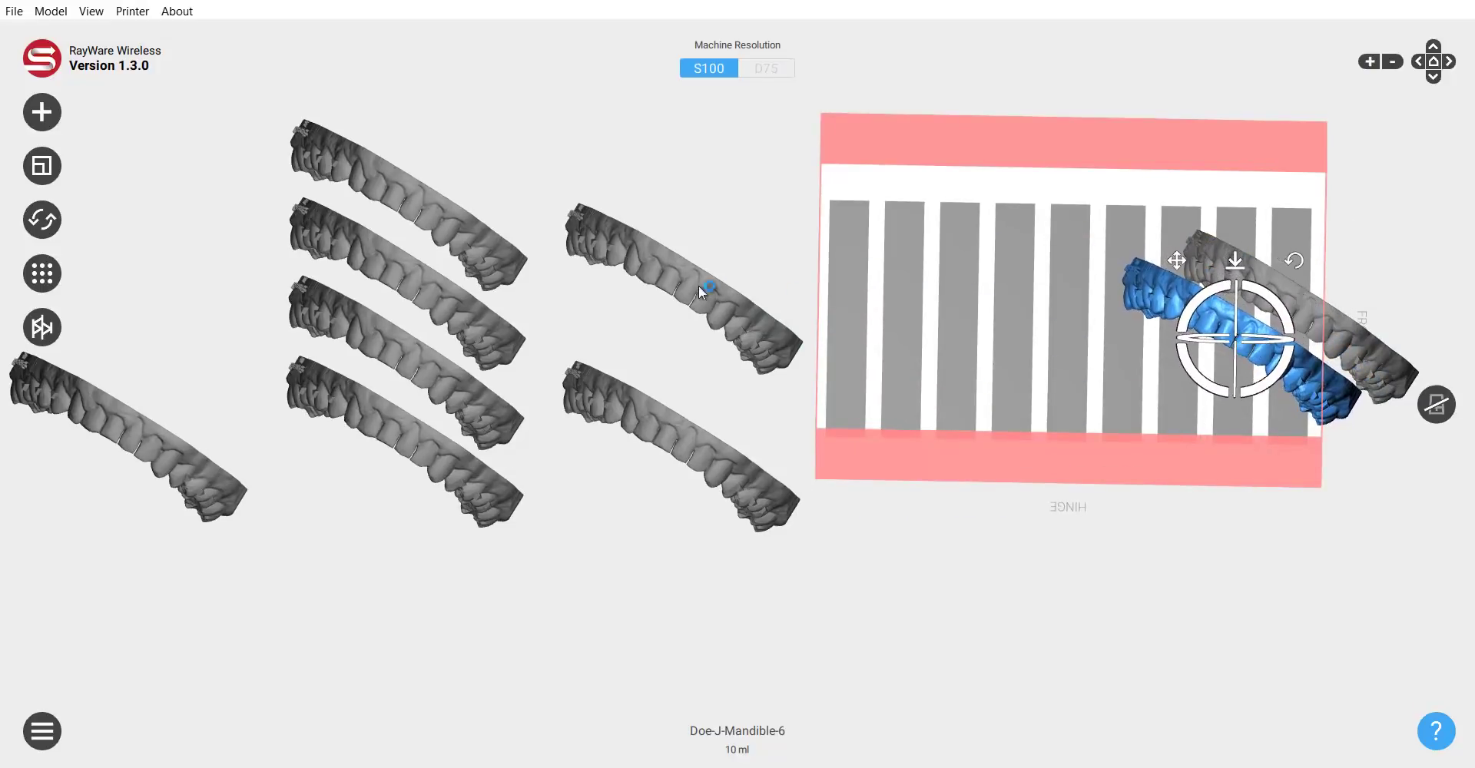
{"action": "left_click_drag", "start_coordinate": [698, 285], "coordinate": [1049, 352]}
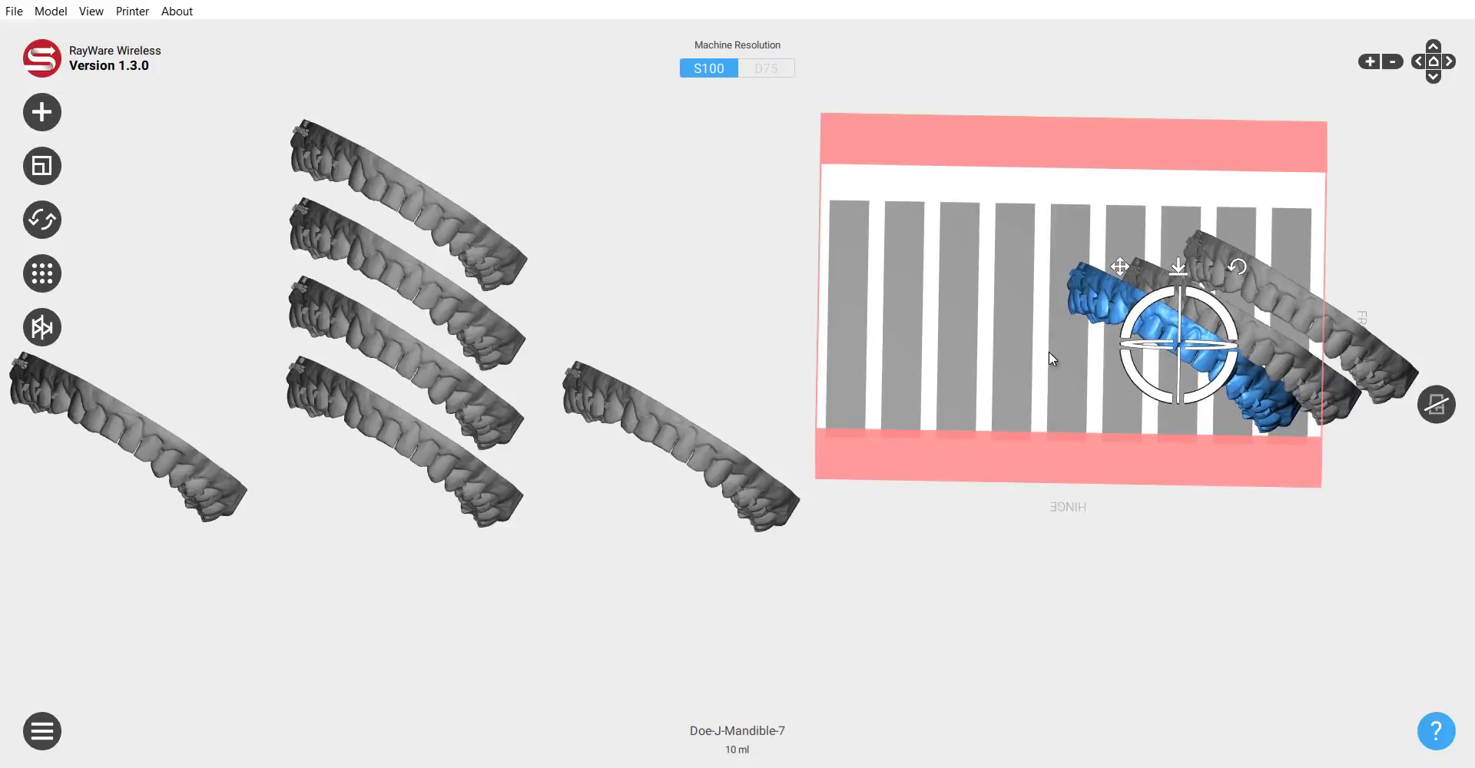
{"action": "left_click_drag", "start_coordinate": [692, 434], "coordinate": [984, 342]}
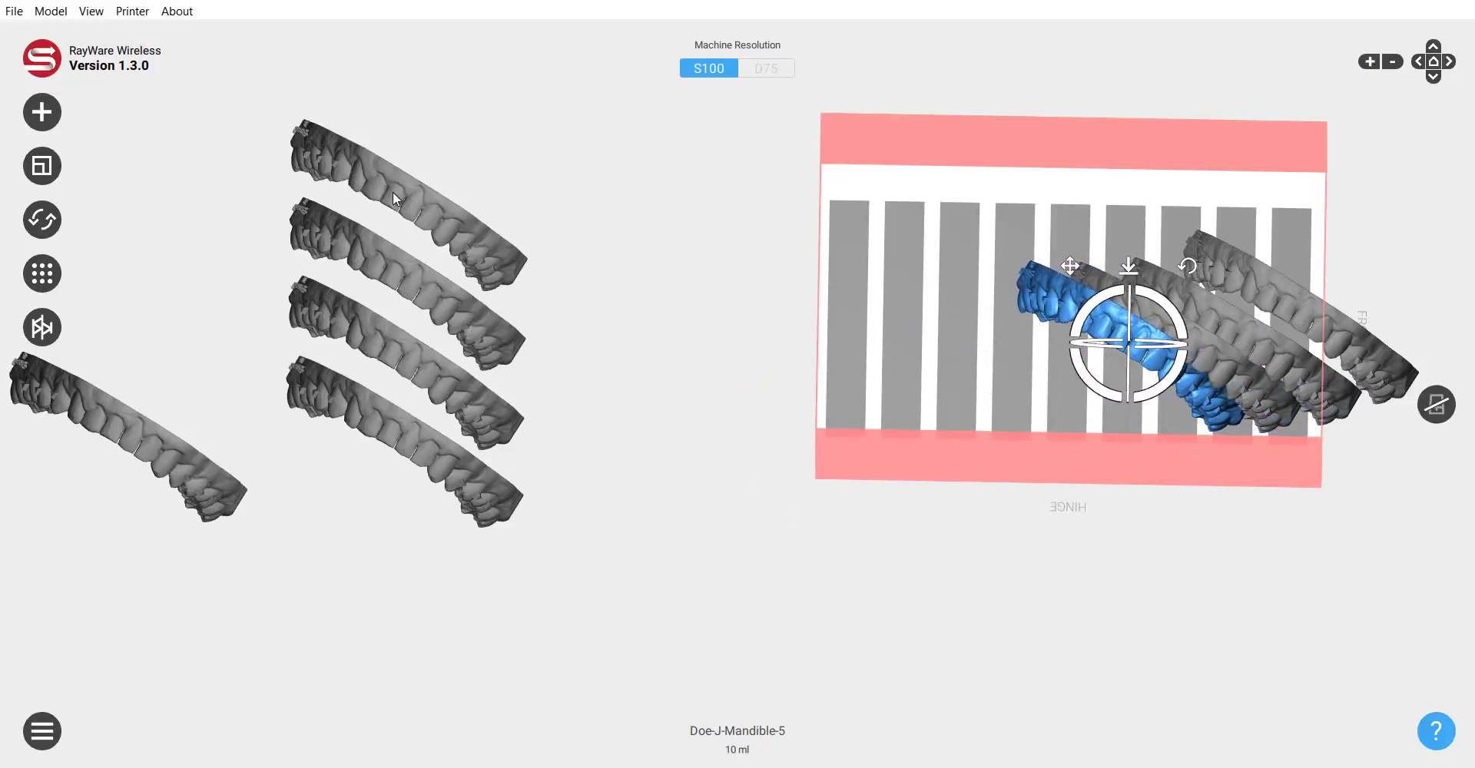
{"action": "left_click_drag", "start_coordinate": [393, 198], "coordinate": [644, 328]}
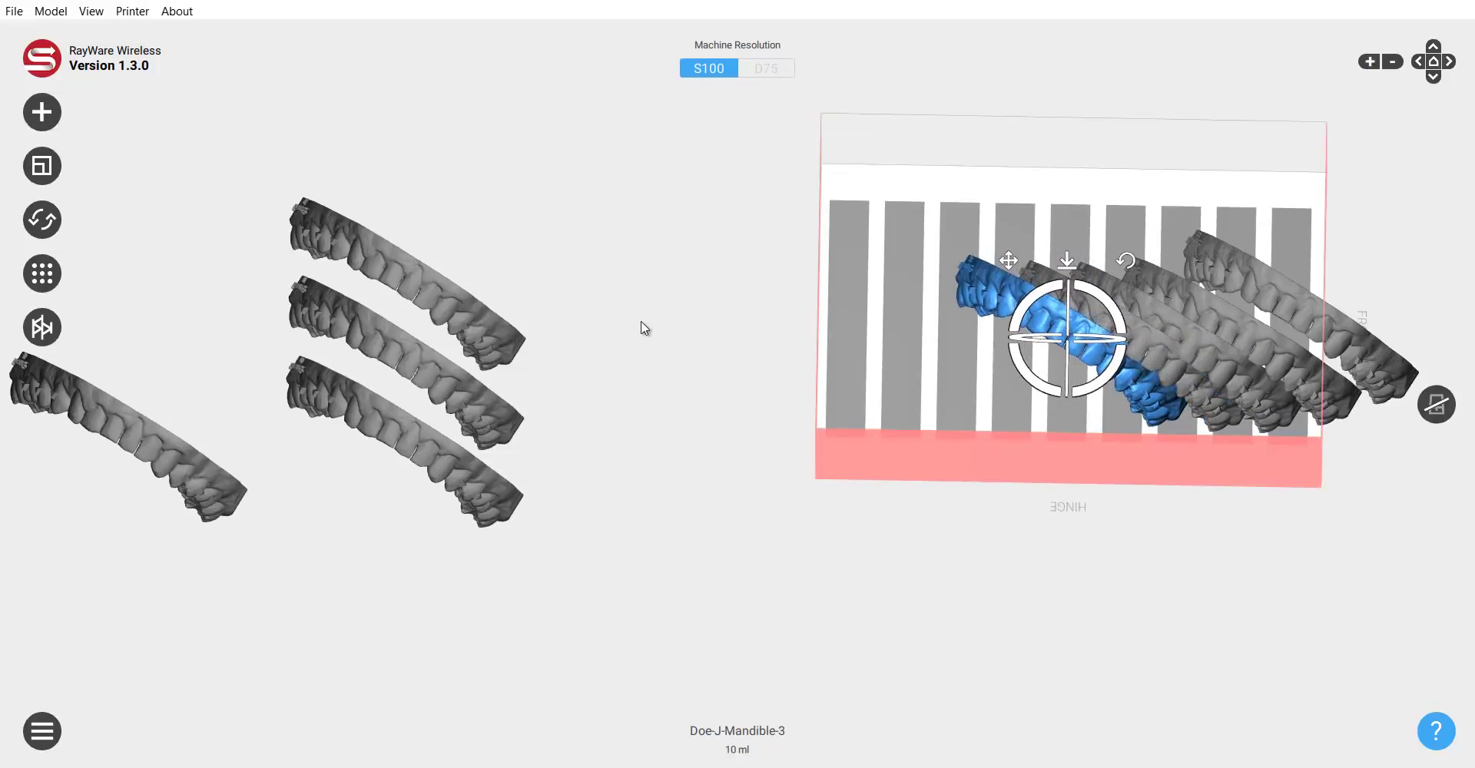
{"action": "left_click_drag", "start_coordinate": [389, 294], "coordinate": [604, 341]}
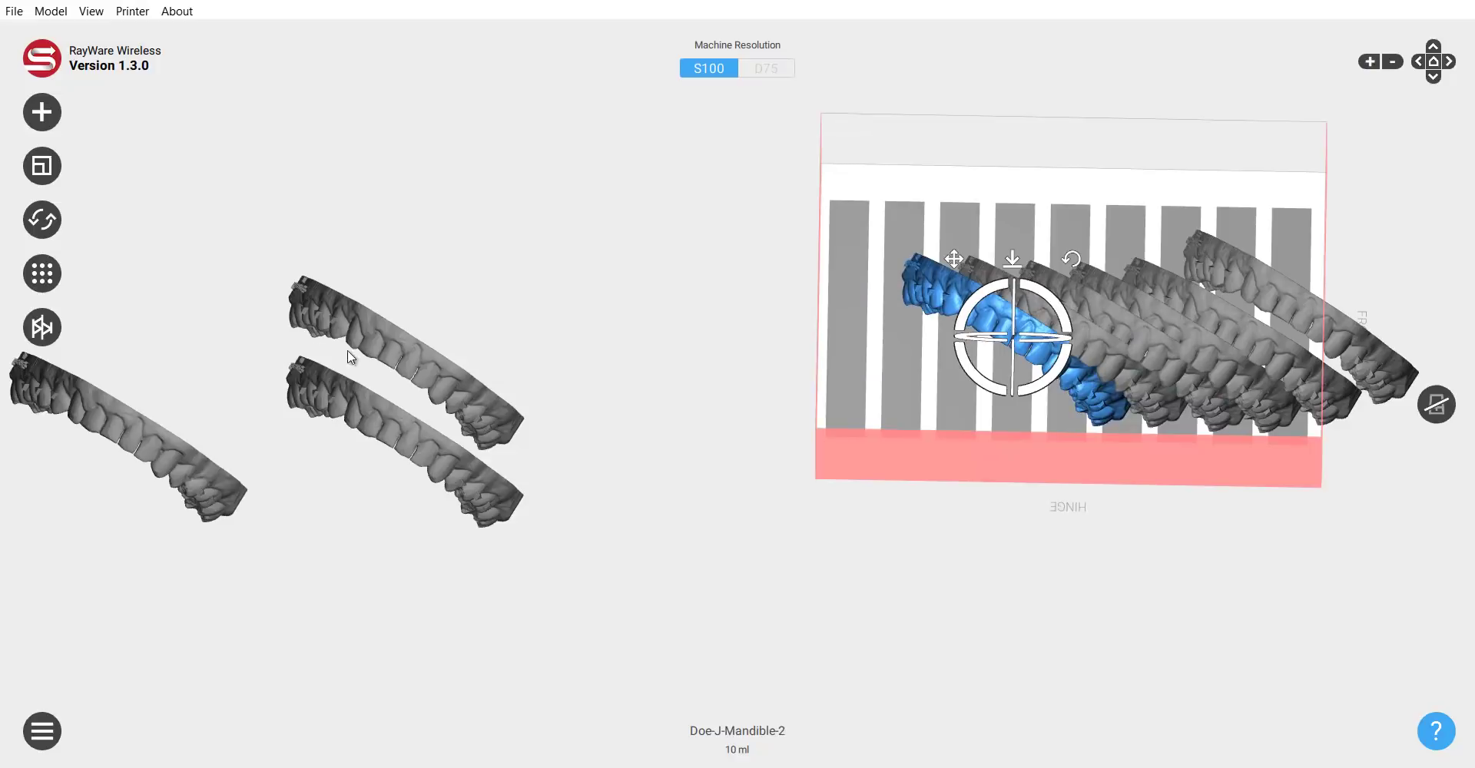
{"action": "left_click_drag", "start_coordinate": [350, 355], "coordinate": [528, 321]}
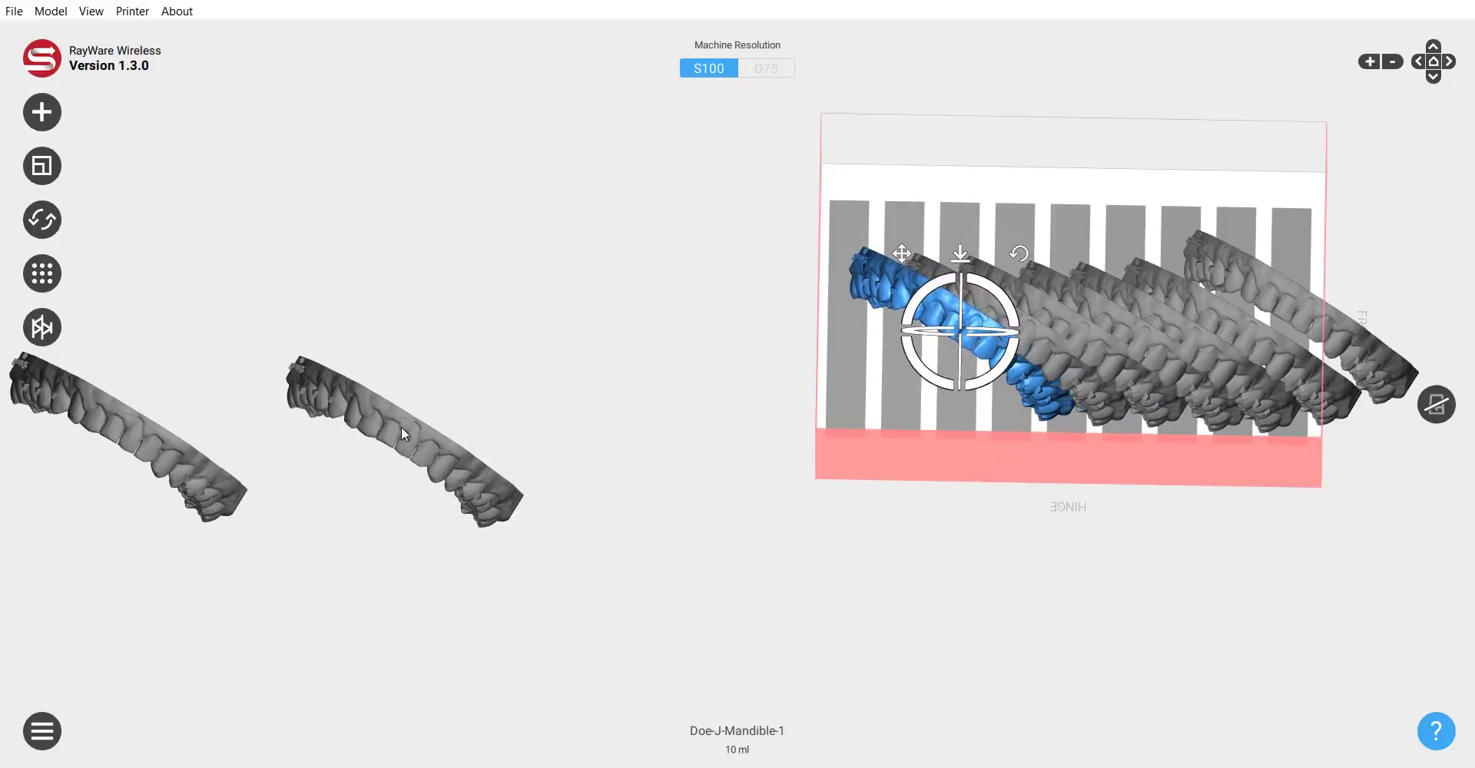
{"action": "left_click_drag", "start_coordinate": [401, 432], "coordinate": [469, 322]}
{"action": "left_click_drag", "start_coordinate": [127, 455], "coordinate": [161, 338]}
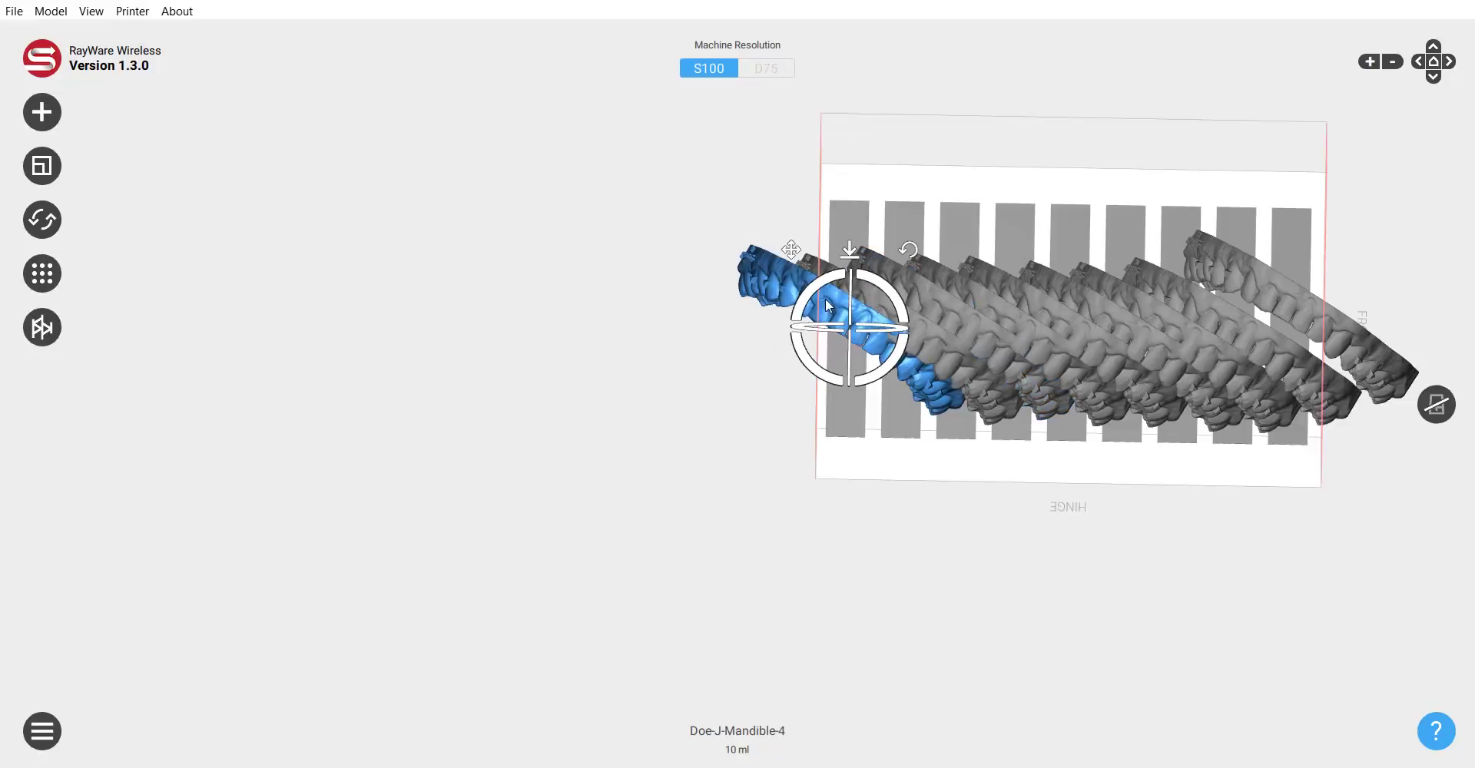
- Stand Mandible-4 and Mandible-0 upright, nudging Mandible-0 into the slot beside it
{"action": "left_click_drag", "start_coordinate": [876, 279], "coordinate": [854, 348]}
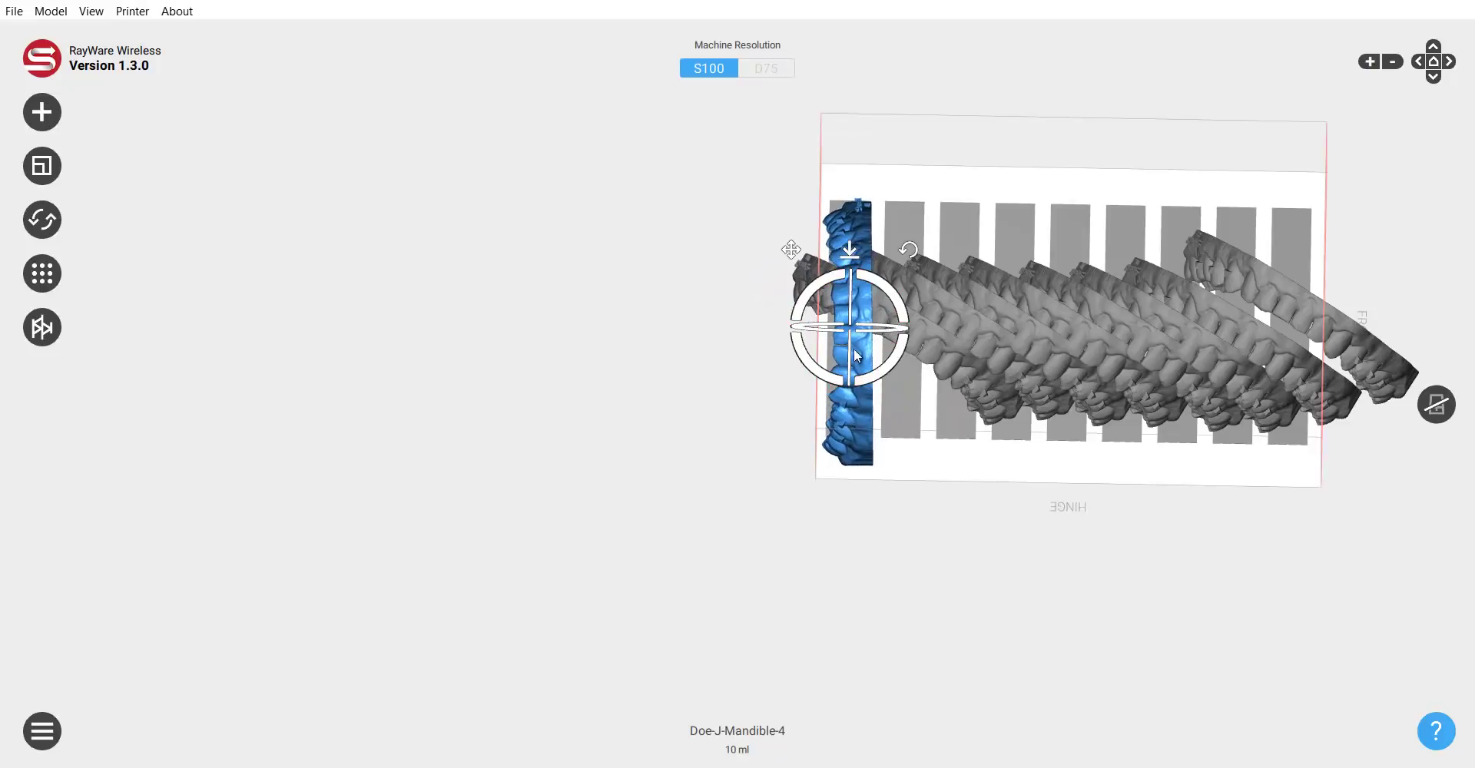
{"action": "left_click", "coordinate": [925, 315]}
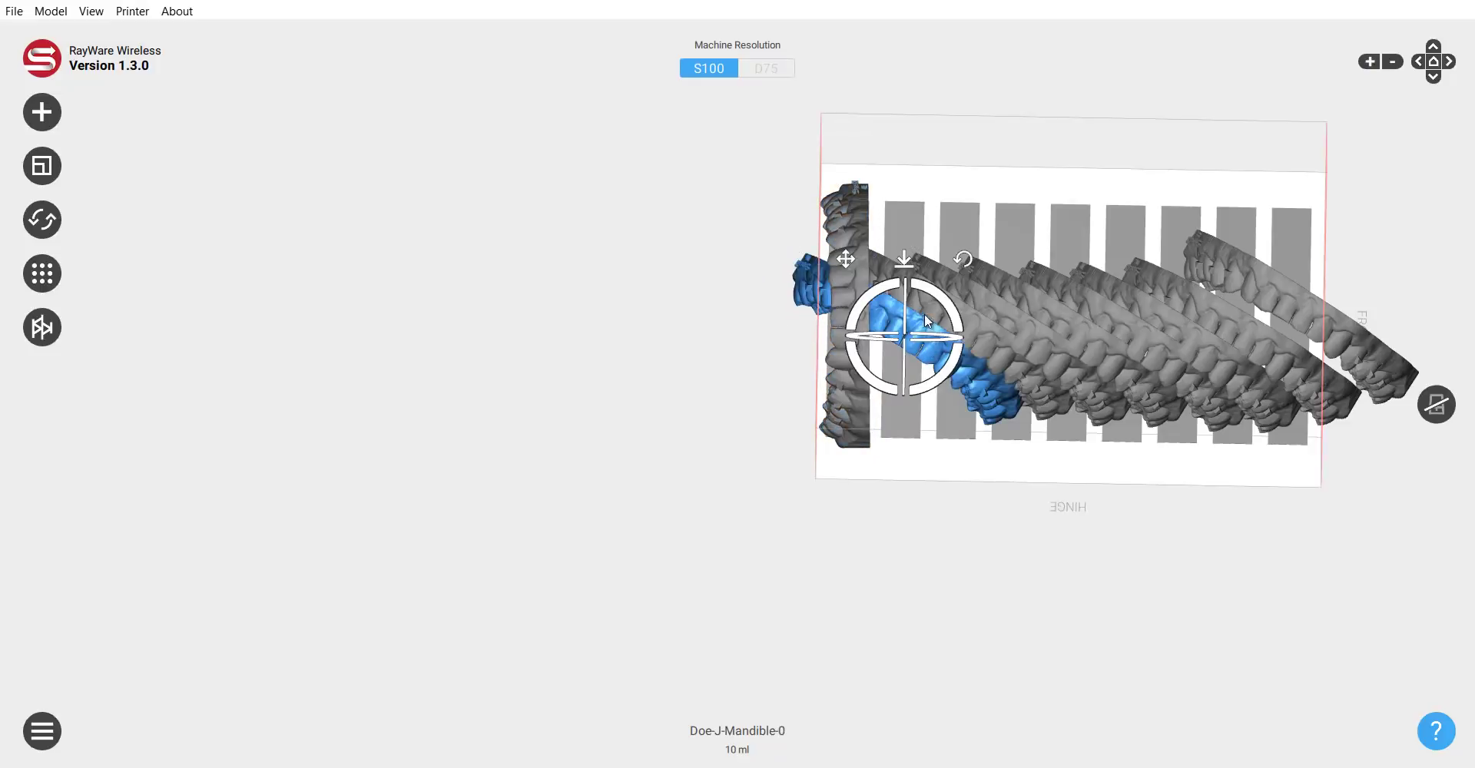
{"action": "left_click_drag", "start_coordinate": [943, 304], "coordinate": [951, 344]}
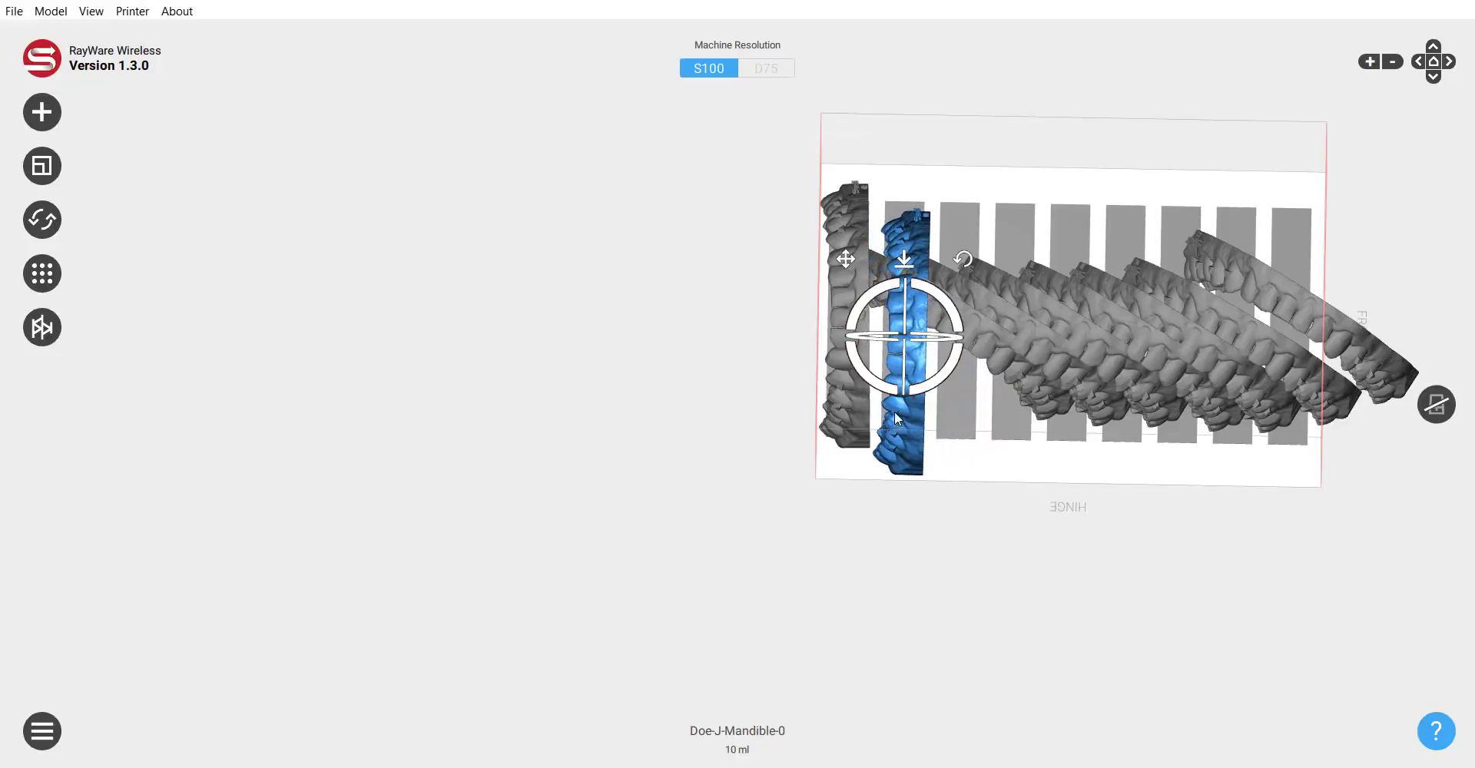
{"action": "left_click_drag", "start_coordinate": [896, 416], "coordinate": [892, 399]}
{"action": "mouse_move", "coordinate": [891, 405]}
{"action": "left_mouse_down"}
{"action": "mouse_move", "coordinate": [895, 388]}
{"action": "mouse_move", "coordinate": [910, 404]}
{"action": "left_mouse_up"}
- Rotate Mandible-1, Mandible-2 and Mandible-3 upright into their slots
{"action": "left_click", "coordinate": [988, 345]}
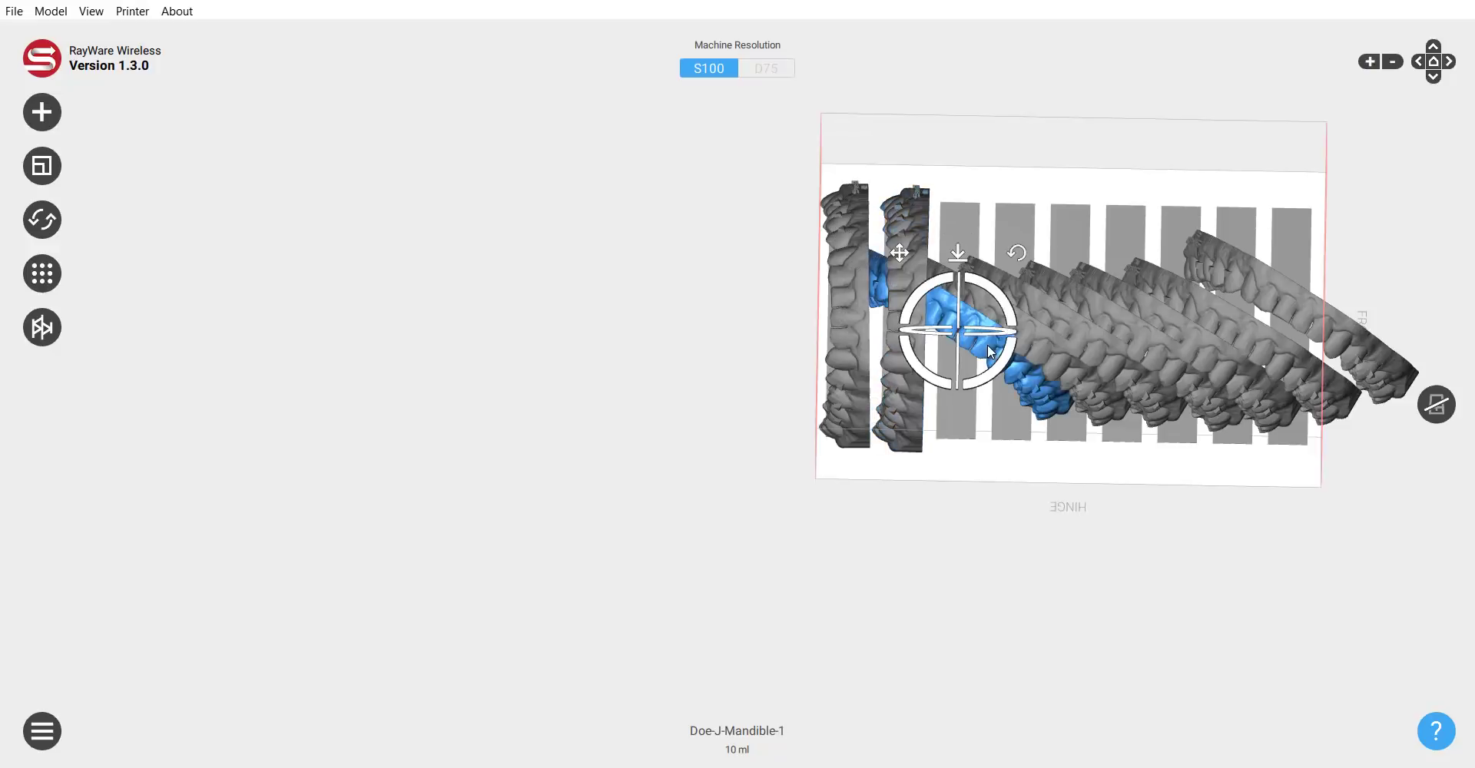
{"action": "left_click_drag", "start_coordinate": [1007, 361], "coordinate": [1070, 374]}
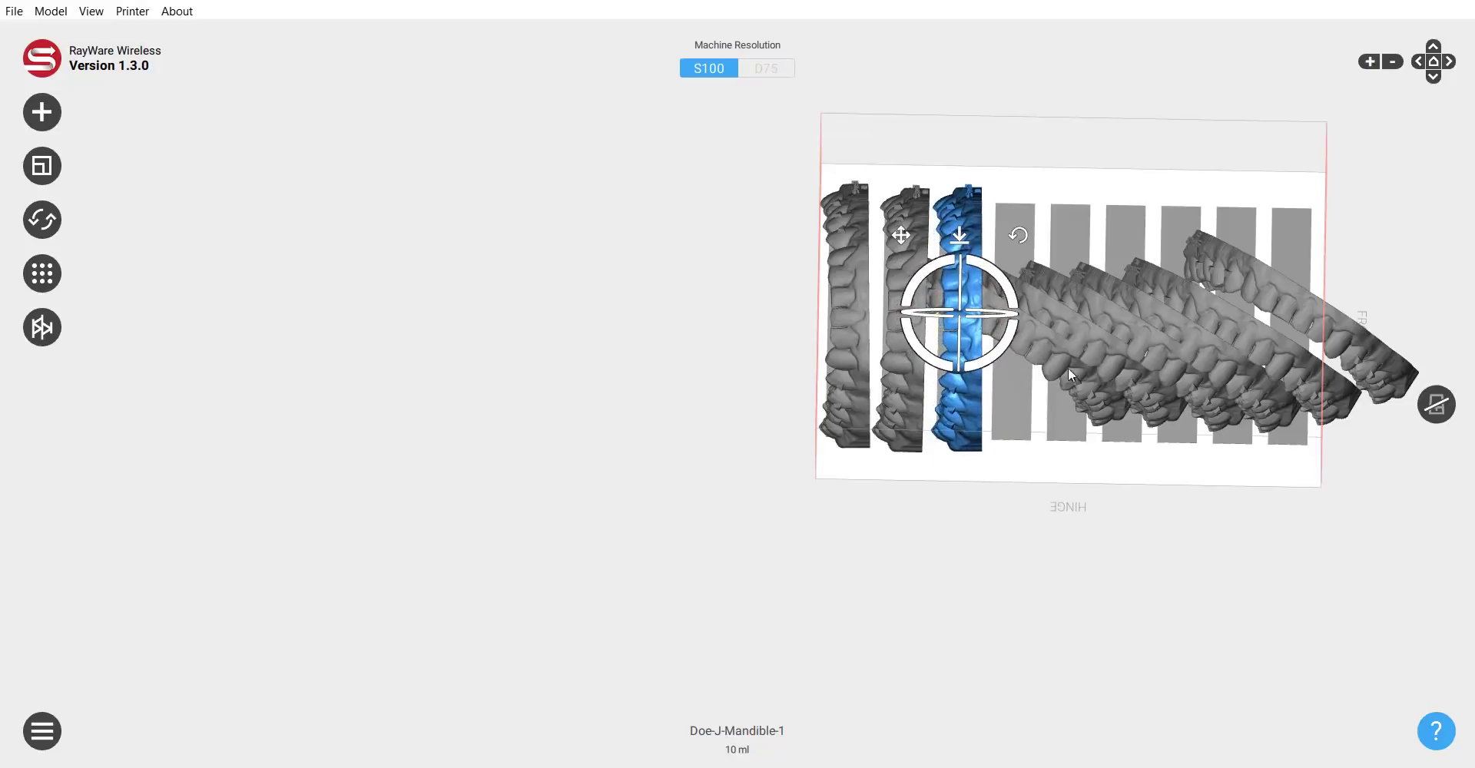
{"action": "left_click", "coordinate": [1073, 375]}
{"action": "left_click_drag", "start_coordinate": [1058, 308], "coordinate": [1063, 353]}
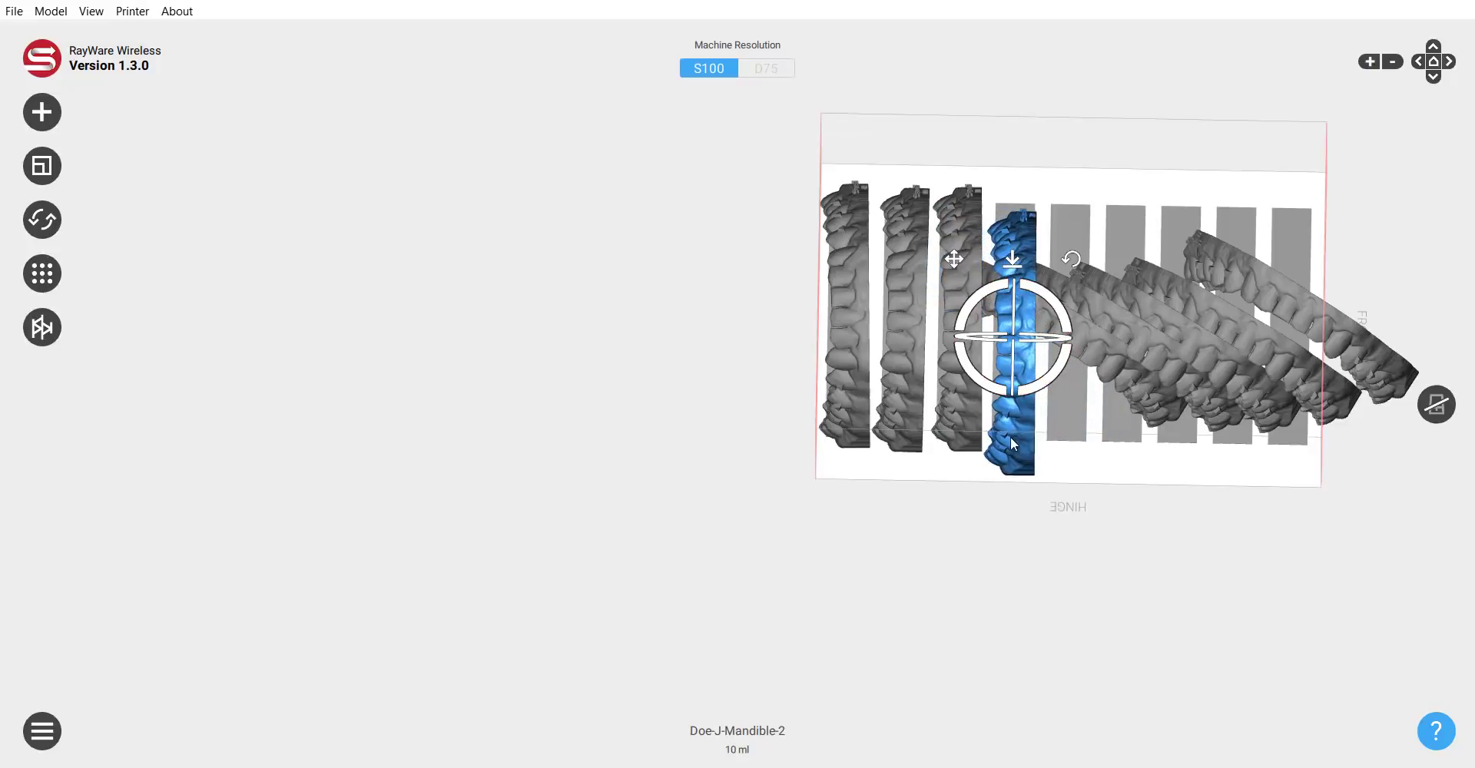
{"action": "left_click", "coordinate": [1126, 386]}
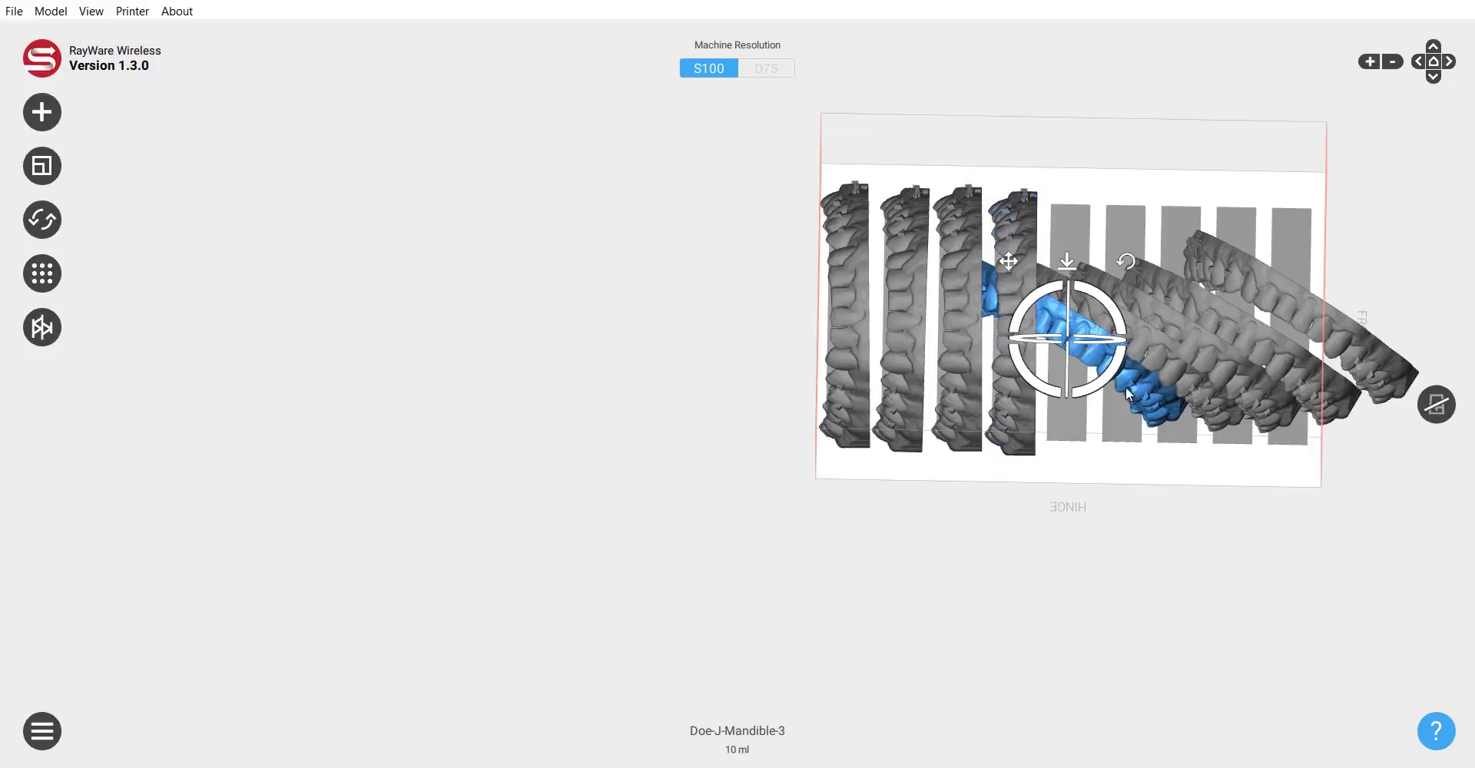
{"action": "left_click_drag", "start_coordinate": [1104, 298], "coordinate": [1110, 351]}
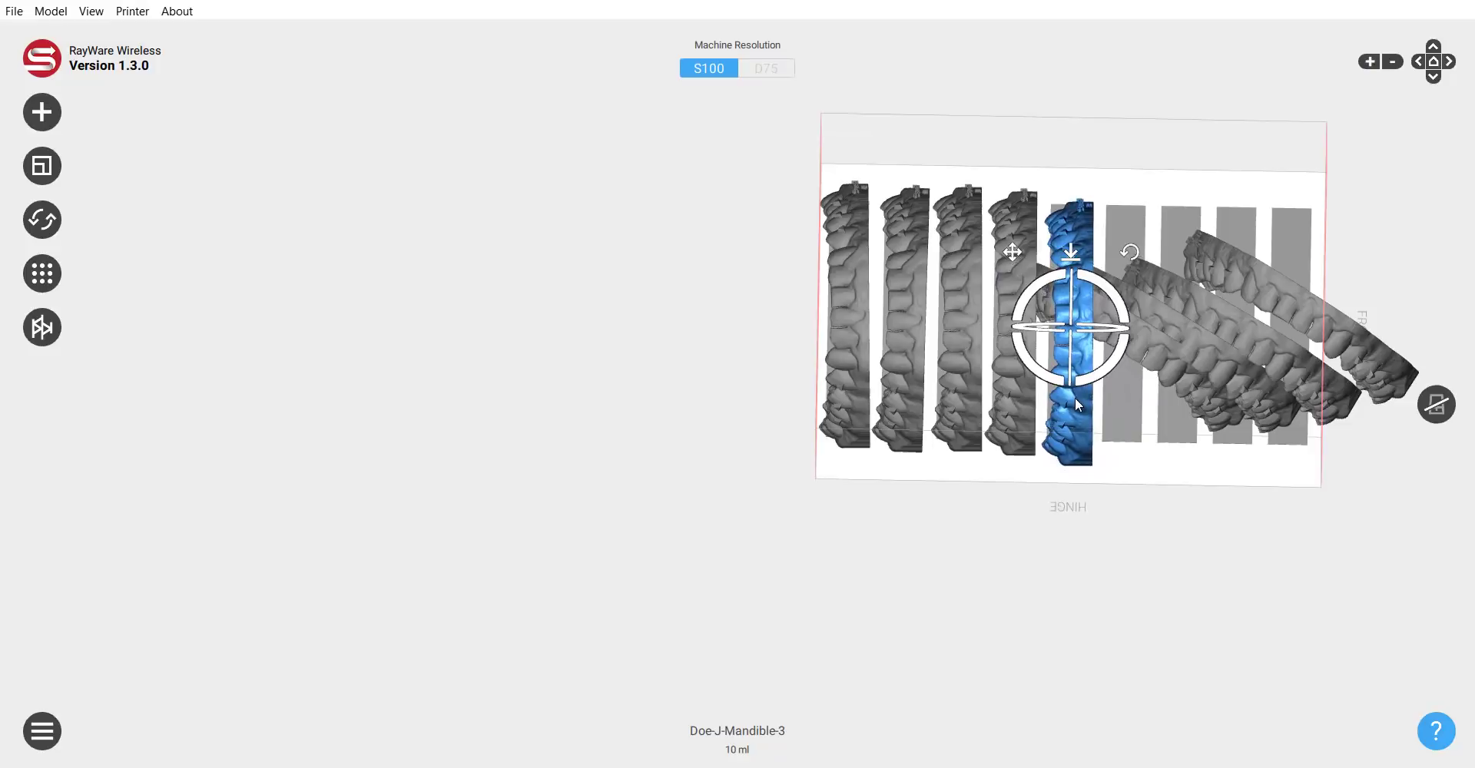
- Stand Mandible-5 and Mandible-7 upright and slide each up into its slot
{"action": "left_click", "coordinate": [1173, 372]}
{"action": "left_click_drag", "start_coordinate": [1181, 322], "coordinate": [1183, 366]}
{"action": "left_click_drag", "start_coordinate": [1134, 440], "coordinate": [1127, 418]}
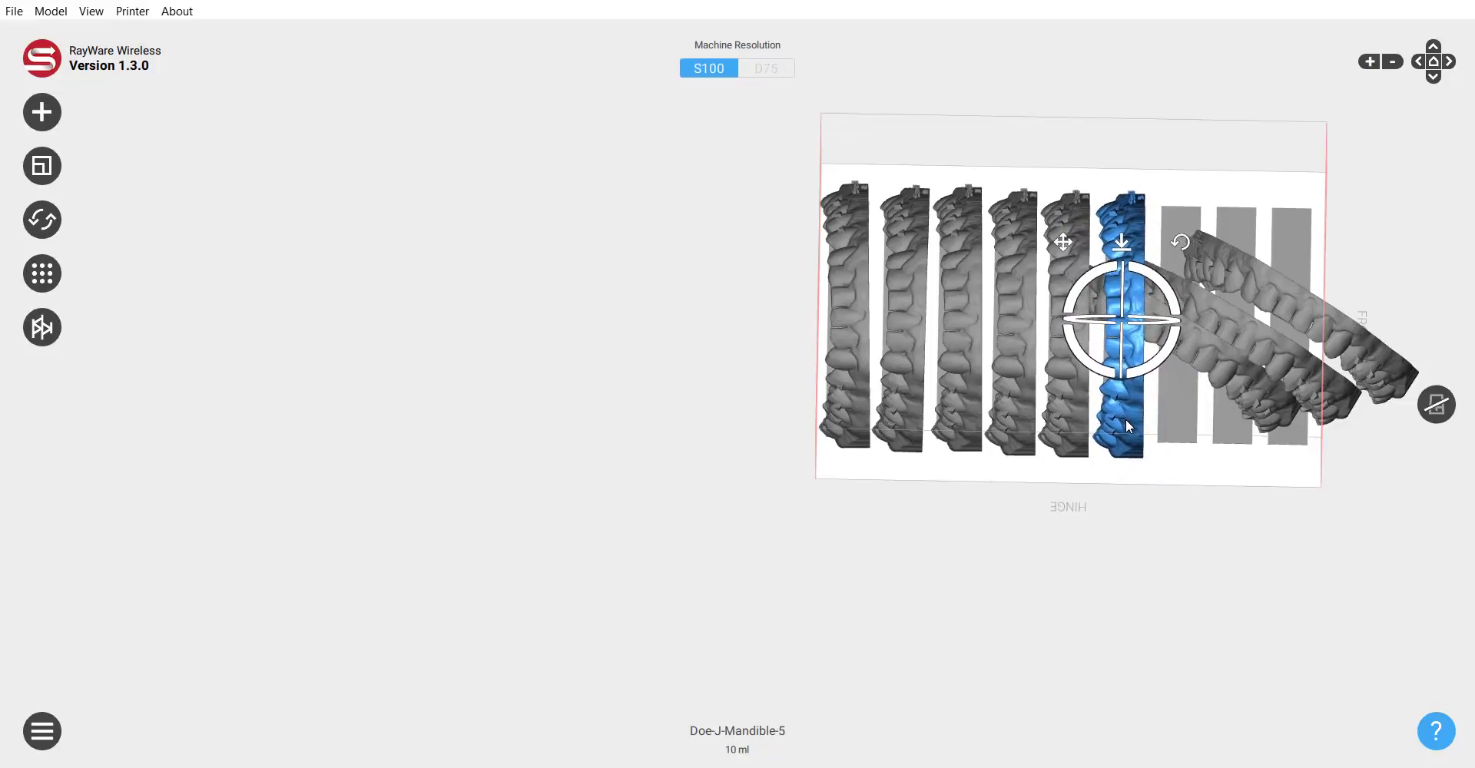
{"action": "left_click", "coordinate": [1242, 366]}
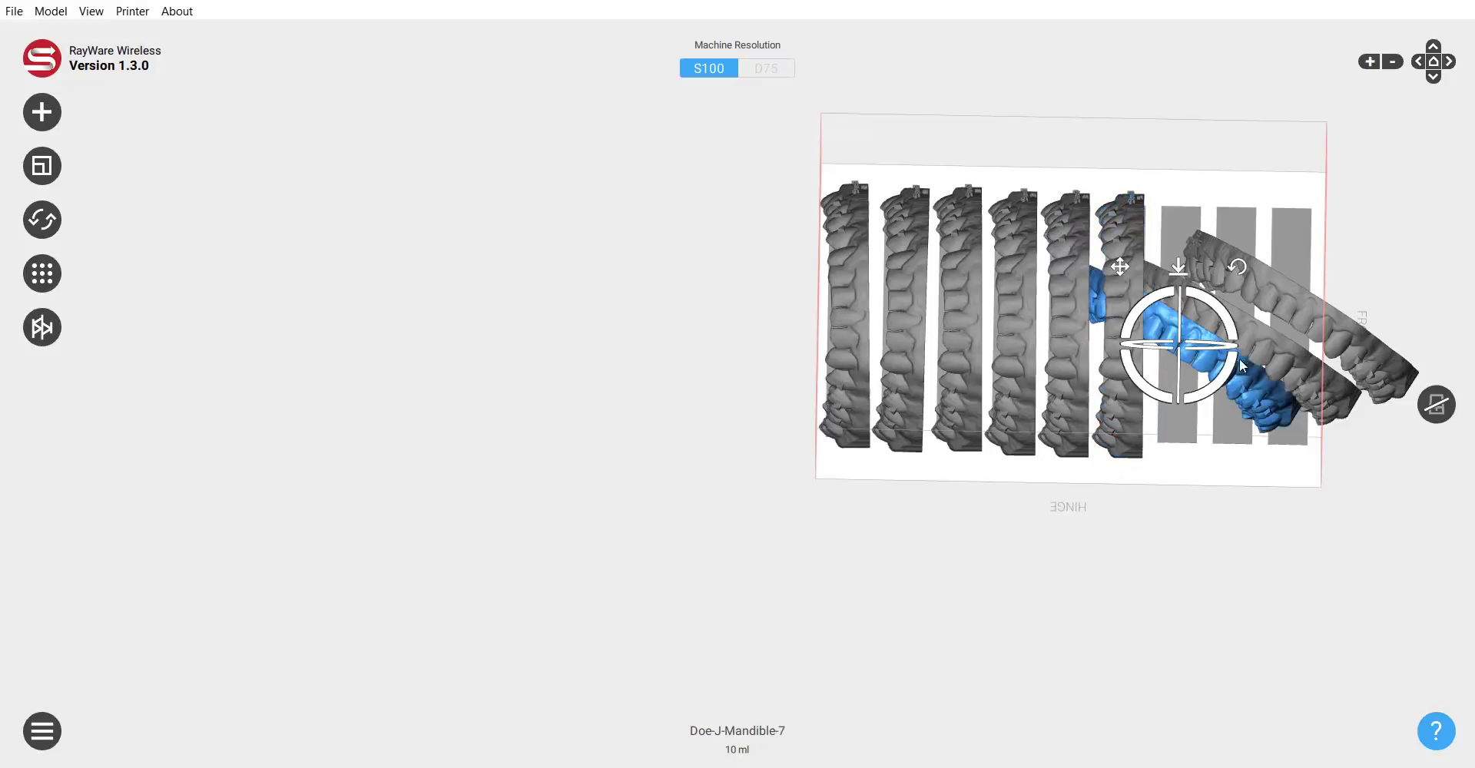
{"action": "left_click_drag", "start_coordinate": [1229, 325], "coordinate": [1234, 375]}
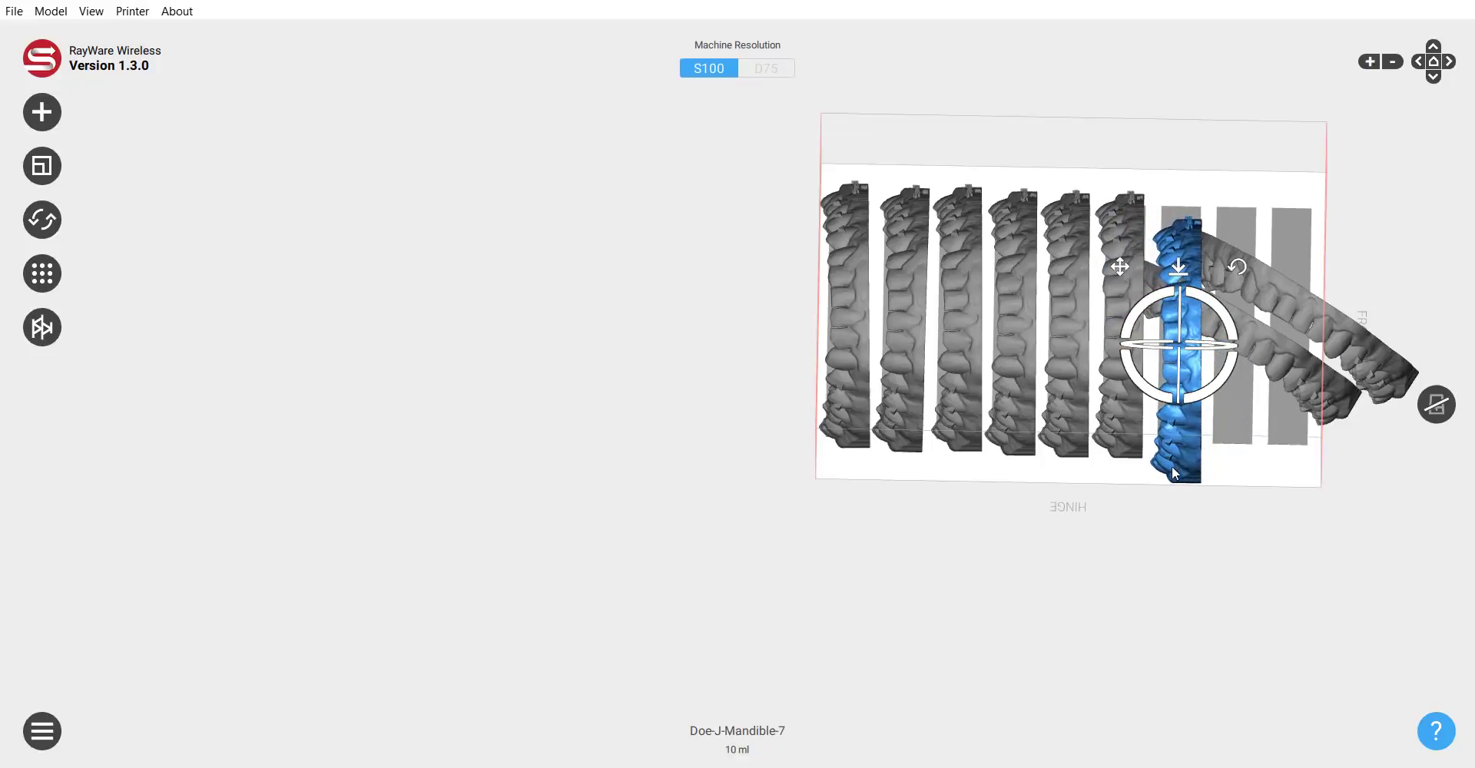
{"action": "left_click_drag", "start_coordinate": [1173, 473], "coordinate": [1170, 435]}
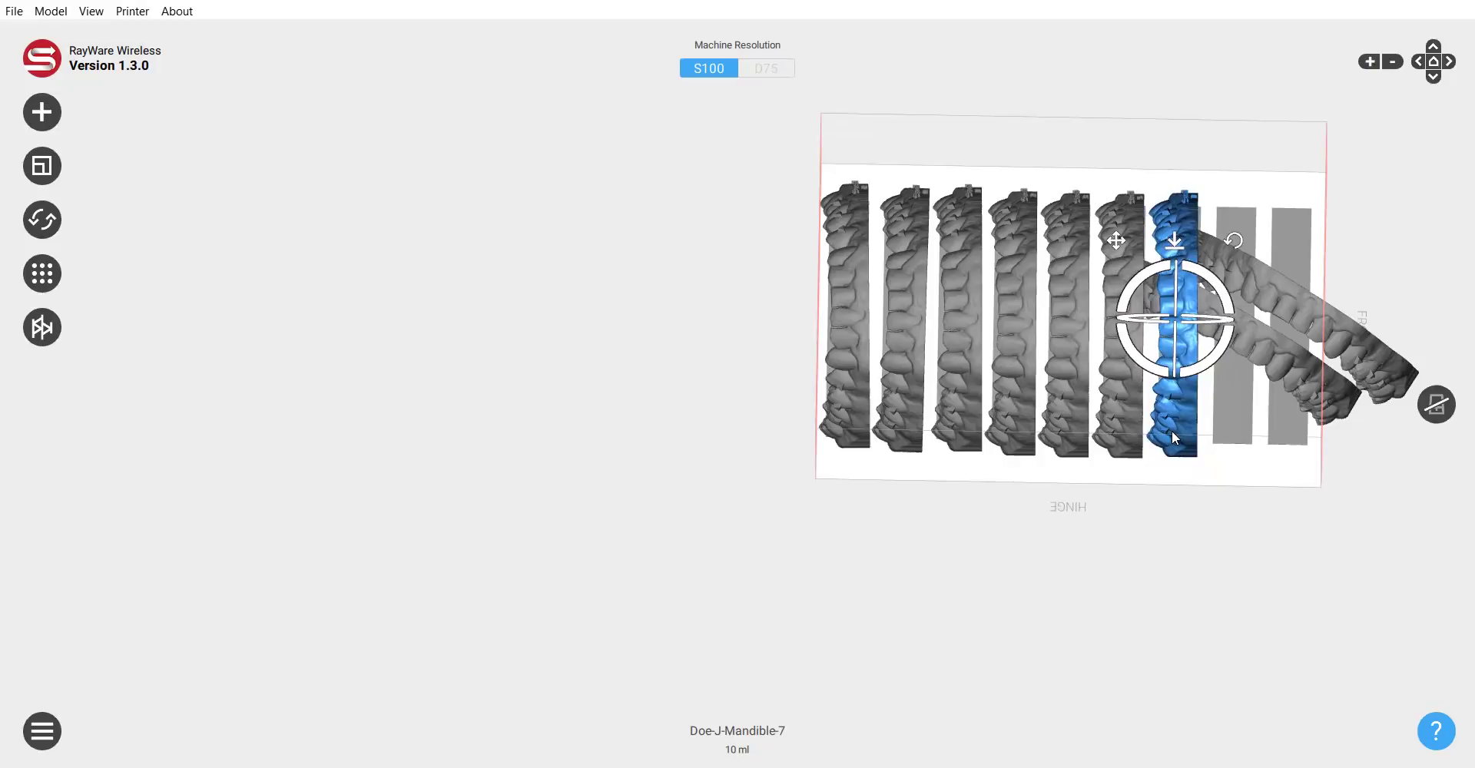
- Rotate Mandible-6 and Mandible-8 upright into the last two slots
{"action": "left_click", "coordinate": [1297, 368]}
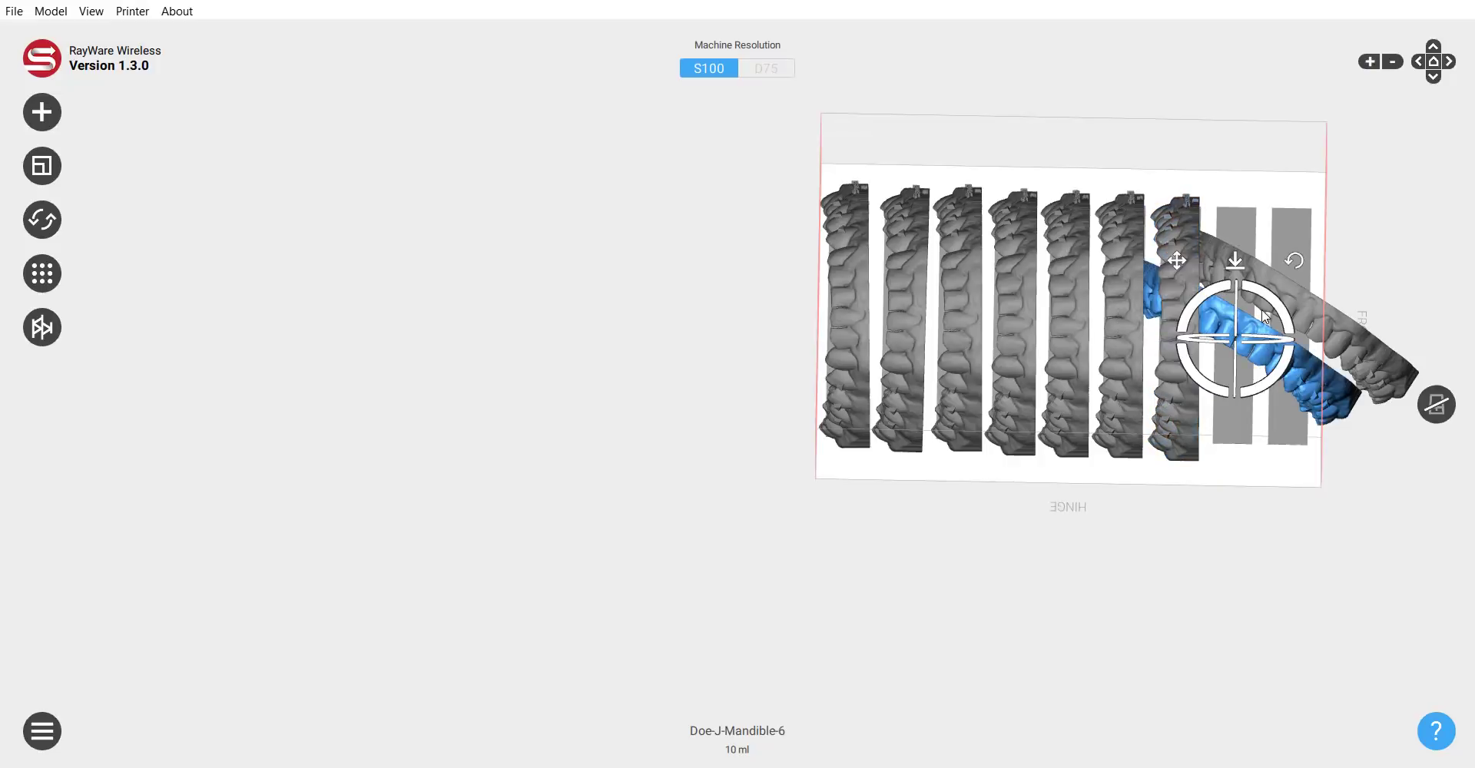
{"action": "left_click_drag", "start_coordinate": [1274, 310], "coordinate": [1251, 431]}
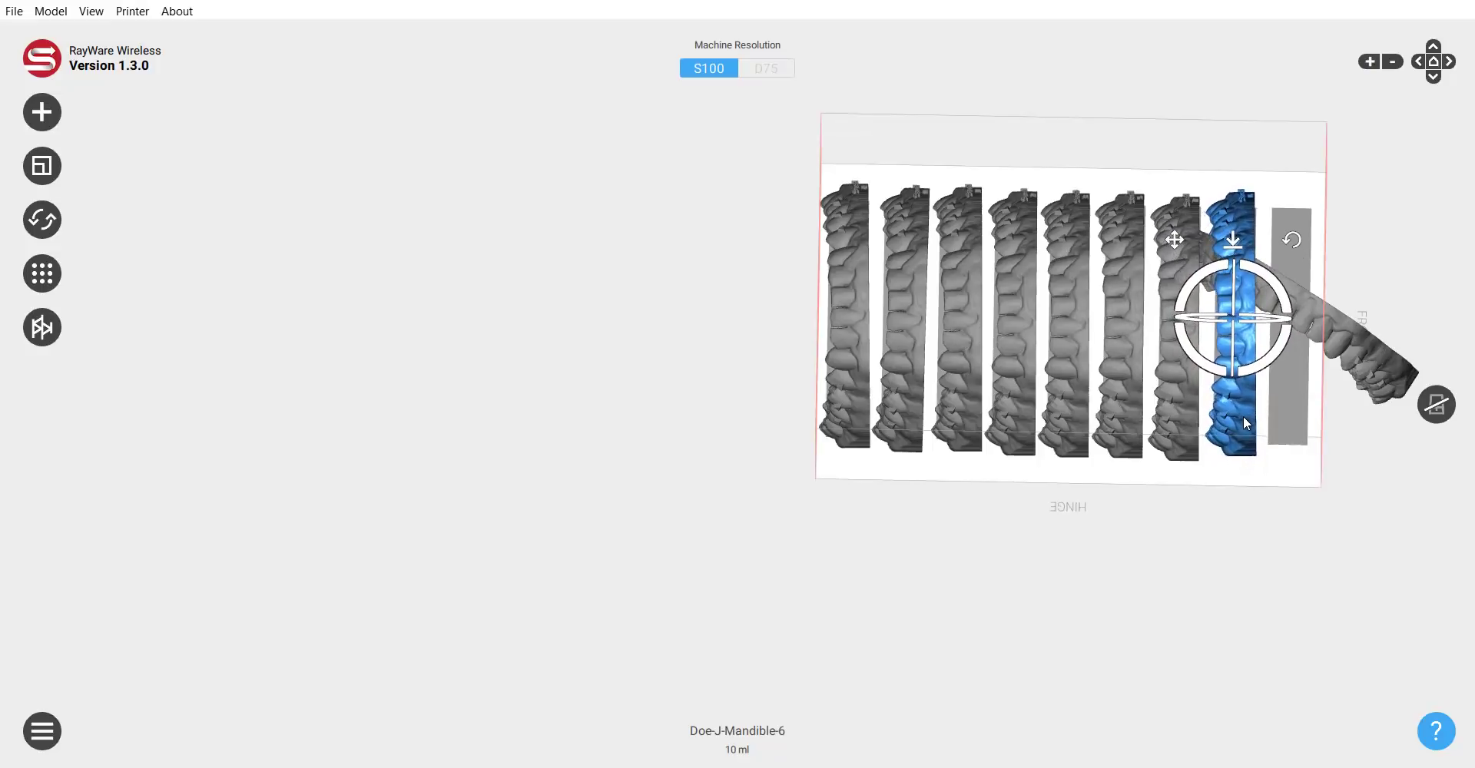
{"action": "left_click", "coordinate": [1338, 374]}
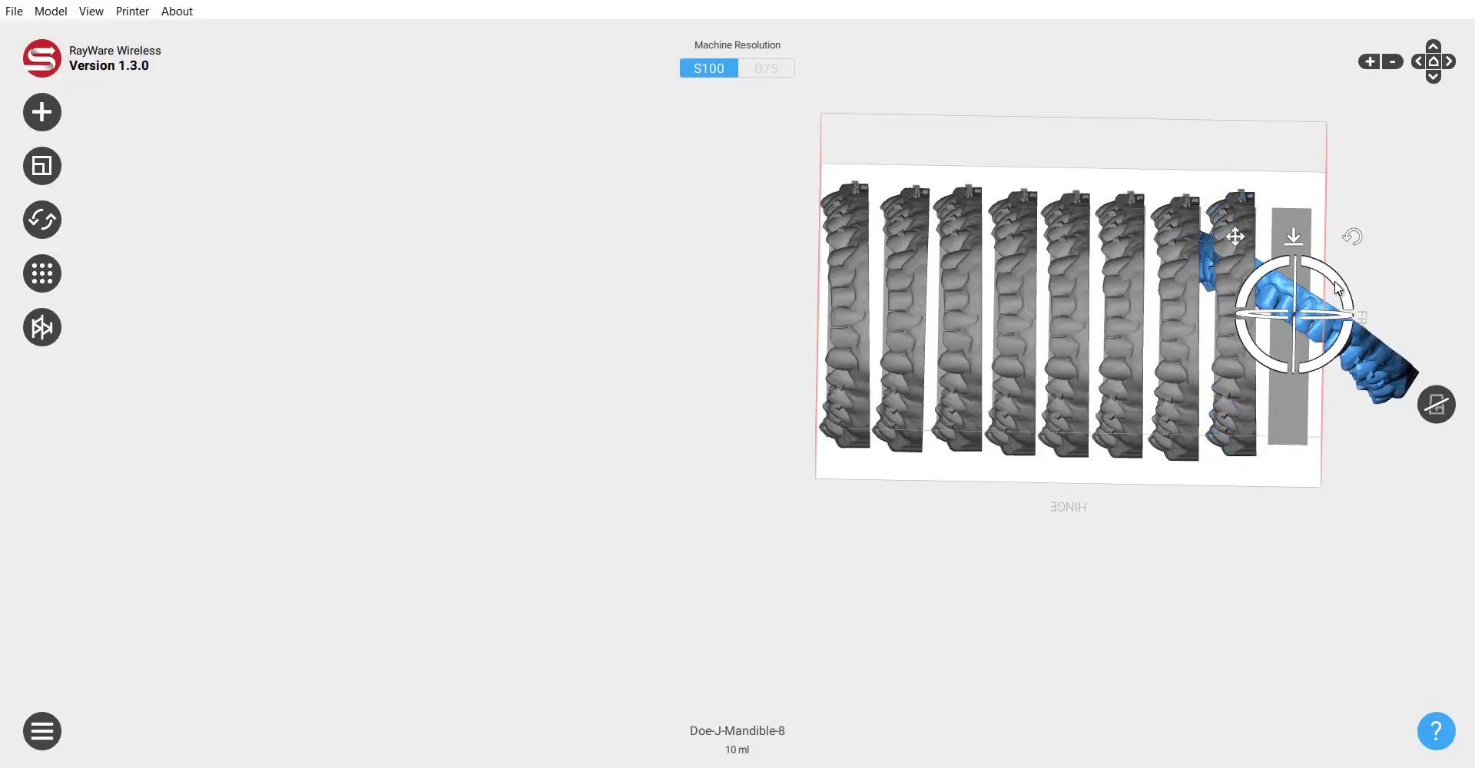
{"action": "left_click_drag", "start_coordinate": [1338, 286], "coordinate": [1351, 349]}
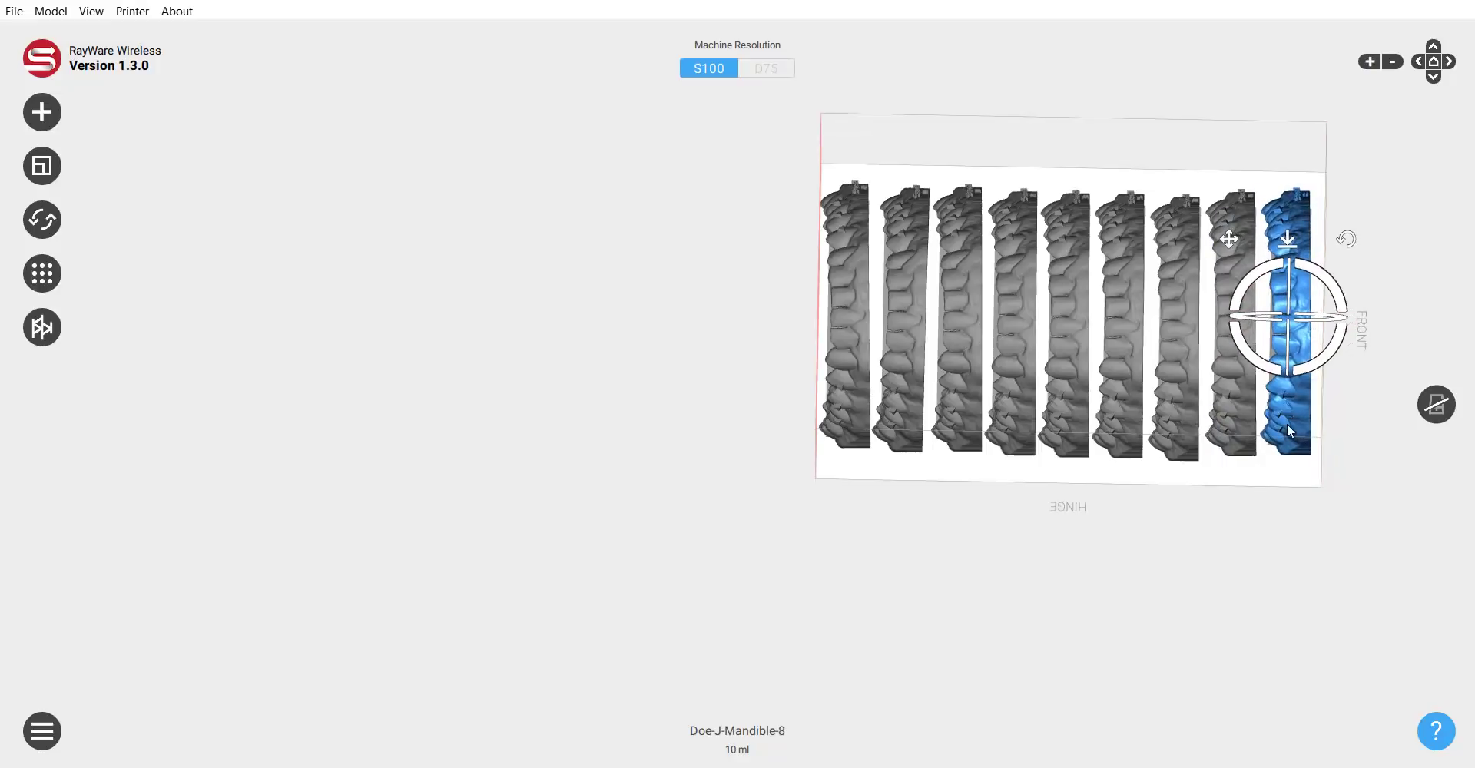
{"action": "left_click_drag", "start_coordinate": [1288, 431], "coordinate": [1103, 467]}
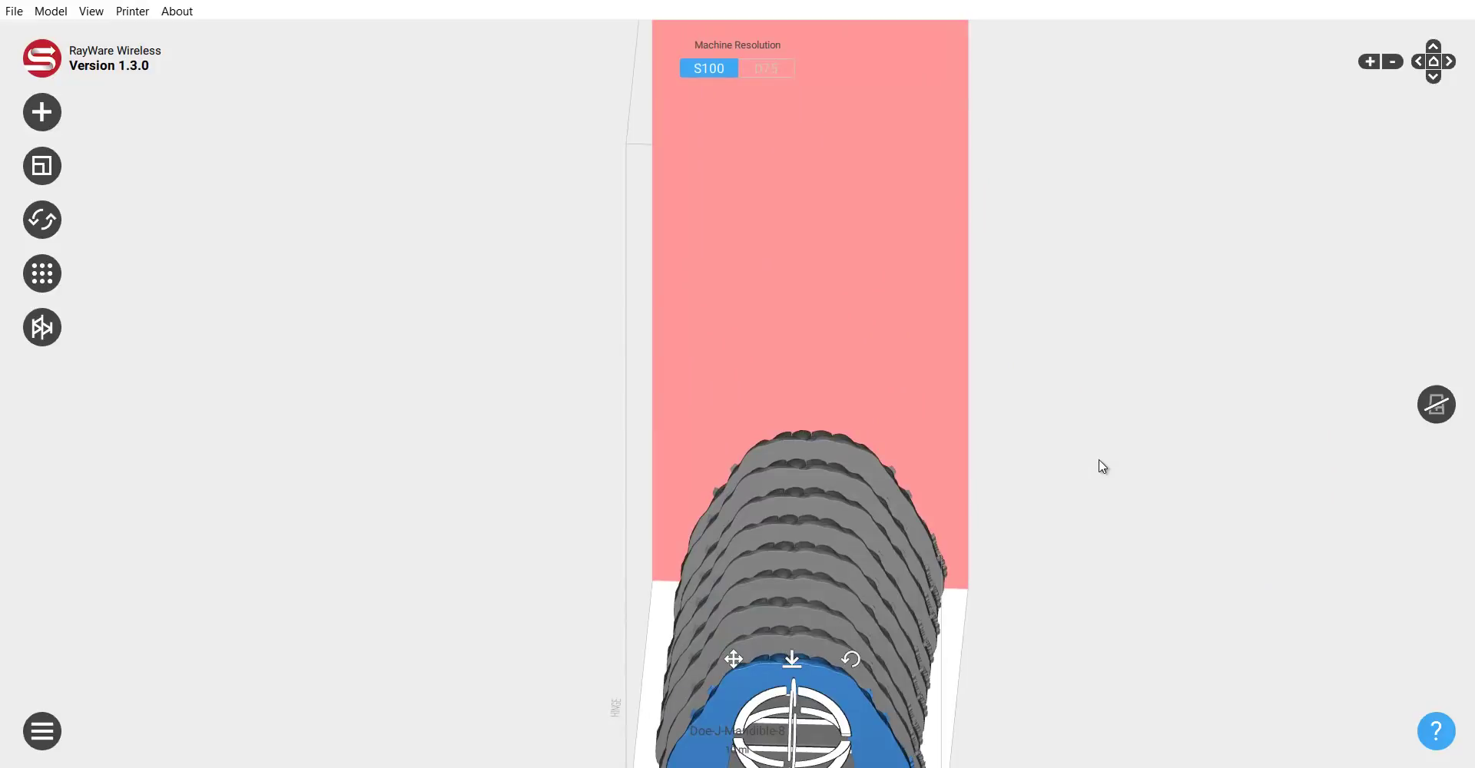
- Tilt the selected first mandible slightly while viewing the row from above
{"action": "left_click_drag", "start_coordinate": [1112, 572], "coordinate": [1024, 336]}
{"action": "left_click_drag", "start_coordinate": [1093, 293], "coordinate": [1028, 386]}
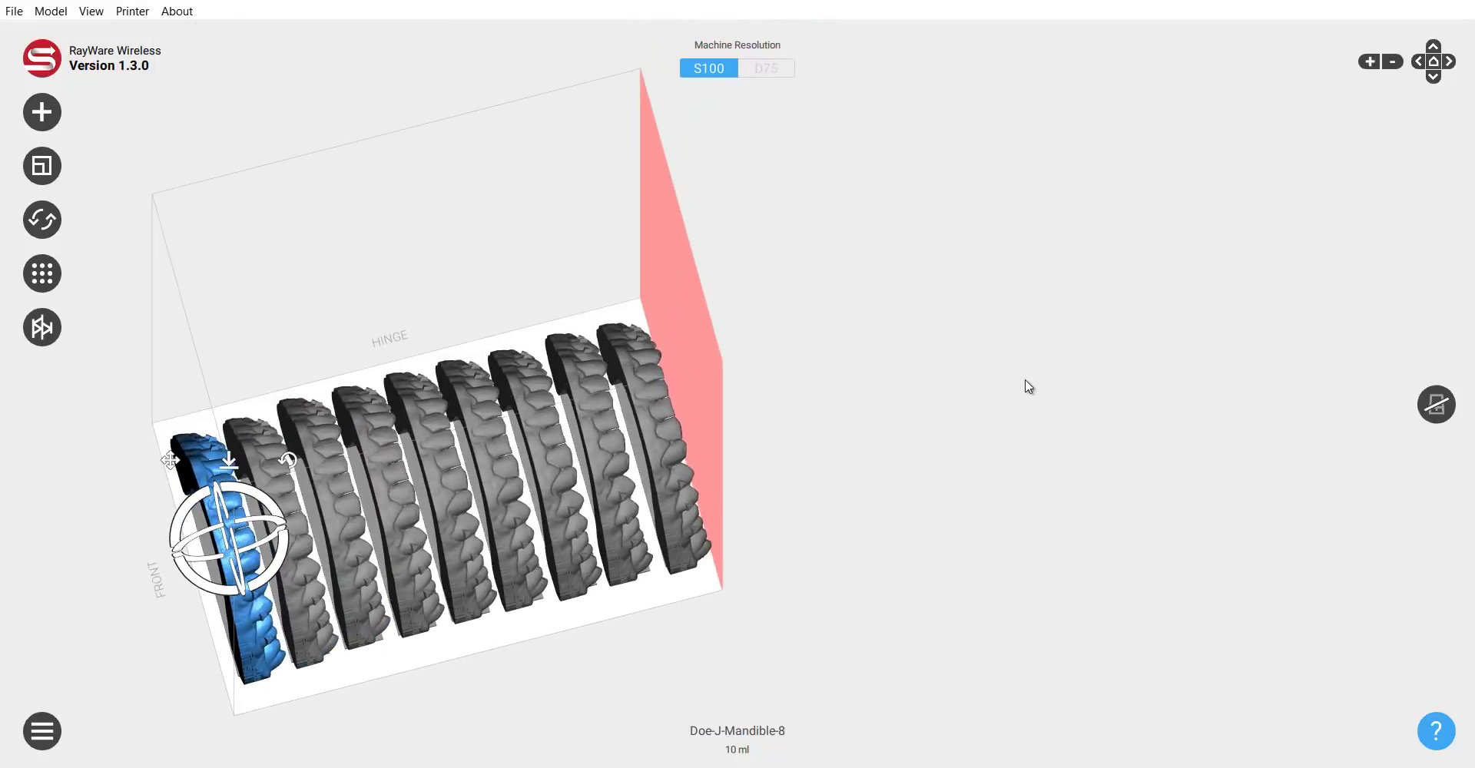
{"action": "right_click_drag", "start_coordinate": [863, 471], "coordinate": [991, 483]}
{"action": "scroll", "coordinate": [988, 475], "scroll_direction": "up", "scroll_amount": 5}
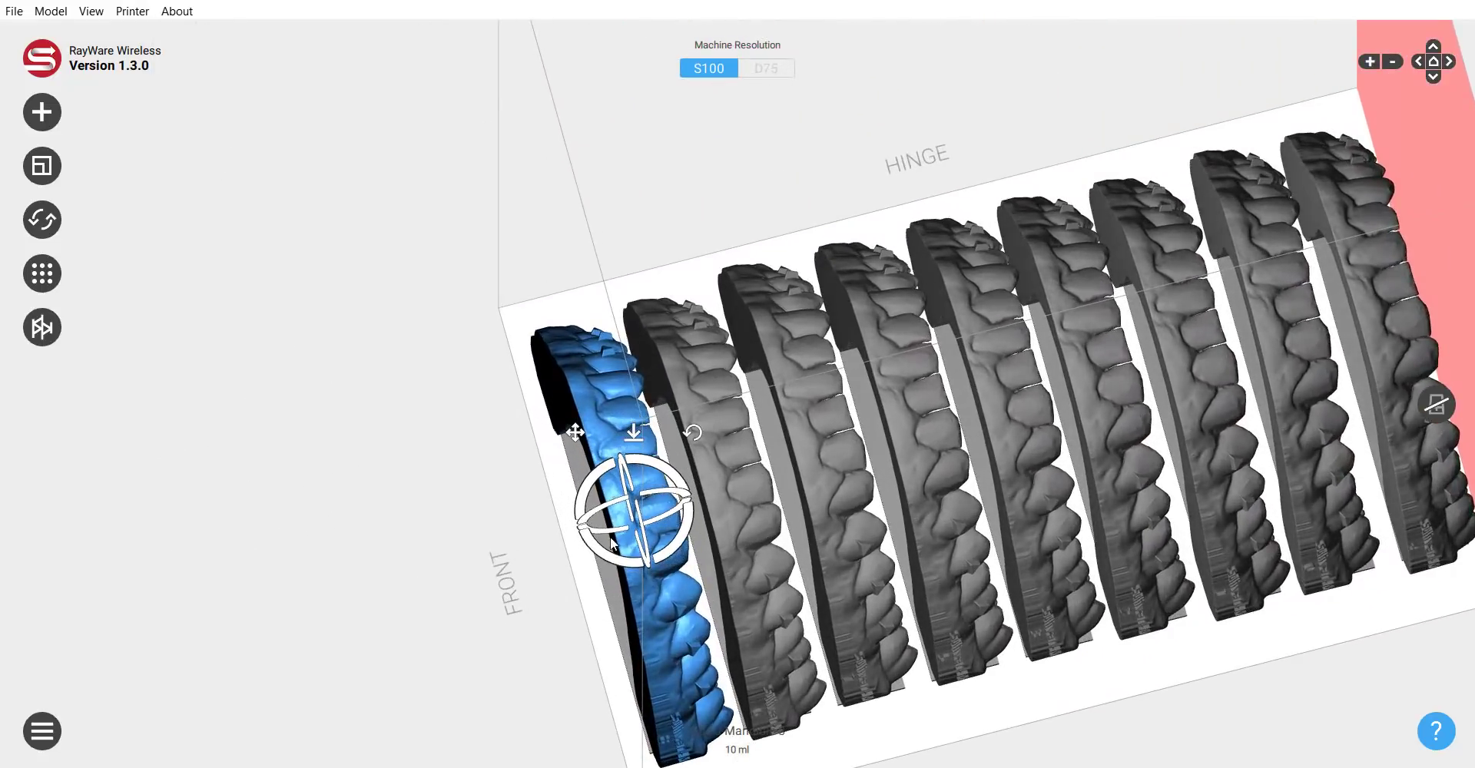
{"action": "mouse_move", "coordinate": [583, 465]}
{"action": "left_mouse_down"}
{"action": "mouse_move", "coordinate": [538, 410]}
{"action": "mouse_move", "coordinate": [544, 396]}
{"action": "mouse_move", "coordinate": [573, 441]}
{"action": "left_mouse_up"}
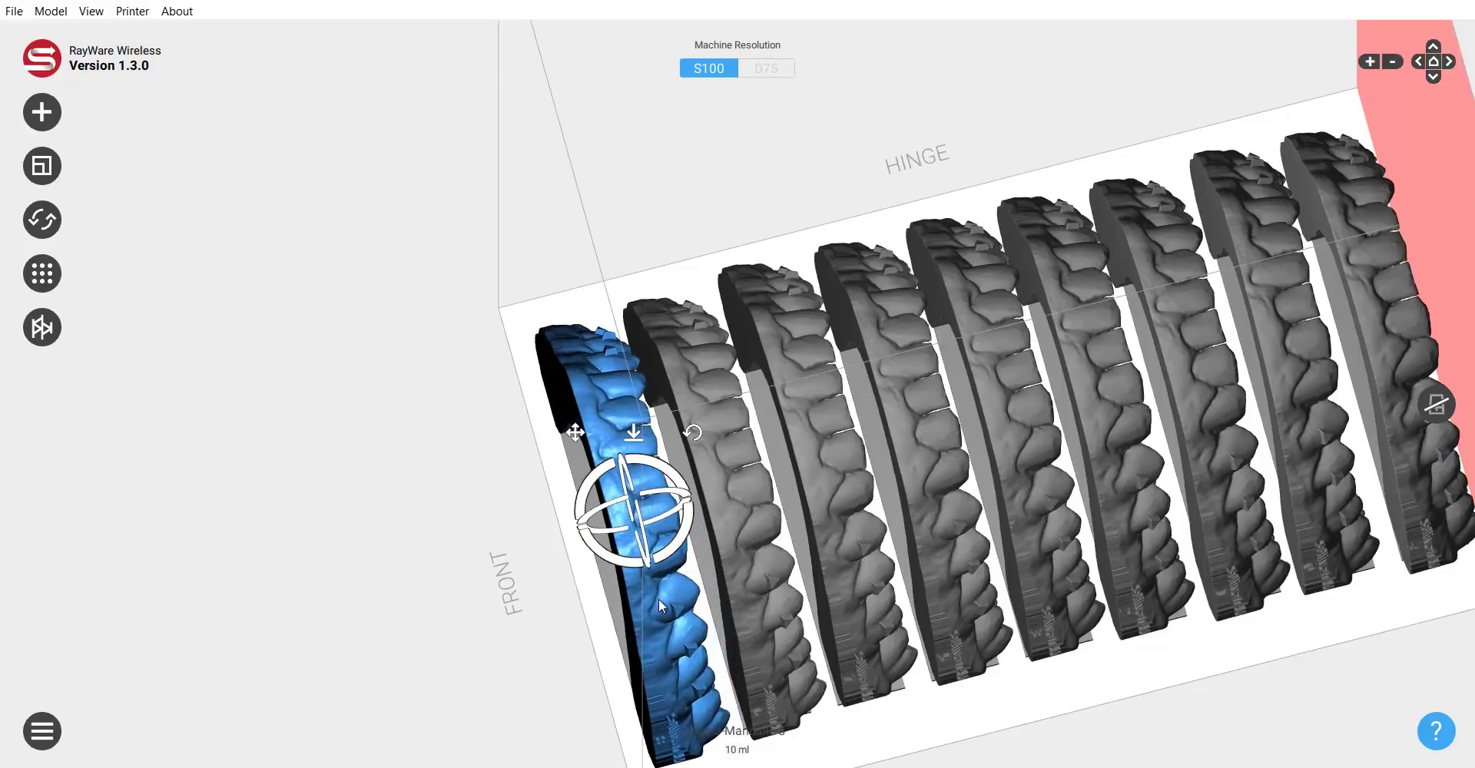
- Orbit around the build plate to check the nine-mandible row from several angles
{"action": "right_click_drag", "start_coordinate": [507, 618], "coordinate": [511, 556]}
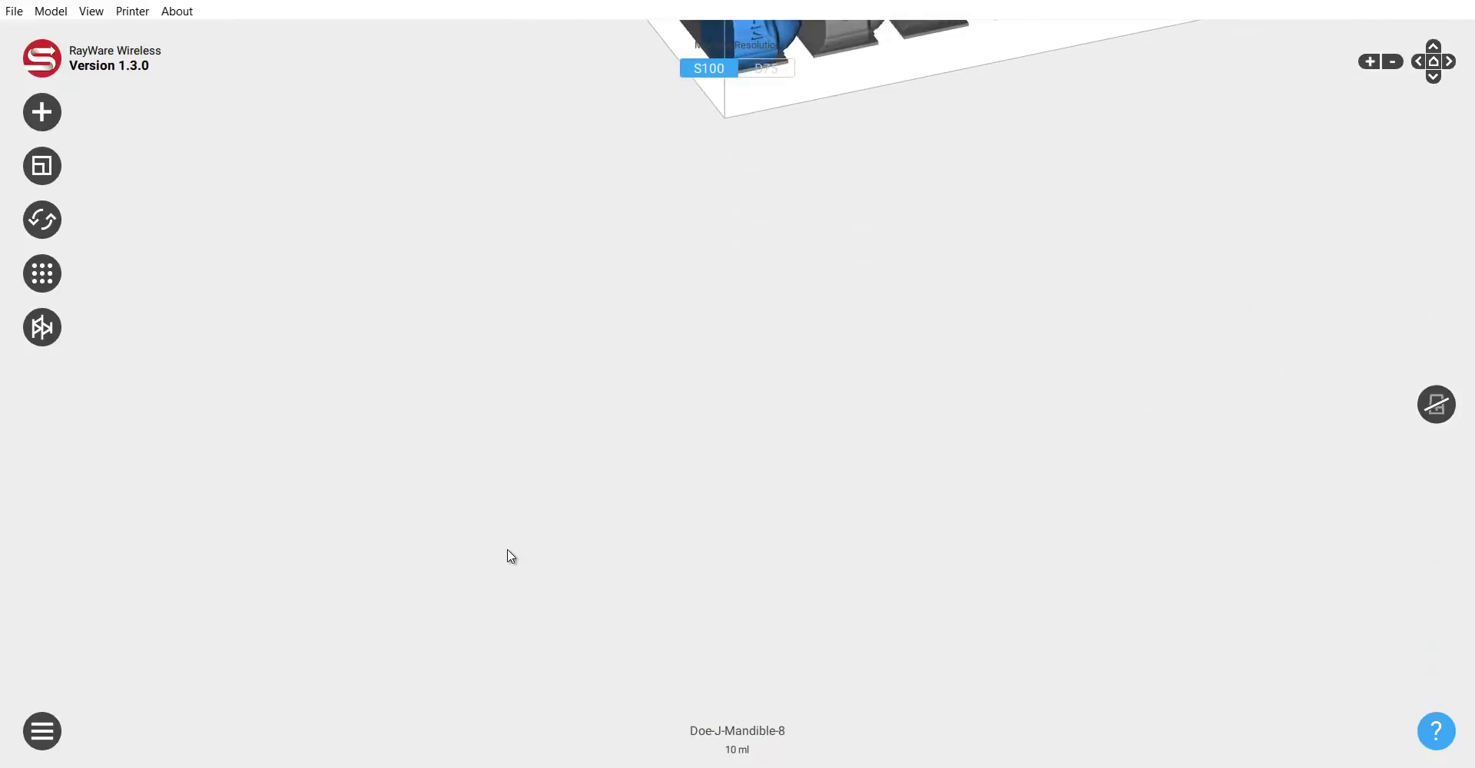
{"action": "scroll", "coordinate": [511, 561], "scroll_direction": "down", "scroll_amount": 3}
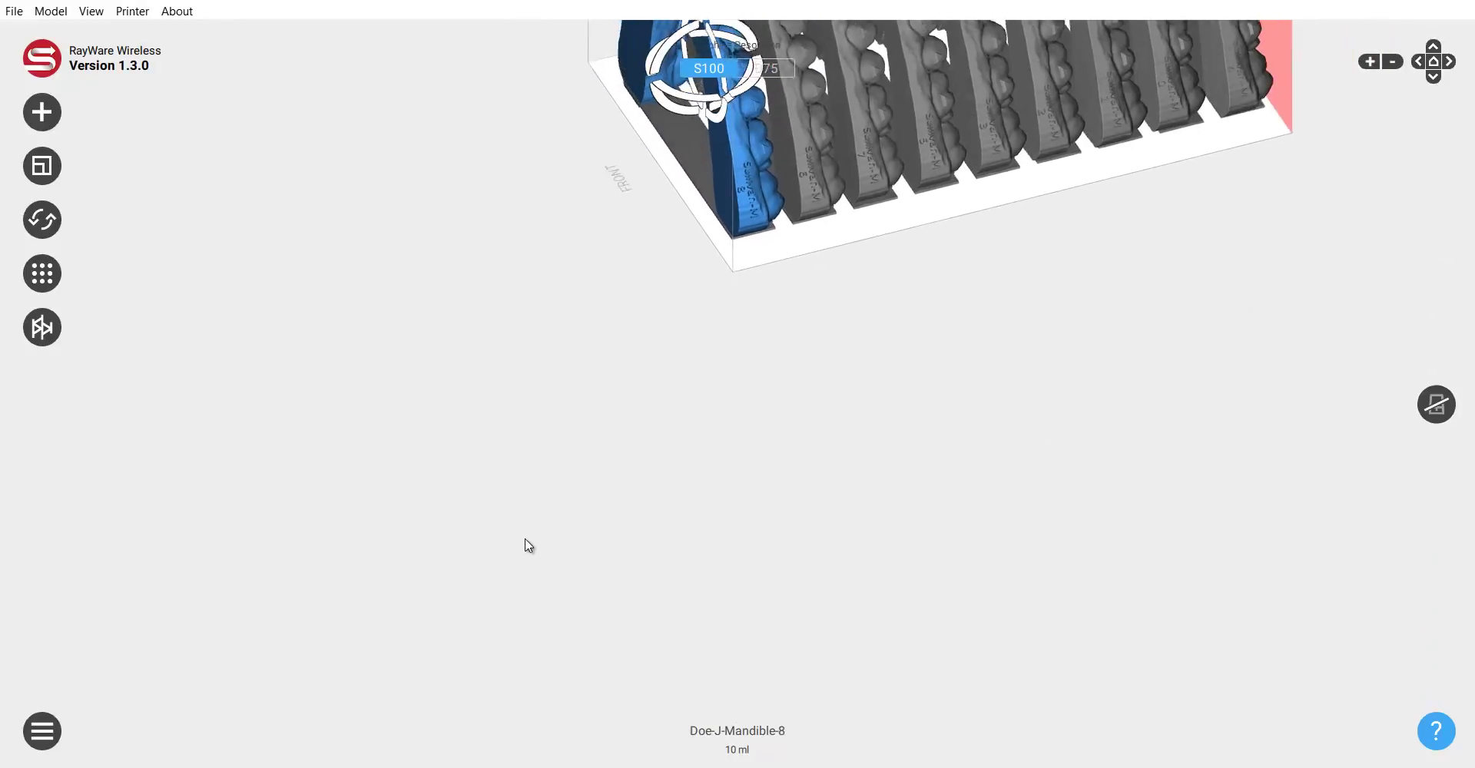
{"action": "left_click_drag", "start_coordinate": [702, 422], "coordinate": [710, 529]}
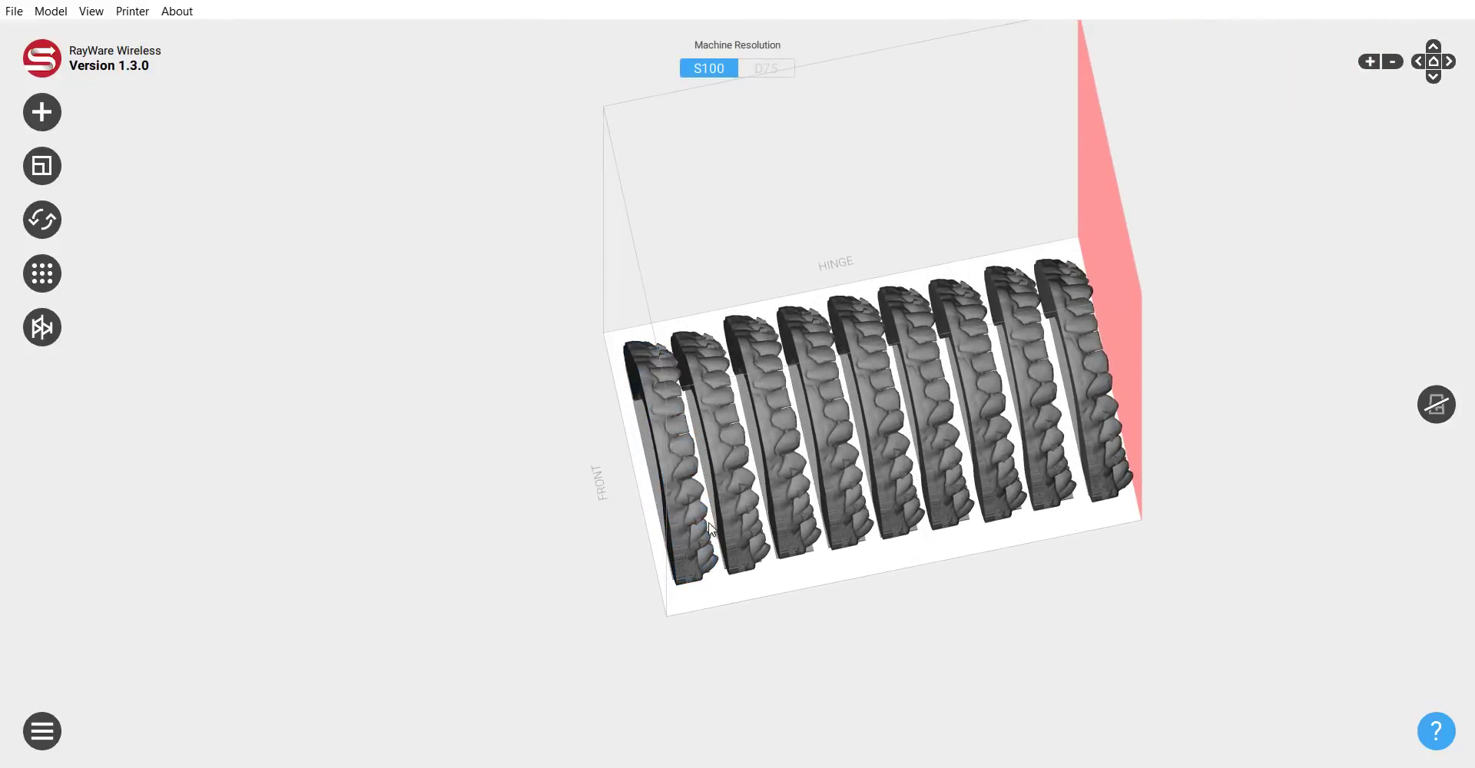
{"action": "left_click_drag", "start_coordinate": [582, 598], "coordinate": [637, 463]}
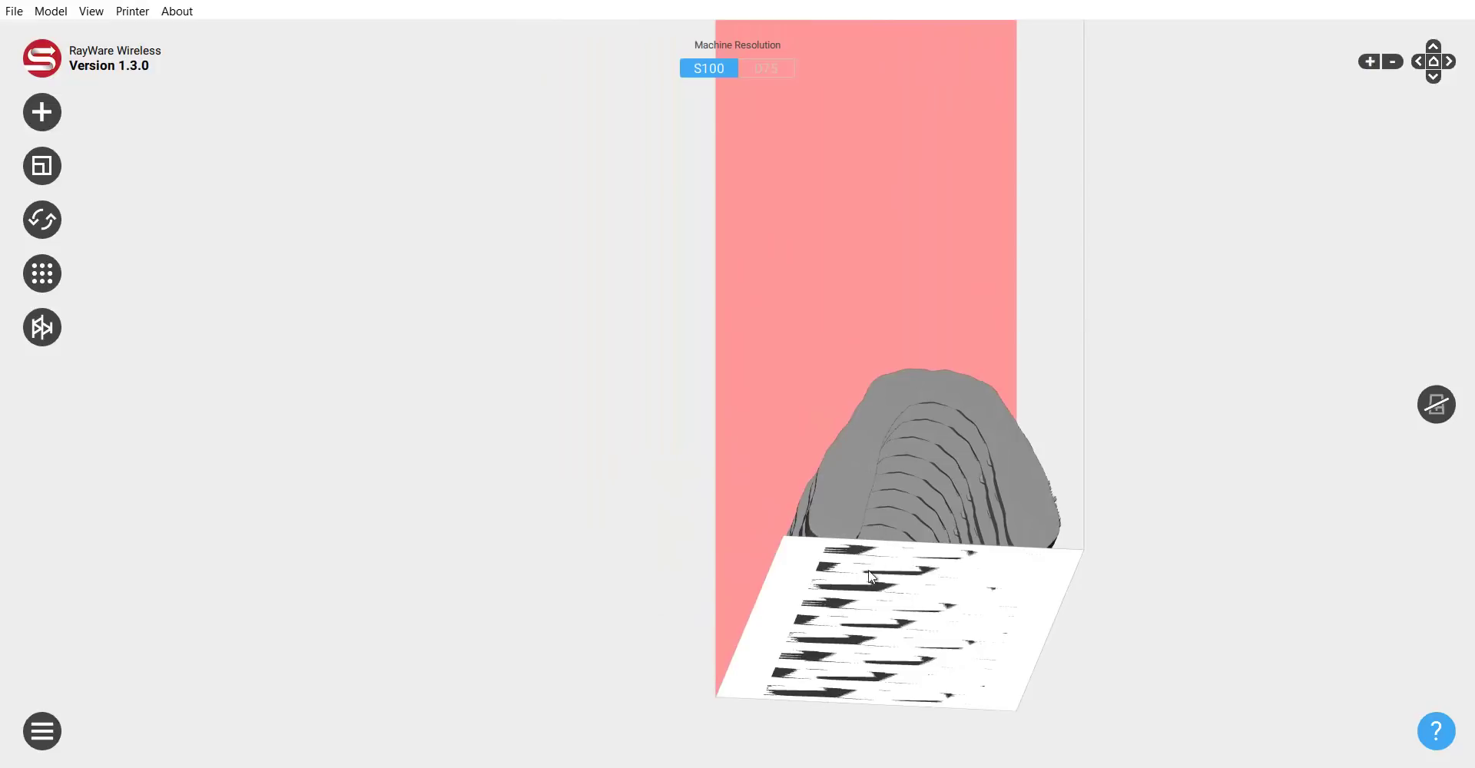
{"action": "left_click_drag", "start_coordinate": [1011, 626], "coordinate": [1168, 507]}
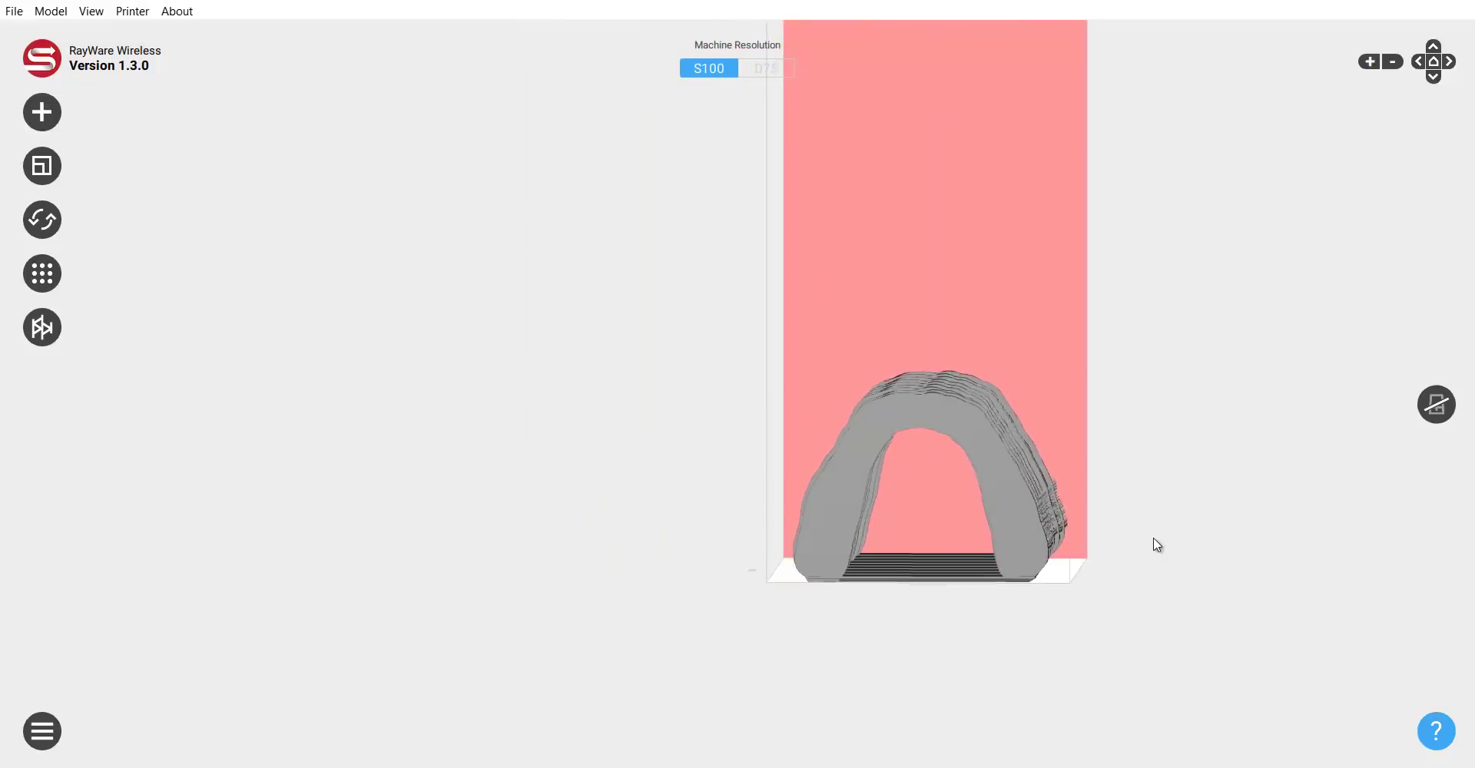
{"action": "left_click_drag", "start_coordinate": [951, 614], "coordinate": [906, 716]}
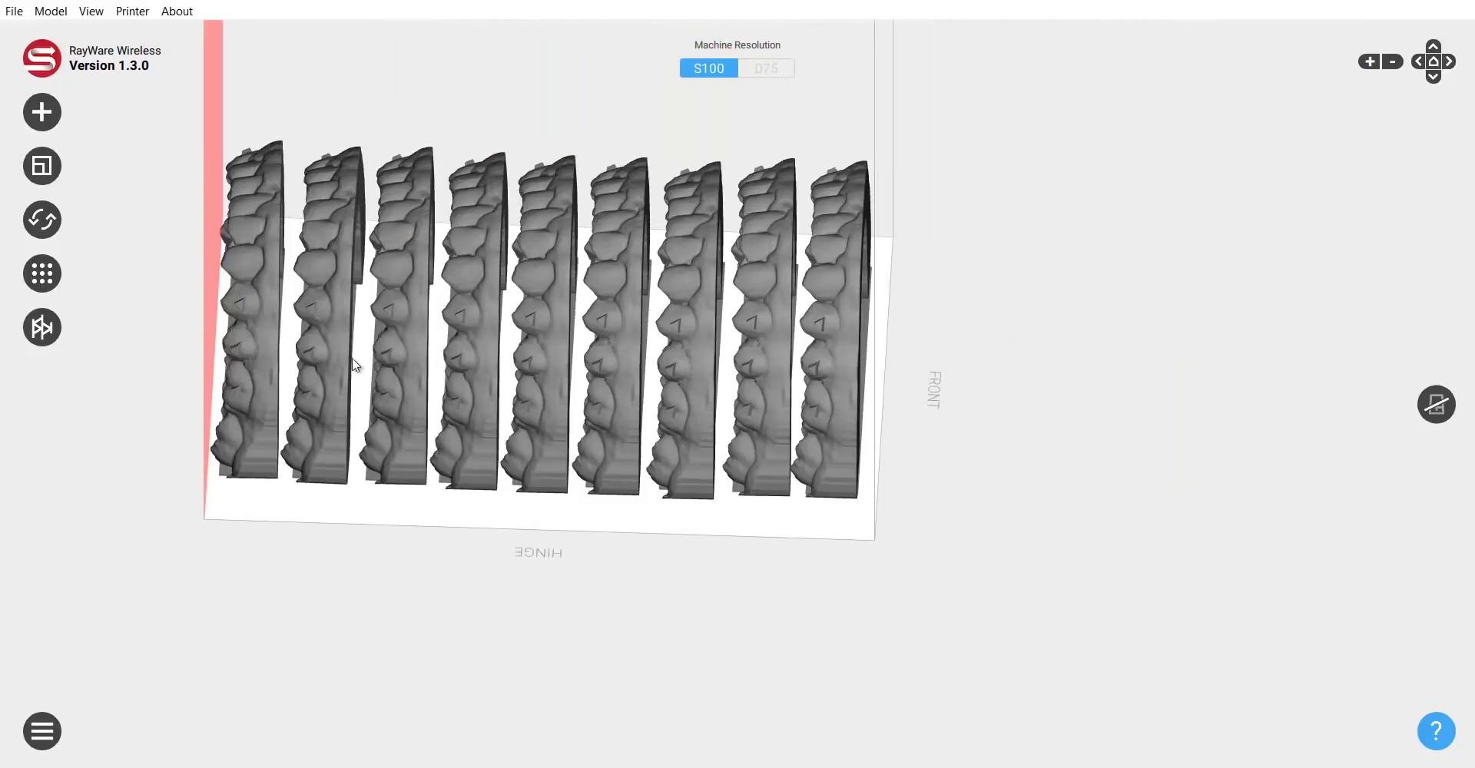
- Select all nine mandibles with Ctrl+A and shift them slightly right
{"action": "left_click", "coordinate": [262, 381]}
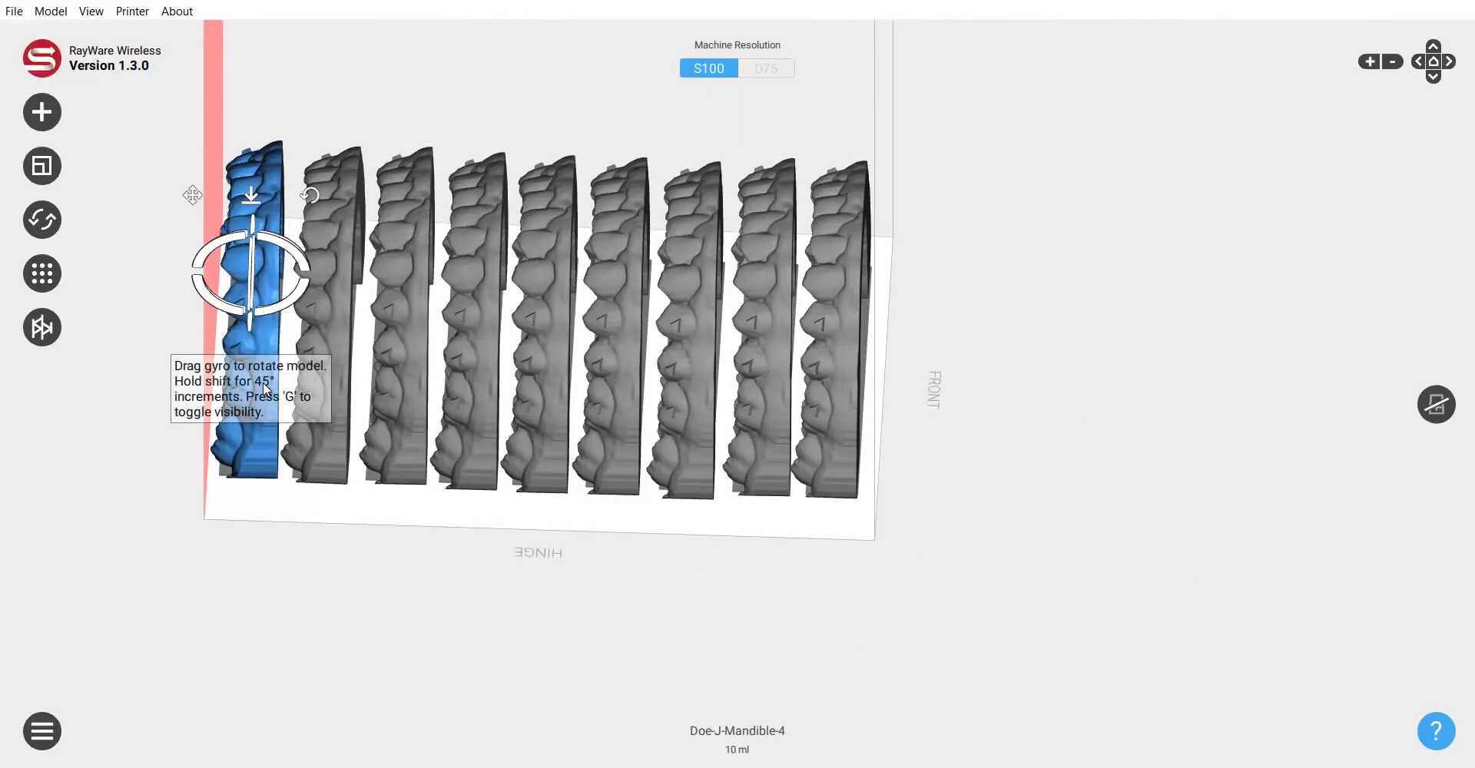
{"action": "key", "text": "ctrl+a"}
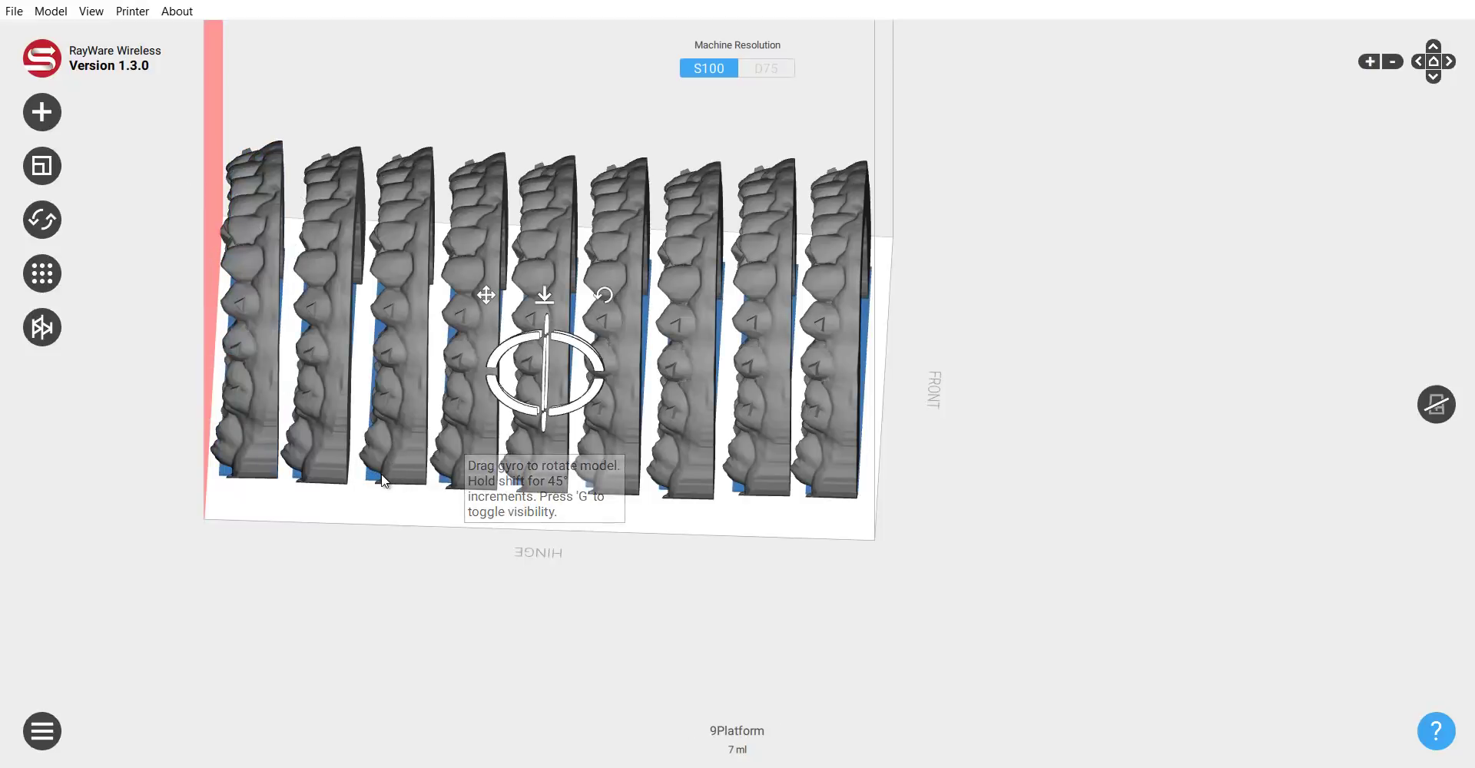
{"action": "left_click_drag", "start_coordinate": [373, 473], "coordinate": [376, 472]}
- Nudge Mandible-0 right, shift the whole group right again, then select Mandible-8
{"action": "left_click", "coordinate": [262, 405]}
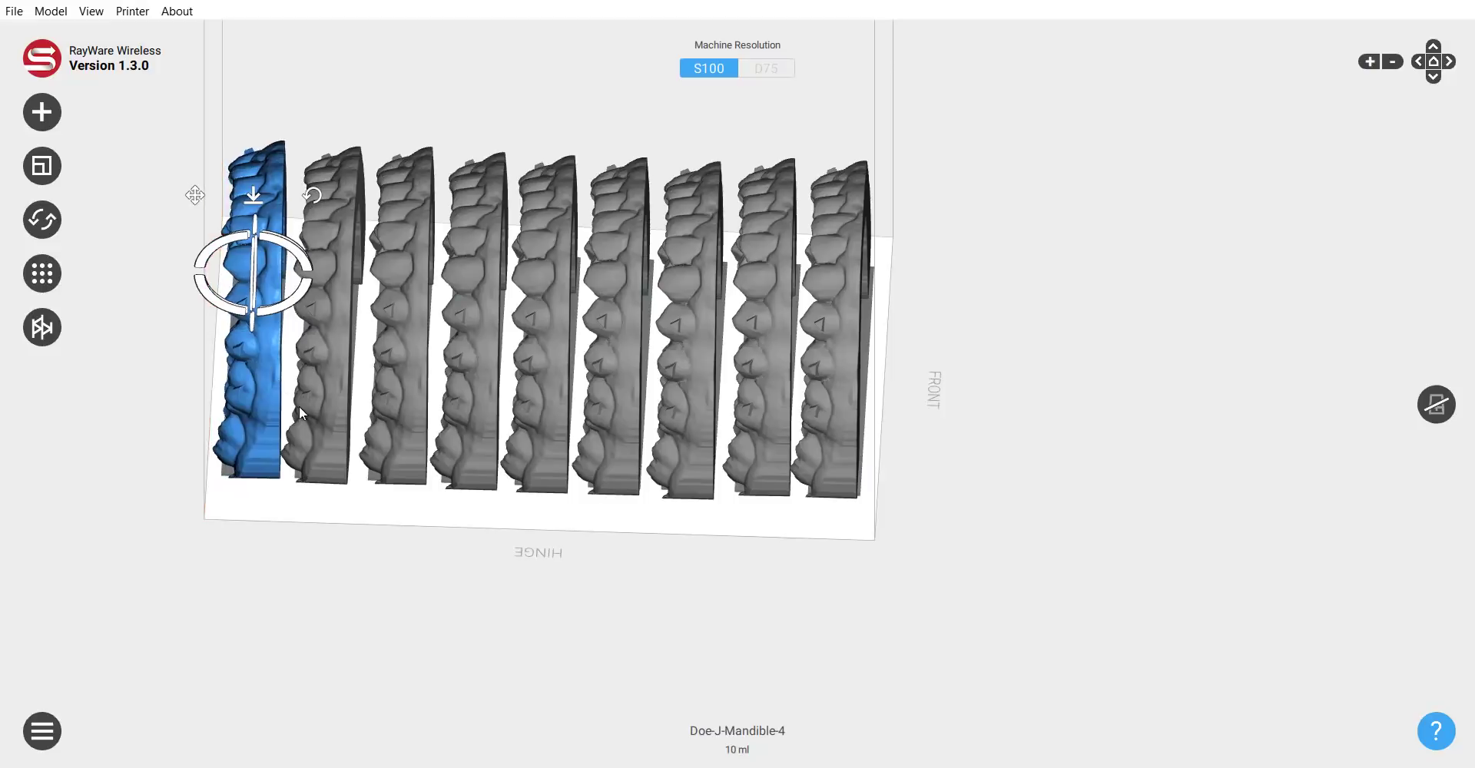
{"action": "left_click", "coordinate": [336, 422]}
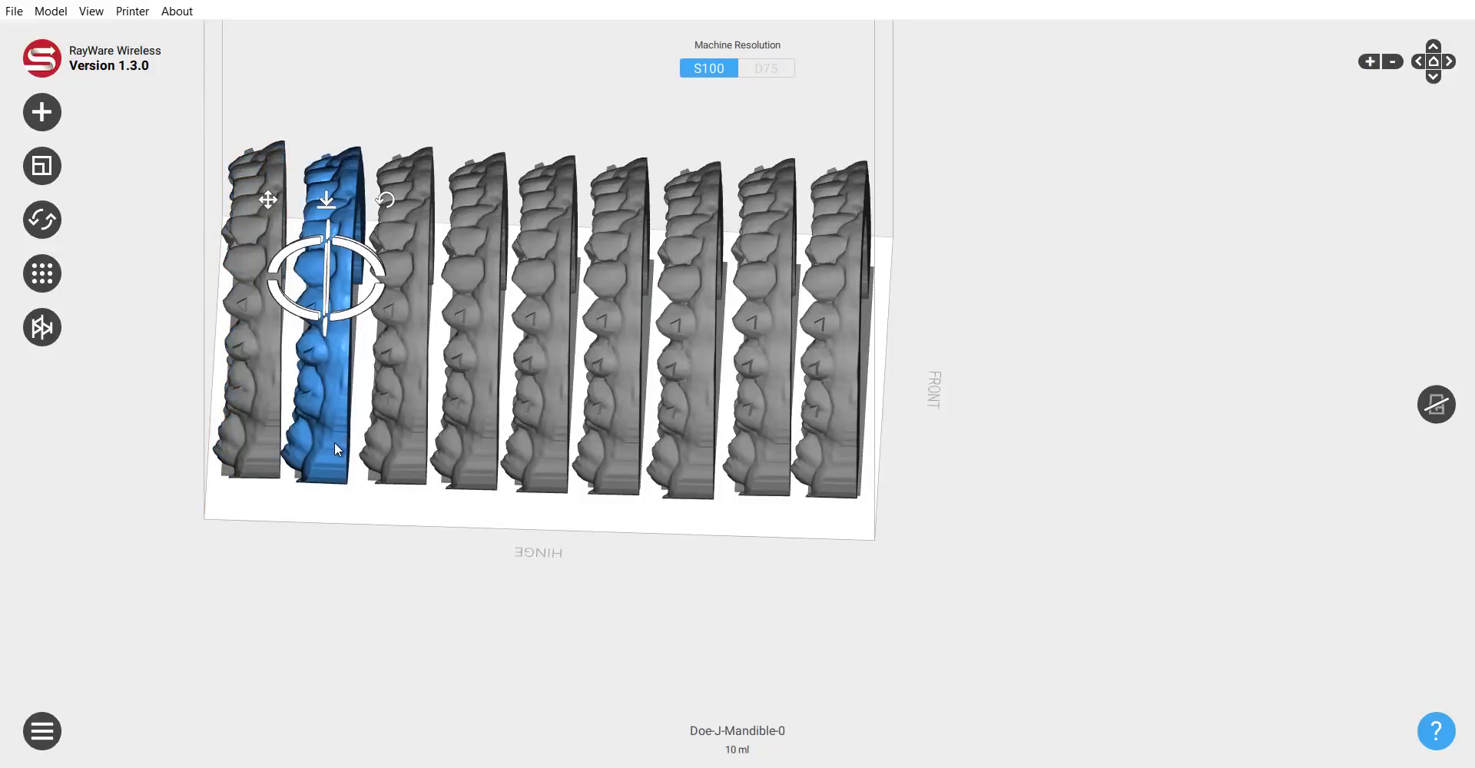
{"action": "left_click_drag", "start_coordinate": [335, 443], "coordinate": [337, 444]}
{"action": "key", "text": "ctrl+a"}
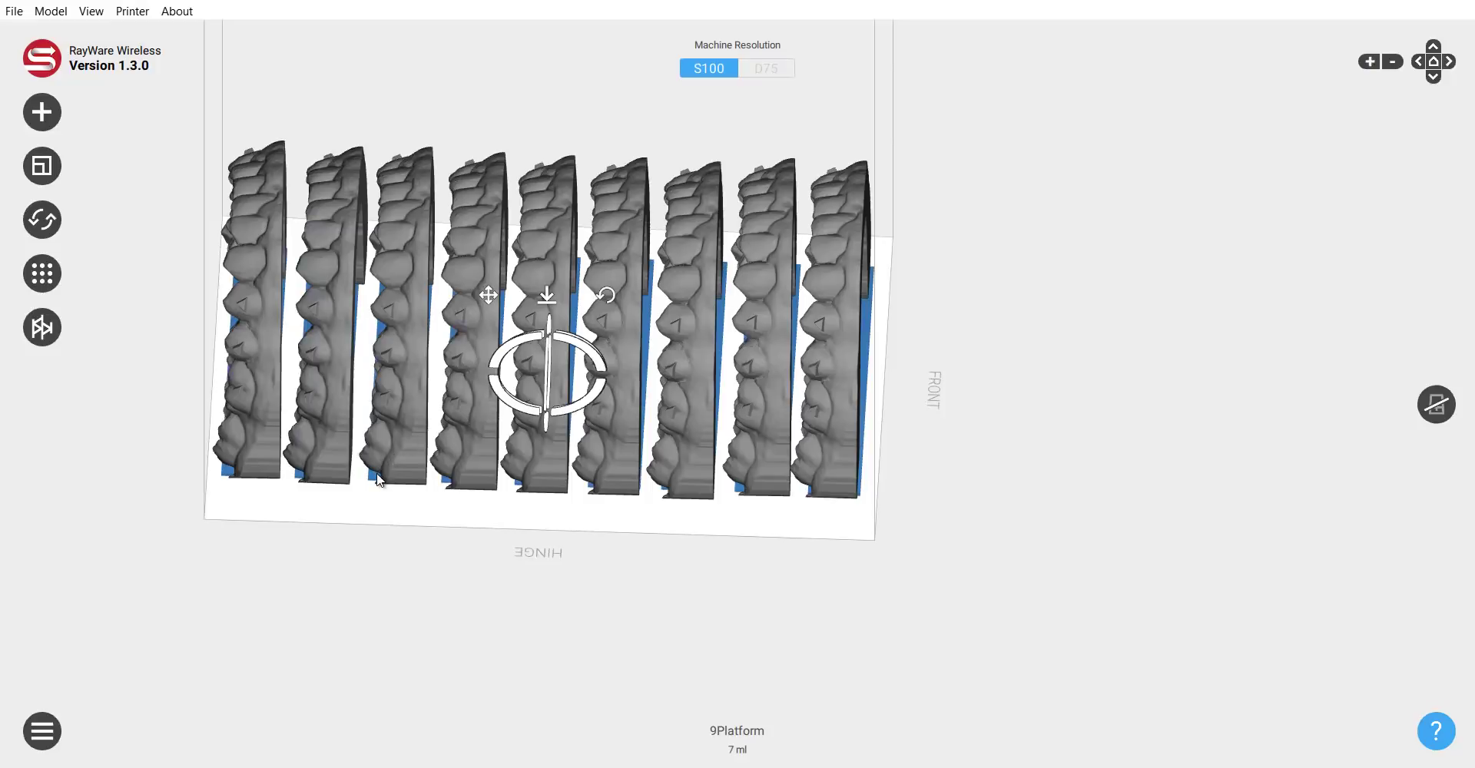
{"action": "left_click_drag", "start_coordinate": [376, 472], "coordinate": [377, 473]}
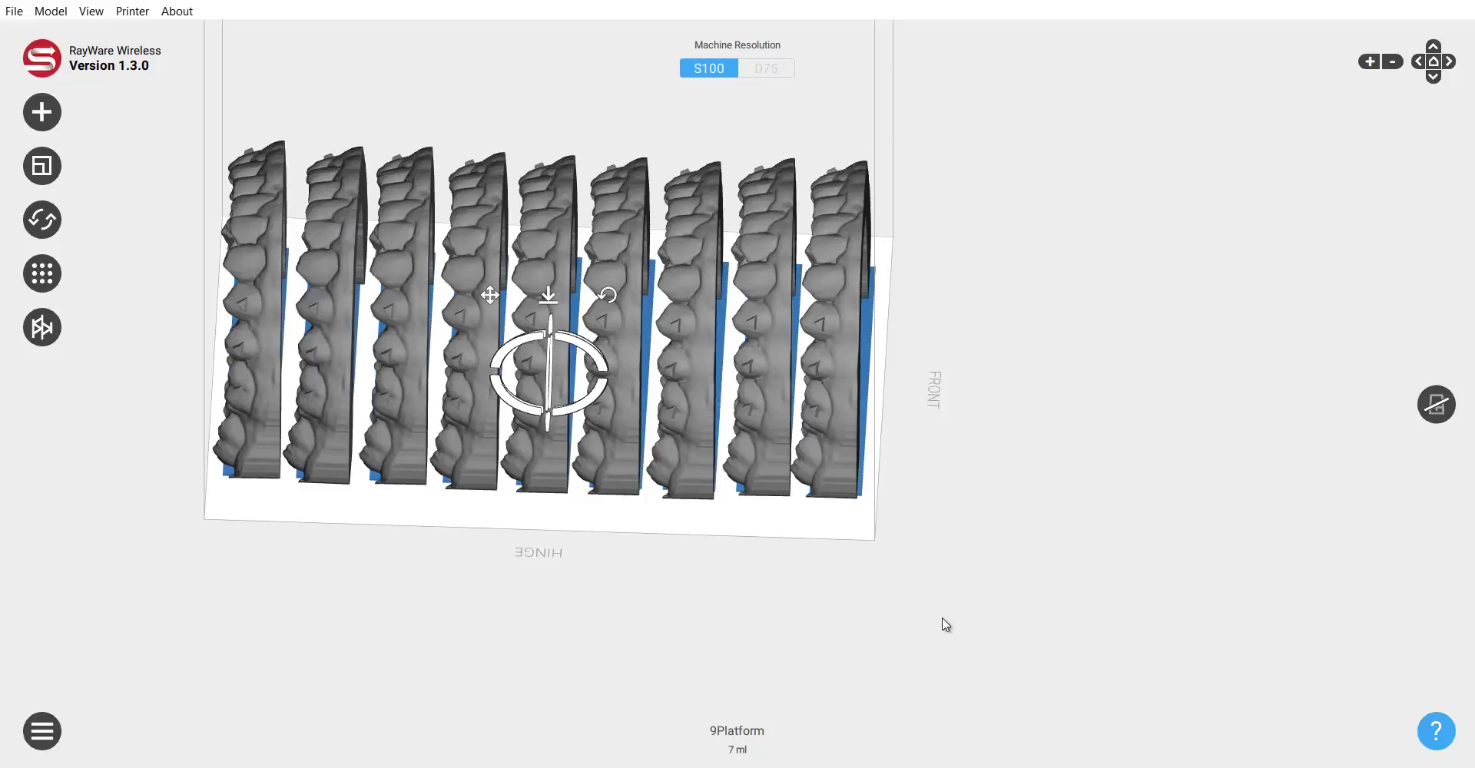
{"action": "left_click_drag", "start_coordinate": [982, 499], "coordinate": [889, 515]}
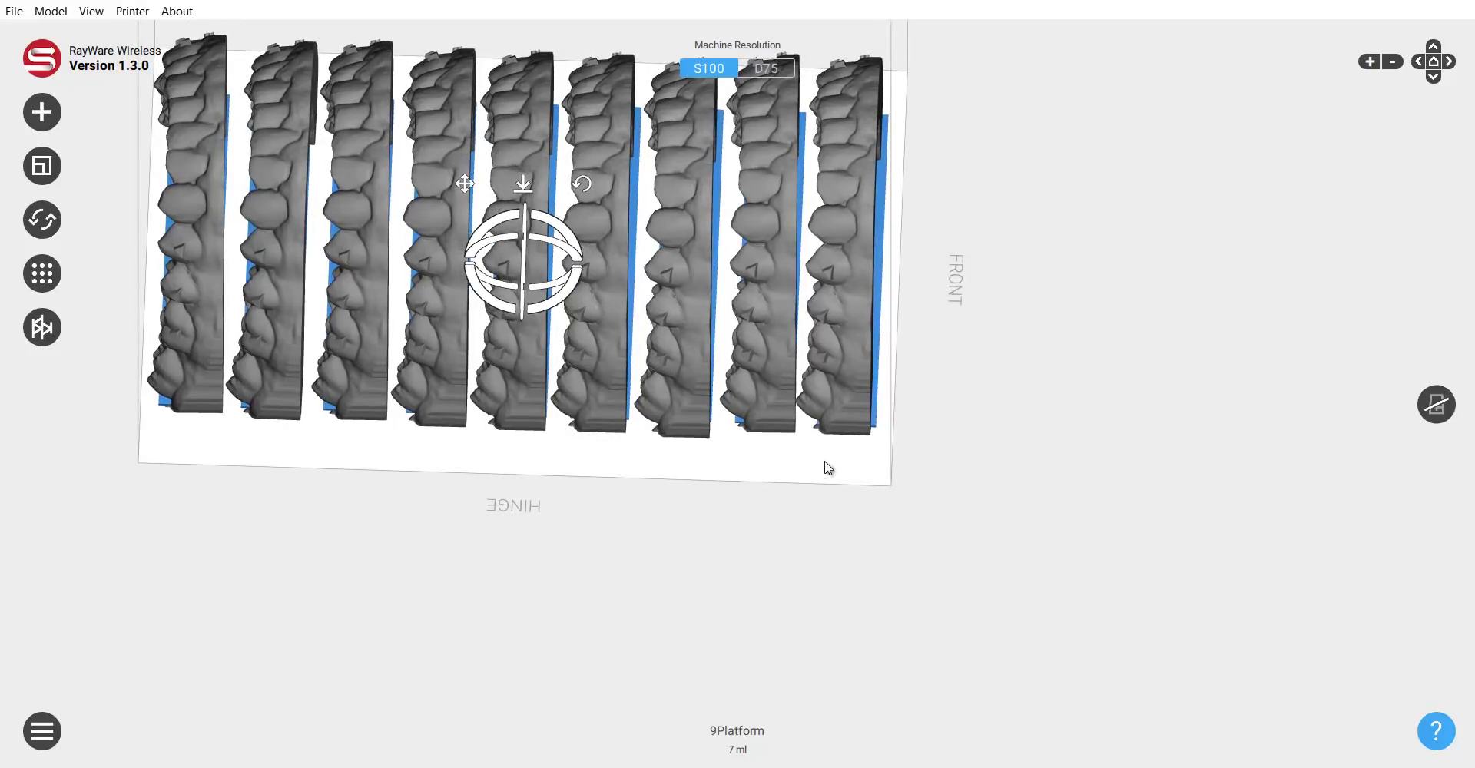
{"action": "left_click", "coordinate": [837, 396]}
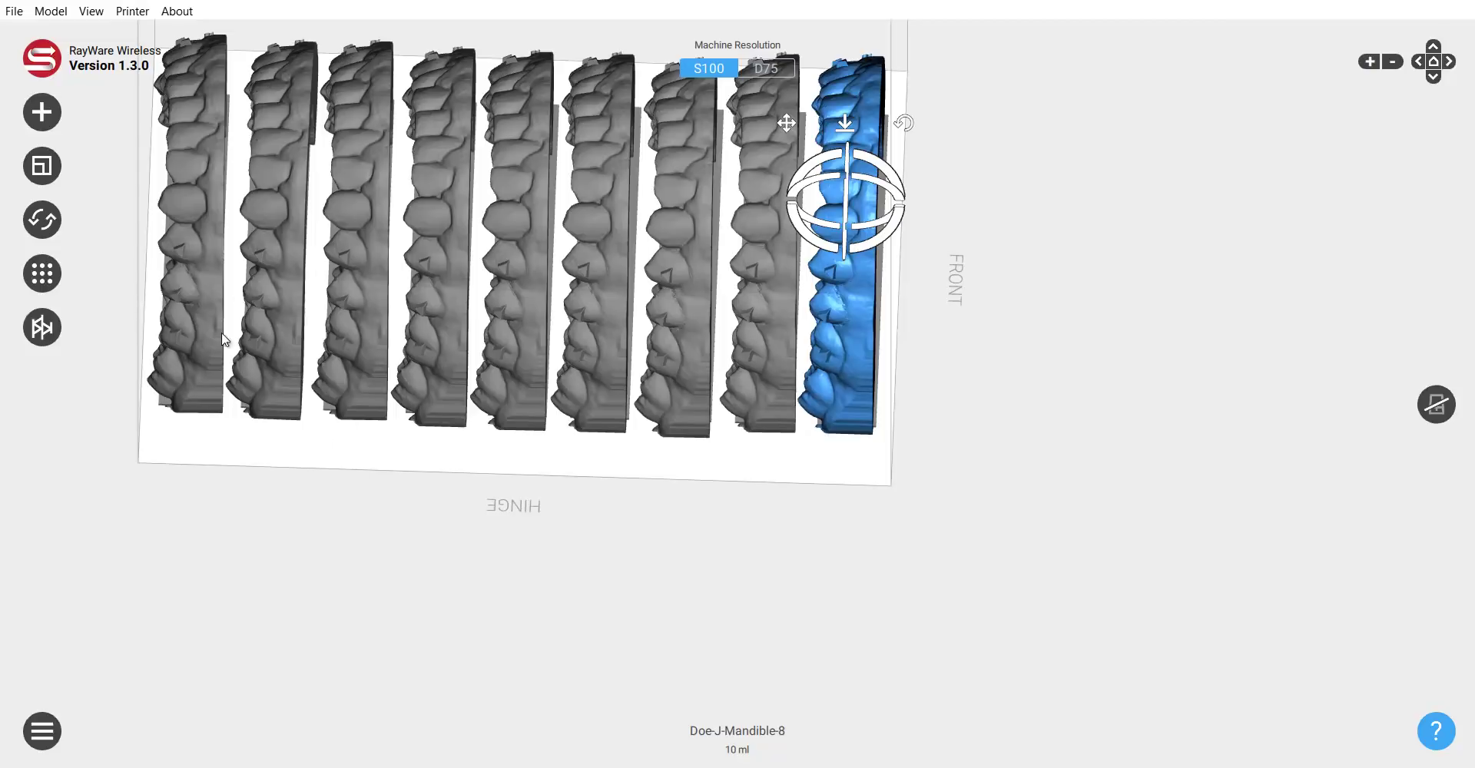
- Check the mandible row from several angles, then tilt Doe-J-Mandible-8 a few degrees to the right boundary
{"action": "right_click_drag", "start_coordinate": [327, 533], "coordinate": [302, 458]}
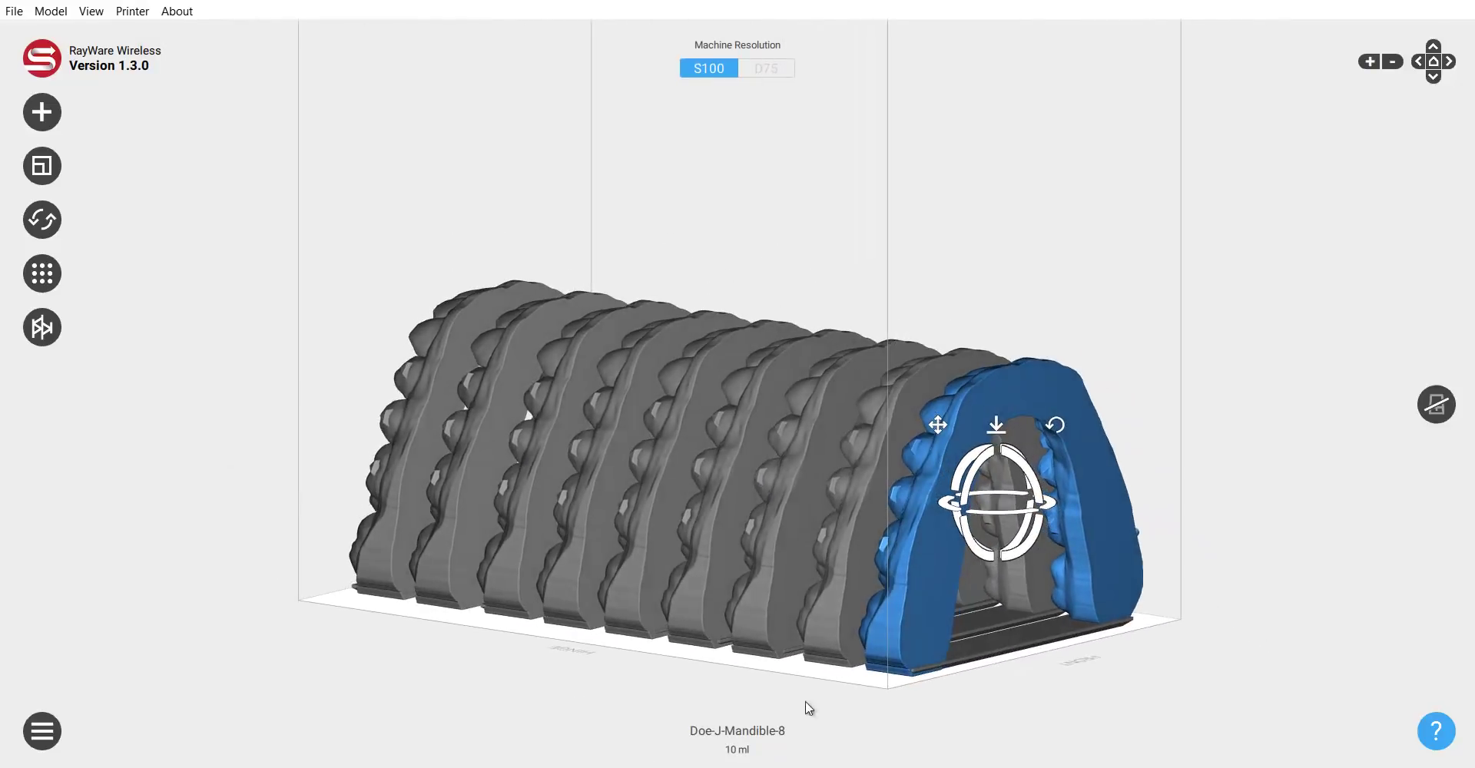
{"action": "right_click_drag", "start_coordinate": [921, 681], "coordinate": [1232, 709]}
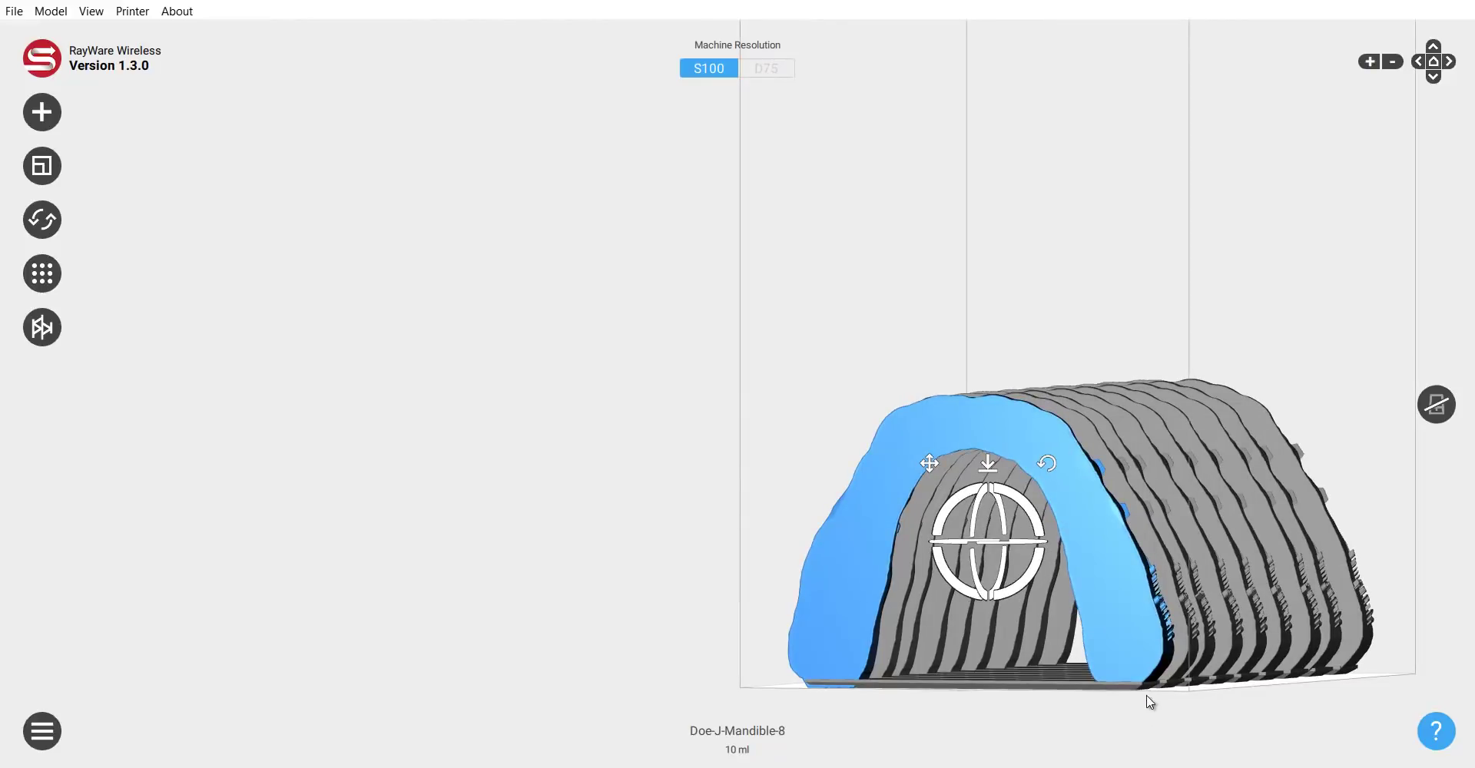
{"action": "right_click_drag", "start_coordinate": [1429, 699], "coordinate": [1419, 634]}
{"action": "right_click_drag", "start_coordinate": [985, 480], "coordinate": [868, 426]}
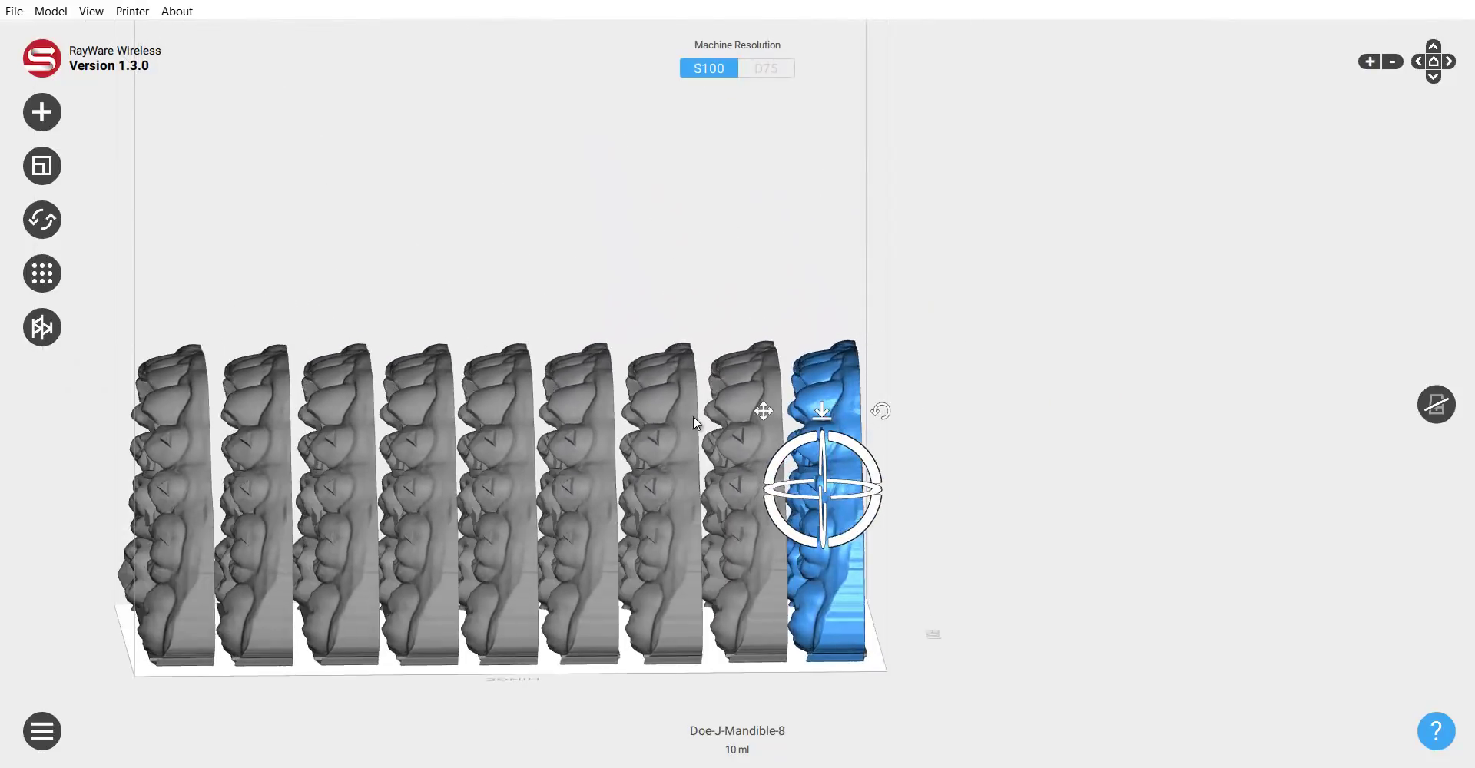
{"action": "right_click_drag", "start_coordinate": [647, 328], "coordinate": [141, 412]}
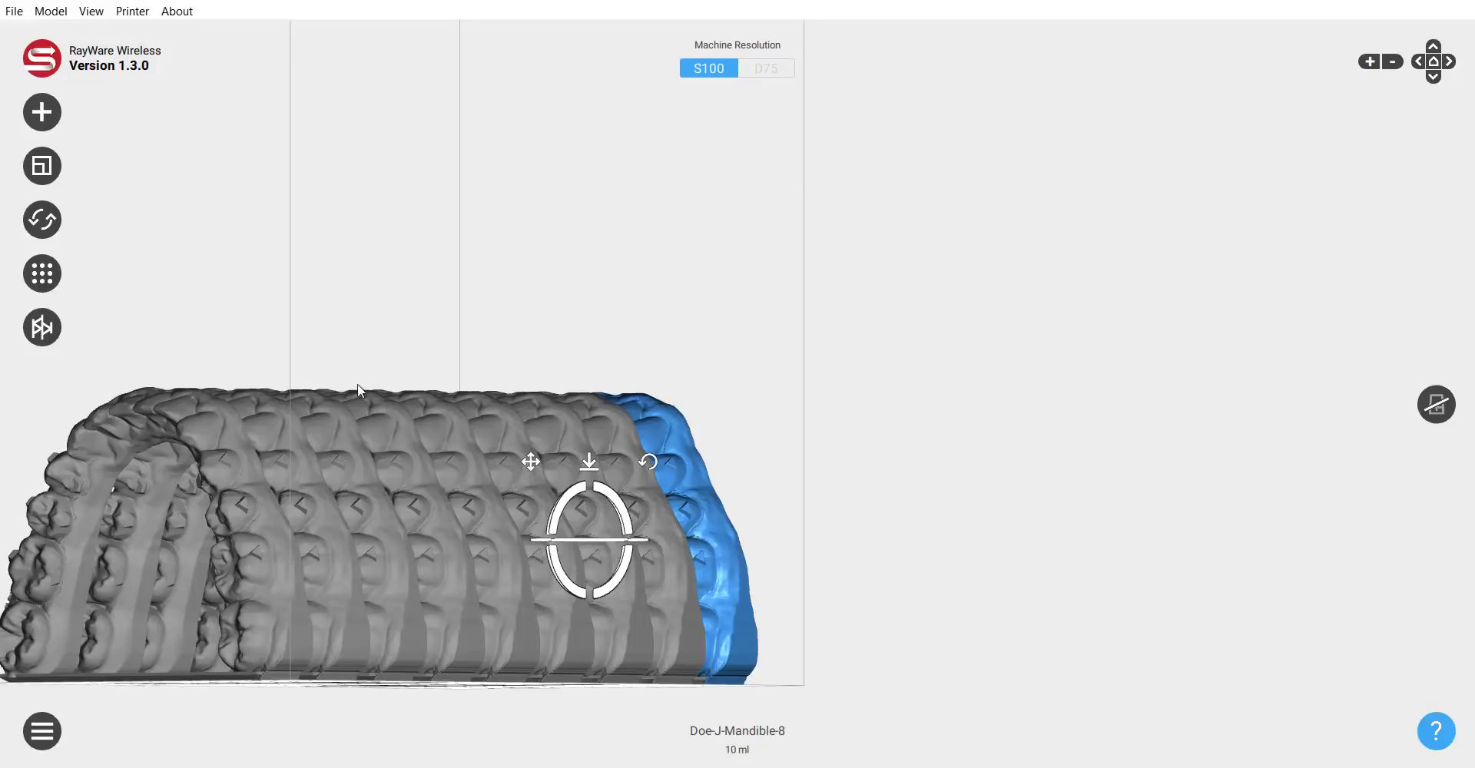
{"action": "right_click_drag", "start_coordinate": [358, 384], "coordinate": [734, 300]}
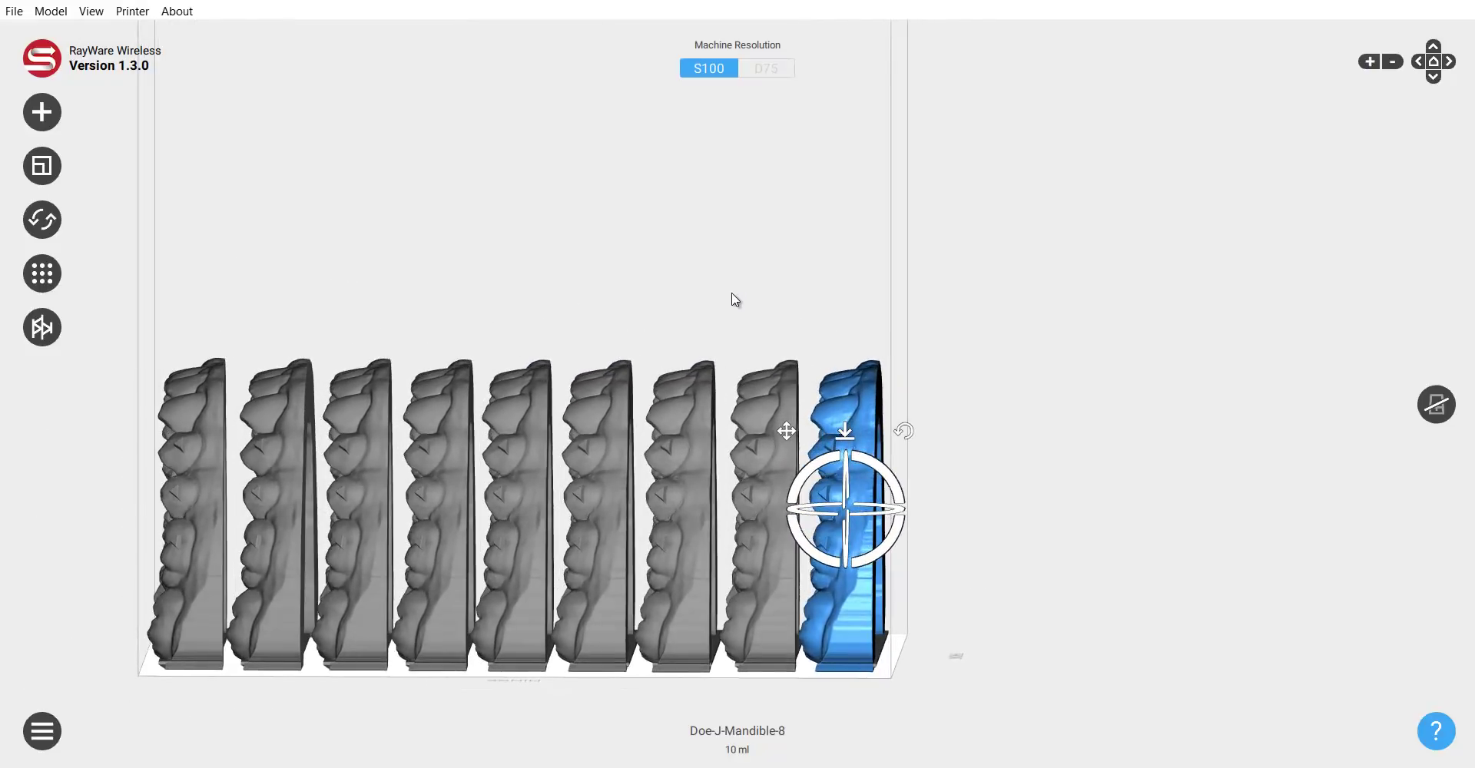
{"action": "left_click_drag", "start_coordinate": [879, 472], "coordinate": [871, 507]}
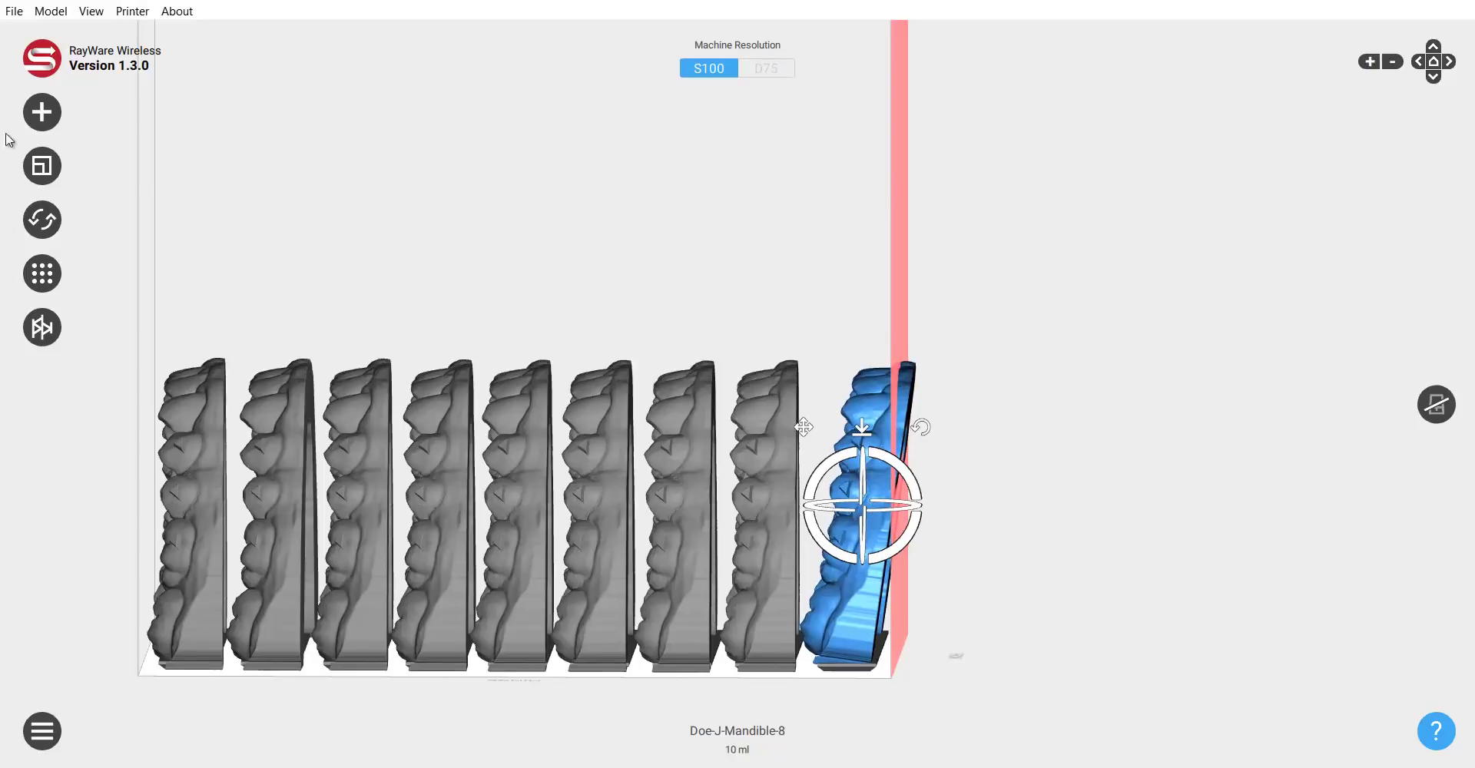
- Open the Rotate panel for Doe-J-Mandible-6 and place the cursor in its X angle field
{"action": "left_click", "coordinate": [46, 217]}
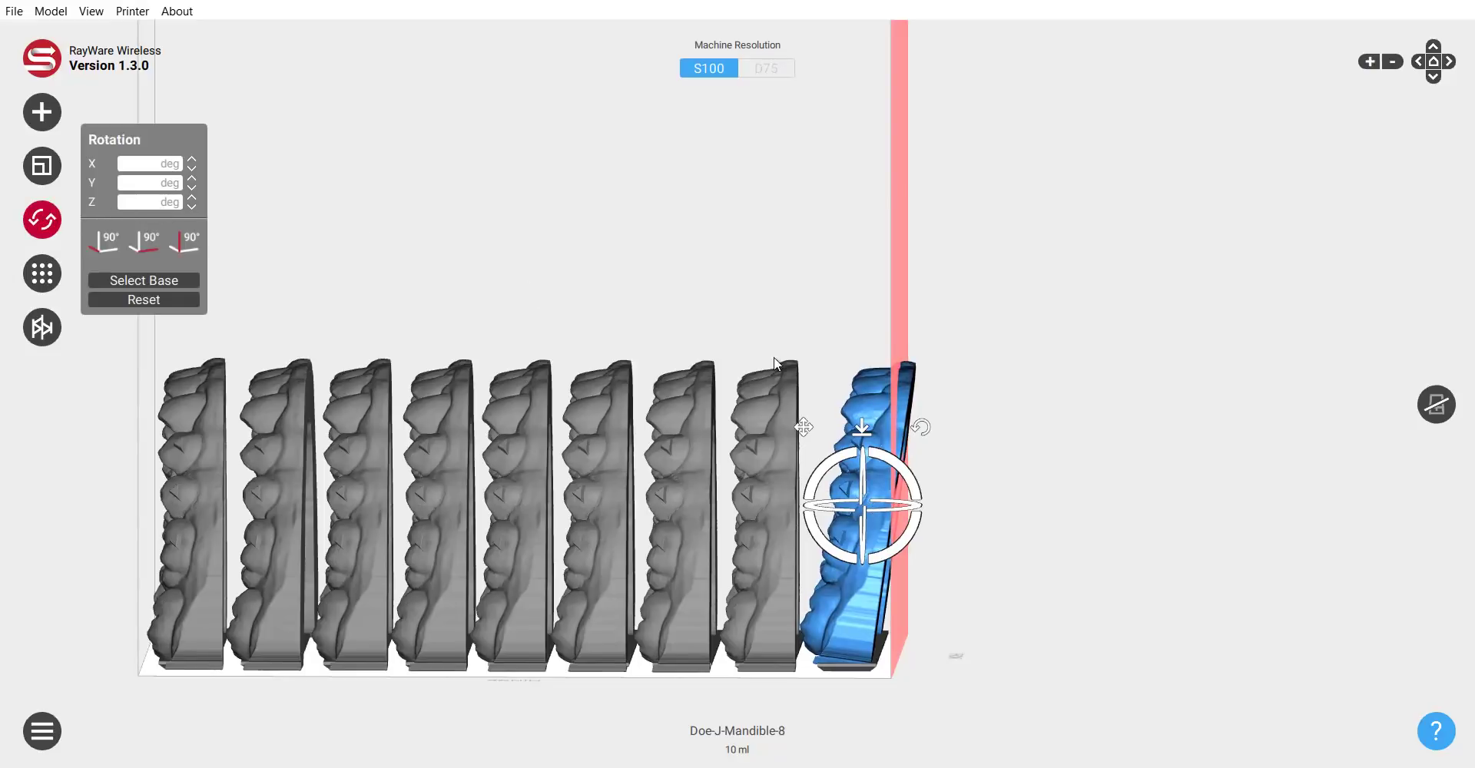
{"action": "left_click", "coordinate": [757, 456]}
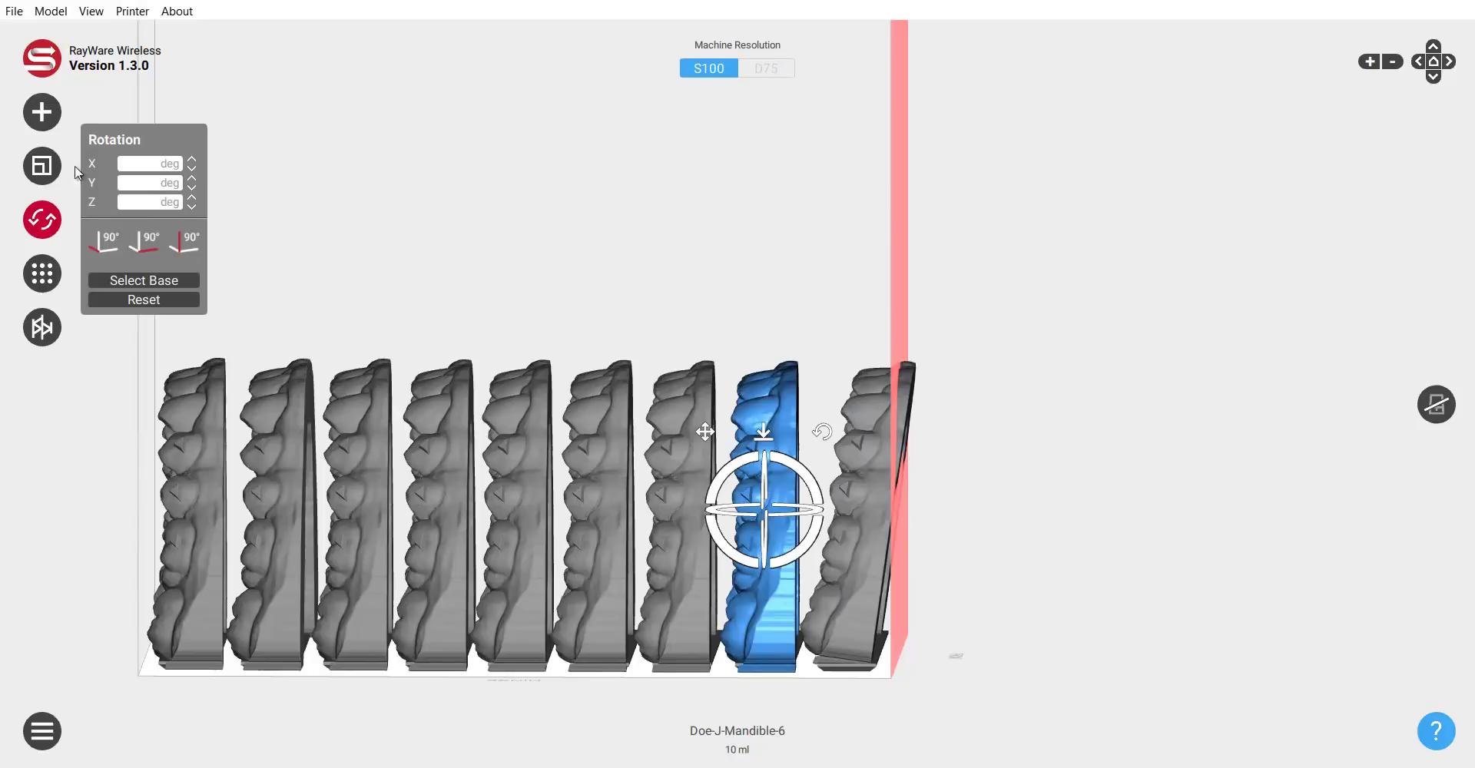
{"action": "left_click", "coordinate": [139, 163]}
{"action": "left_click_drag", "start_coordinate": [648, 227], "coordinate": [1080, 276]}
{"action": "left_click", "coordinate": [1071, 504]}
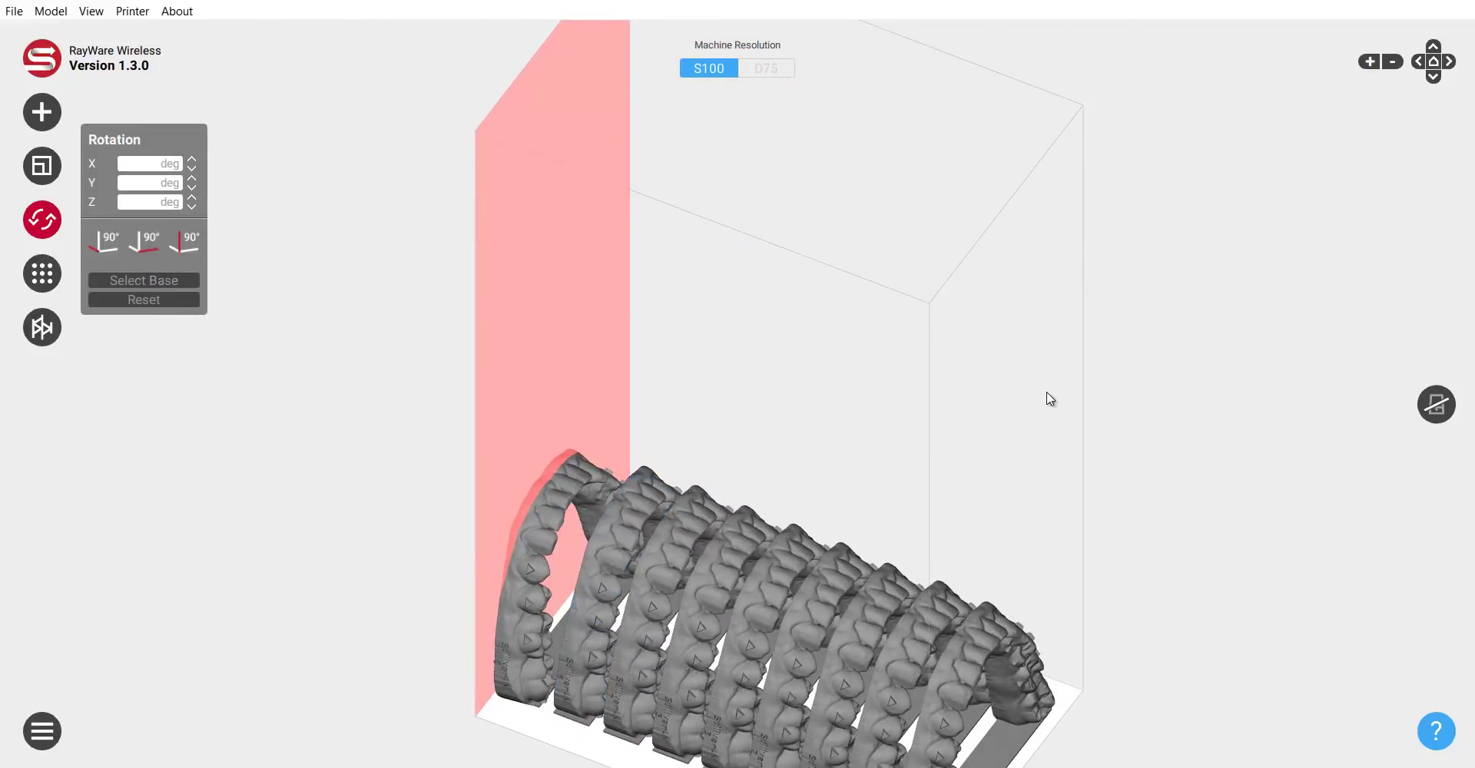
{"action": "left_click_drag", "start_coordinate": [1048, 399], "coordinate": [933, 489]}
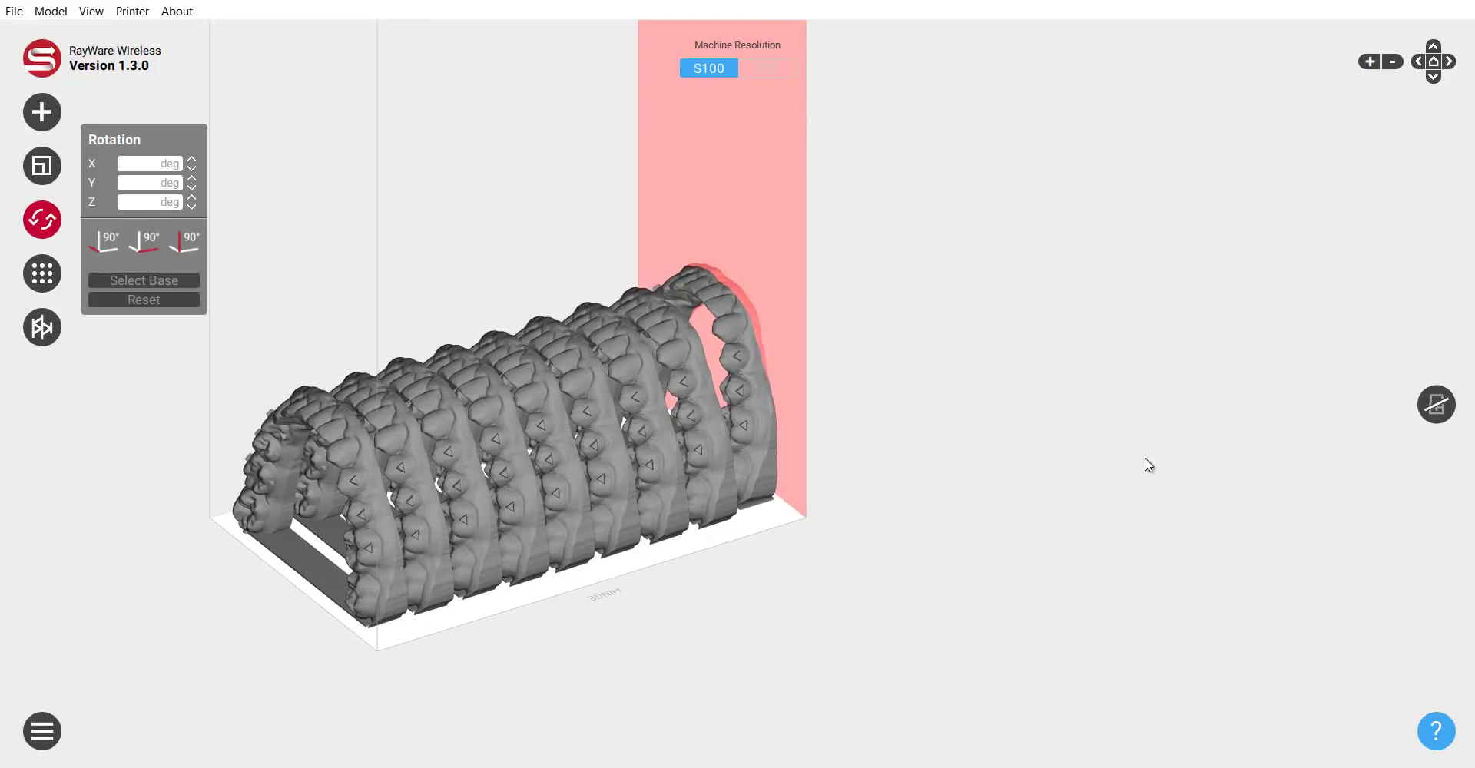
{"action": "left_click_drag", "start_coordinate": [877, 533], "coordinate": [919, 407]}
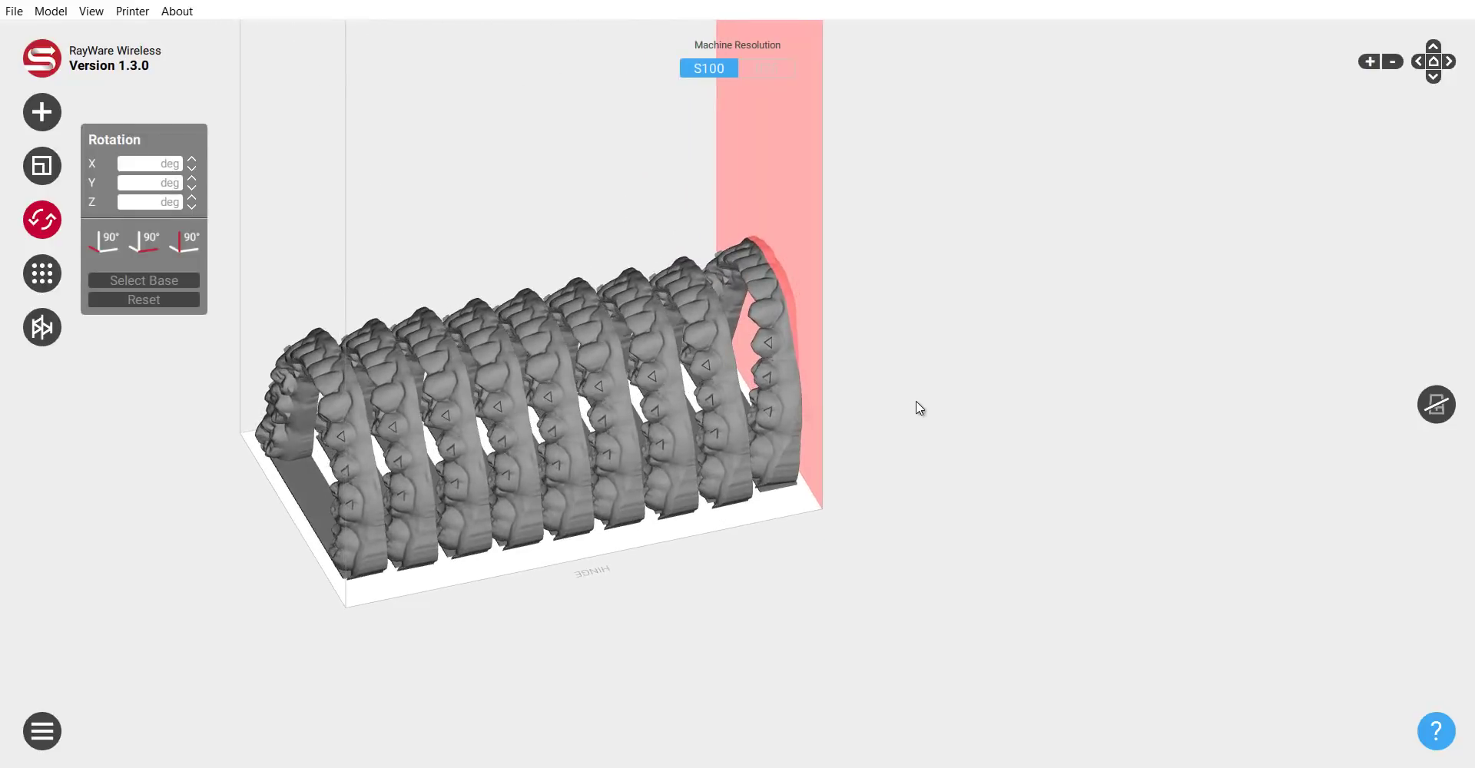